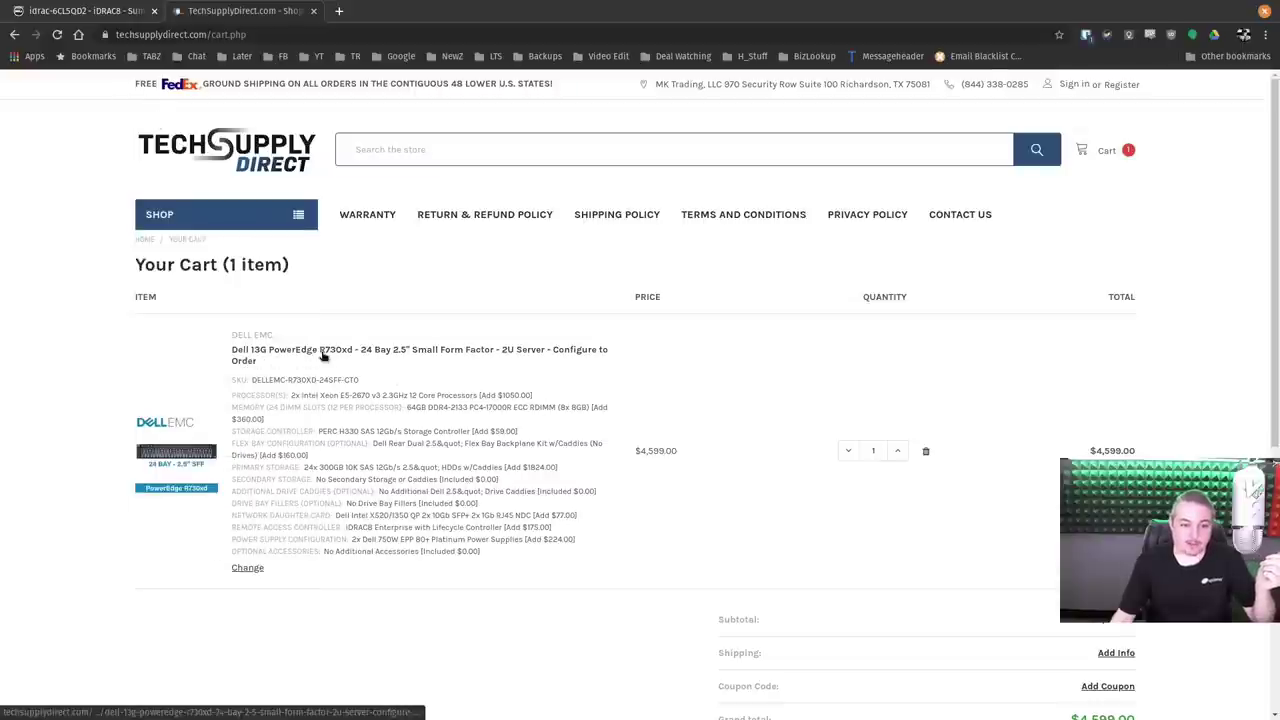
Check the PowerEdge R730xd product page in a separate tab, and apply the coupon code LTSERVICES to the cart.
{"action": "left_click", "coordinate": [324, 351]}
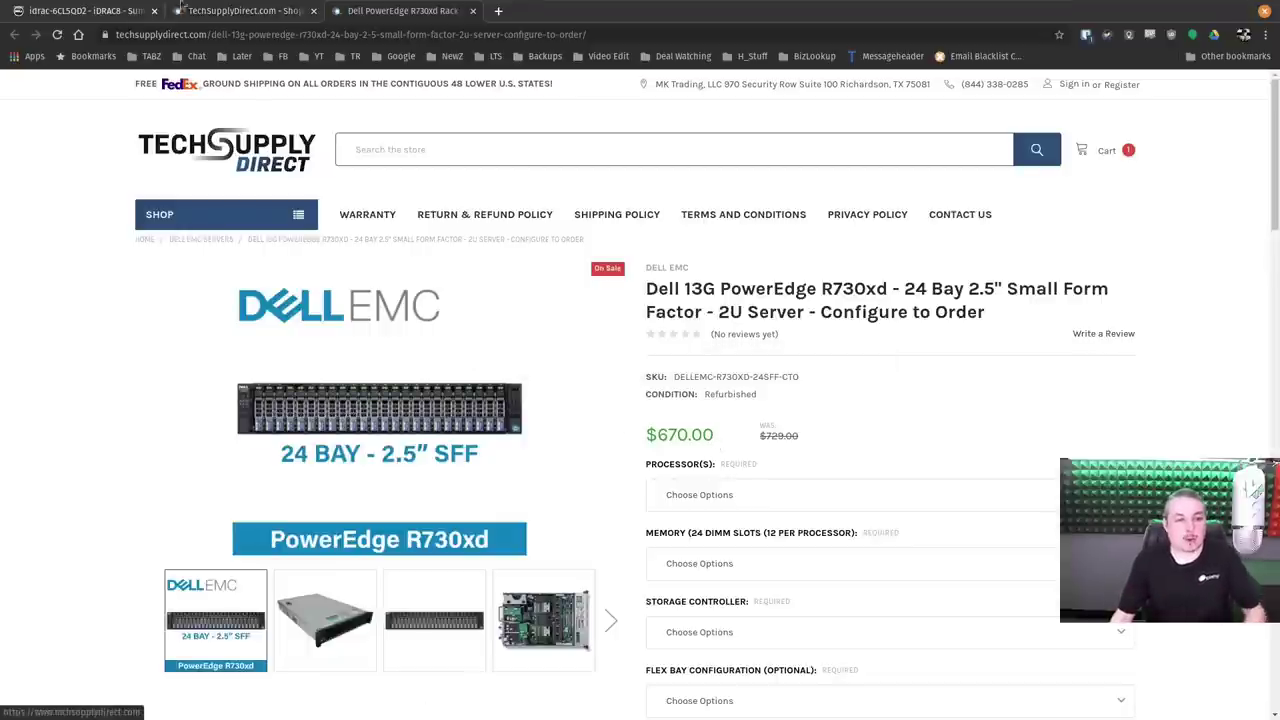
{"action": "left_click", "coordinate": [263, 8]}
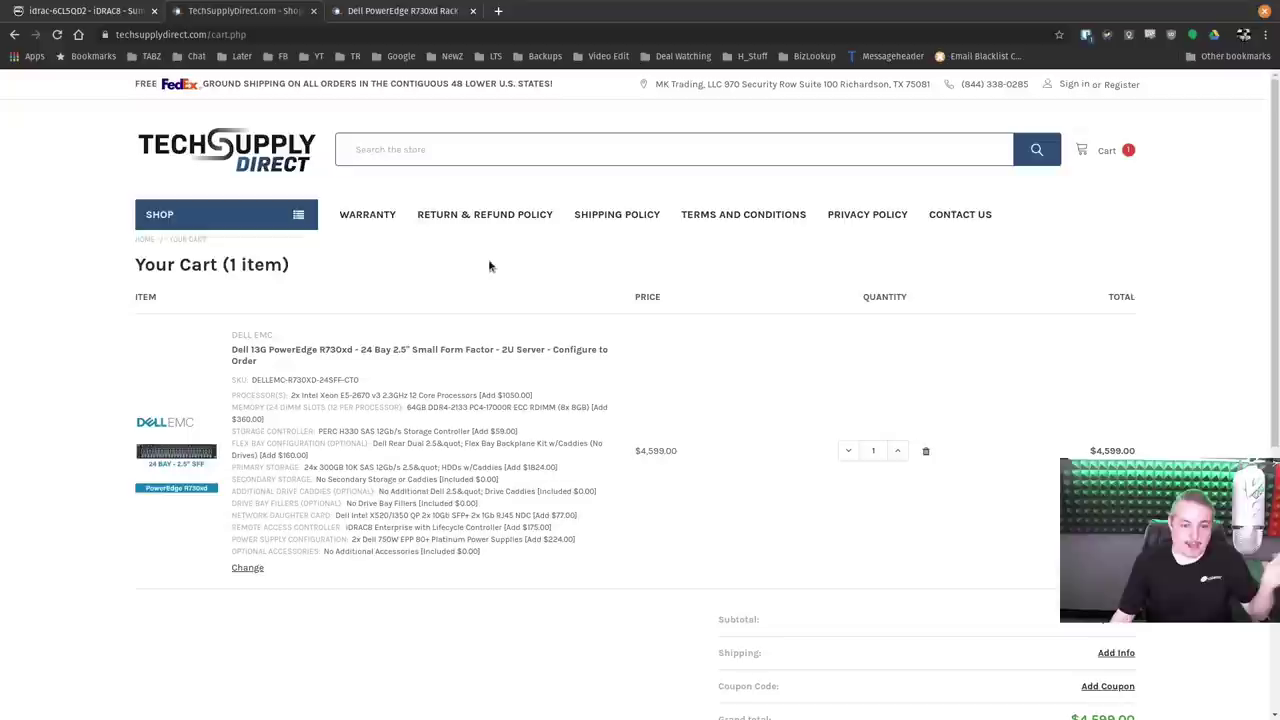
{"action": "scroll", "coordinate": [474, 320], "scroll_direction": "down", "scroll_amount": 1}
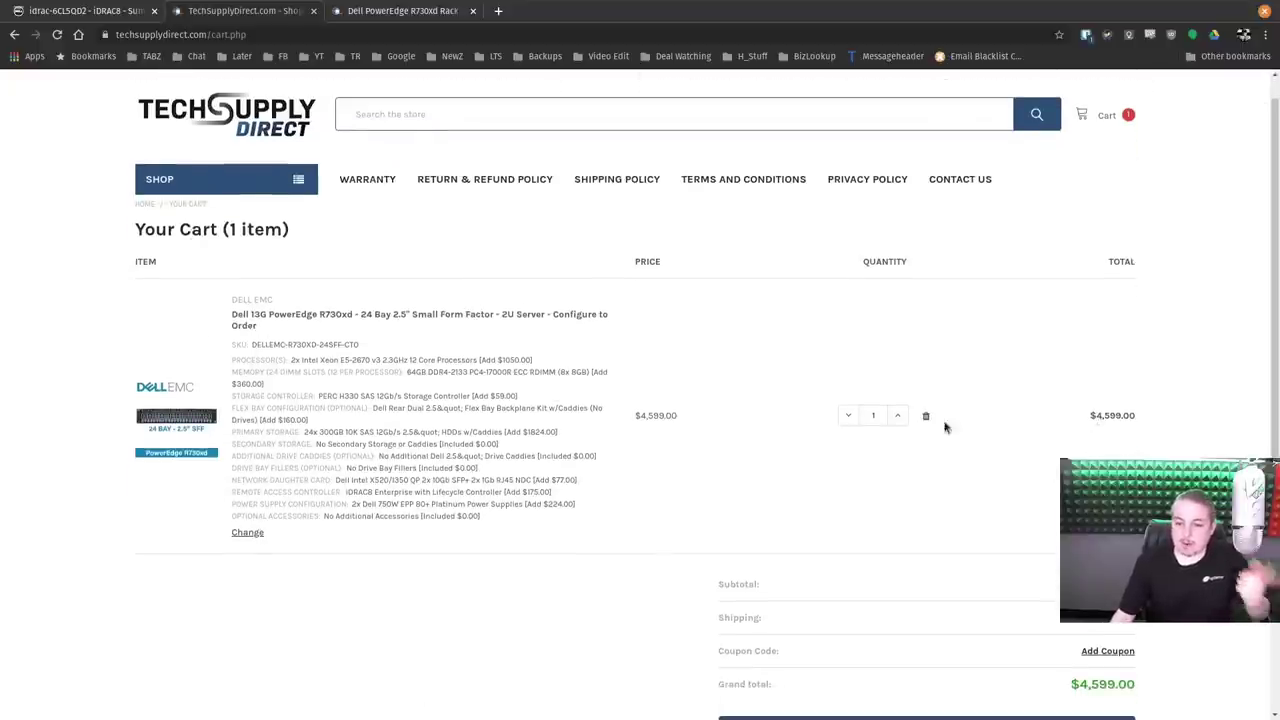
{"action": "scroll", "coordinate": [1186, 331], "scroll_direction": "down", "scroll_amount": 3}
{"action": "left_click", "coordinate": [1110, 368]}
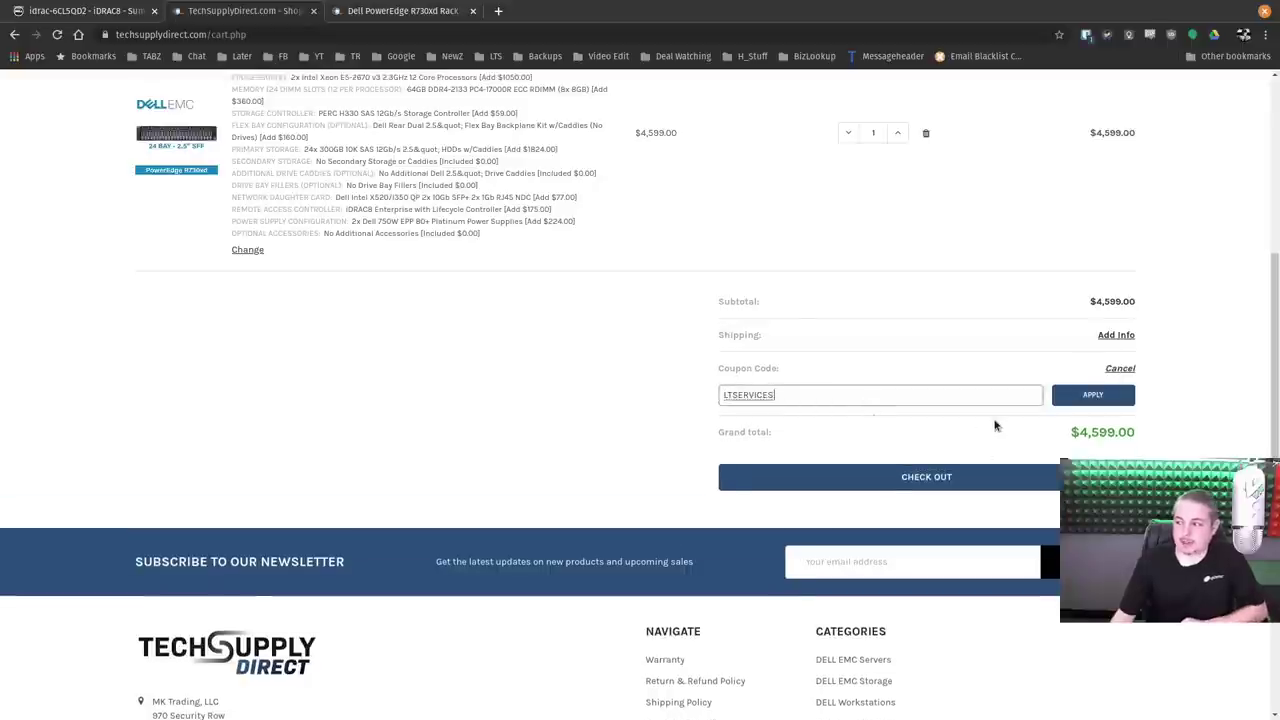
{"action": "left_click", "coordinate": [1090, 395]}
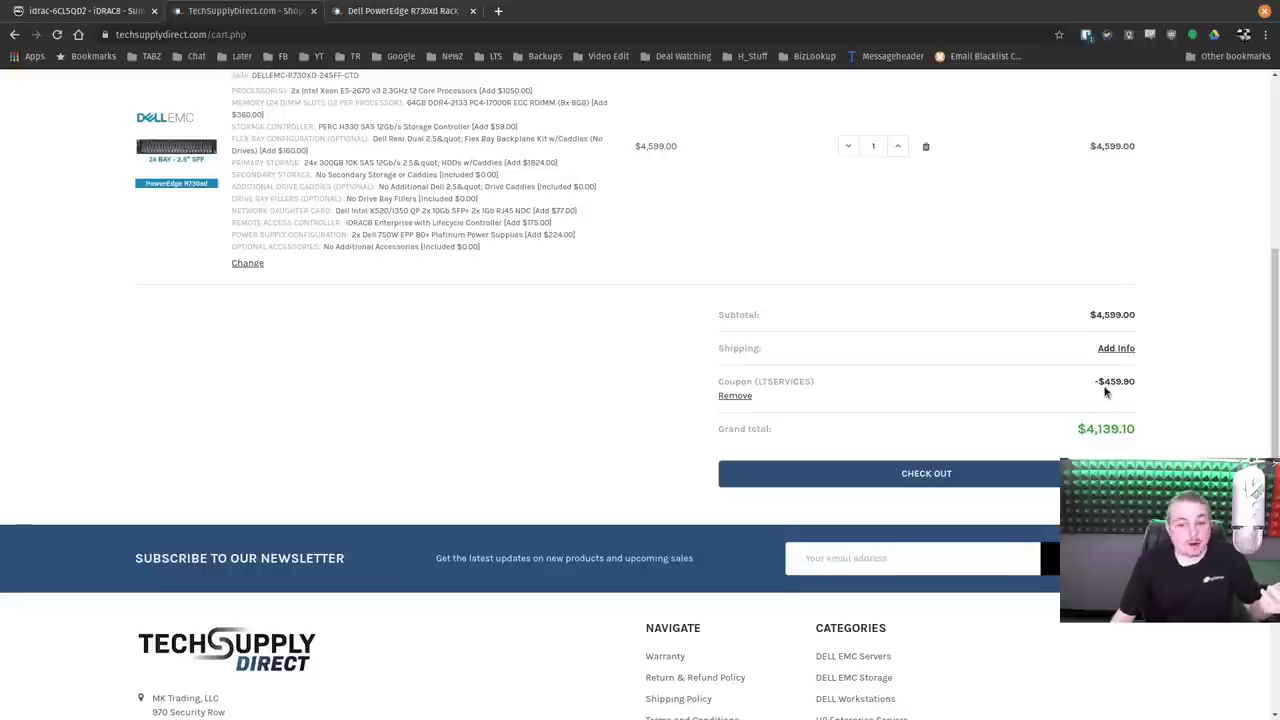
Review the configured server's component list and the discounted order summary in the cart.
{"action": "scroll", "coordinate": [676, 428], "scroll_direction": "up", "scroll_amount": 3}
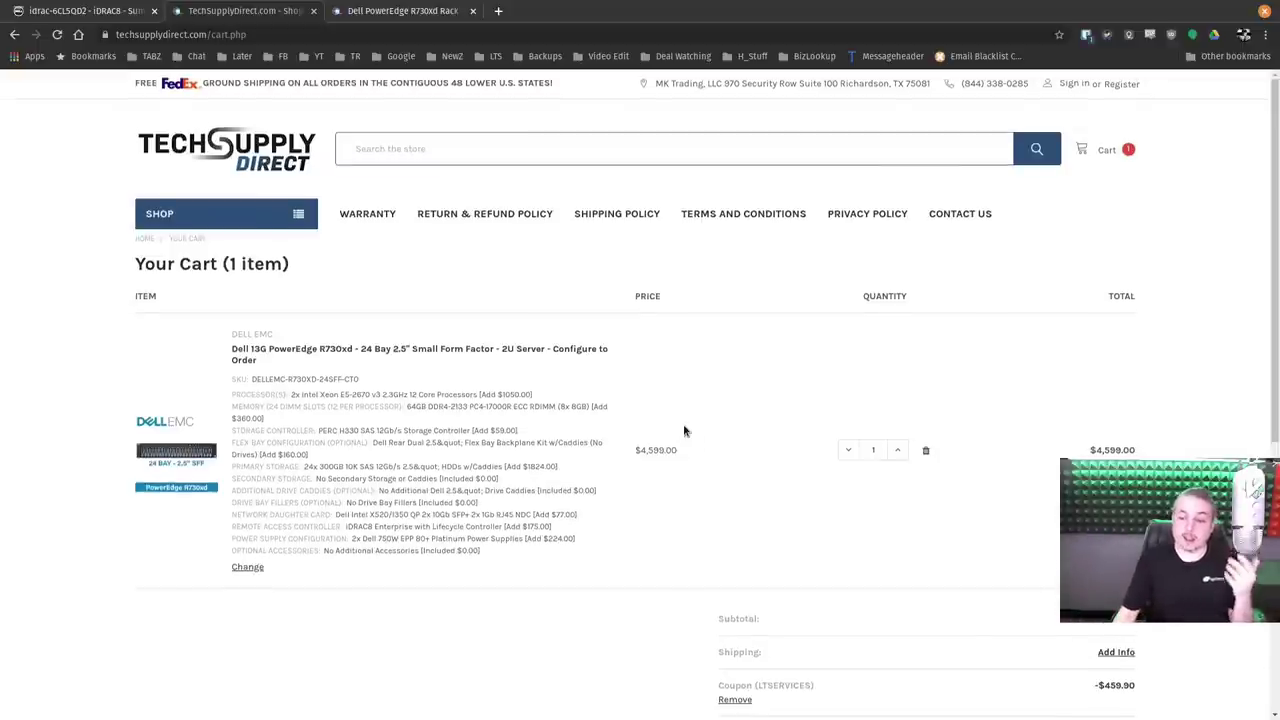
{"action": "scroll", "coordinate": [680, 428], "scroll_direction": "down", "scroll_amount": 3}
{"action": "scroll", "coordinate": [448, 310], "scroll_direction": "up", "scroll_amount": 1}
{"action": "scroll", "coordinate": [448, 315], "scroll_direction": "up", "scroll_amount": 2}
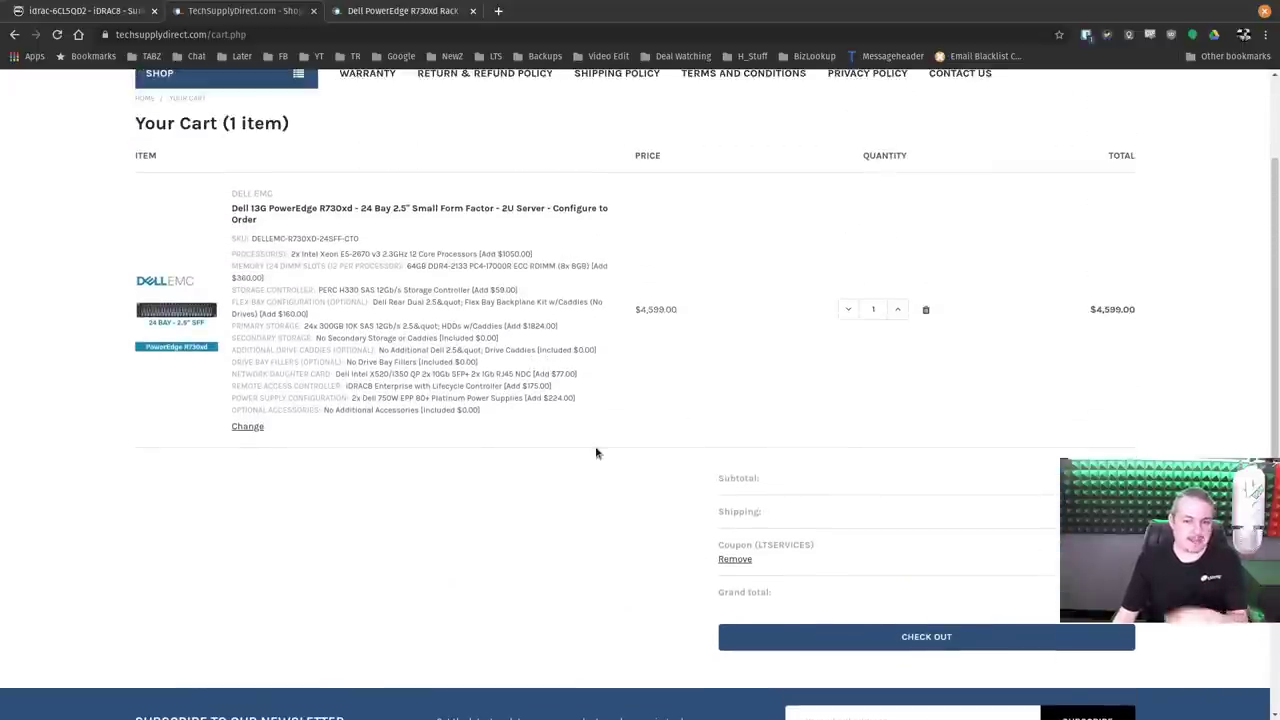
{"action": "scroll", "coordinate": [600, 452], "scroll_direction": "down", "scroll_amount": 2}
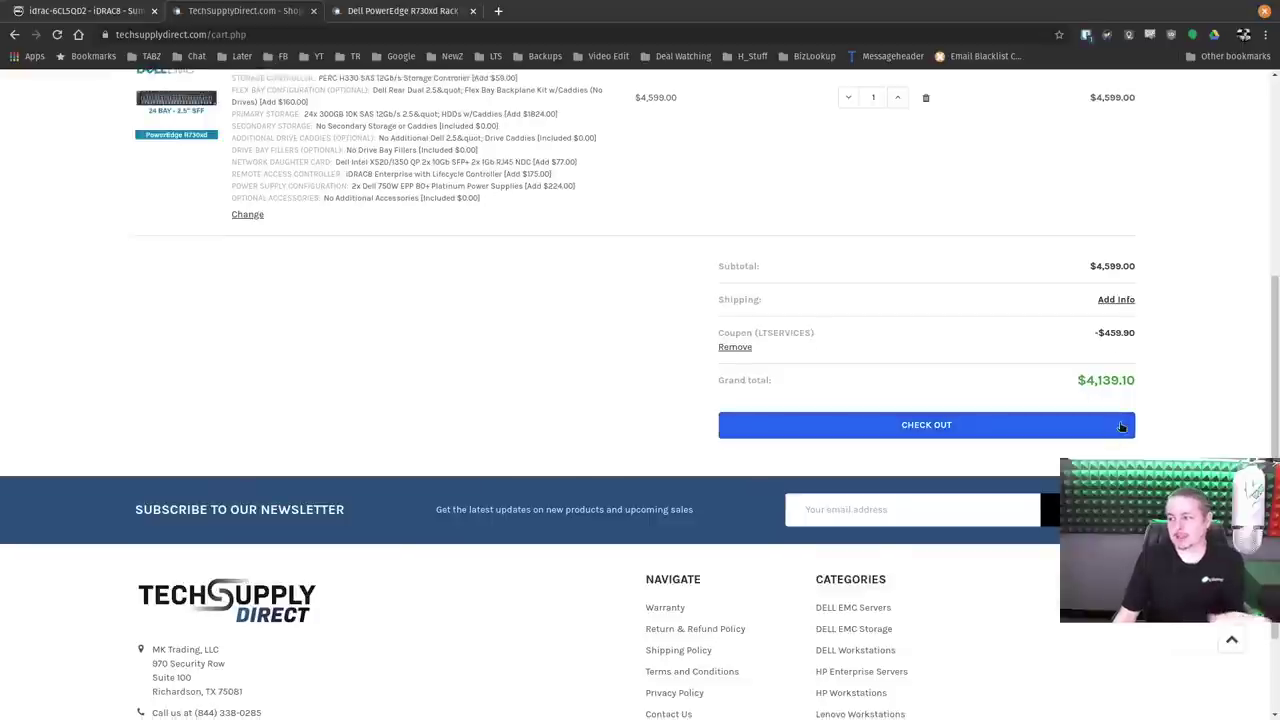
{"action": "scroll", "coordinate": [193, 455], "scroll_direction": "up", "scroll_amount": 3}
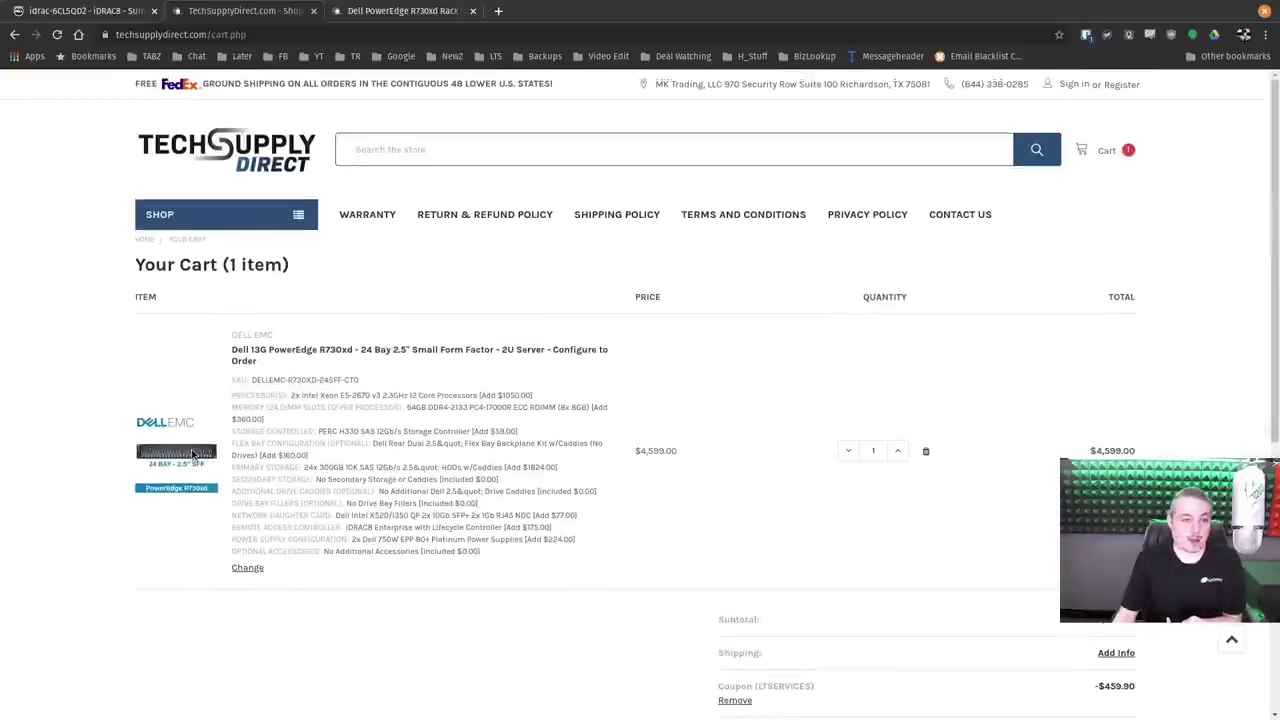
Close the store tabs and launch the server's virtual console from iDRAC, redisplaying the console menu.
{"action": "middle_click", "coordinate": [279, 6]}
{"action": "middle_click", "coordinate": [272, 6]}
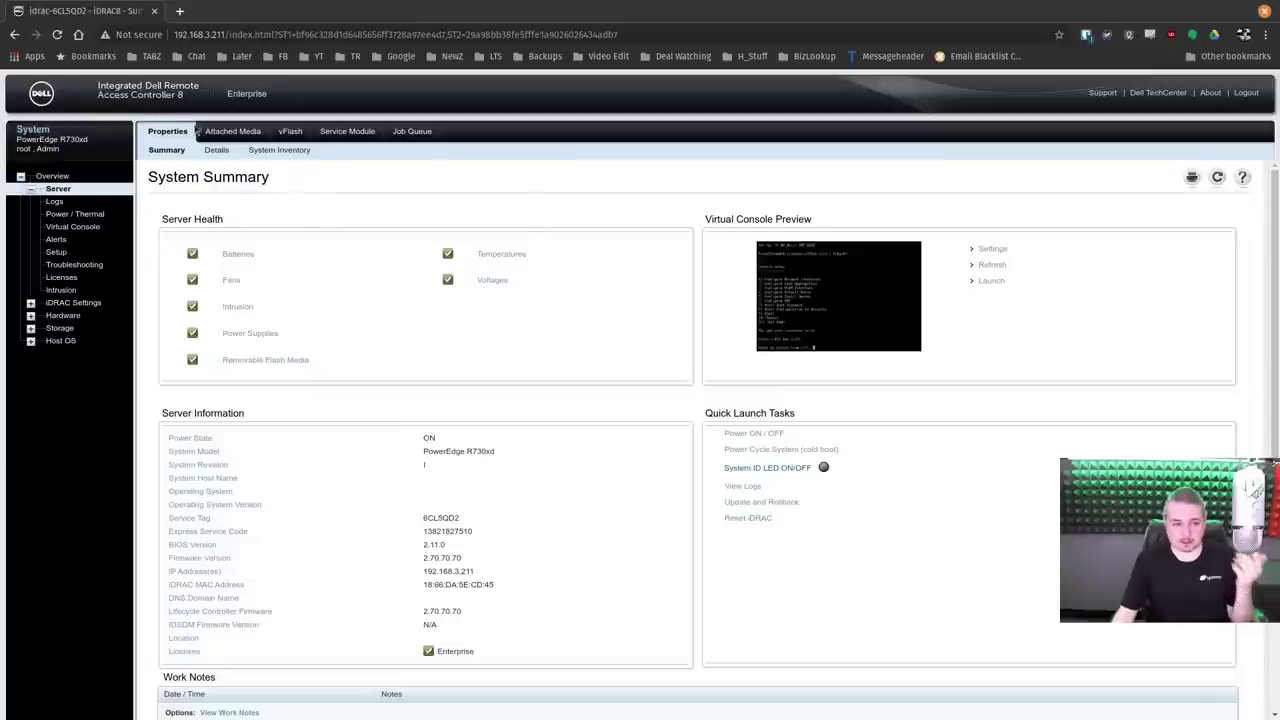
{"action": "left_click", "coordinate": [988, 281]}
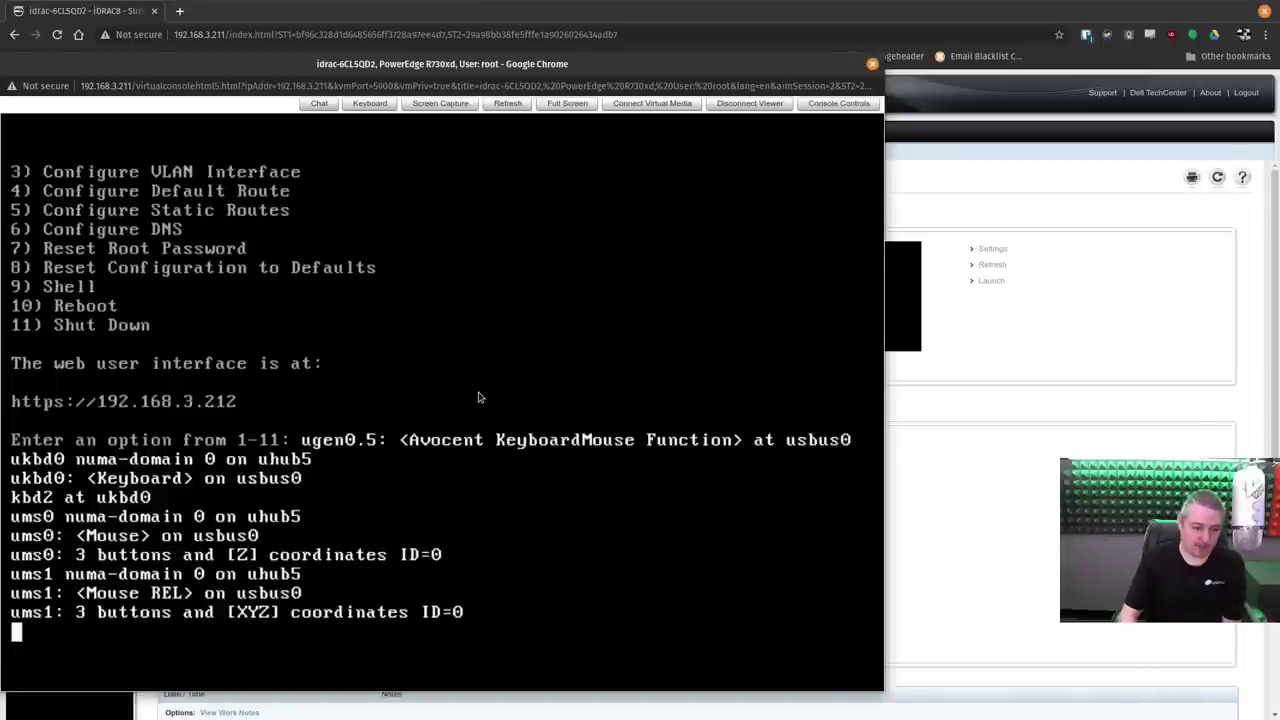
{"action": "key", "text": "Return"}
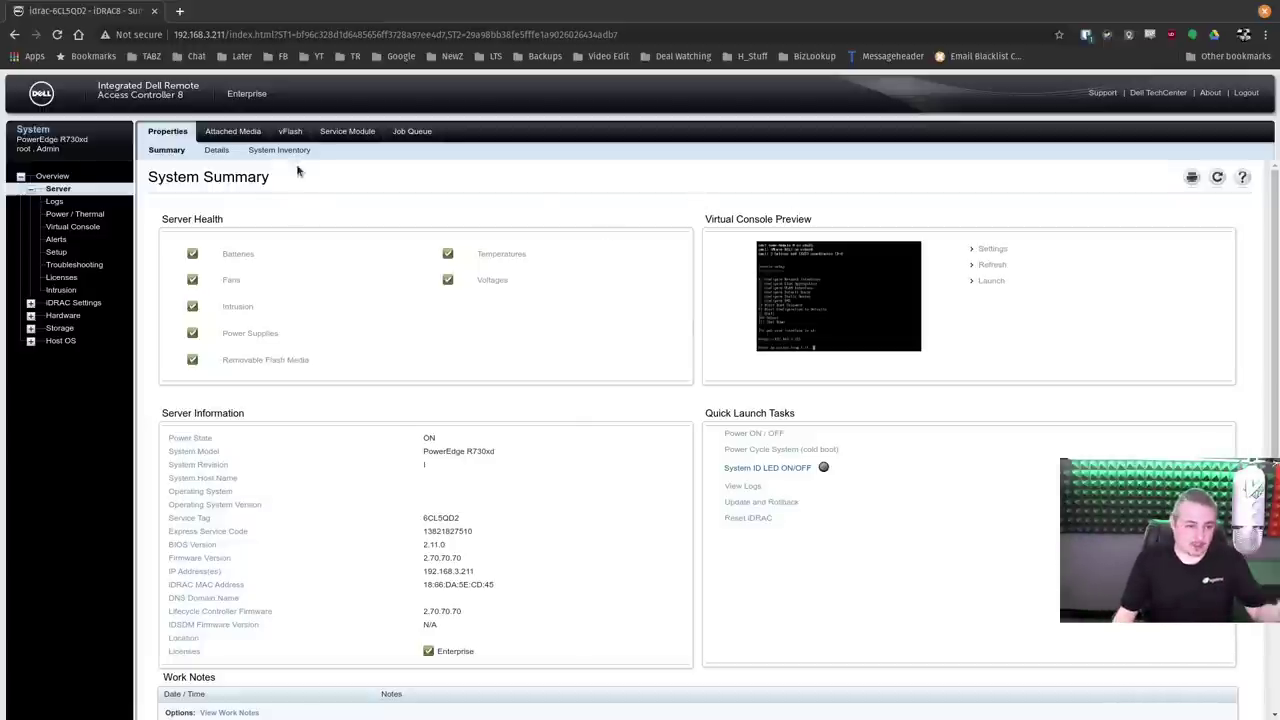
Look through the server's alert settings and its battery and fan status in iDRAC.
{"action": "left_click", "coordinate": [73, 227]}
{"action": "left_click", "coordinate": [56, 239]}
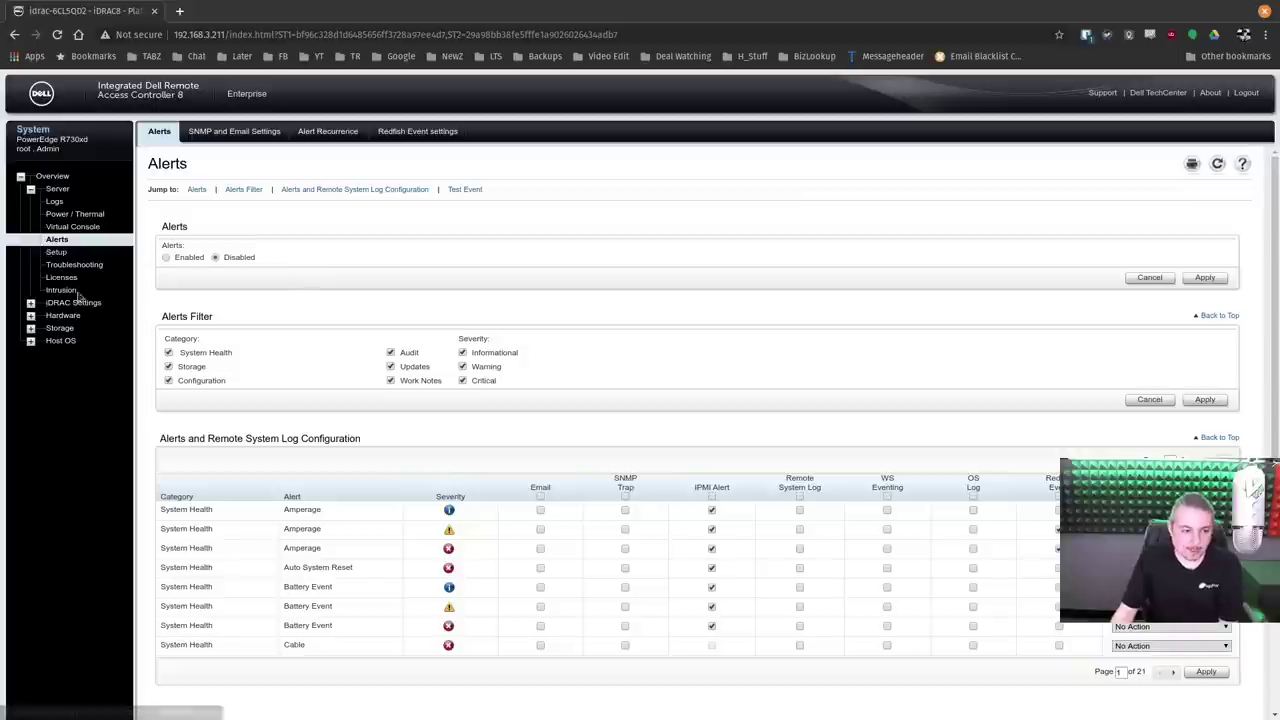
{"action": "left_click", "coordinate": [32, 316]}
{"action": "left_click", "coordinate": [62, 328]}
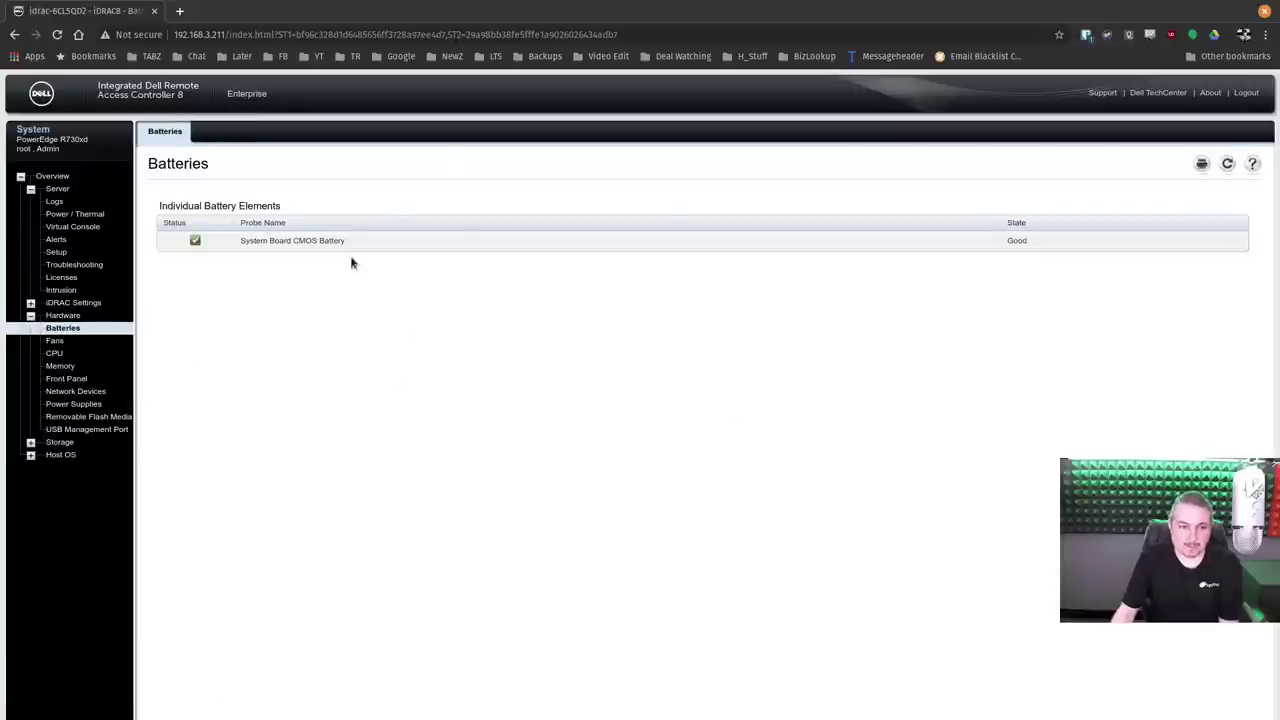
{"action": "left_click", "coordinate": [55, 341]}
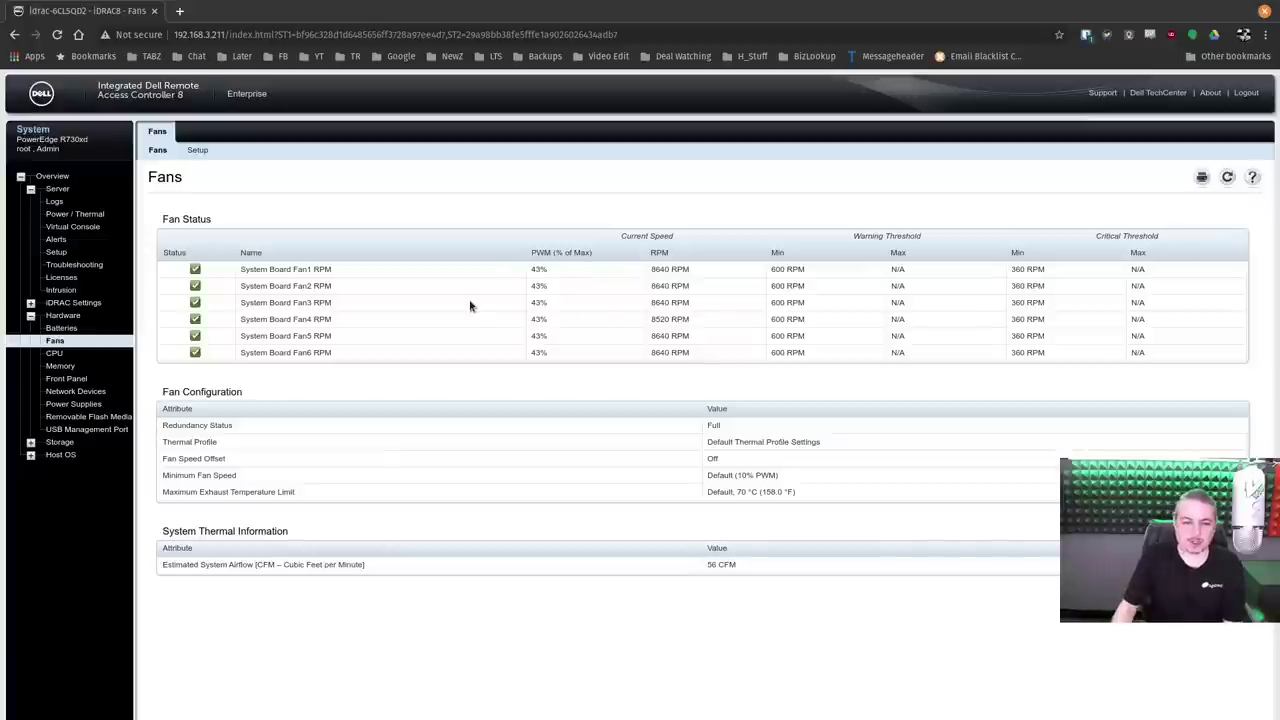
Check the processor brand of the installed CPUs and the installed memory capacity.
{"action": "left_click", "coordinate": [54, 355]}
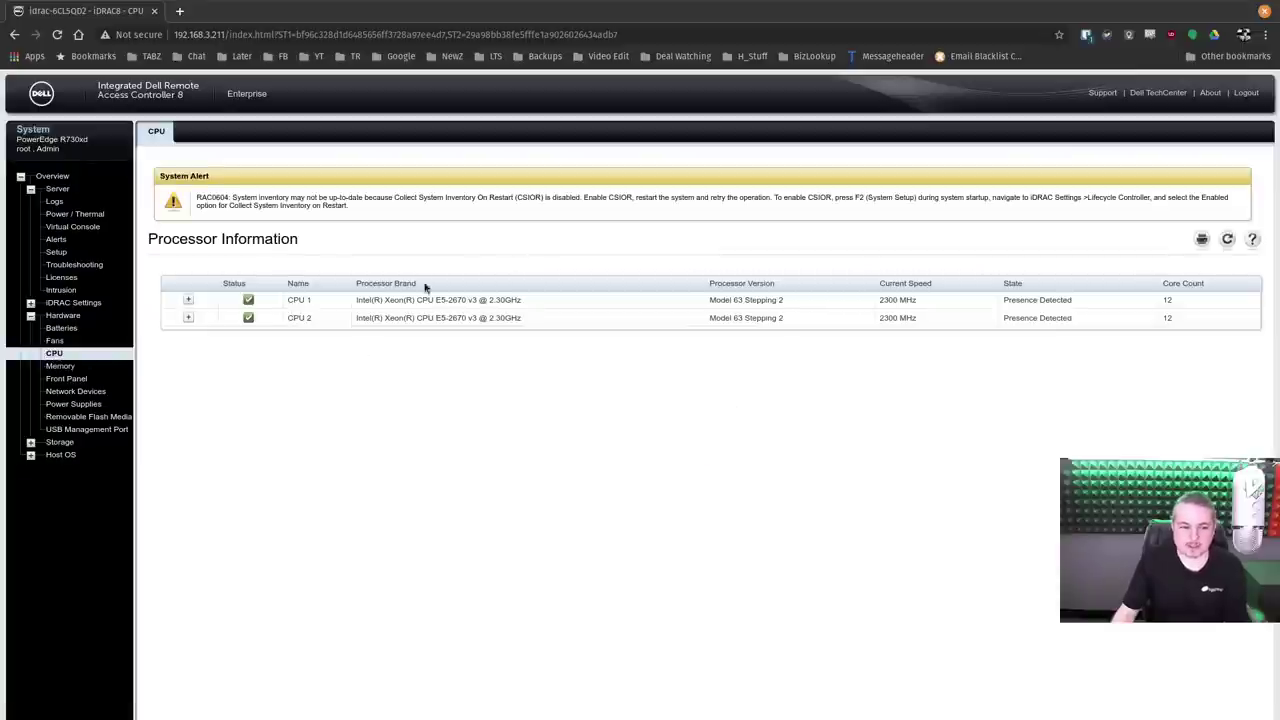
{"action": "left_click_drag", "start_coordinate": [353, 307], "coordinate": [512, 304]}
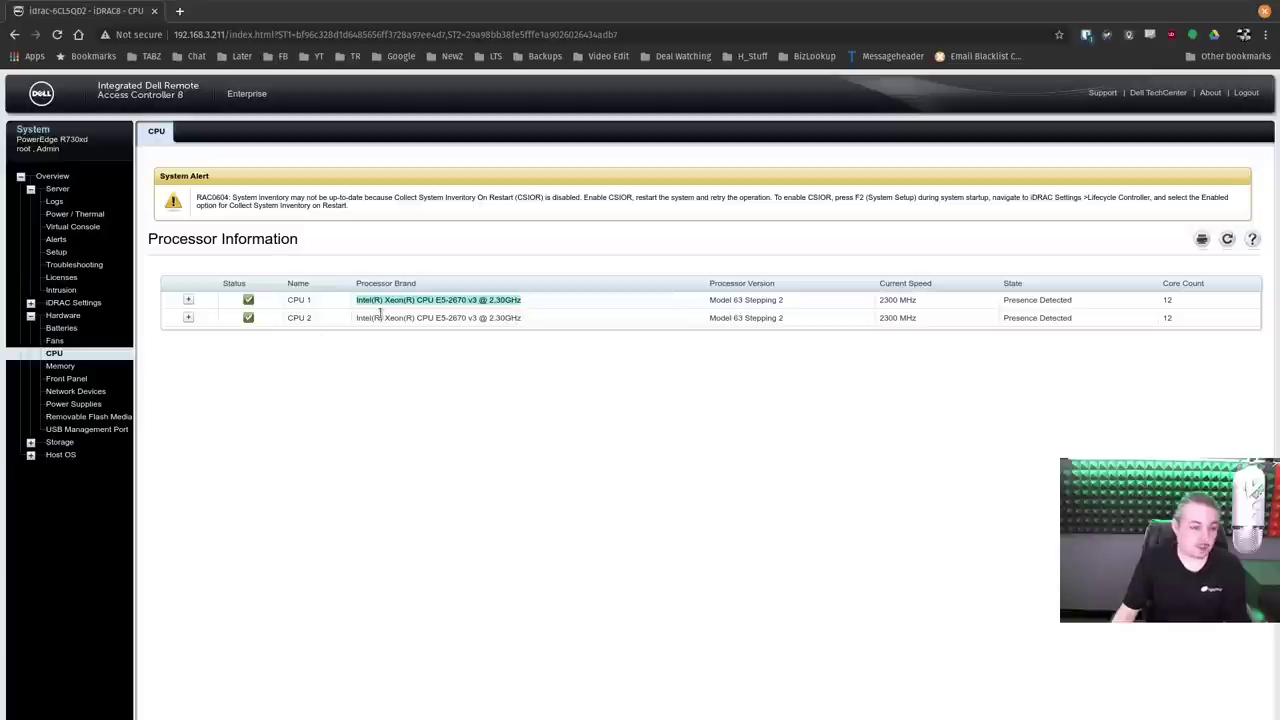
{"action": "left_click", "coordinate": [62, 366]}
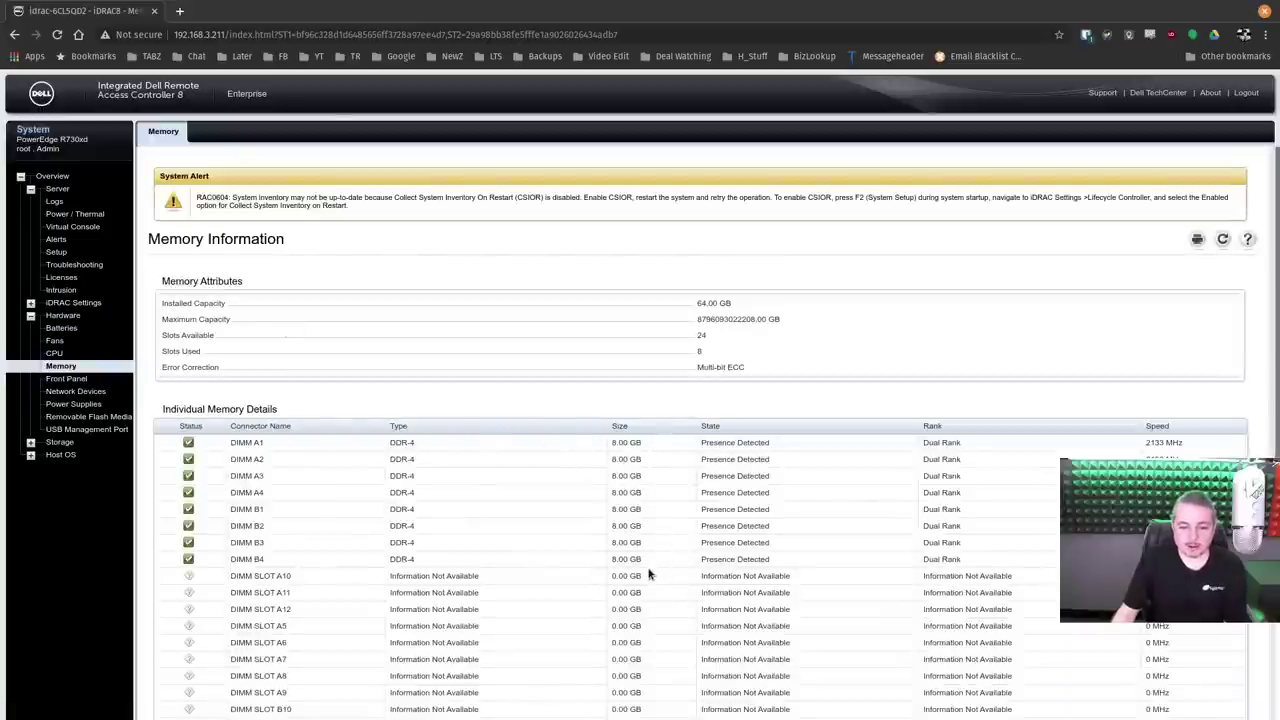
{"action": "left_click_drag", "start_coordinate": [686, 306], "coordinate": [820, 306]}
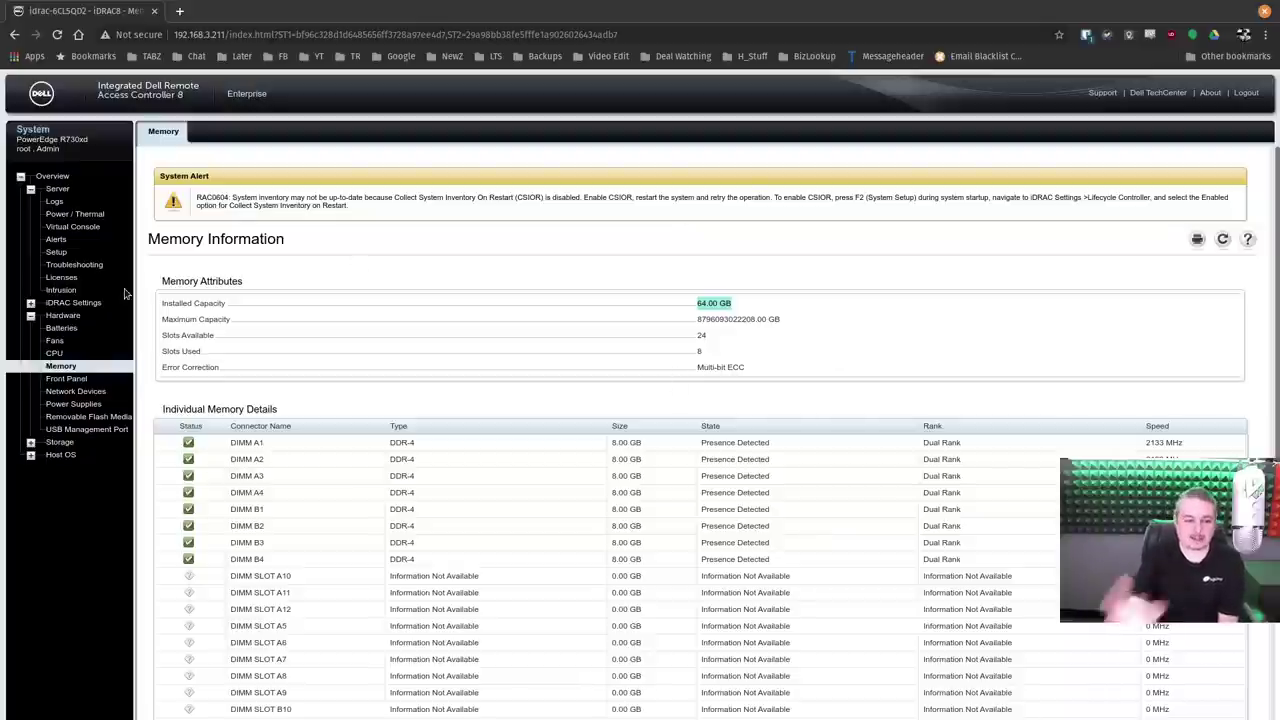
Inspect the front panel feed and the network devices, including Integrated NIC 1's ports and the I/O Identity Optimization settings.
{"action": "left_click", "coordinate": [70, 379]}
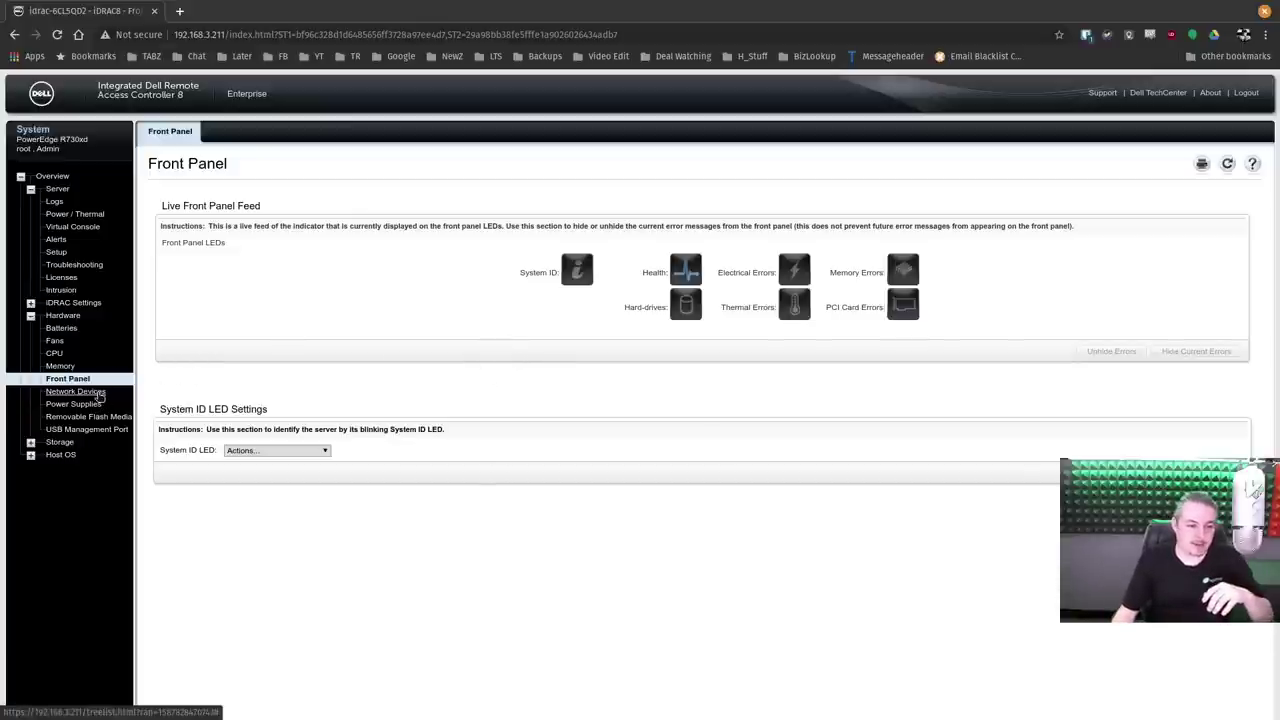
{"action": "left_click", "coordinate": [98, 394]}
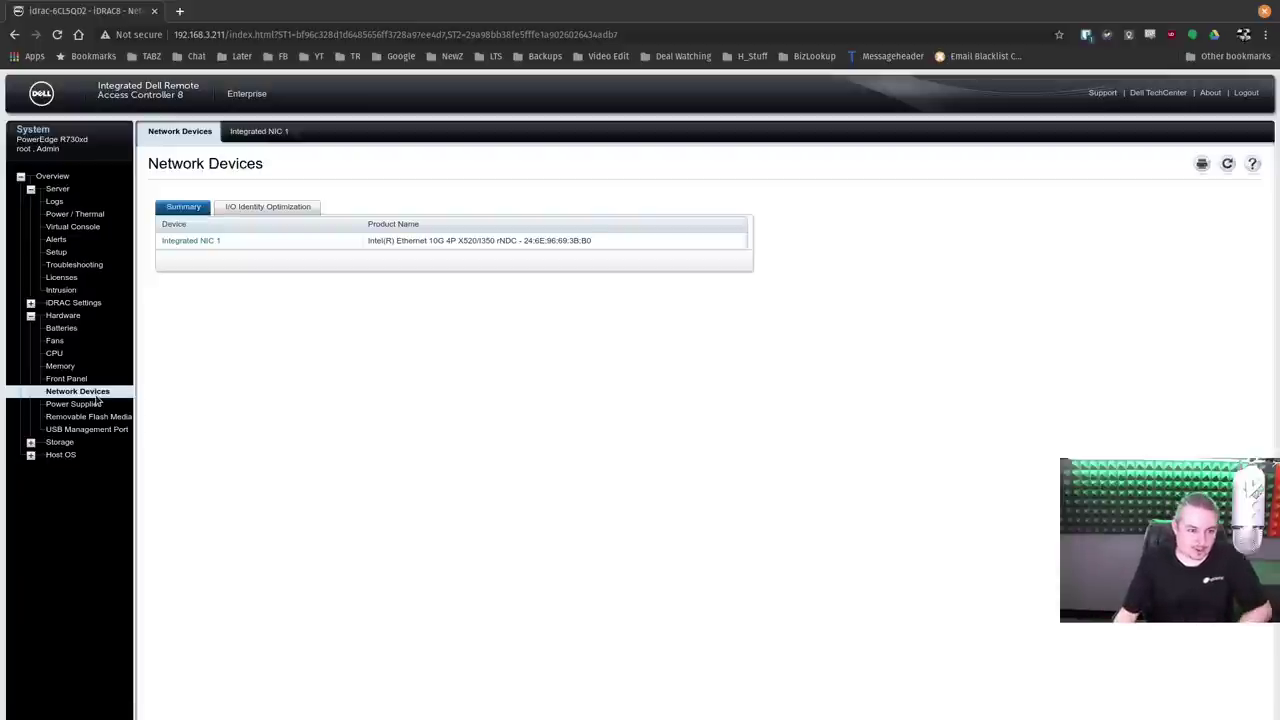
{"action": "left_click", "coordinate": [203, 241]}
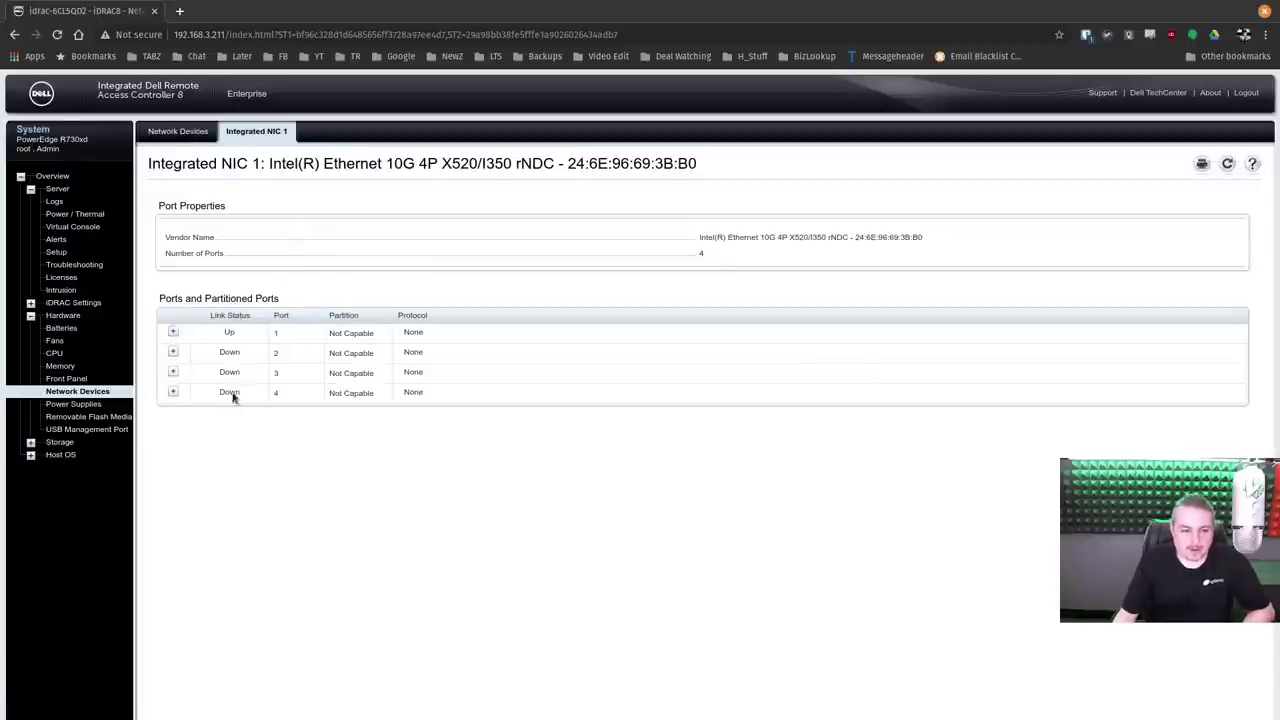
{"action": "left_click", "coordinate": [175, 131]}
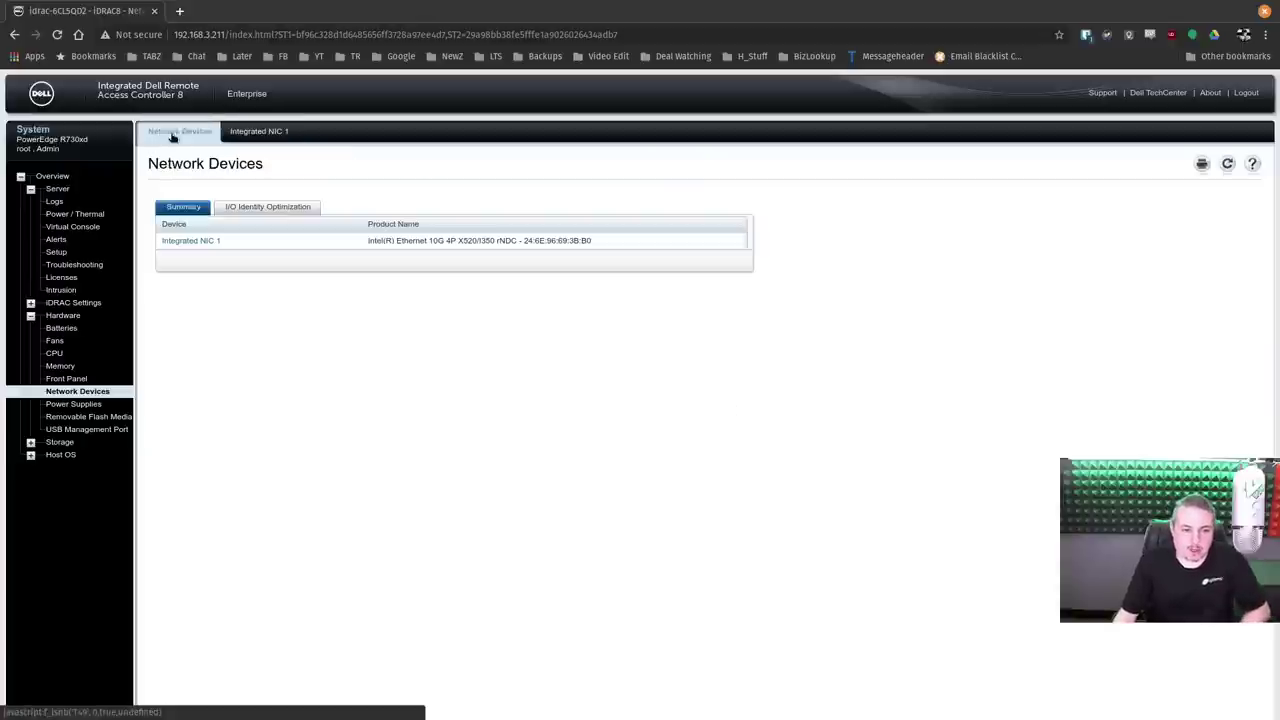
{"action": "left_click", "coordinate": [280, 207]}
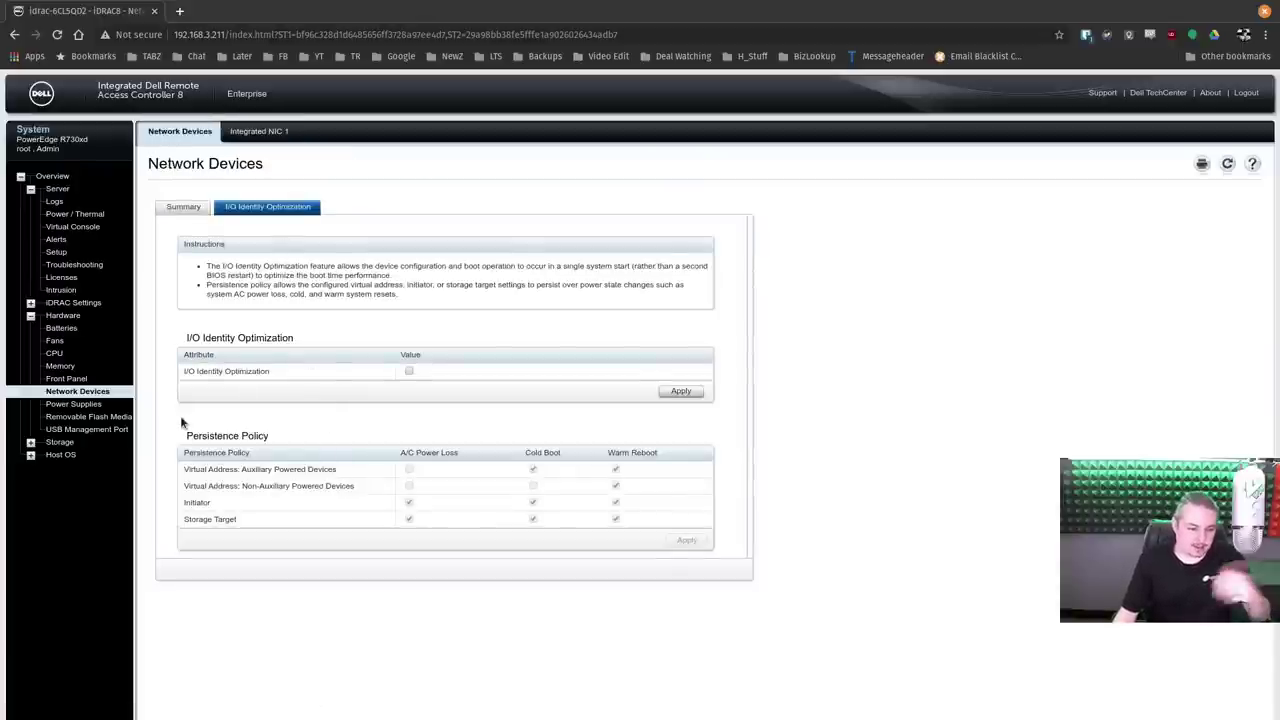
Review the power supplies and USB management port settings, plus the server's vFlash SD card properties.
{"action": "left_click", "coordinate": [90, 405]}
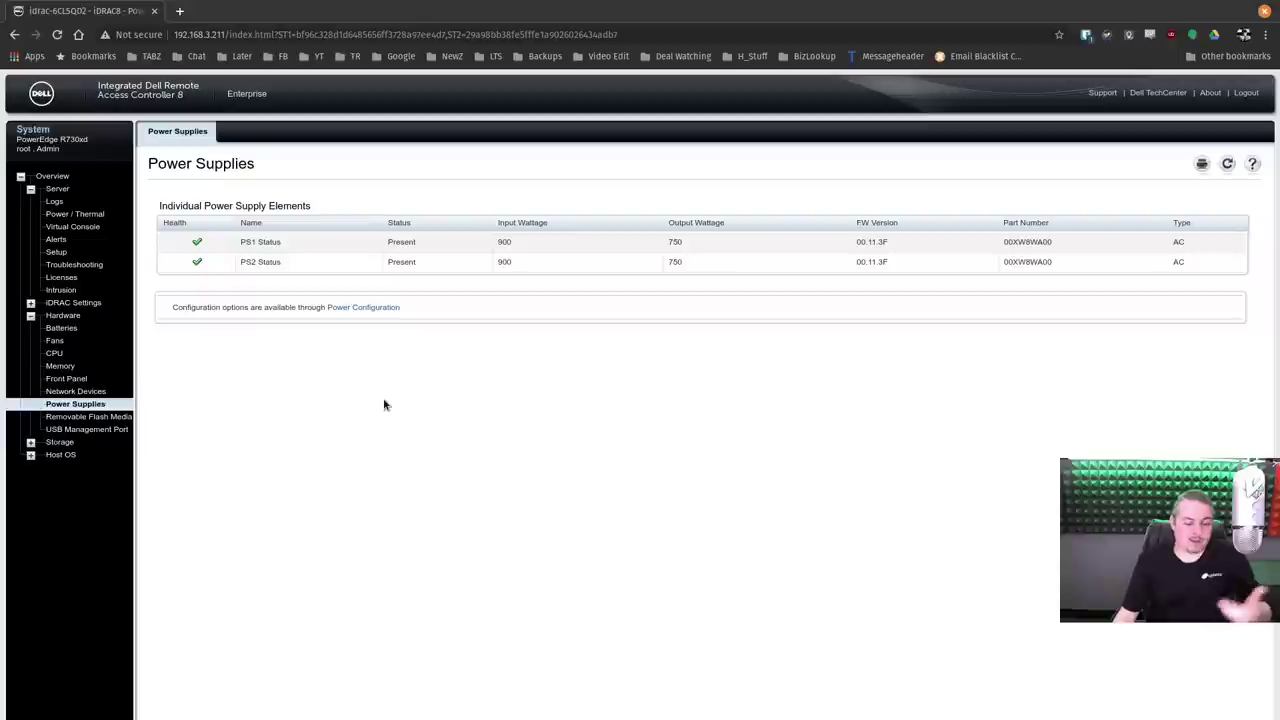
{"action": "left_click", "coordinate": [97, 431]}
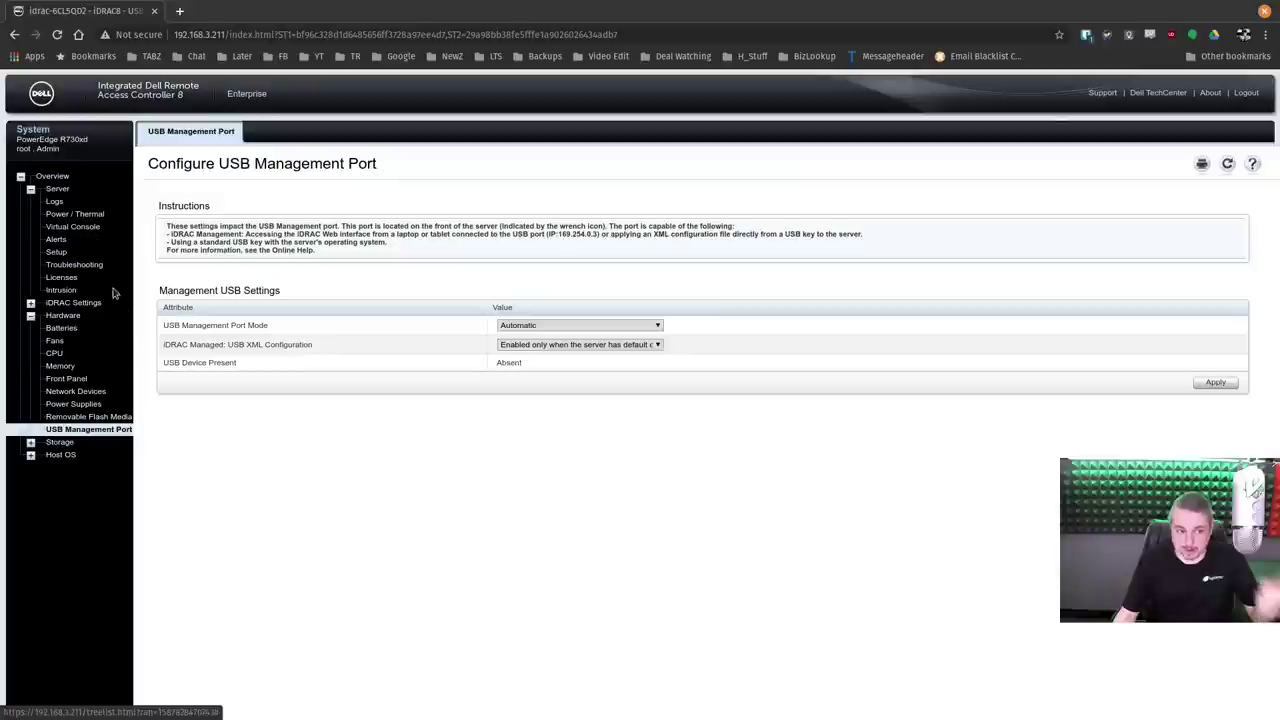
{"action": "left_click", "coordinate": [58, 190]}
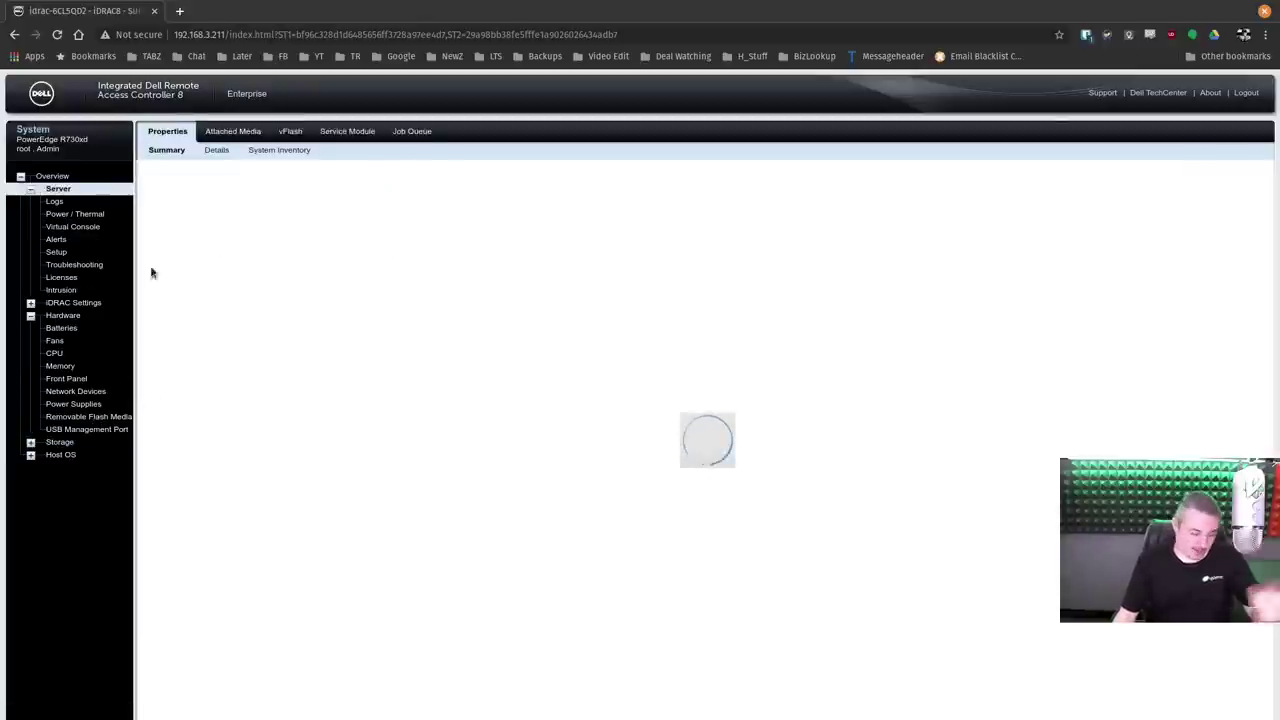
{"action": "left_click", "coordinate": [290, 131]}
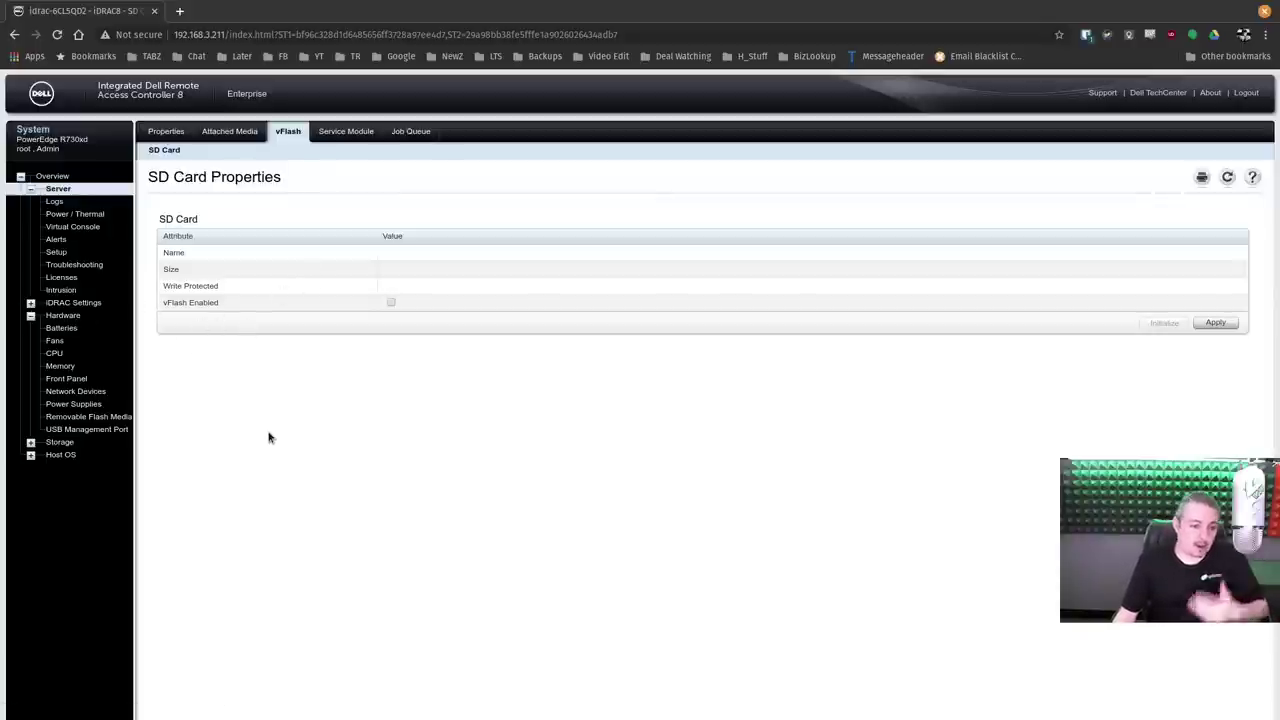
Examine the health and properties list of the server's physical disks.
{"action": "left_click", "coordinate": [30, 443]}
{"action": "left_click", "coordinate": [72, 455]}
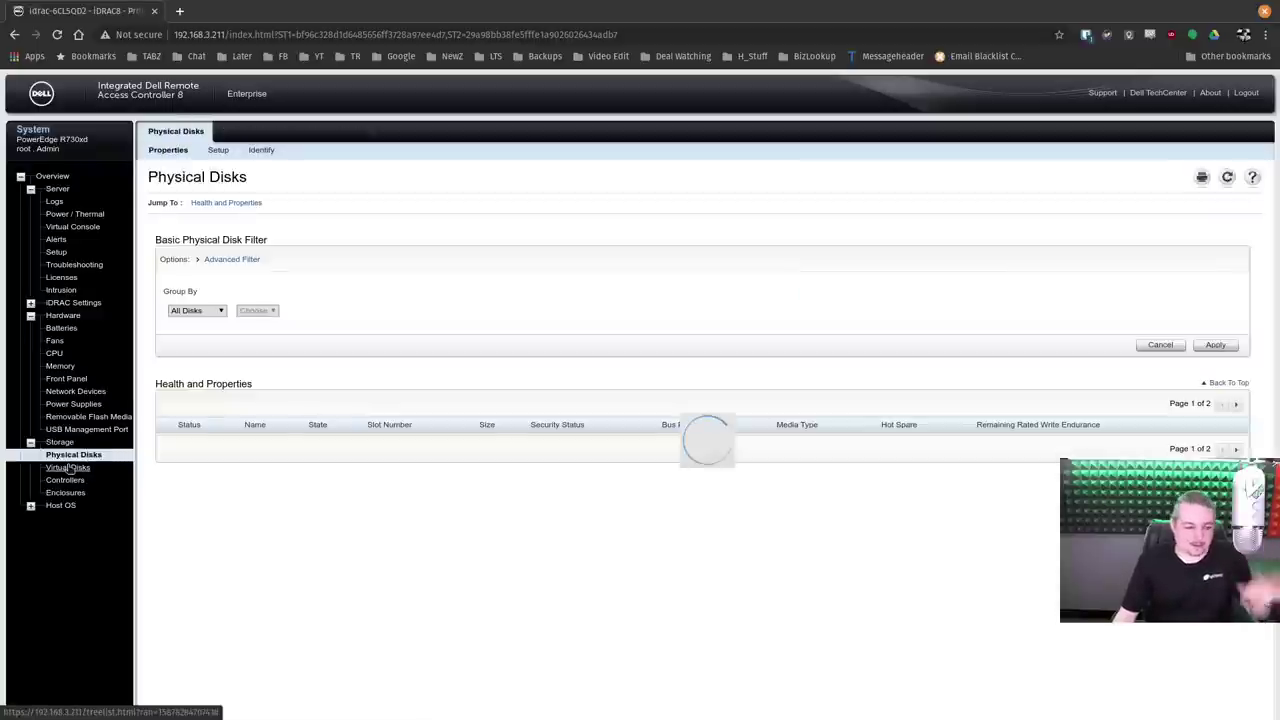
{"action": "scroll", "coordinate": [478, 518], "scroll_direction": "down", "scroll_amount": 2}
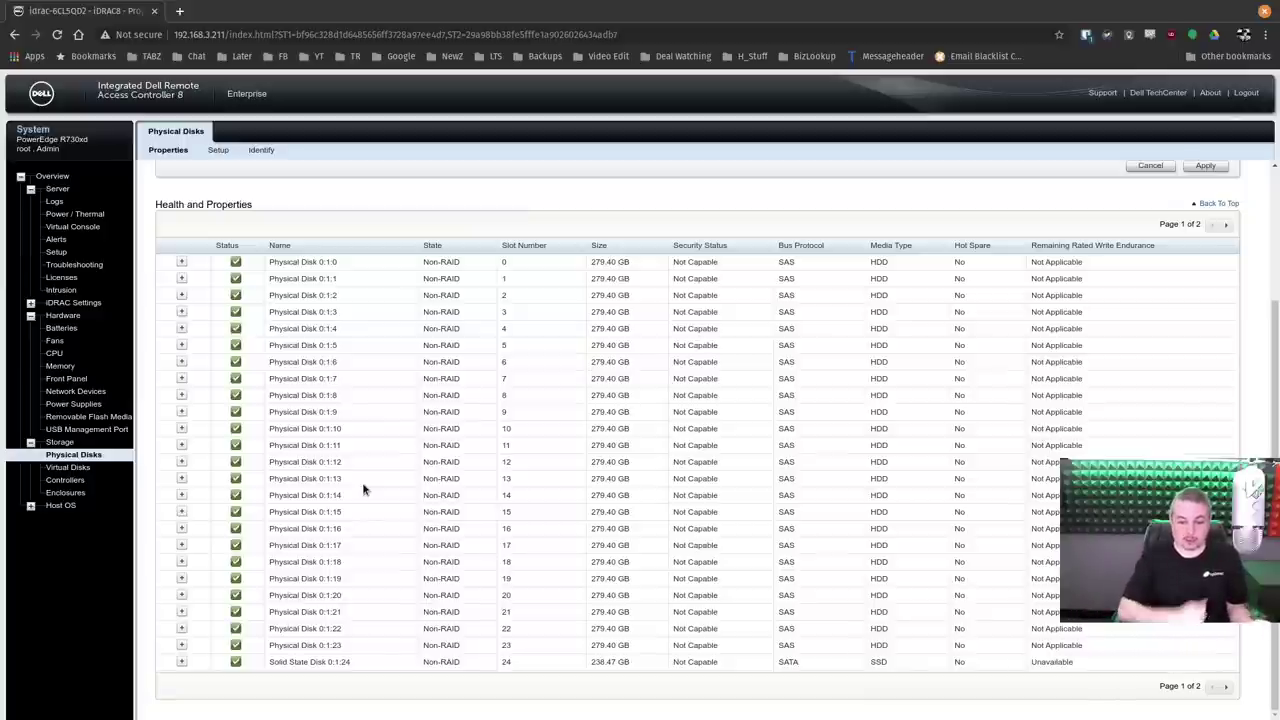
{"action": "scroll", "coordinate": [362, 487], "scroll_direction": "up", "scroll_amount": 4}
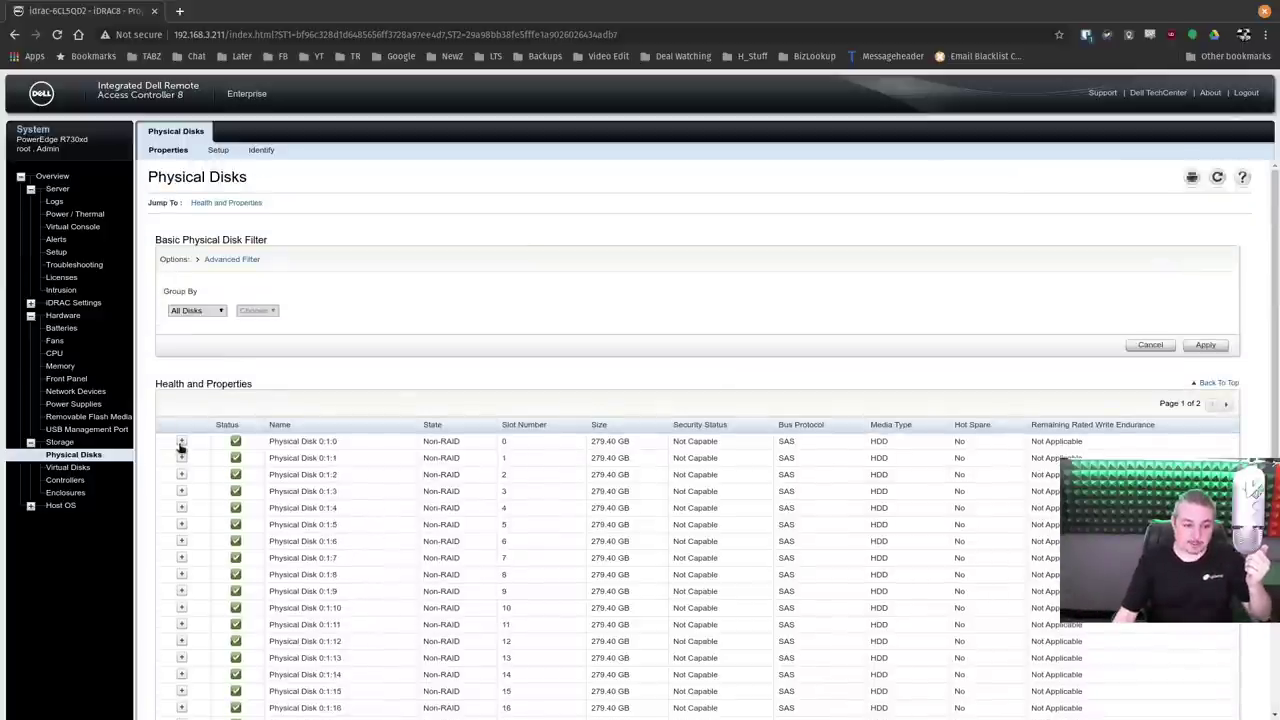
Inspect the advanced properties of Physical Disk 0:1:0, checking its negotiated speed and manufacturer.
{"action": "left_click", "coordinate": [181, 443]}
{"action": "scroll", "coordinate": [444, 449], "scroll_direction": "down", "scroll_amount": 2}
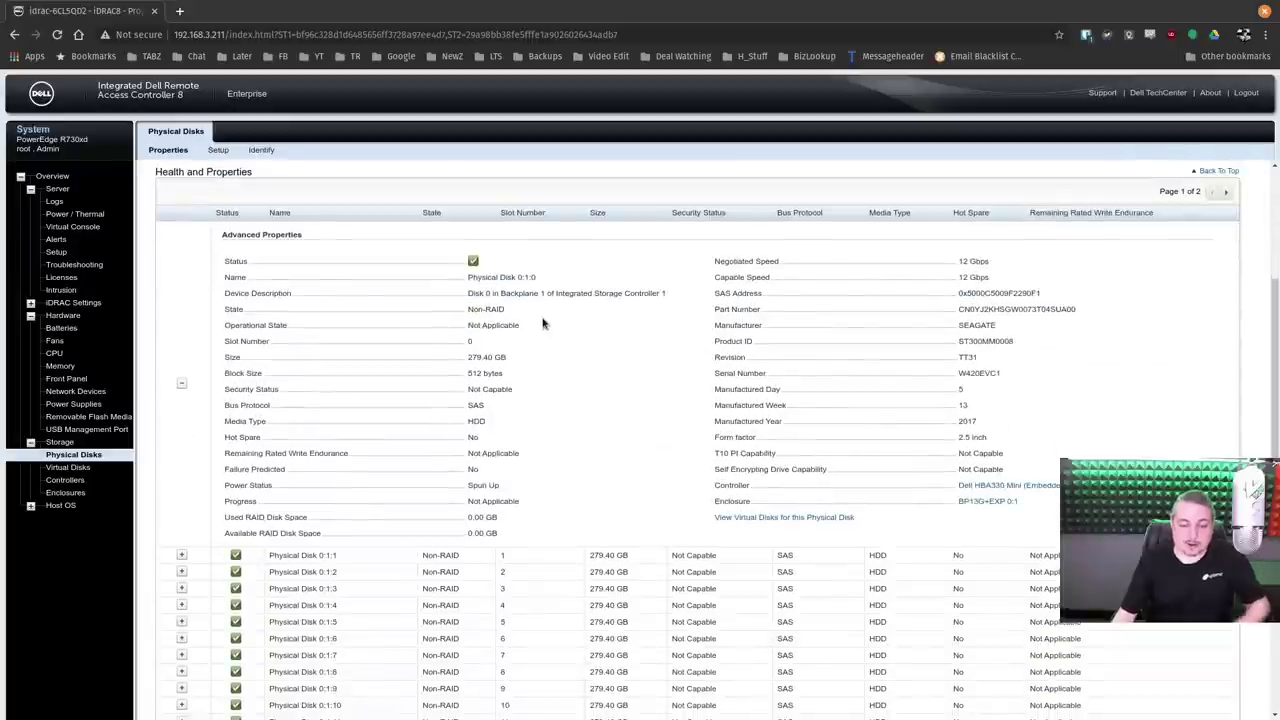
{"action": "left_click_drag", "start_coordinate": [955, 262], "coordinate": [995, 265]}
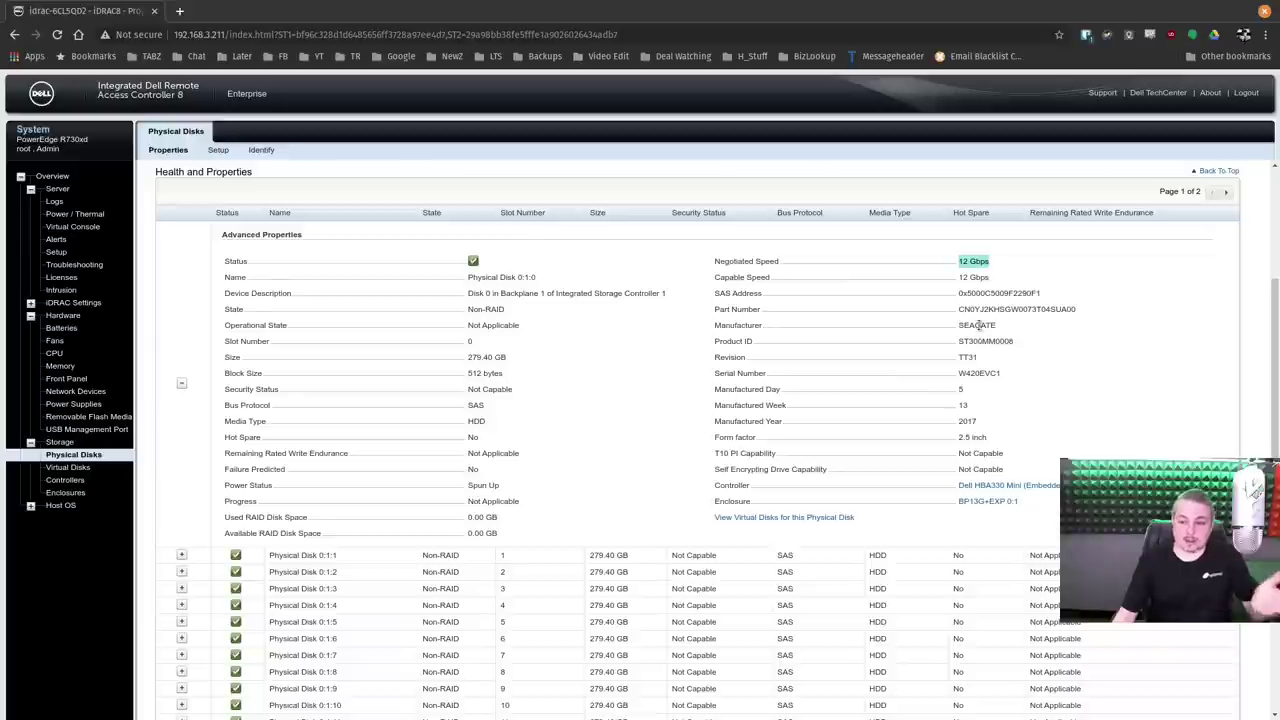
{"action": "double_click", "coordinate": [978, 325]}
Expand the advanced properties of Physical Disk 0:1:23 for examination.
{"action": "scroll", "coordinate": [1014, 375], "scroll_direction": "down", "scroll_amount": 1}
{"action": "scroll", "coordinate": [642, 357], "scroll_direction": "down", "scroll_amount": 2}
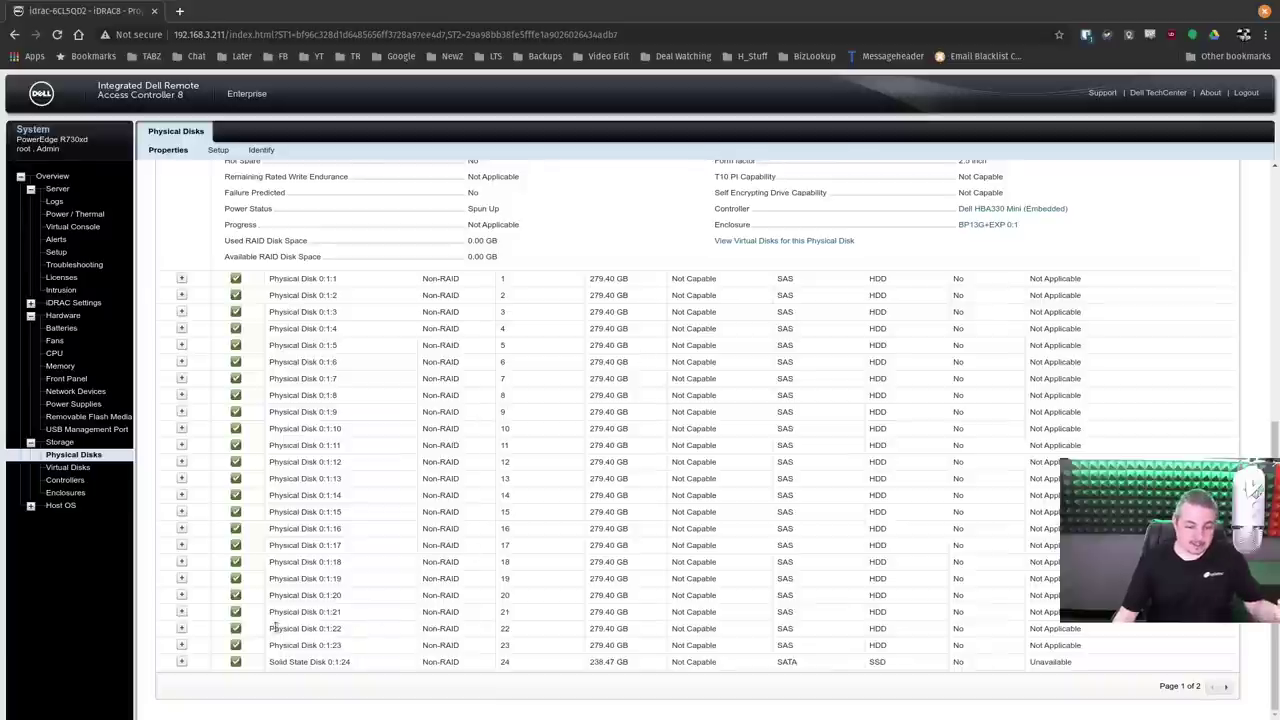
{"action": "left_click", "coordinate": [181, 645]}
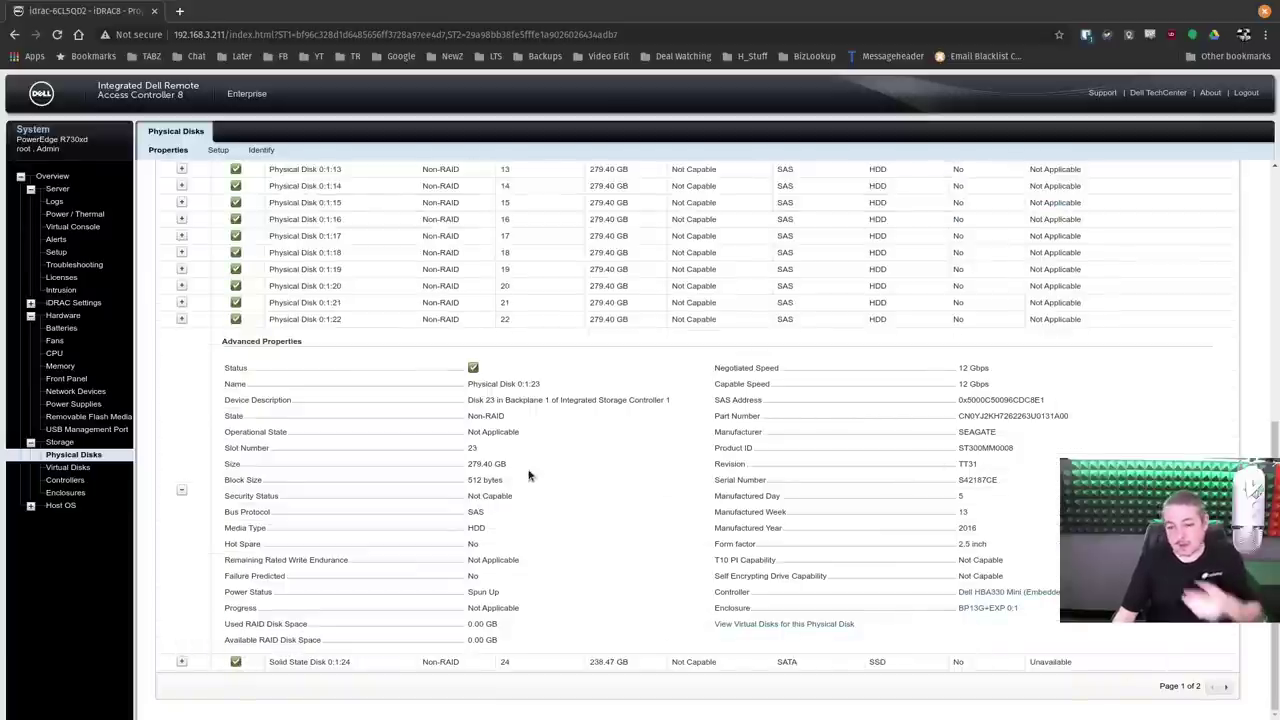
Inspect the advanced properties of Solid State Disk 0:1:24, checking its negotiated and capable speeds.
{"action": "left_click", "coordinate": [180, 662]}
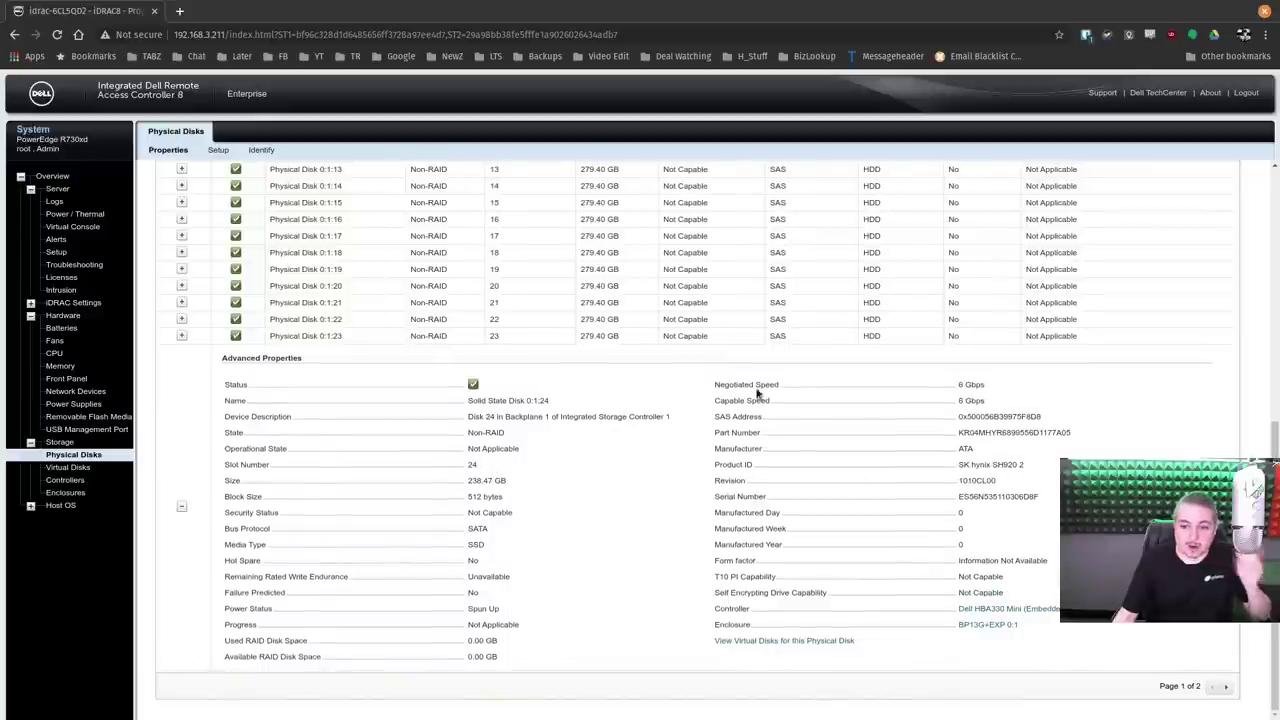
{"action": "left_click_drag", "start_coordinate": [755, 385], "coordinate": [981, 393]}
{"action": "triple_click", "coordinate": [981, 392]}
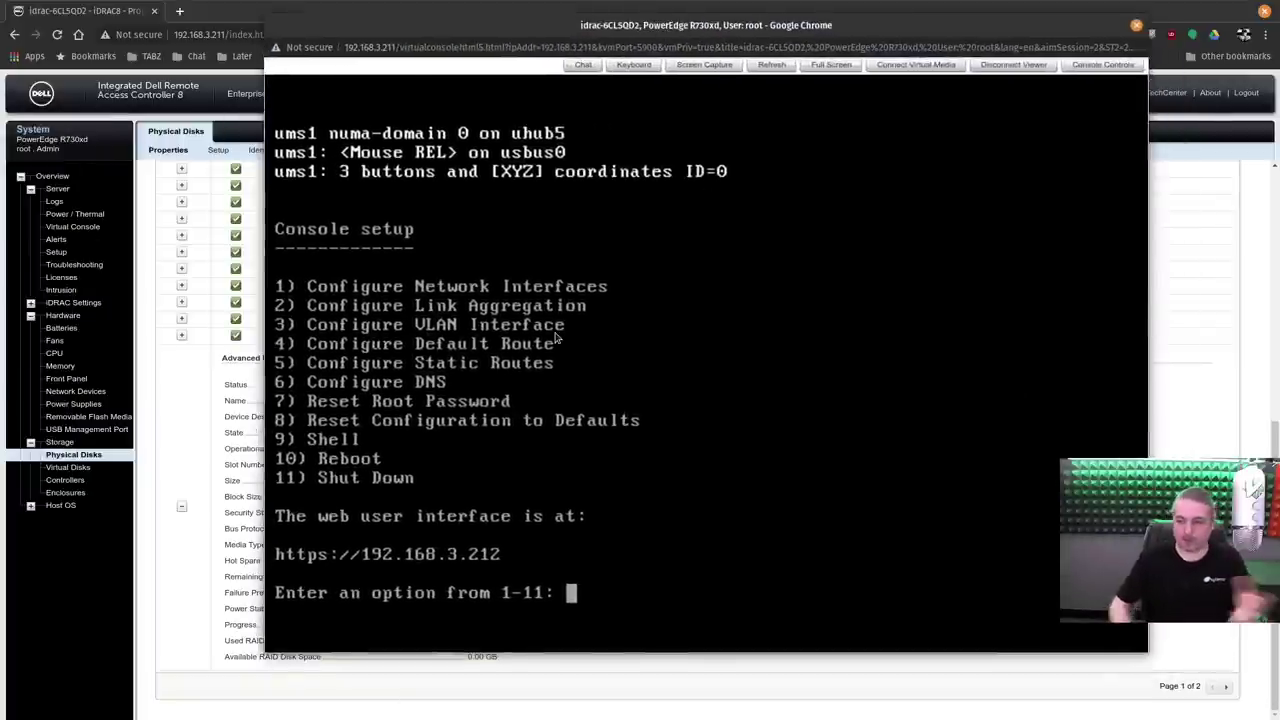
Connect virtual media in the server's virtual console and browse for a CD/DVD image to map, then close the console without choosing one.
{"action": "left_click", "coordinate": [911, 66]}
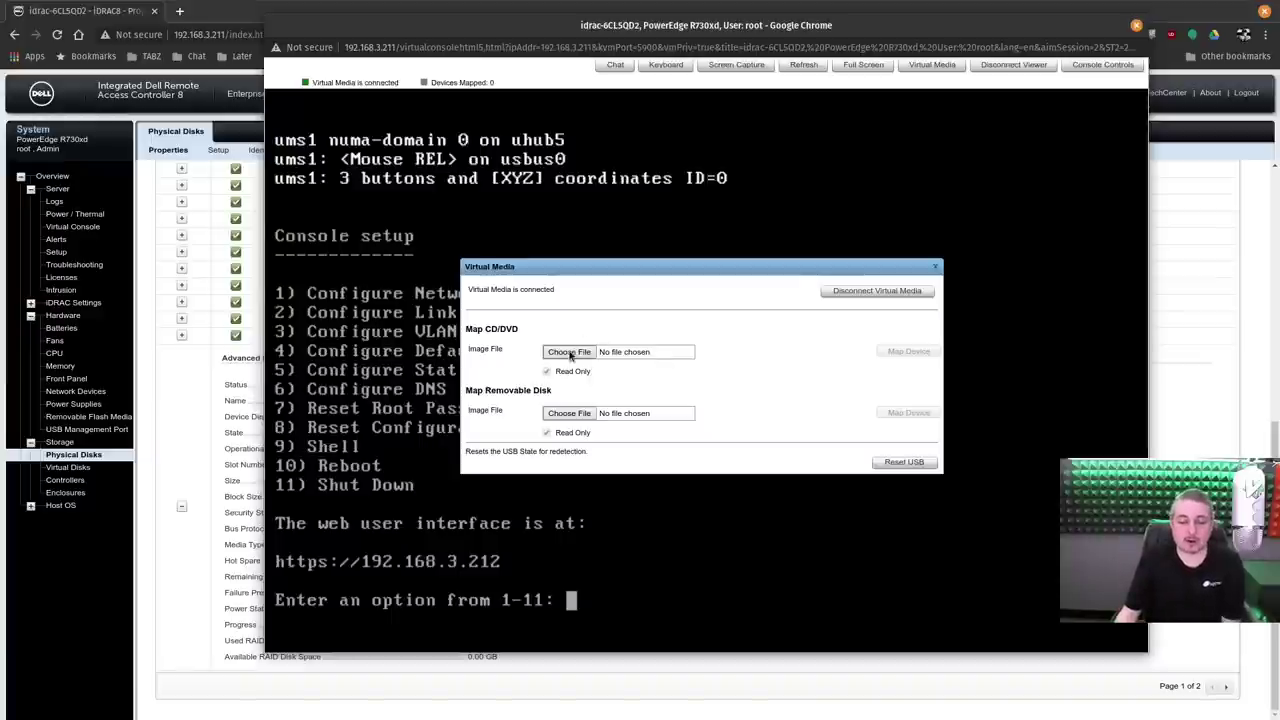
{"action": "left_click", "coordinate": [569, 352]}
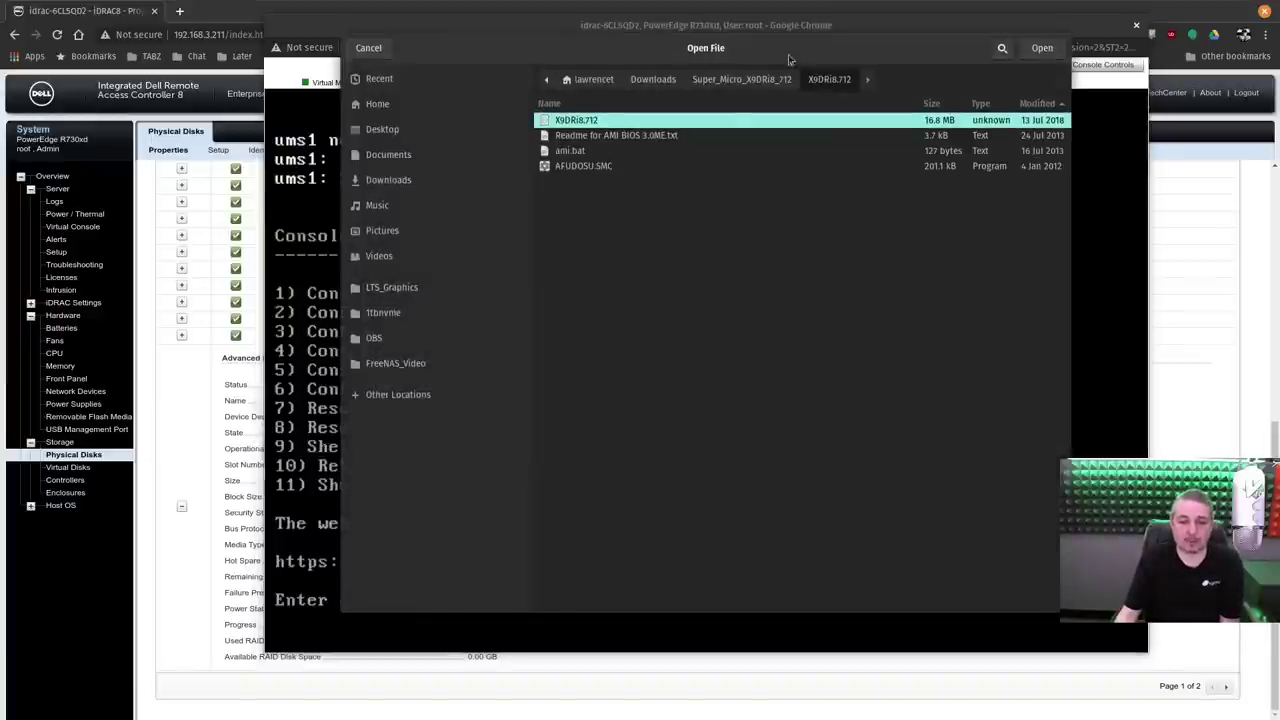
{"action": "left_click", "coordinate": [600, 152]}
{"action": "left_click", "coordinate": [597, 140]}
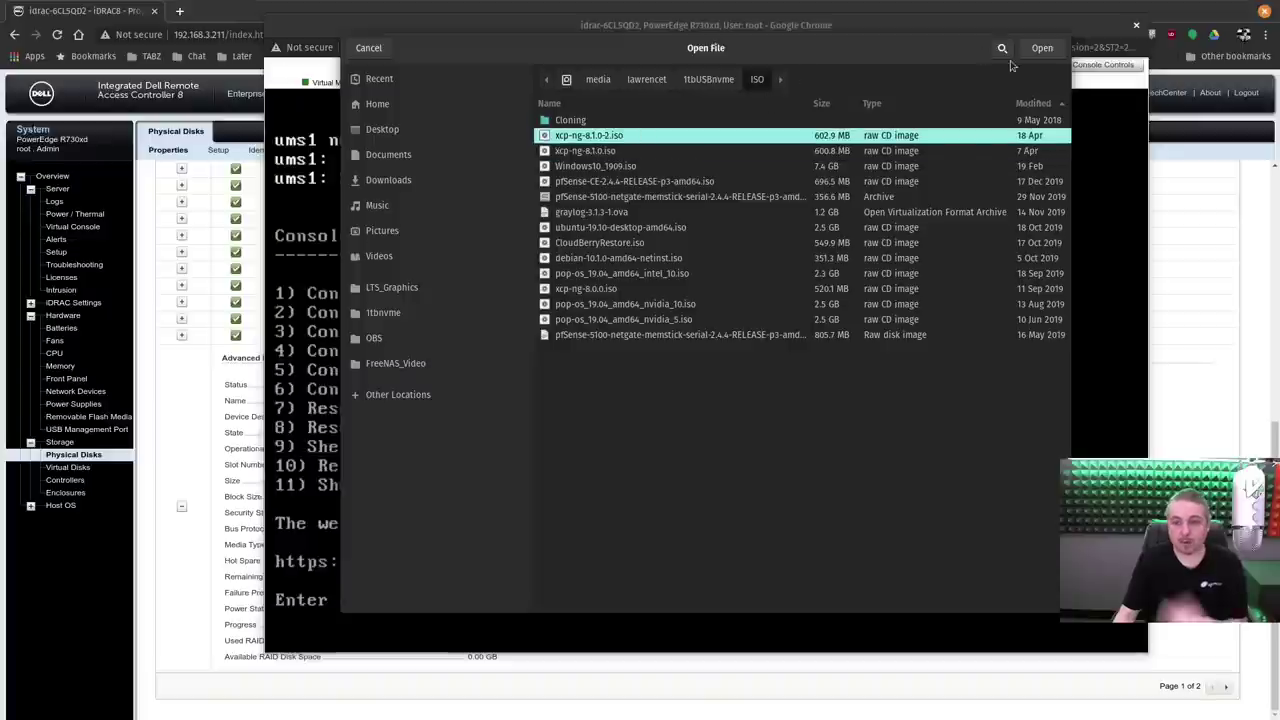
{"action": "left_click", "coordinate": [368, 47]}
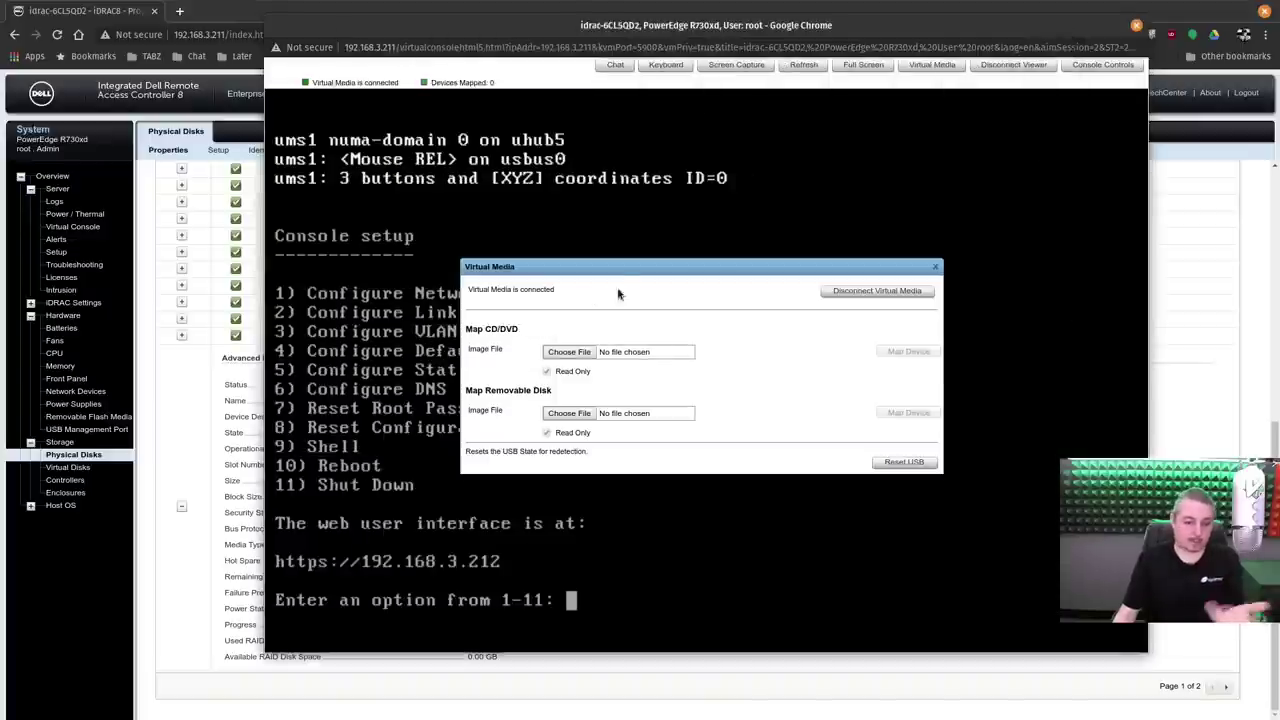
{"action": "left_click", "coordinate": [937, 265]}
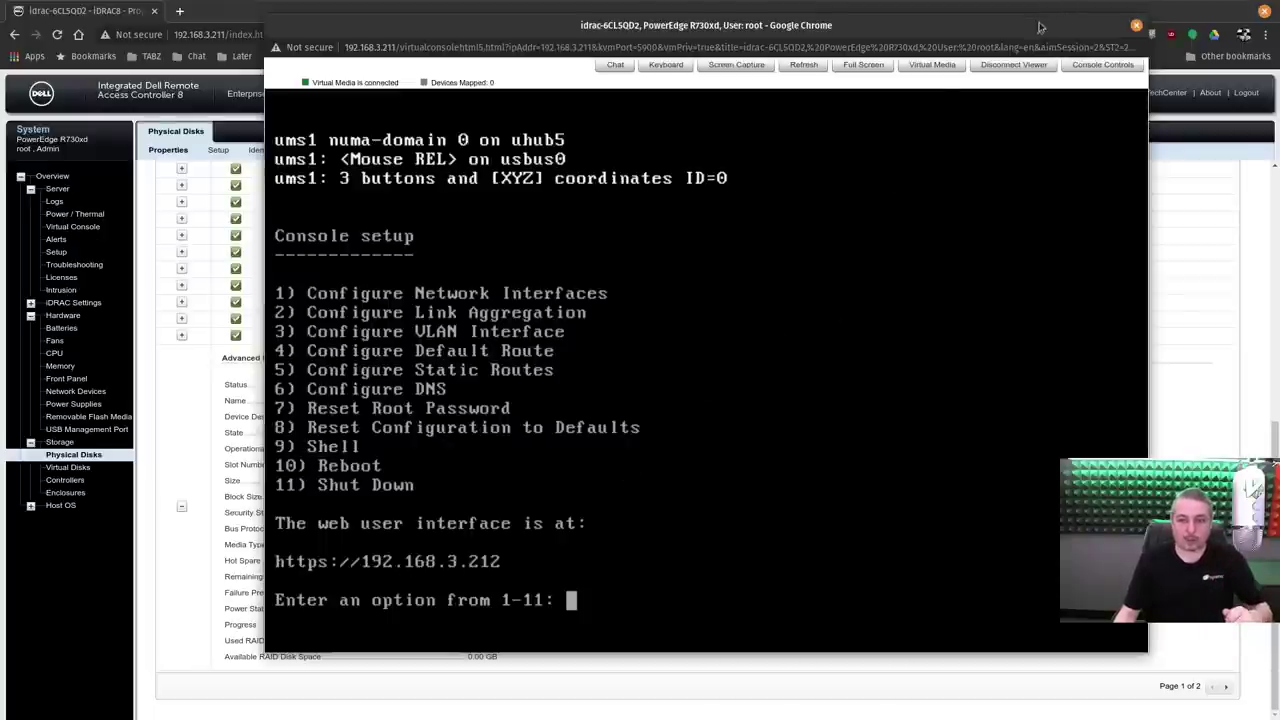
{"action": "left_click", "coordinate": [1136, 25]}
Open the FreeNAS dashboard at 192.168.3.212 in a new browser tab and review its memory and network interface information.
{"action": "left_click", "coordinate": [181, 12]}
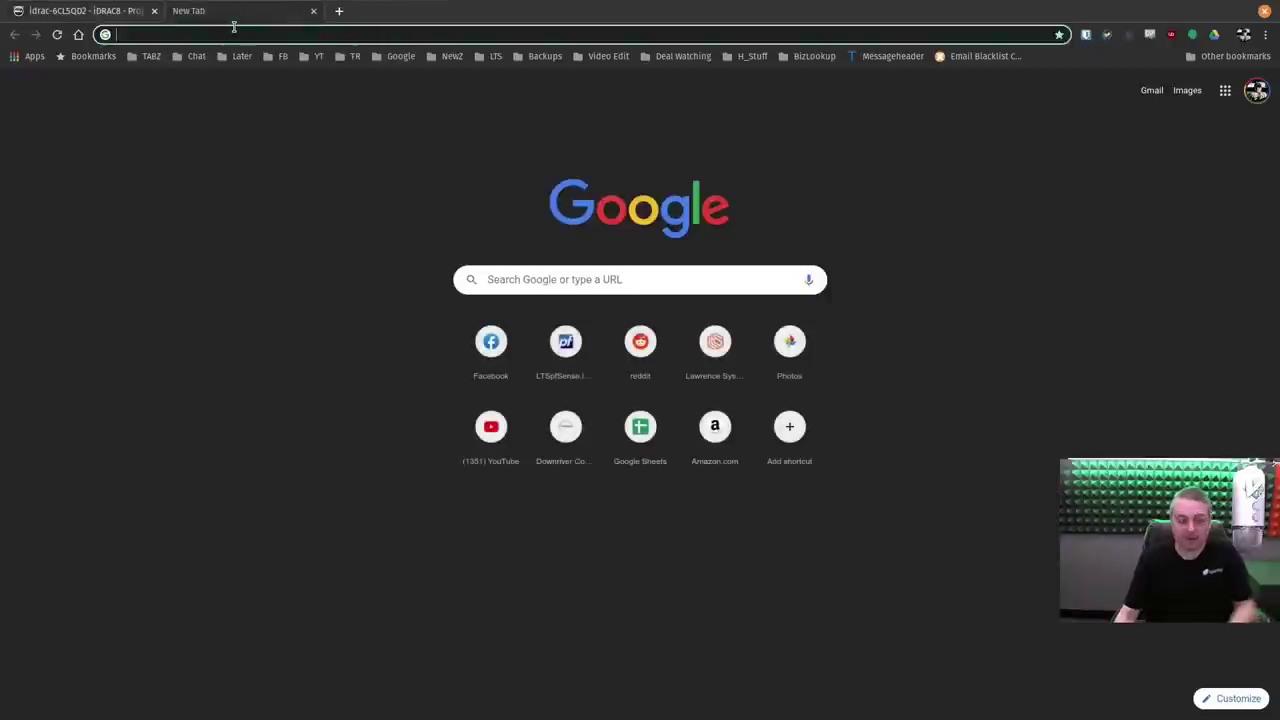
{"action": "type", "text": "192.168.3.212/ui/dashboard"}
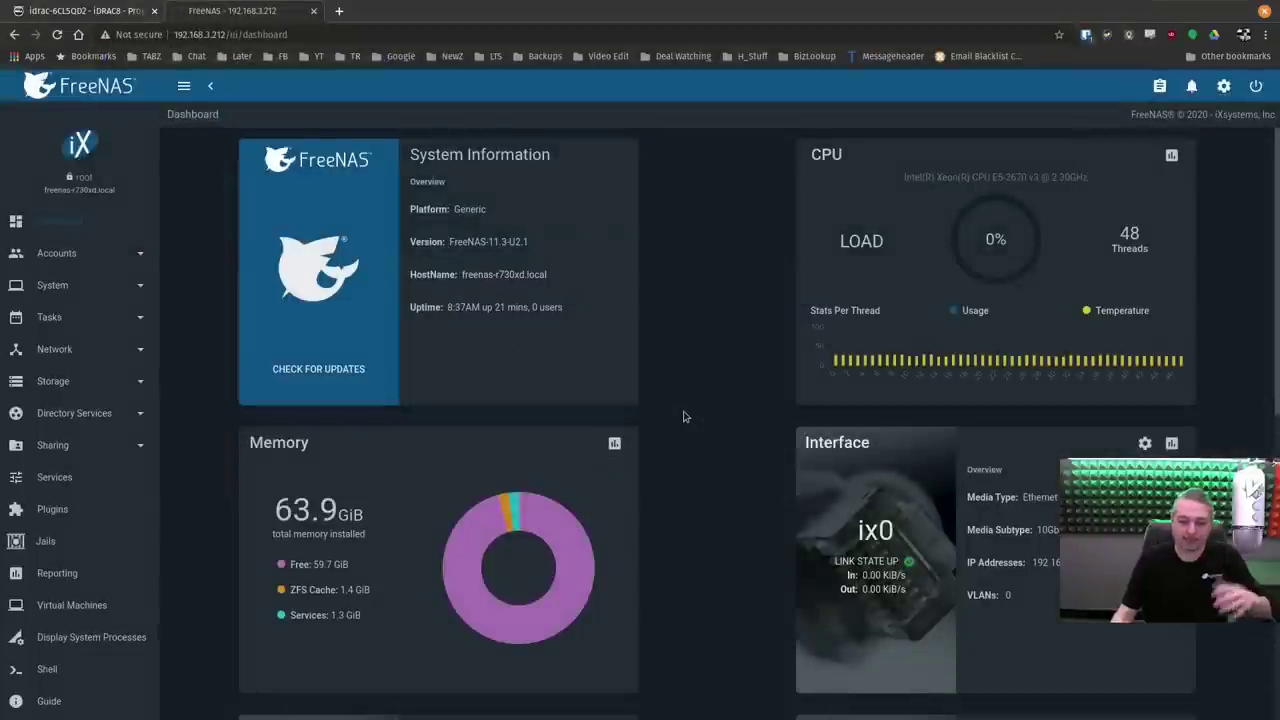
{"action": "scroll", "coordinate": [686, 414], "scroll_direction": "down", "scroll_amount": 2}
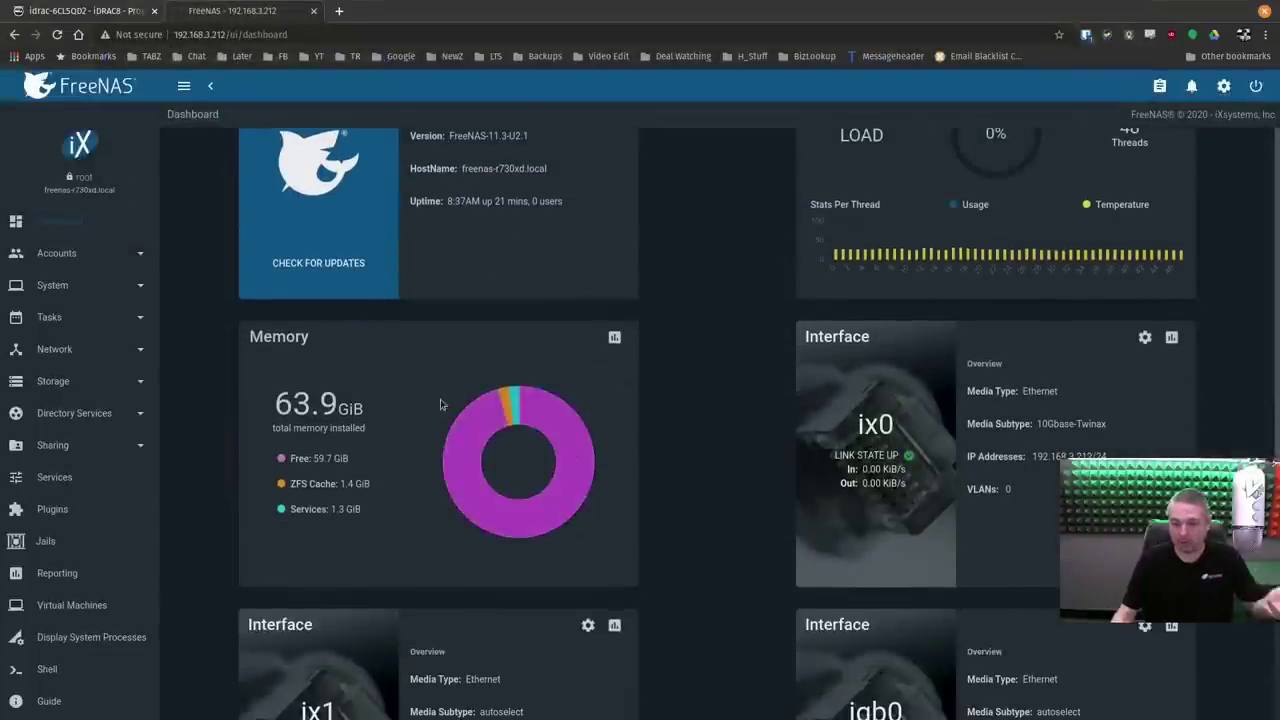
{"action": "scroll", "coordinate": [736, 411], "scroll_direction": "down", "scroll_amount": 1}
{"action": "scroll", "coordinate": [966, 396], "scroll_direction": "up", "scroll_amount": 1}
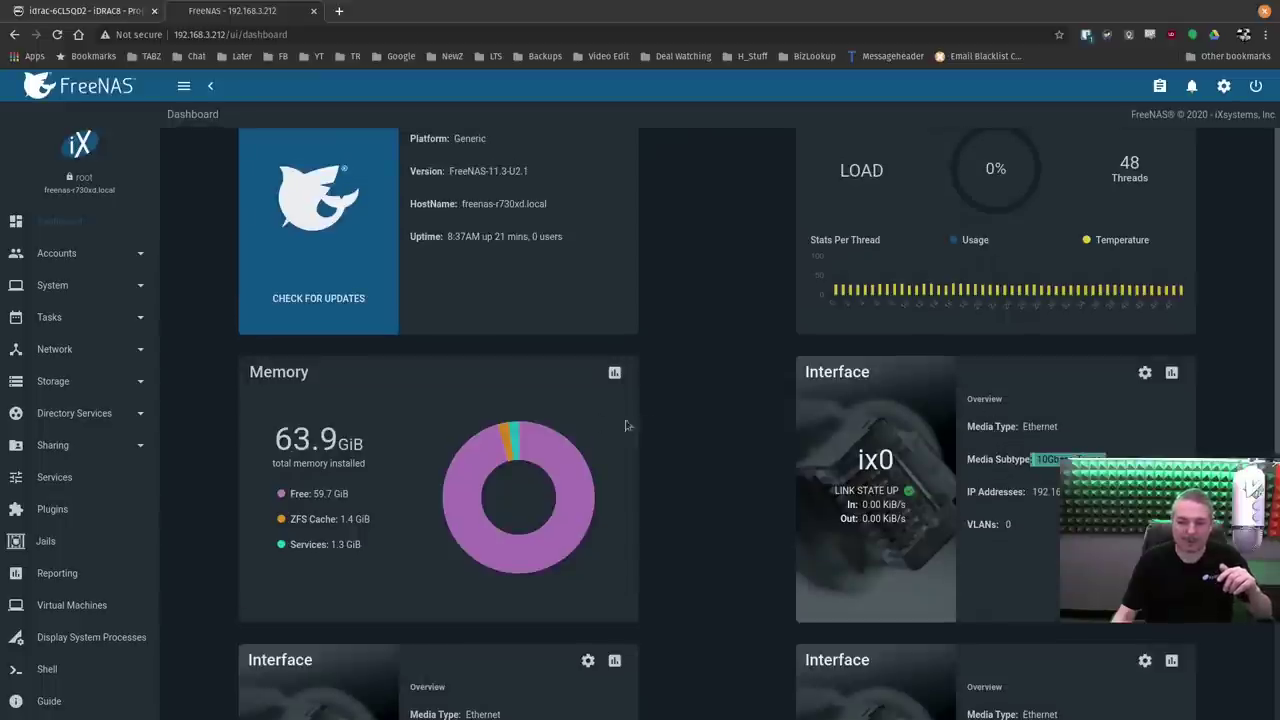
Check the available pool choices for the FreeNAS system dataset without saving a change.
{"action": "left_click", "coordinate": [60, 286]}
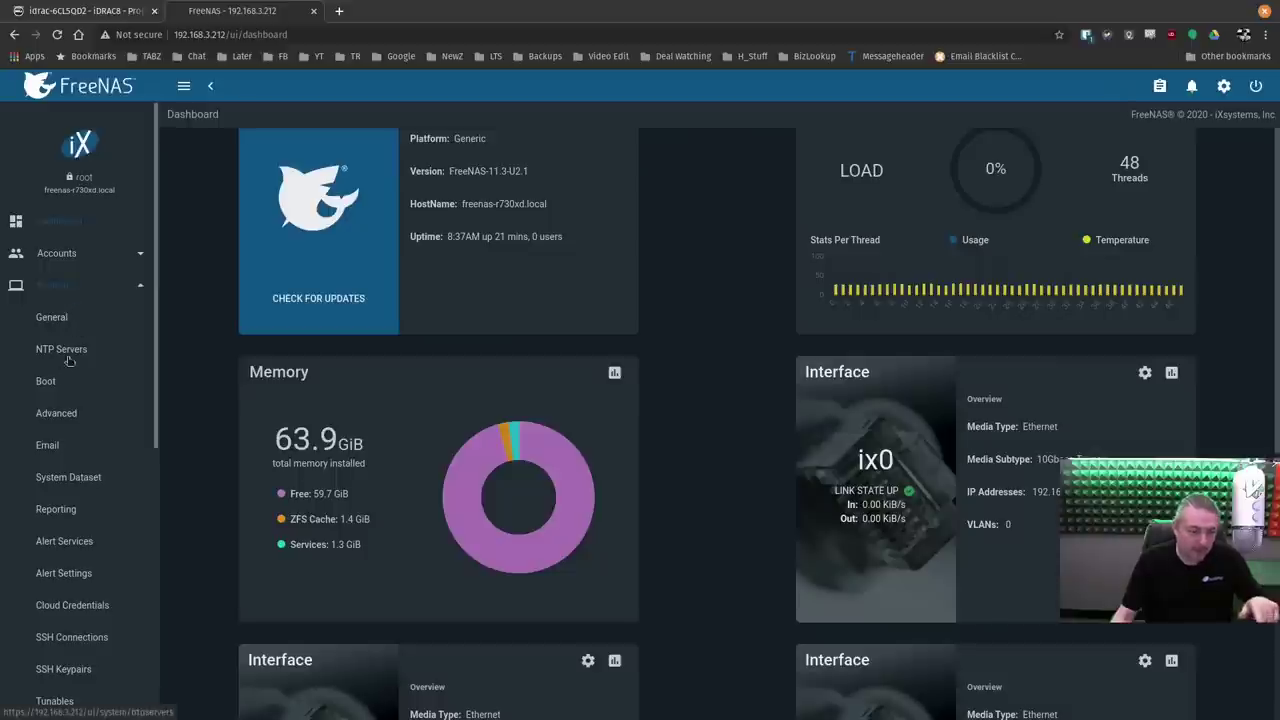
{"action": "left_click", "coordinate": [62, 479]}
{"action": "left_click", "coordinate": [497, 172]}
{"action": "left_click", "coordinate": [497, 174]}
{"action": "left_click", "coordinate": [464, 167]}
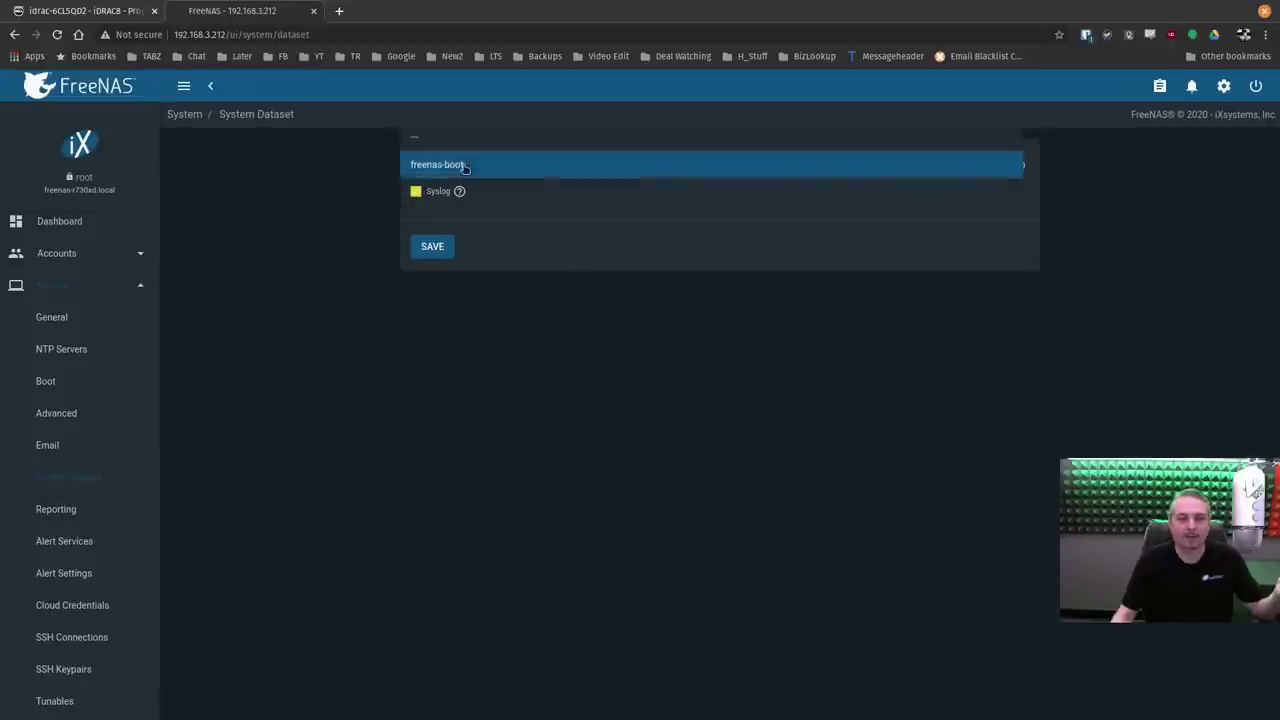
{"action": "left_click", "coordinate": [558, 338]}
{"action": "left_click", "coordinate": [70, 286]}
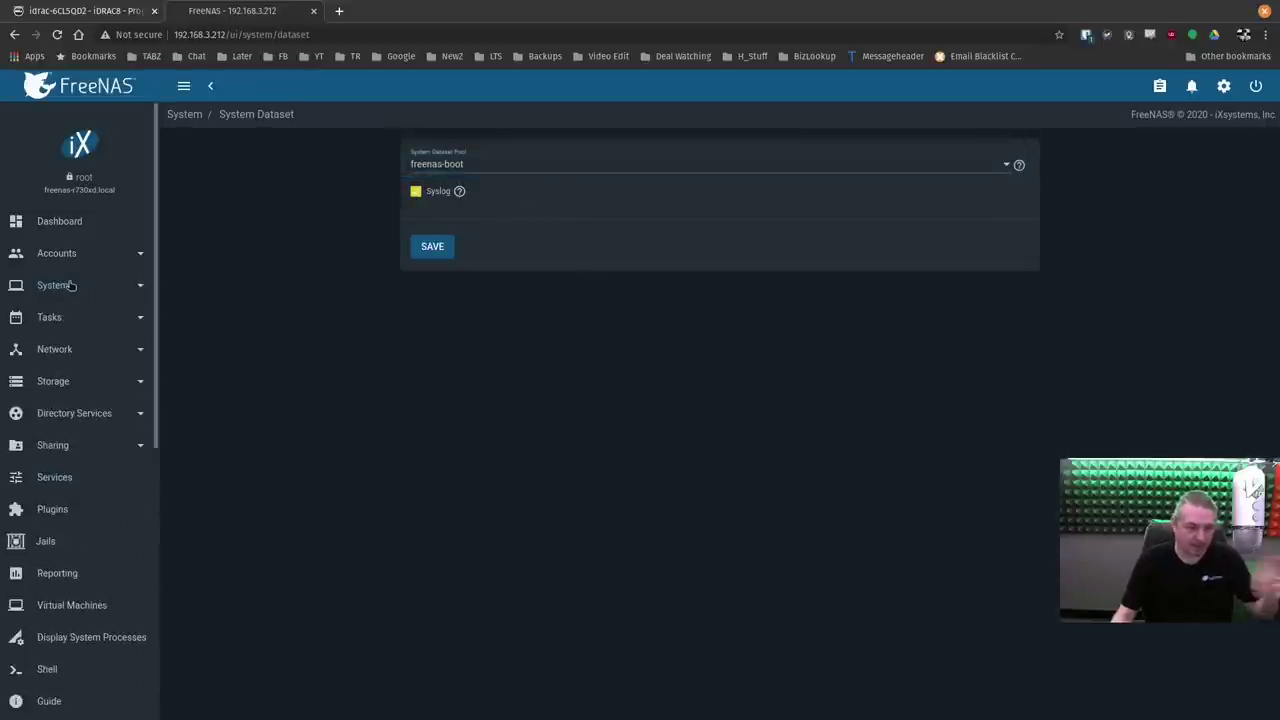
Begin creating a new storage pool in FreeNAS.
{"action": "left_click", "coordinate": [74, 381]}
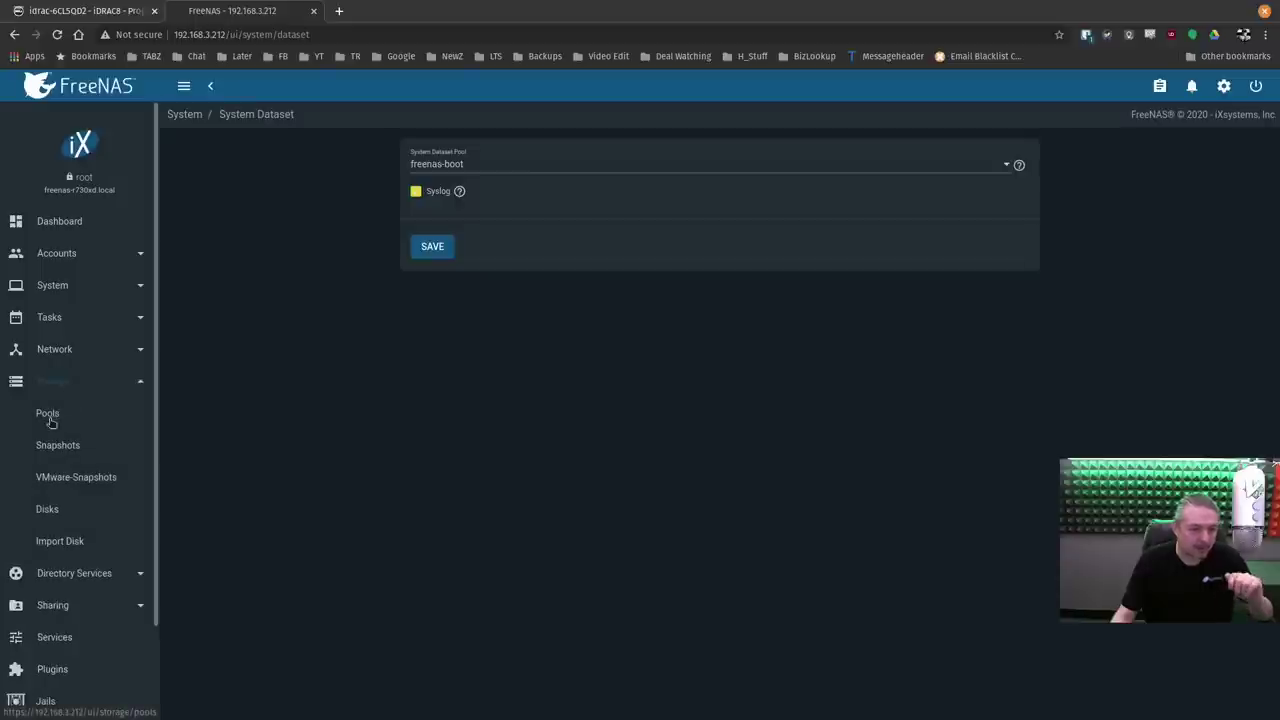
{"action": "left_click", "coordinate": [48, 418]}
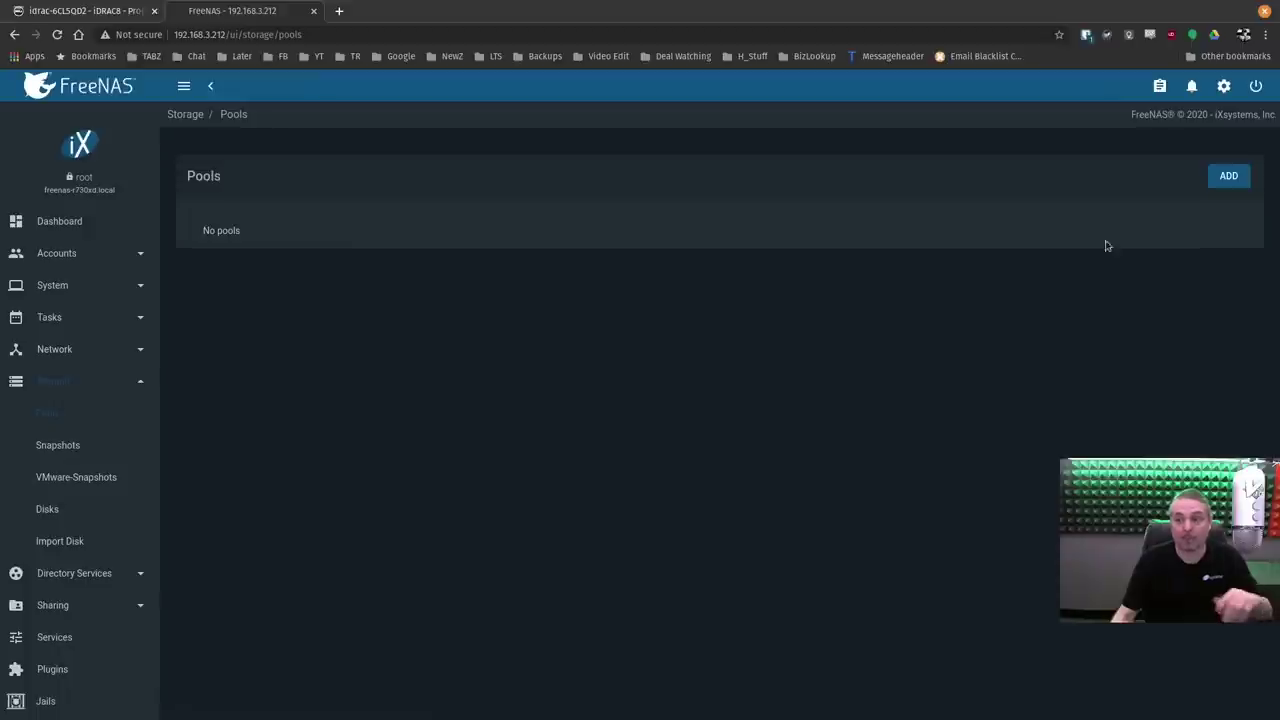
{"action": "left_click", "coordinate": [1229, 177]}
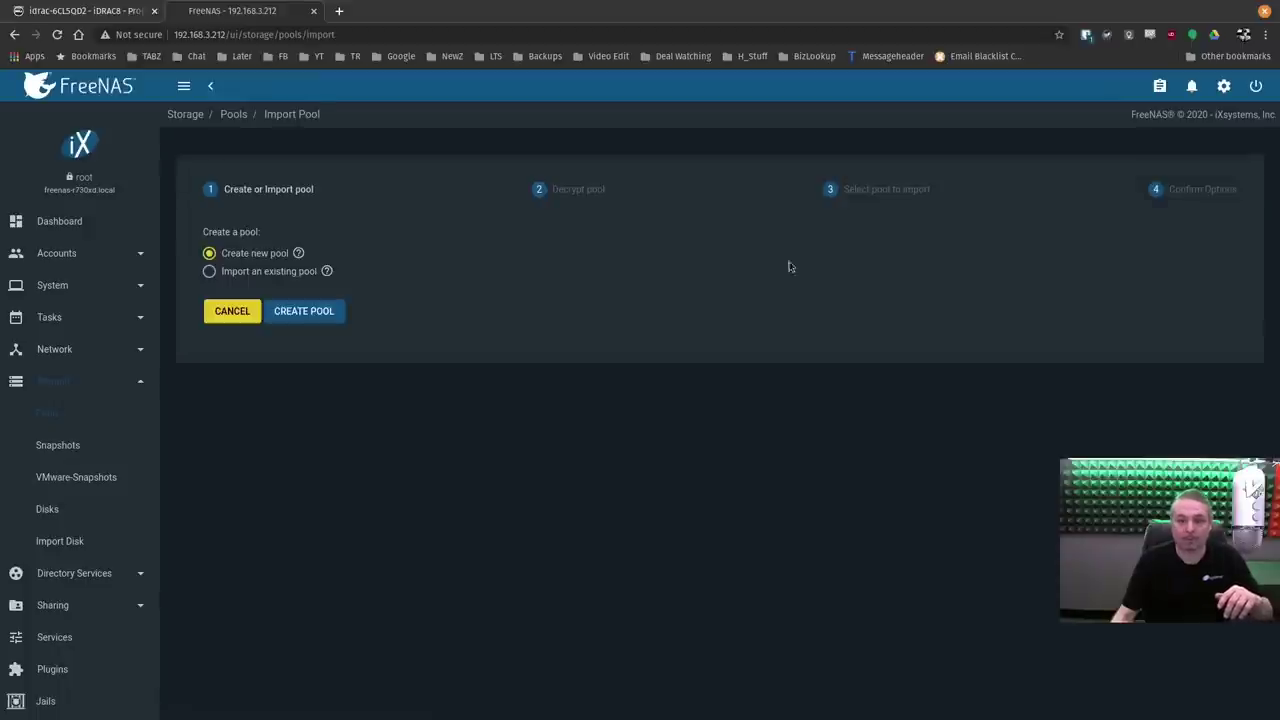
{"action": "left_click", "coordinate": [305, 316]}
Name the new pool OceanDoorSAS and enable encryption for it, accepting the encryption warning.
{"action": "left_click", "coordinate": [254, 241]}
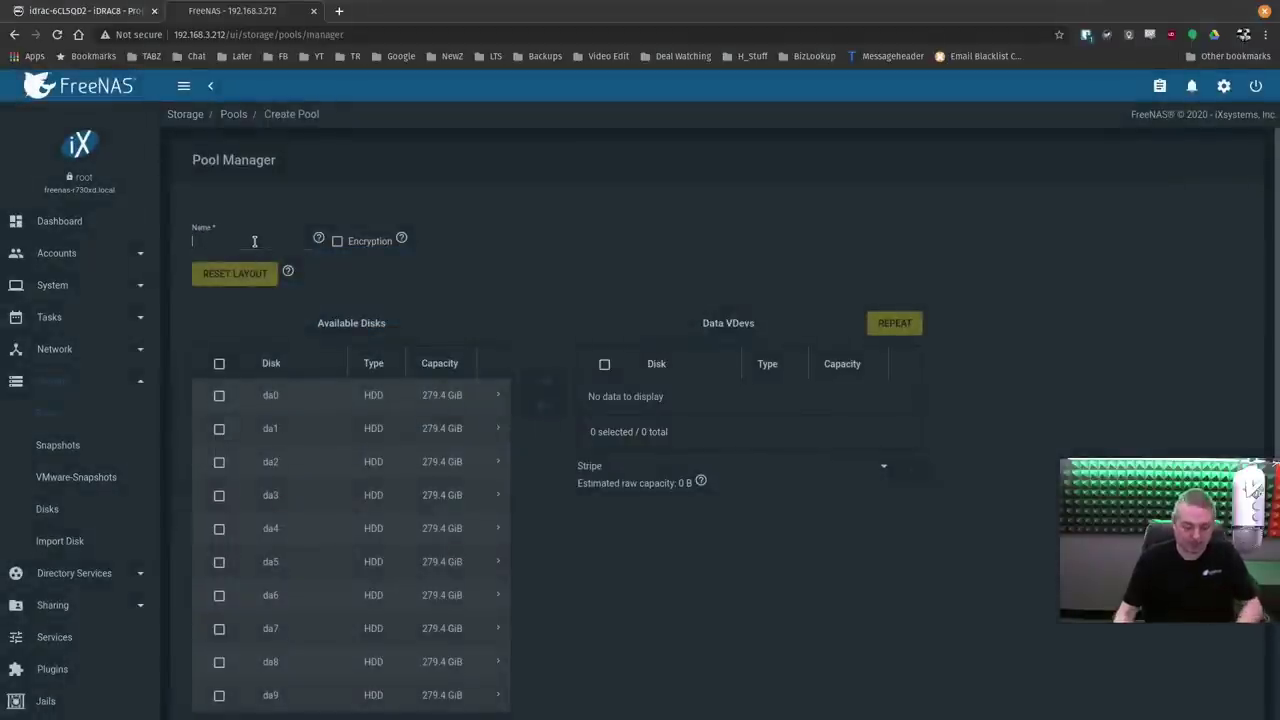
{"action": "type", "text": "0"}
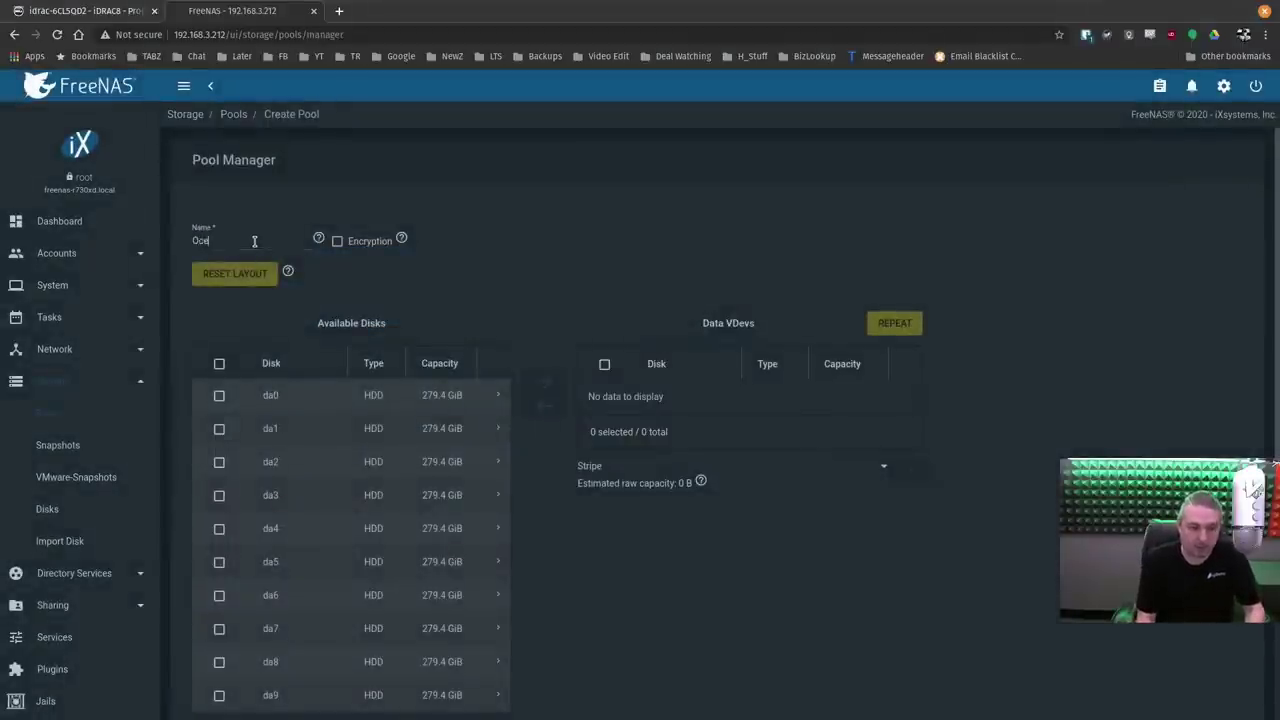
{"action": "type", "text": "ceanDoor"}
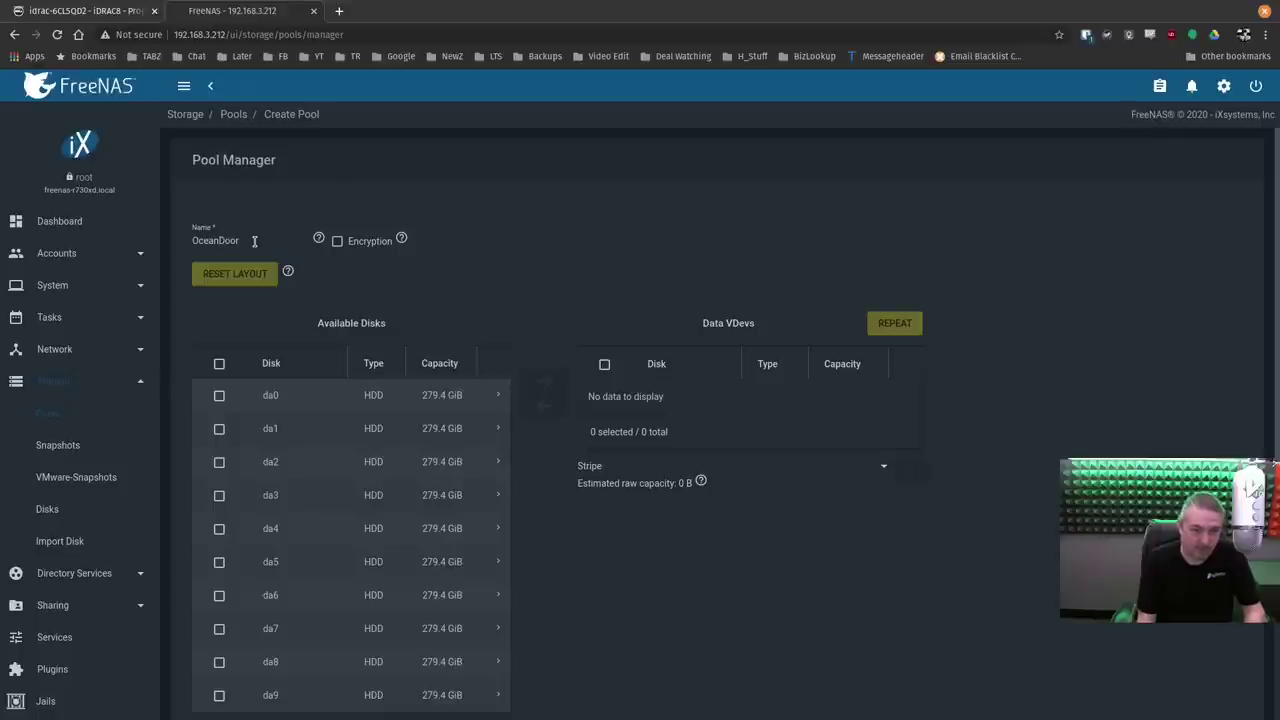
{"action": "type", "text": "SAS"}
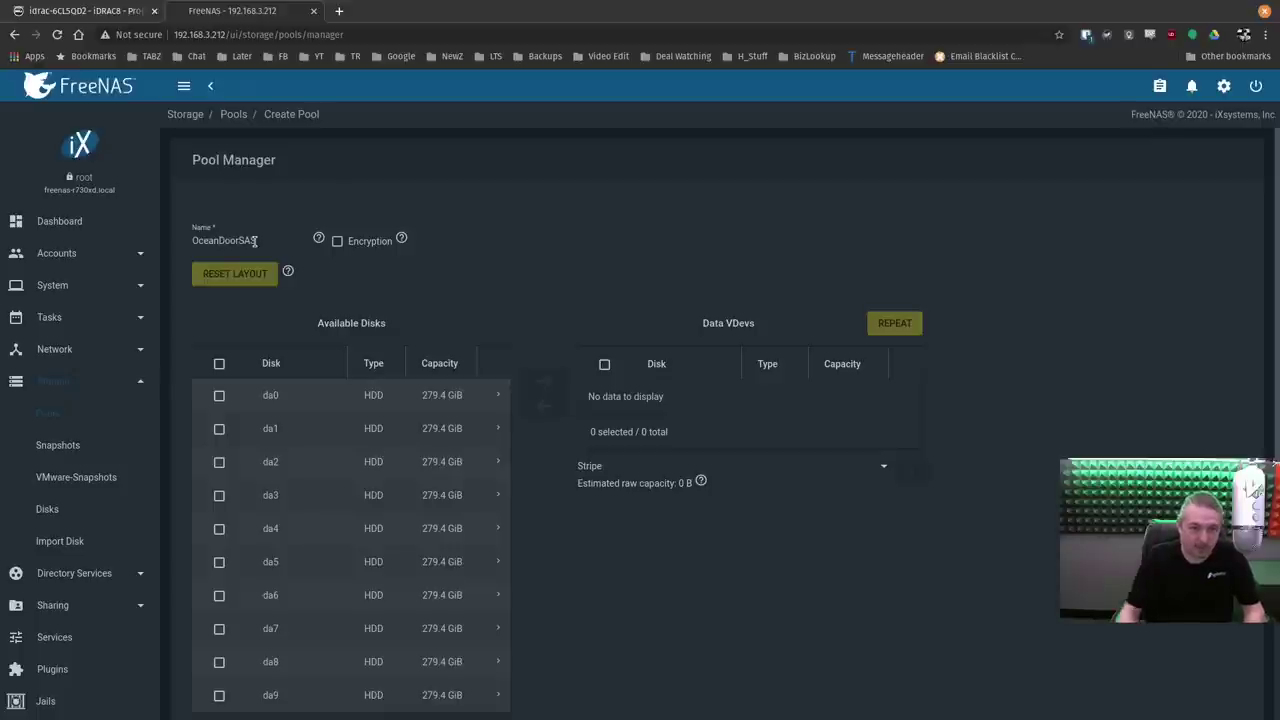
{"action": "left_click", "coordinate": [337, 241]}
{"action": "left_click", "coordinate": [466, 436]}
{"action": "left_click", "coordinate": [806, 433]}
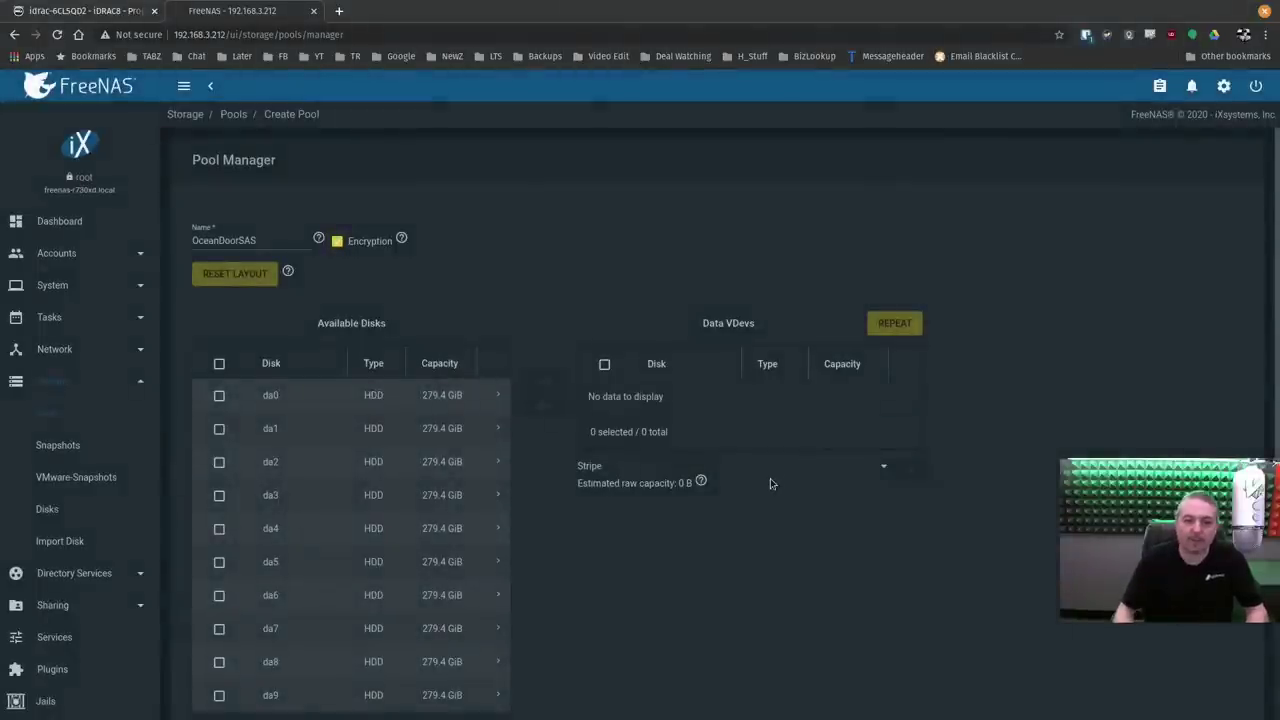
{"action": "scroll", "coordinate": [337, 440], "scroll_direction": "down", "scroll_amount": 3}
{"action": "scroll", "coordinate": [337, 438], "scroll_direction": "up", "scroll_amount": 2}
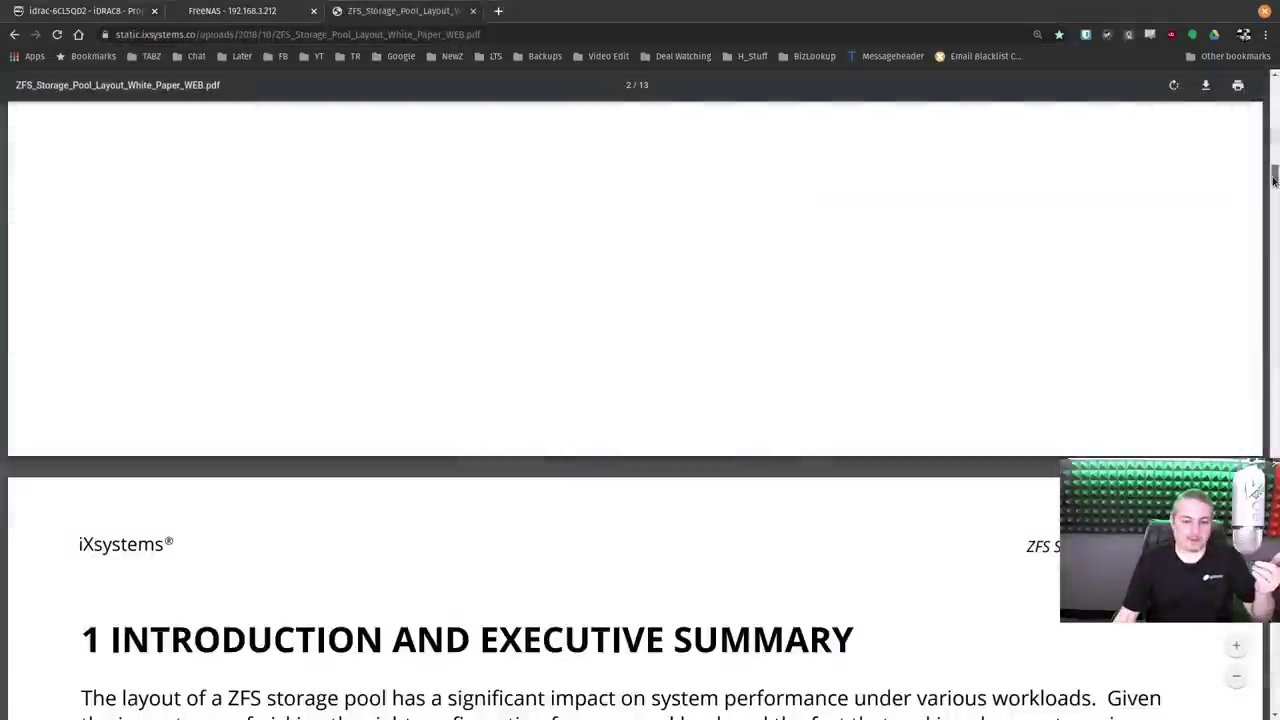
Examine the striped pool layout, including the 12-wide striped diagram, in the ZFS Storage Pool Layout white paper.
{"action": "scroll", "coordinate": [1273, 190], "scroll_direction": "down", "scroll_amount": 3}
{"action": "left_click_drag", "start_coordinate": [1273, 190], "coordinate": [1266, 262]}
{"action": "scroll", "coordinate": [863, 351], "scroll_direction": "down", "scroll_amount": 5}
{"action": "scroll", "coordinate": [857, 351], "scroll_direction": "up", "scroll_amount": 3}
{"action": "scroll", "coordinate": [855, 400], "scroll_direction": "down", "scroll_amount": 1}
{"action": "scroll", "coordinate": [851, 451], "scroll_direction": "down", "scroll_amount": 6}
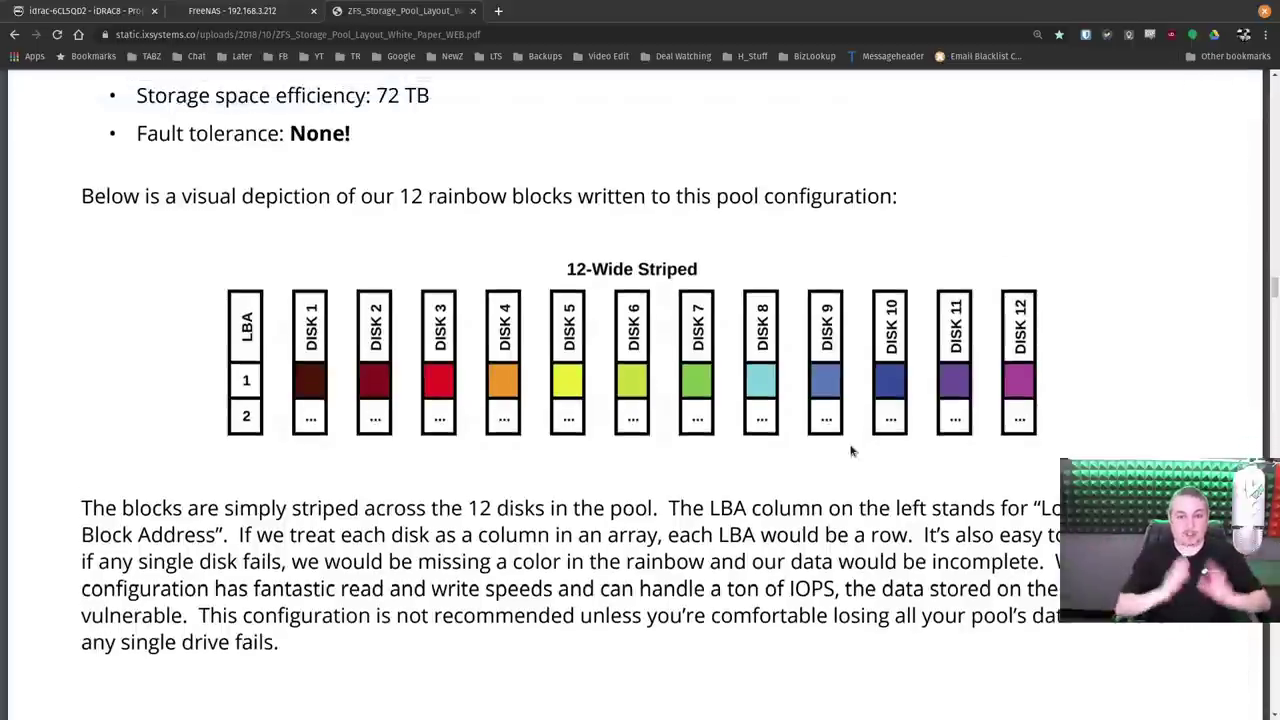
{"action": "scroll", "coordinate": [851, 451], "scroll_direction": "up", "scroll_amount": 1}
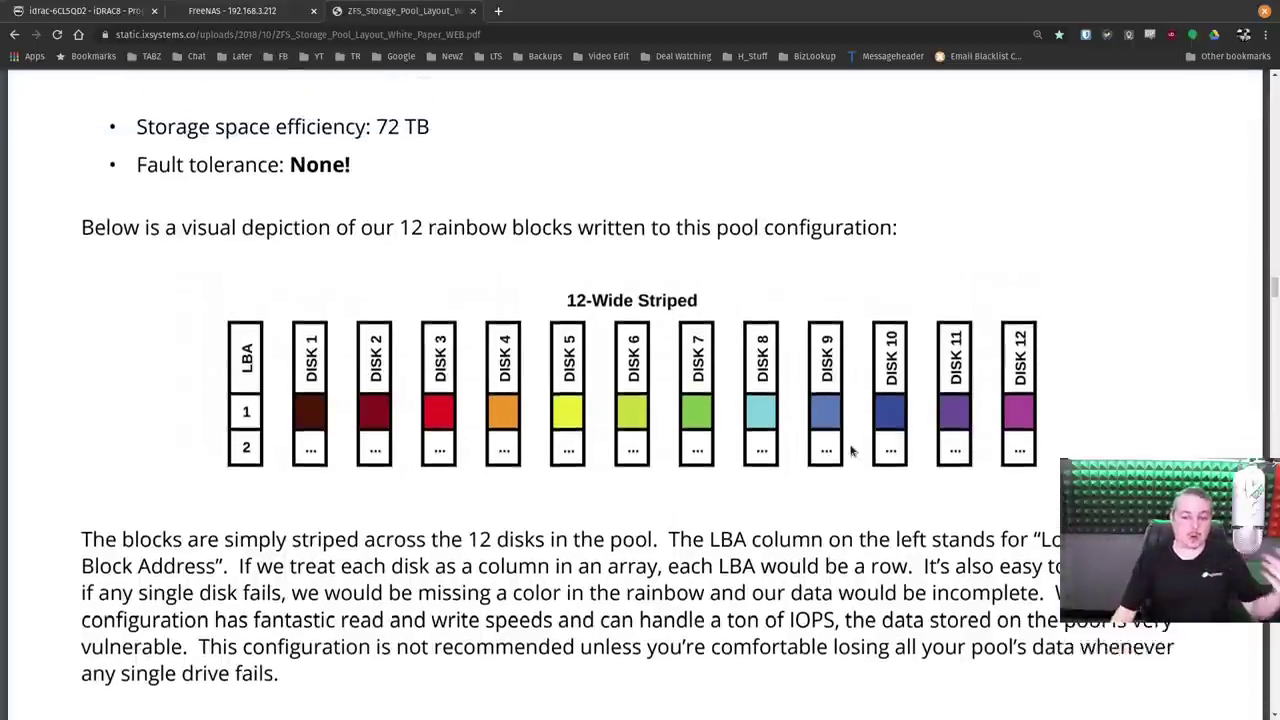
Examine the white paper's N-way, 12-way and 2-way mirror layouts for performance, storage efficiency and fault tolerance.
{"action": "scroll", "coordinate": [851, 455], "scroll_direction": "down", "scroll_amount": 4}
{"action": "scroll", "coordinate": [724, 404], "scroll_direction": "down", "scroll_amount": 3}
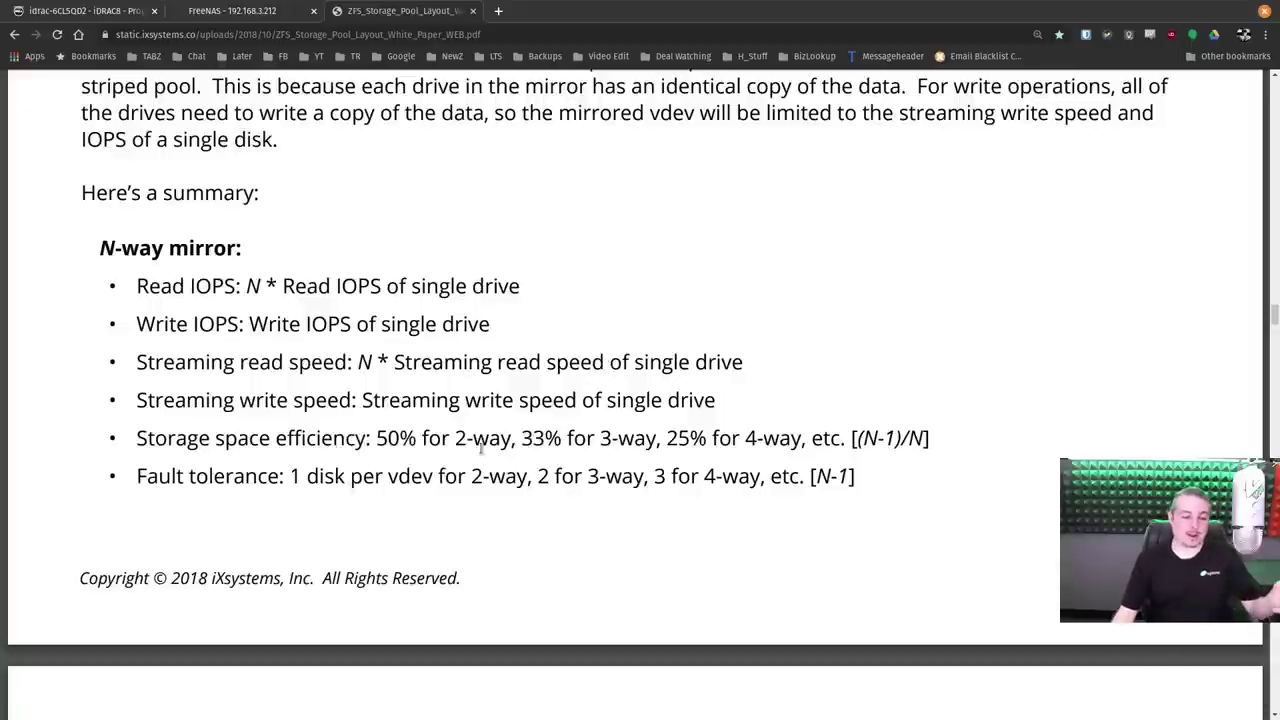
{"action": "scroll", "coordinate": [678, 473], "scroll_direction": "down", "scroll_amount": 2}
{"action": "scroll", "coordinate": [678, 473], "scroll_direction": "down", "scroll_amount": 8}
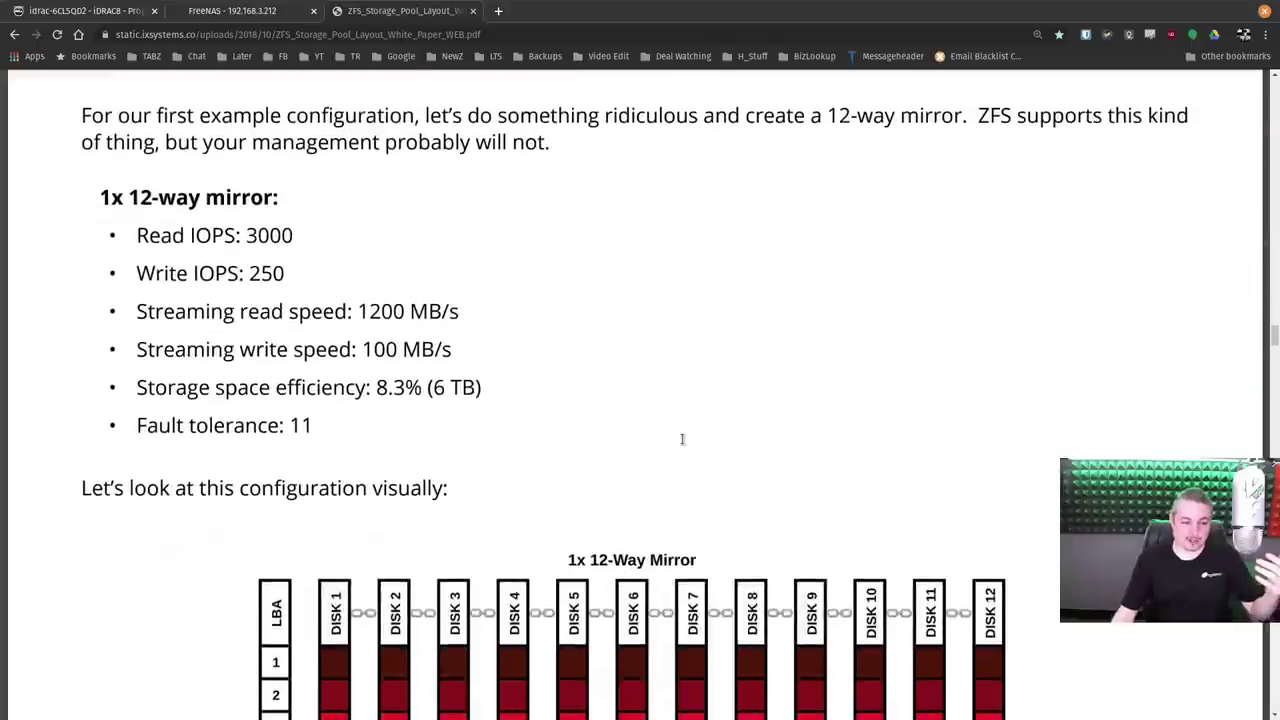
{"action": "scroll", "coordinate": [323, 380], "scroll_direction": "up", "scroll_amount": 2}
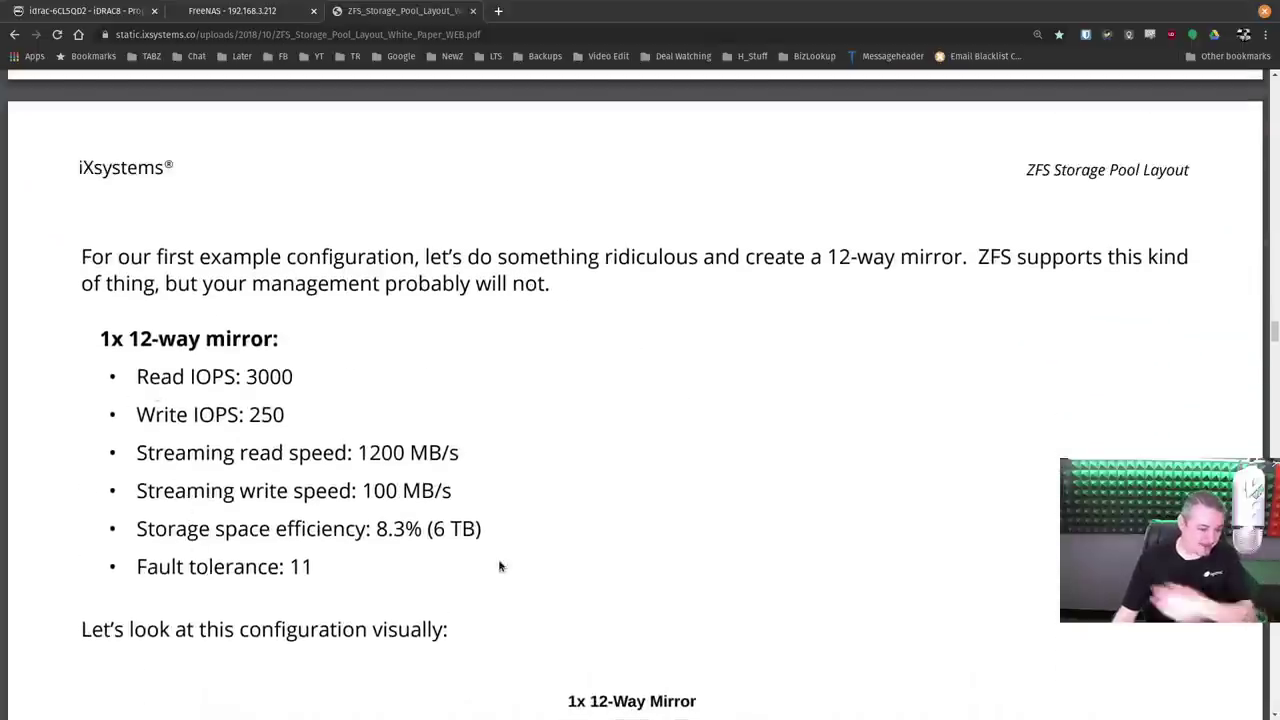
{"action": "scroll", "coordinate": [510, 540], "scroll_direction": "down", "scroll_amount": 7}
{"action": "scroll", "coordinate": [1014, 345], "scroll_direction": "down", "scroll_amount": 3}
{"action": "scroll", "coordinate": [1014, 345], "scroll_direction": "up", "scroll_amount": 3}
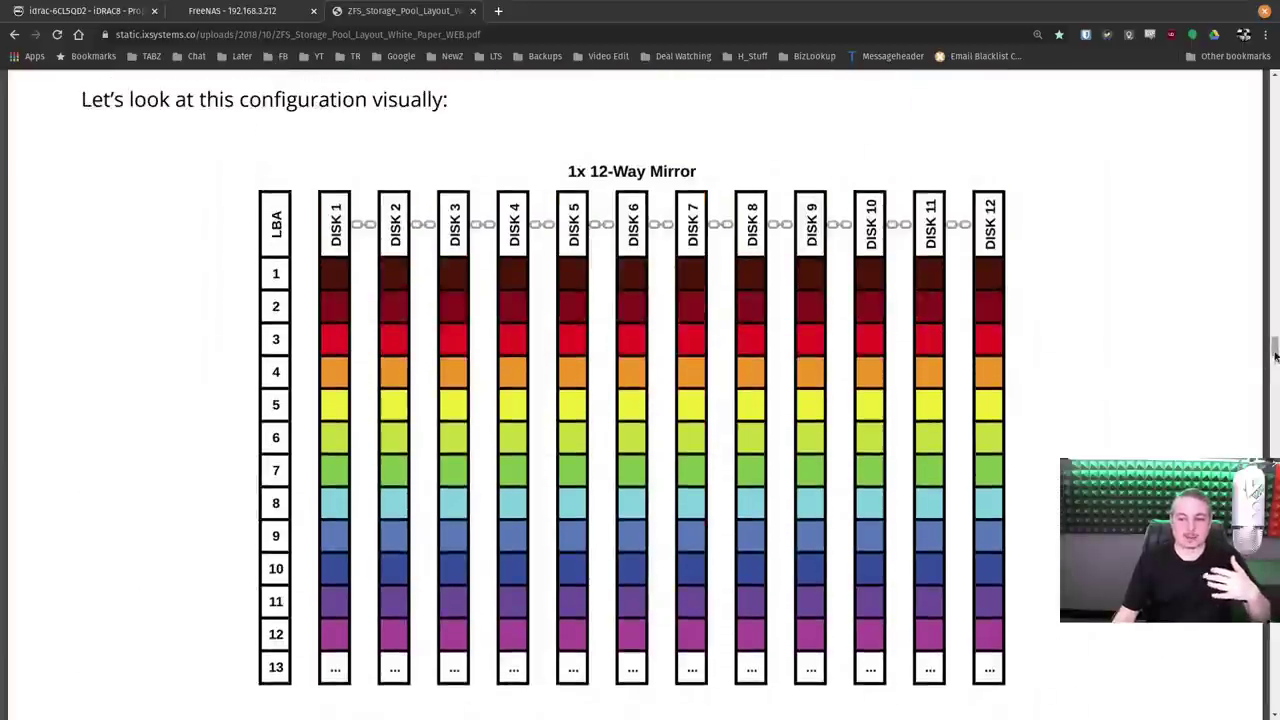
{"action": "left_click_drag", "start_coordinate": [1274, 355], "coordinate": [1274, 388]}
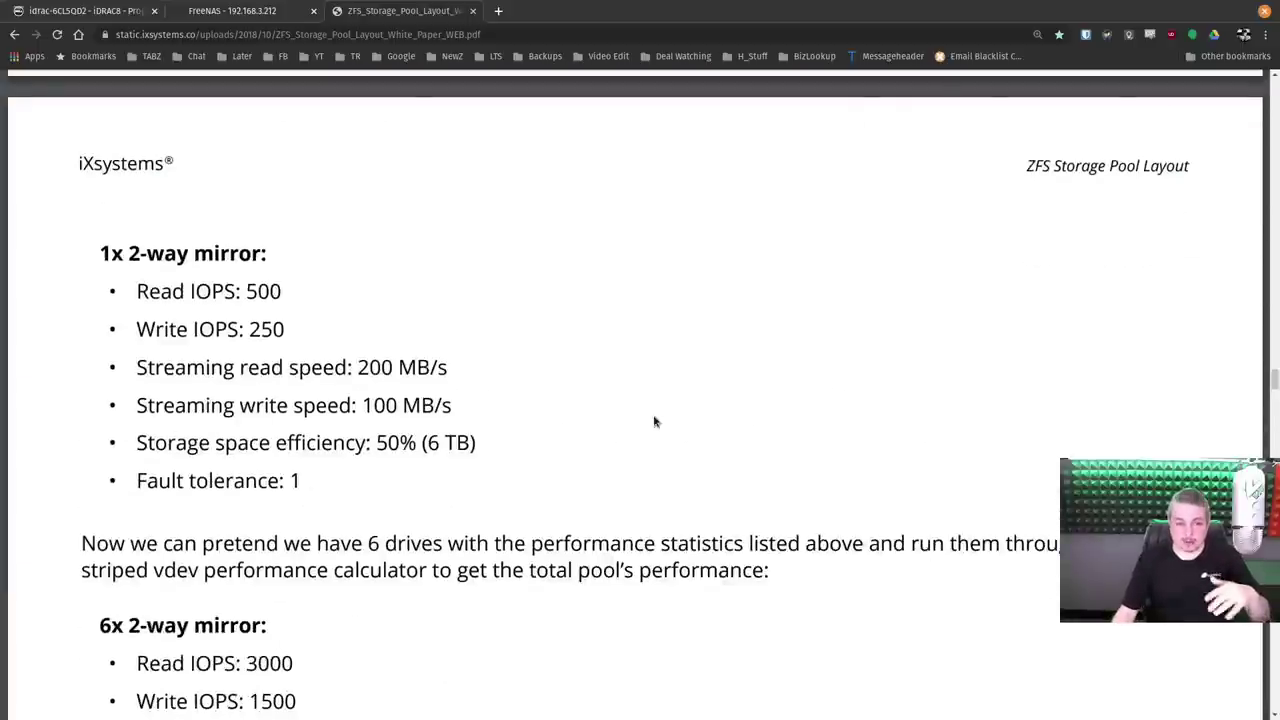
Switch back to the FreeNAS pool manager and add disks da0 through da7 to the first data vdev.
{"action": "key", "text": "ctrl+shift+Tab"}
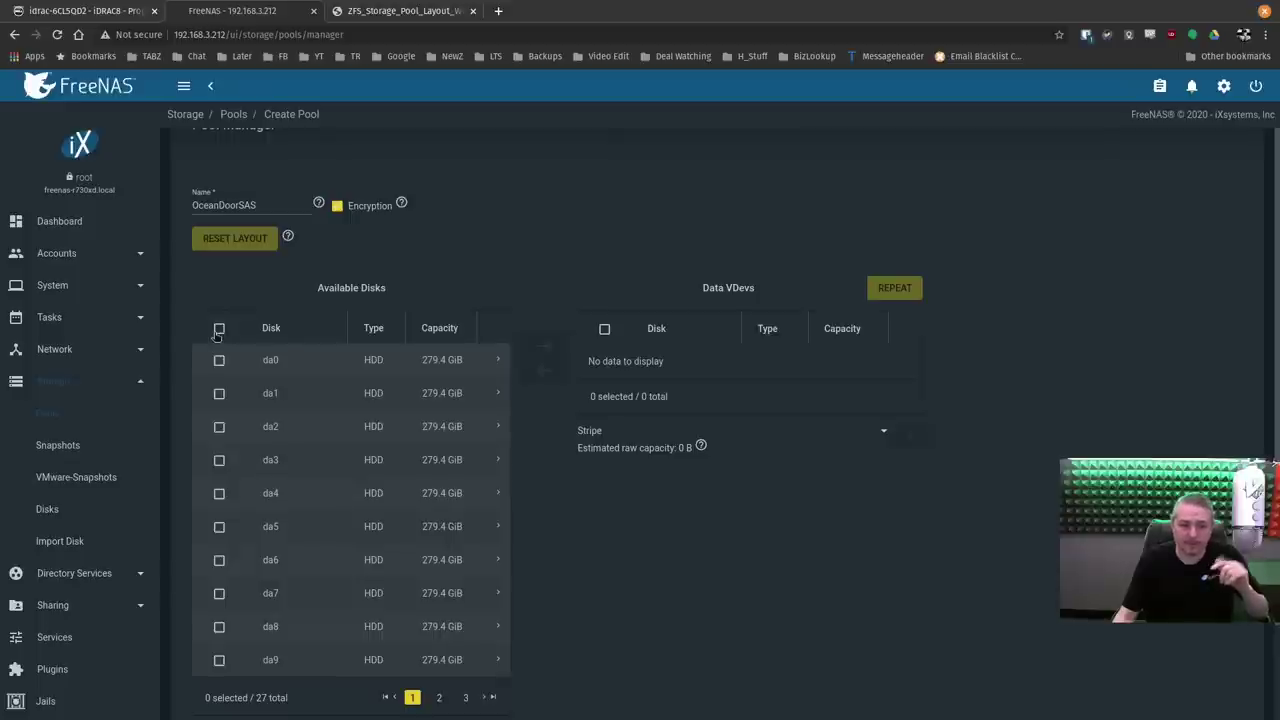
{"action": "left_click", "coordinate": [219, 360]}
{"action": "left_click", "coordinate": [219, 393]}
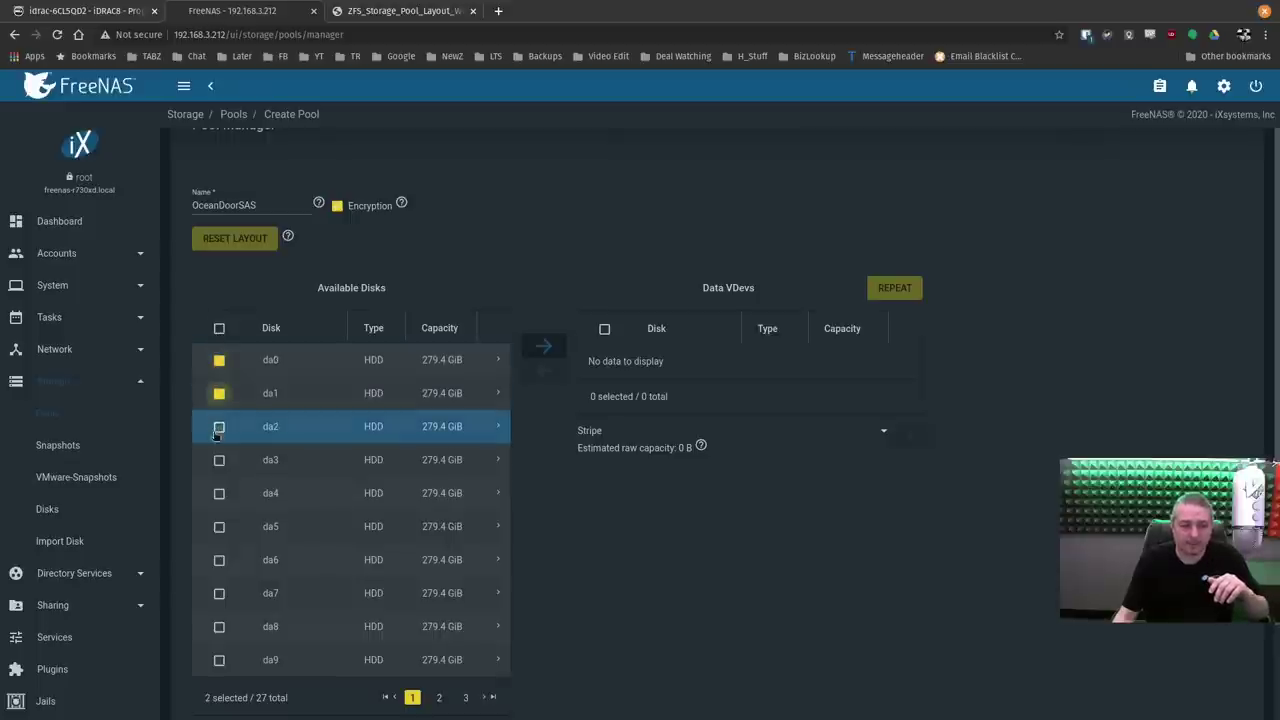
{"action": "left_click", "coordinate": [219, 427]}
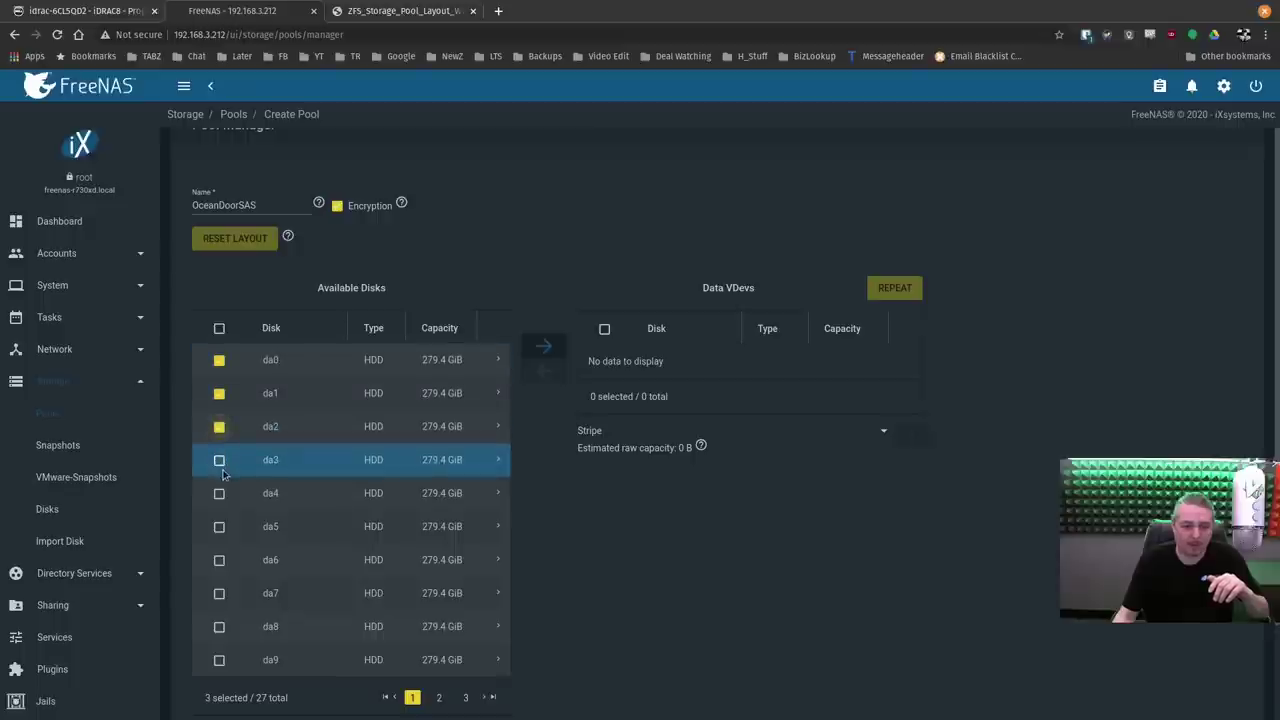
{"action": "left_click", "coordinate": [219, 460]}
{"action": "left_click", "coordinate": [219, 493]}
{"action": "left_click", "coordinate": [219, 526]}
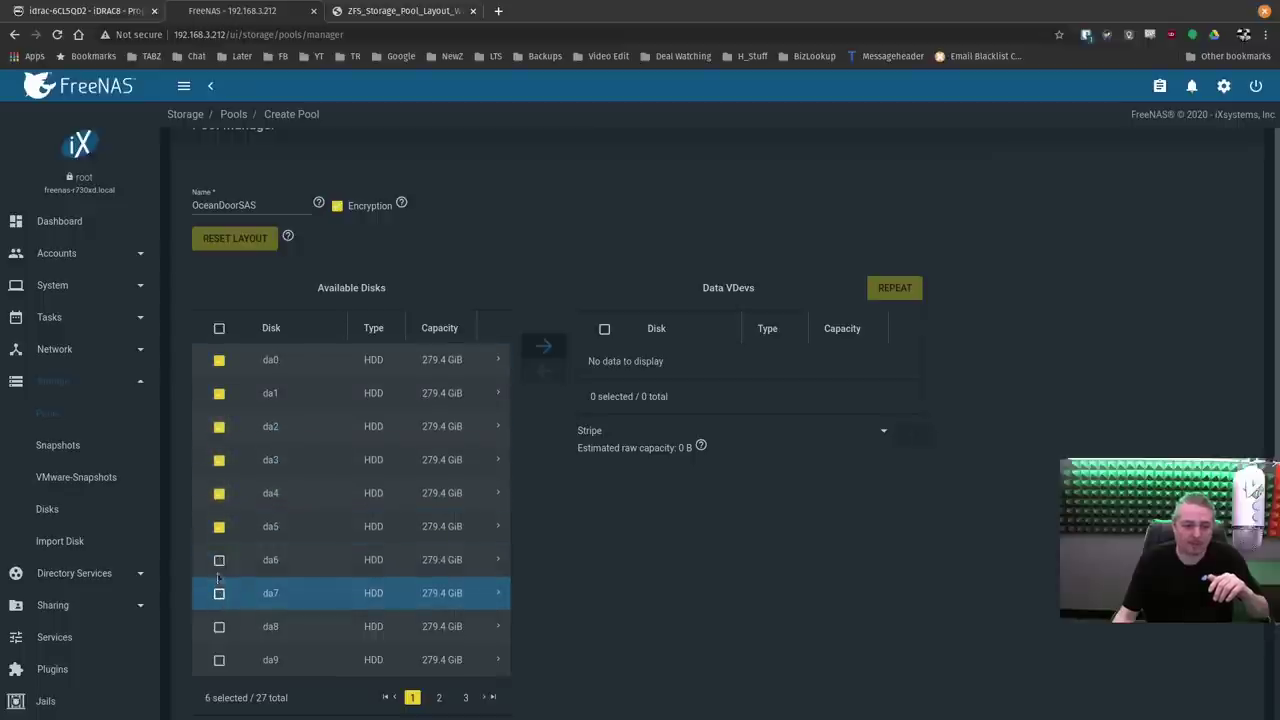
{"action": "left_click", "coordinate": [219, 563]}
{"action": "left_click", "coordinate": [219, 593]}
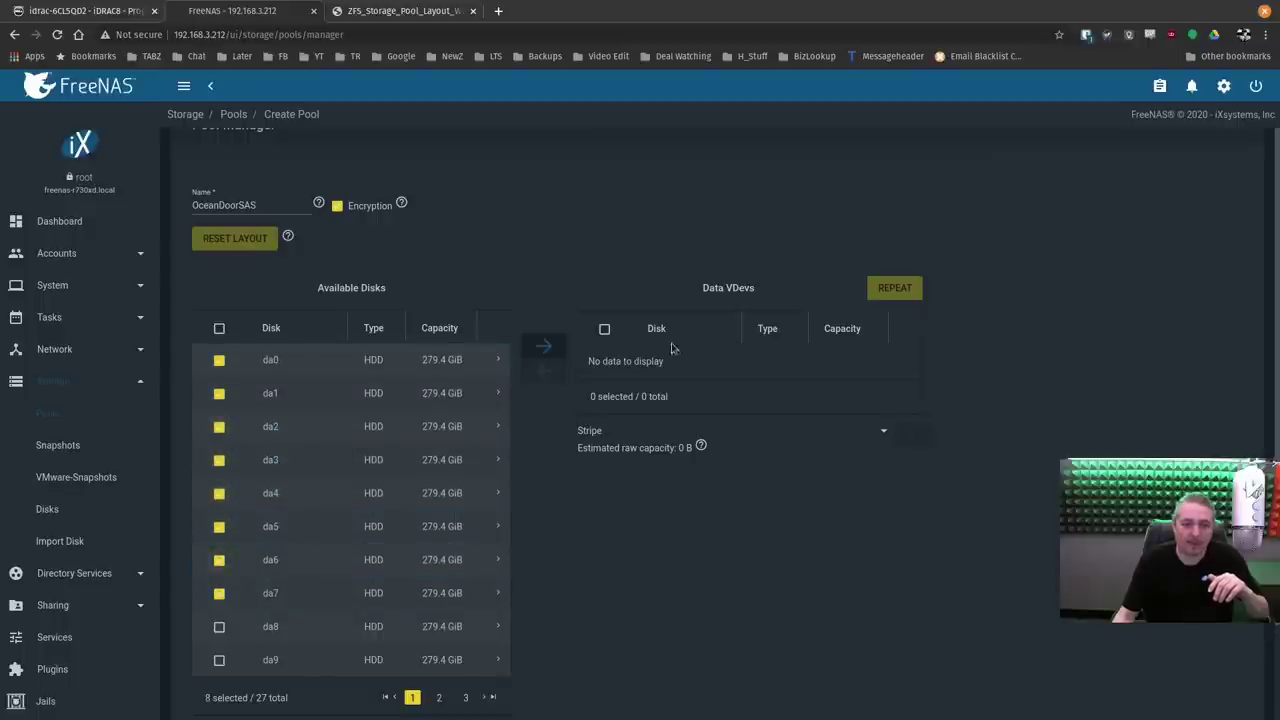
{"action": "left_click", "coordinate": [553, 351]}
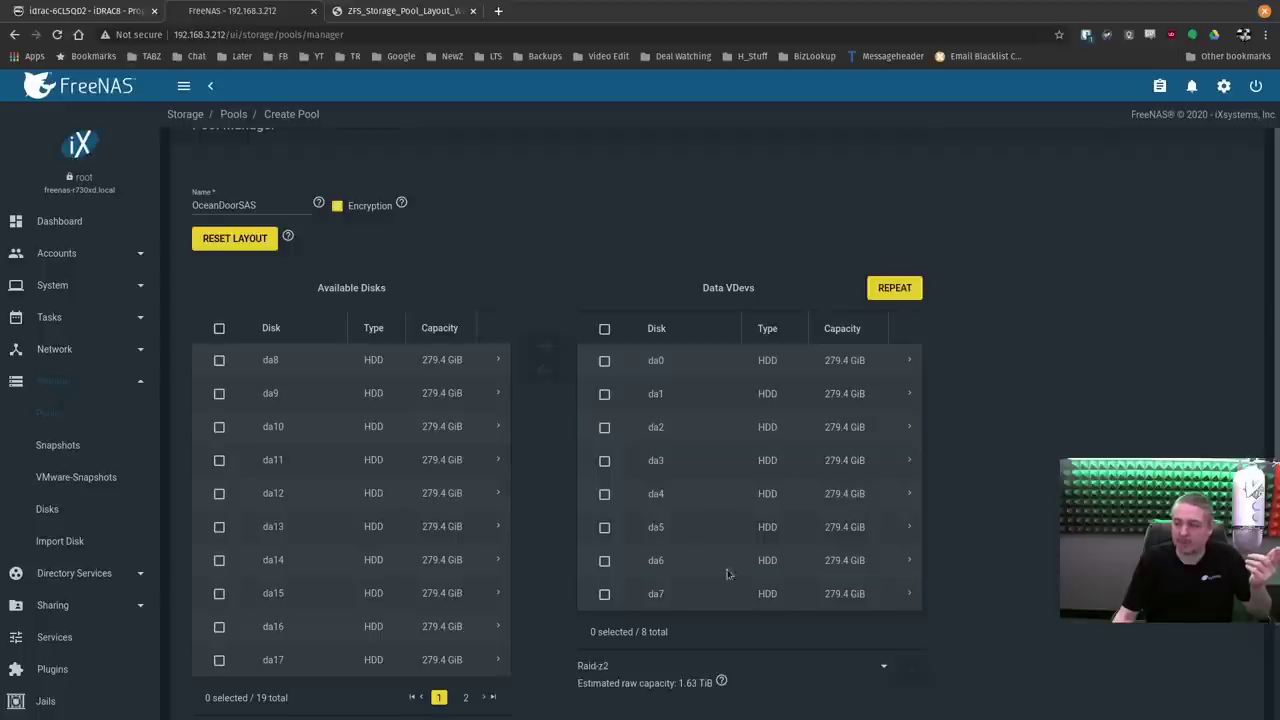
Repeat the data vdev to create 2 additional RAID-Z2 vdevs, and review the remaining disks and pool layout.
{"action": "left_click", "coordinate": [895, 288]}
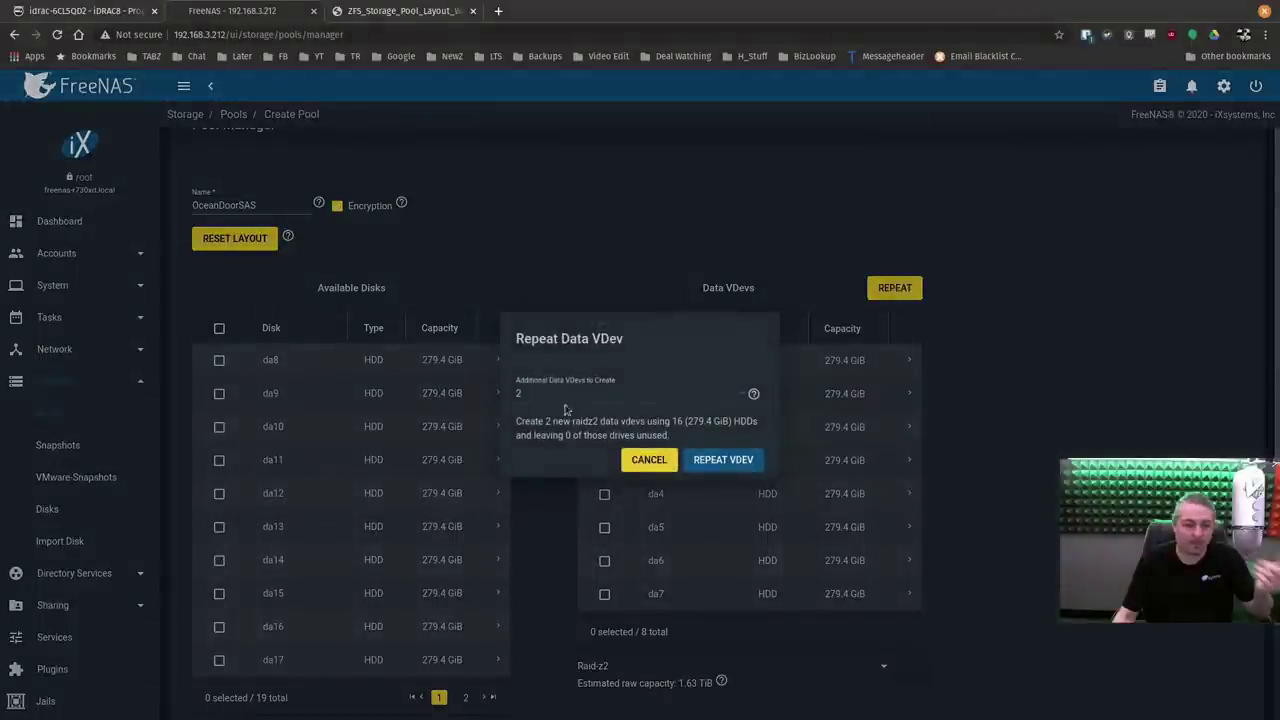
{"action": "left_click", "coordinate": [724, 458]}
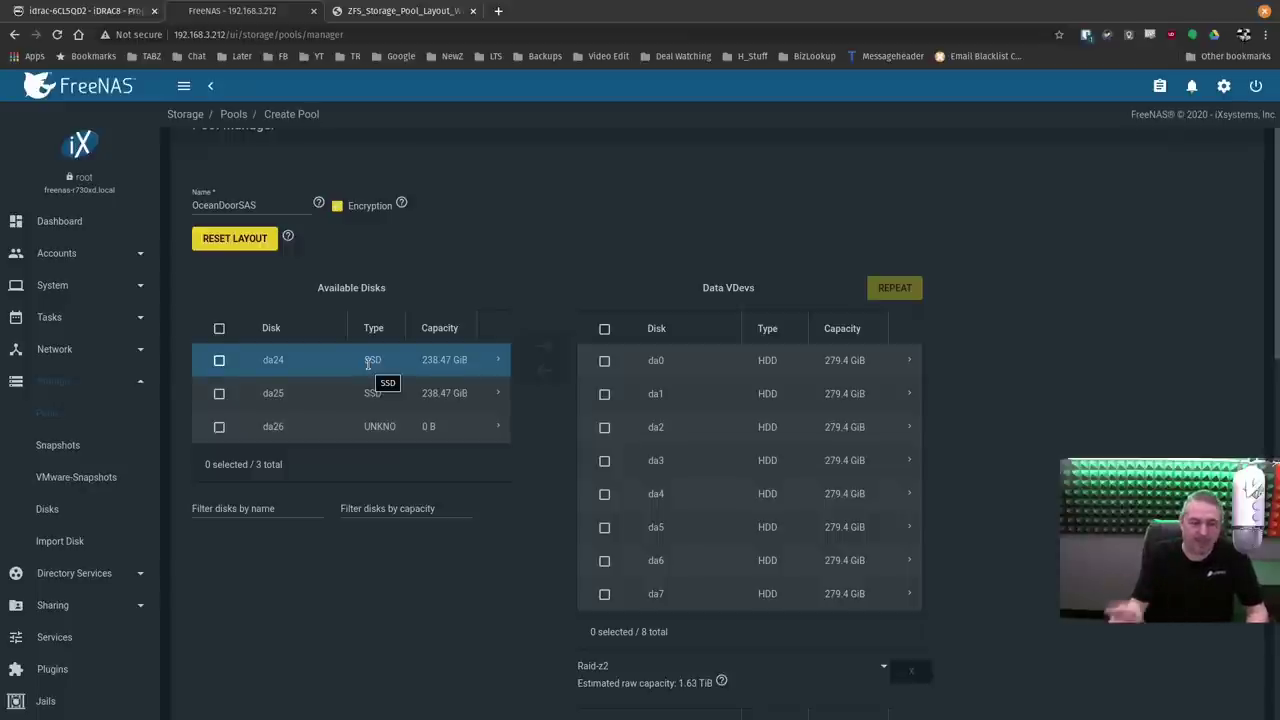
{"action": "scroll", "coordinate": [660, 391], "scroll_direction": "down", "scroll_amount": 2}
{"action": "scroll", "coordinate": [660, 391], "scroll_direction": "down", "scroll_amount": 7}
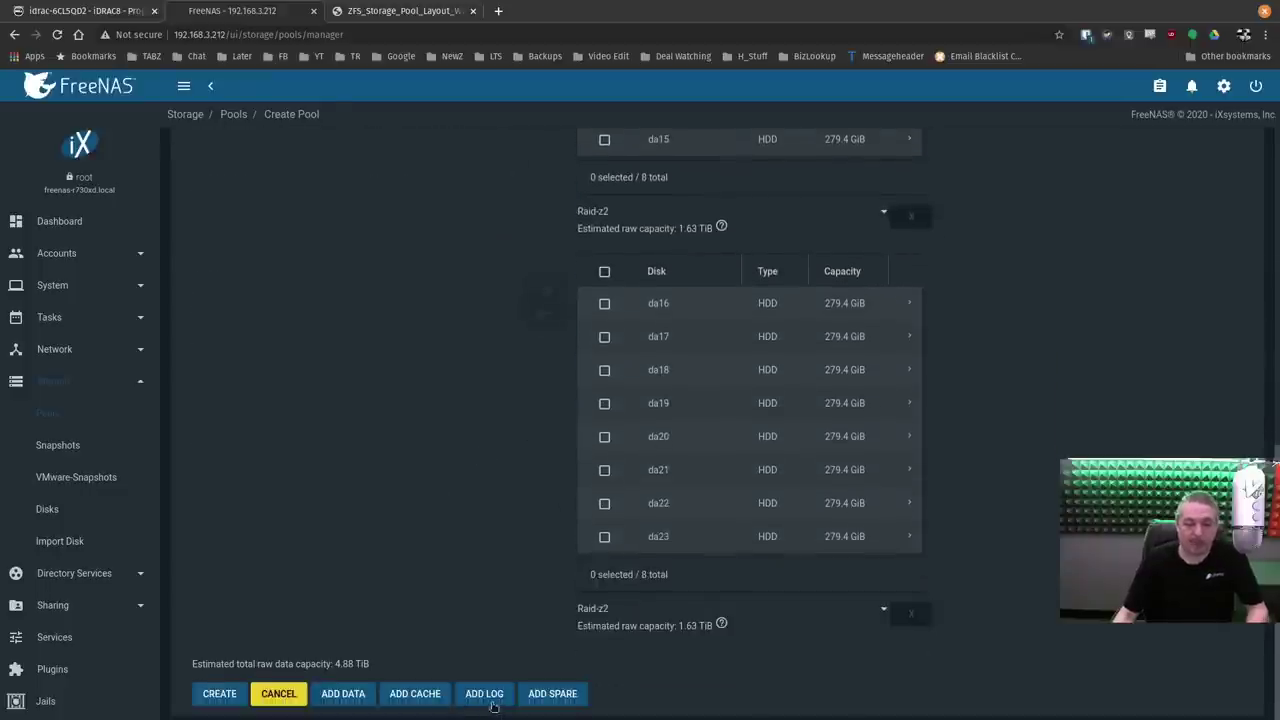
{"action": "scroll", "coordinate": [480, 467], "scroll_direction": "up", "scroll_amount": 10}
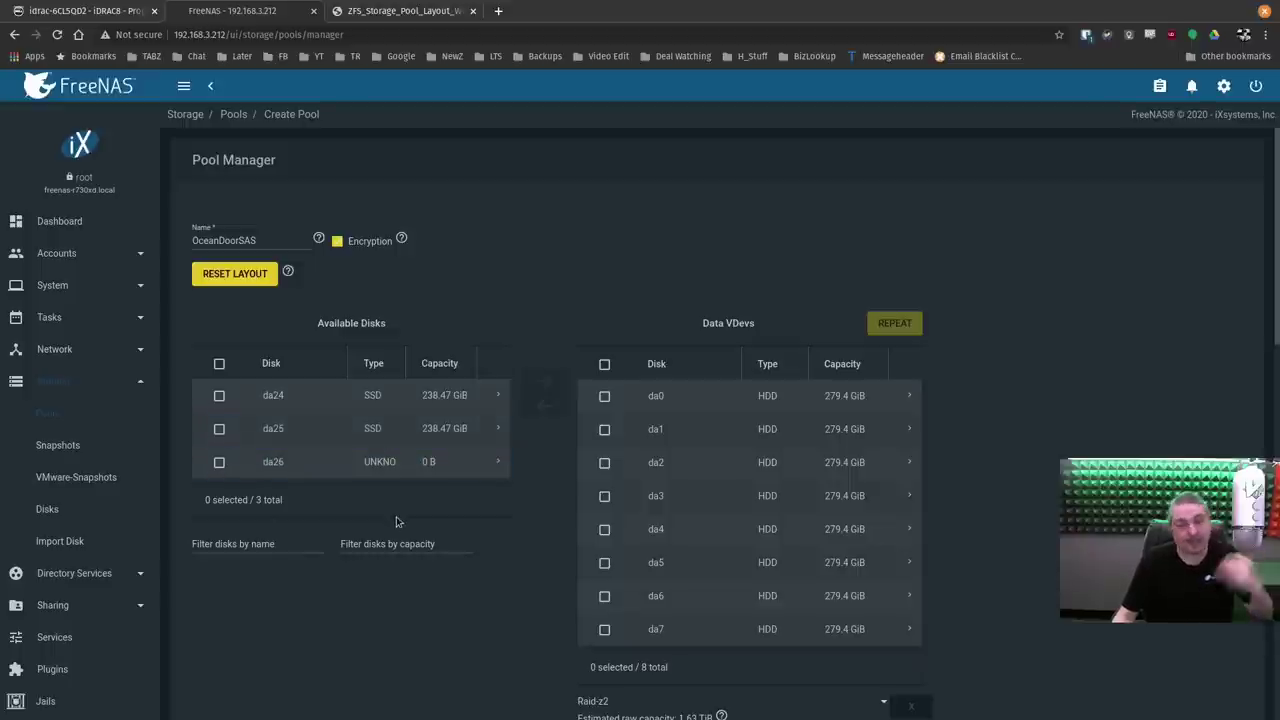
{"action": "scroll", "coordinate": [396, 516], "scroll_direction": "down", "scroll_amount": 6}
{"action": "scroll", "coordinate": [400, 545], "scroll_direction": "down", "scroll_amount": 3}
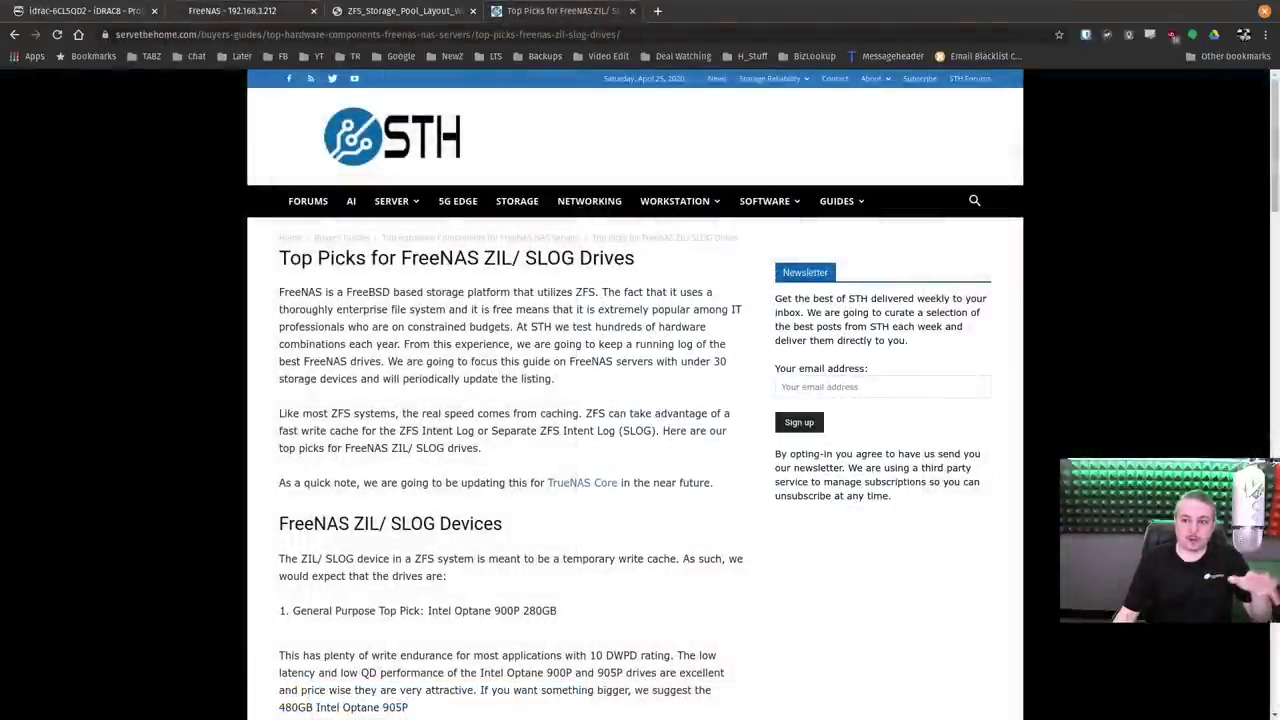
Read the ServeTheHome article on FreeNAS ZIL/SLOG drives, covering the previous-generation and niche options and the final words.
{"action": "left_click_drag", "start_coordinate": [1272, 140], "coordinate": [1250, 371]}
{"action": "scroll", "coordinate": [967, 452], "scroll_direction": "down", "scroll_amount": 1}
{"action": "scroll", "coordinate": [380, 407], "scroll_direction": "down", "scroll_amount": 2}
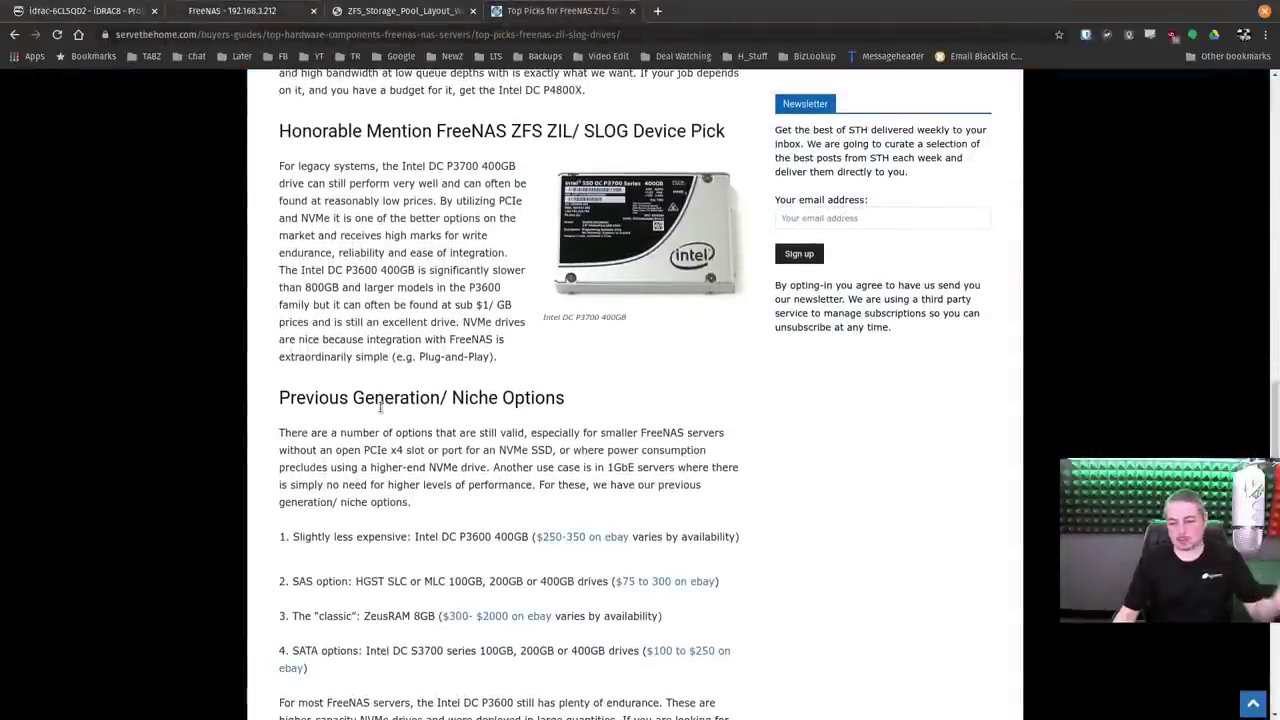
{"action": "scroll", "coordinate": [380, 407], "scroll_direction": "down", "scroll_amount": 1}
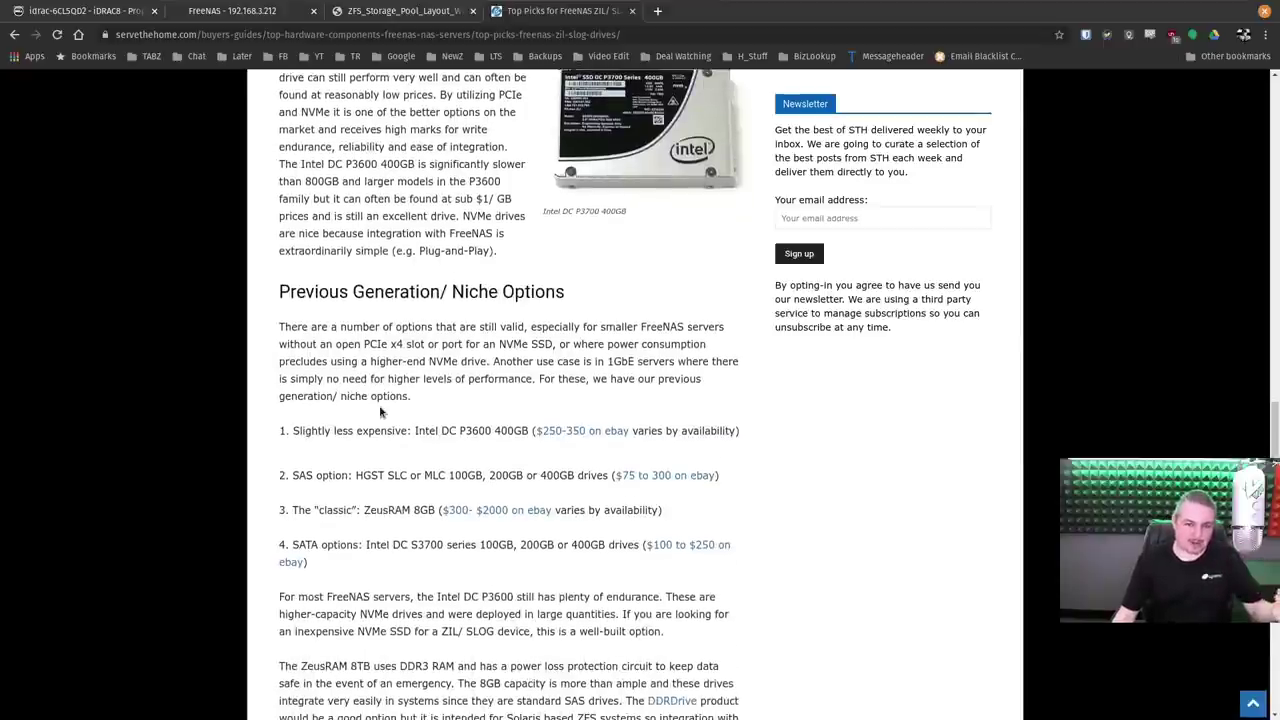
{"action": "scroll", "coordinate": [380, 410], "scroll_direction": "down", "scroll_amount": 2}
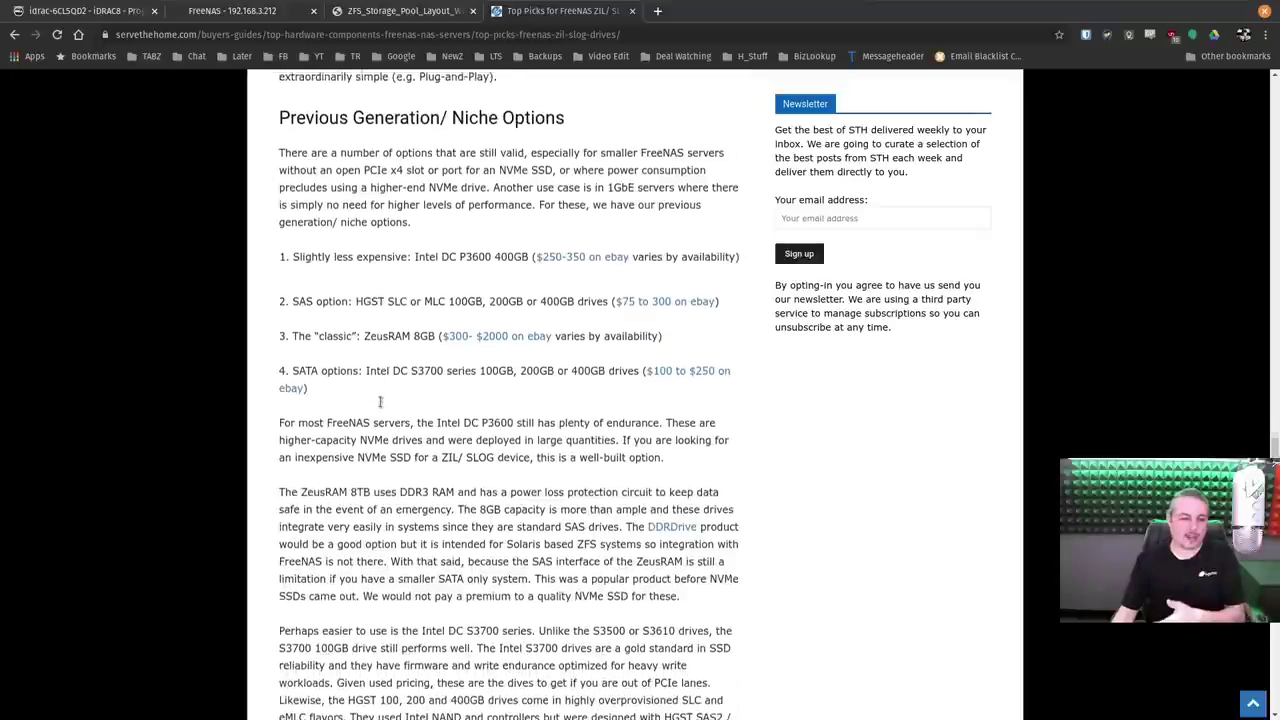
{"action": "scroll", "coordinate": [380, 405], "scroll_direction": "down", "scroll_amount": 1}
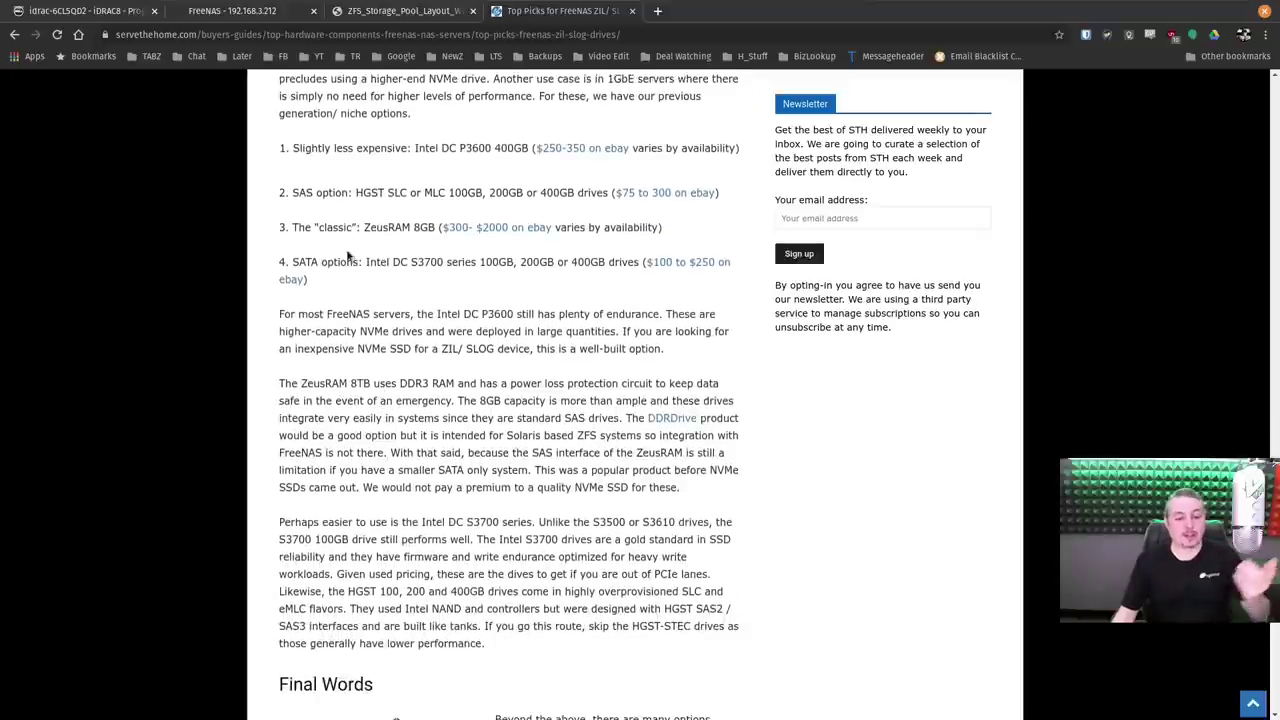
{"action": "scroll", "coordinate": [460, 364], "scroll_direction": "down", "scroll_amount": 5}
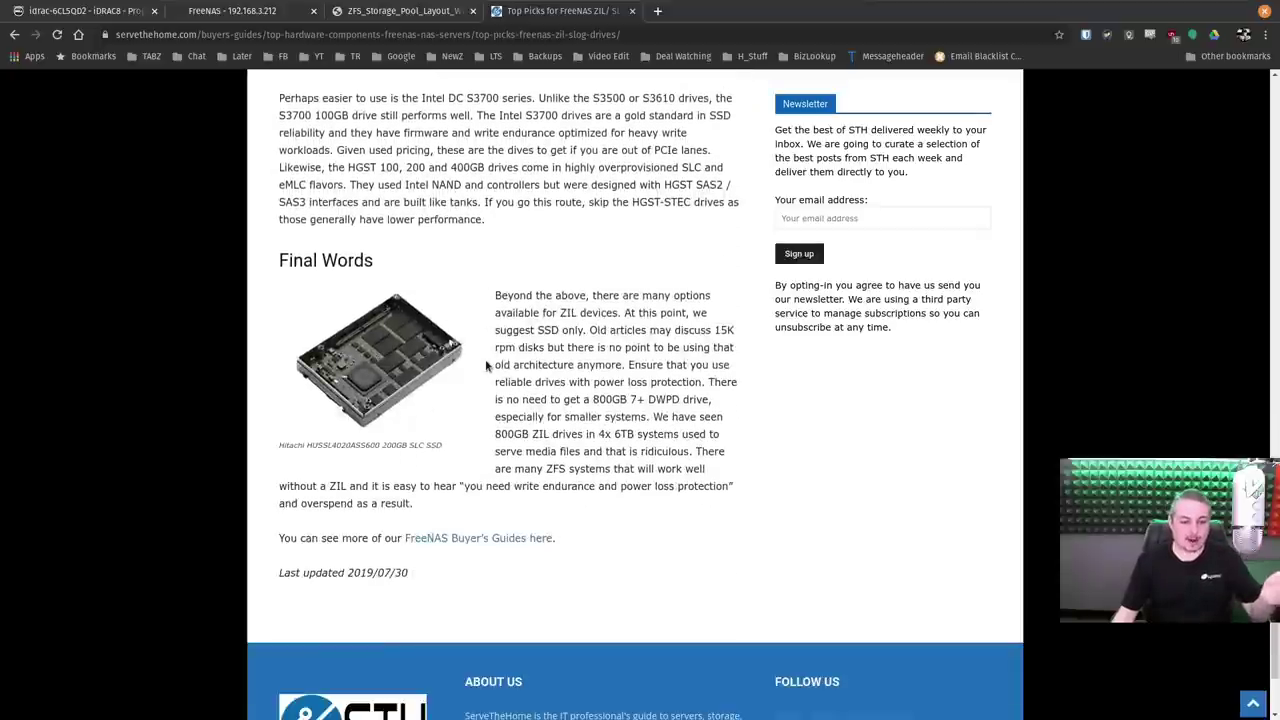
{"action": "scroll", "coordinate": [486, 366], "scroll_direction": "up", "scroll_amount": 3}
{"action": "scroll", "coordinate": [486, 366], "scroll_direction": "up", "scroll_amount": 2}
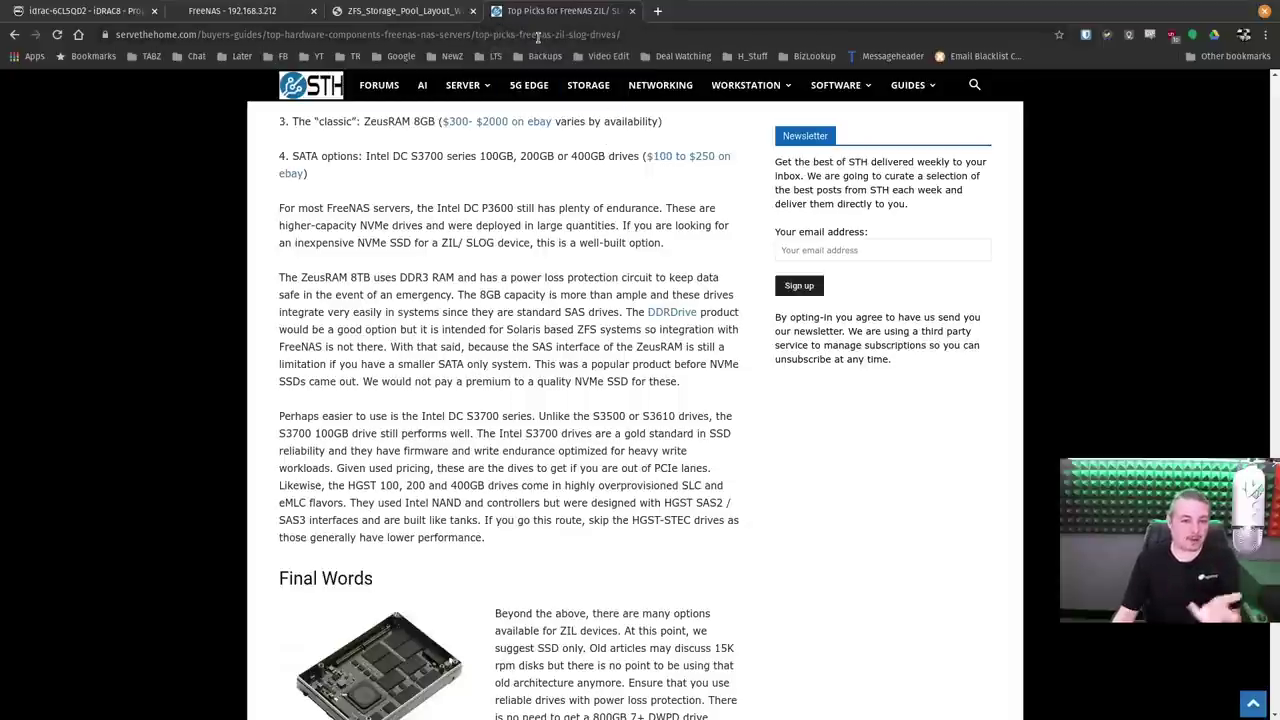
Return to the FreeNAS pool manager, select the SSDs da24 and da25, and review the three-vdev layout.
{"action": "left_click", "coordinate": [212, 8]}
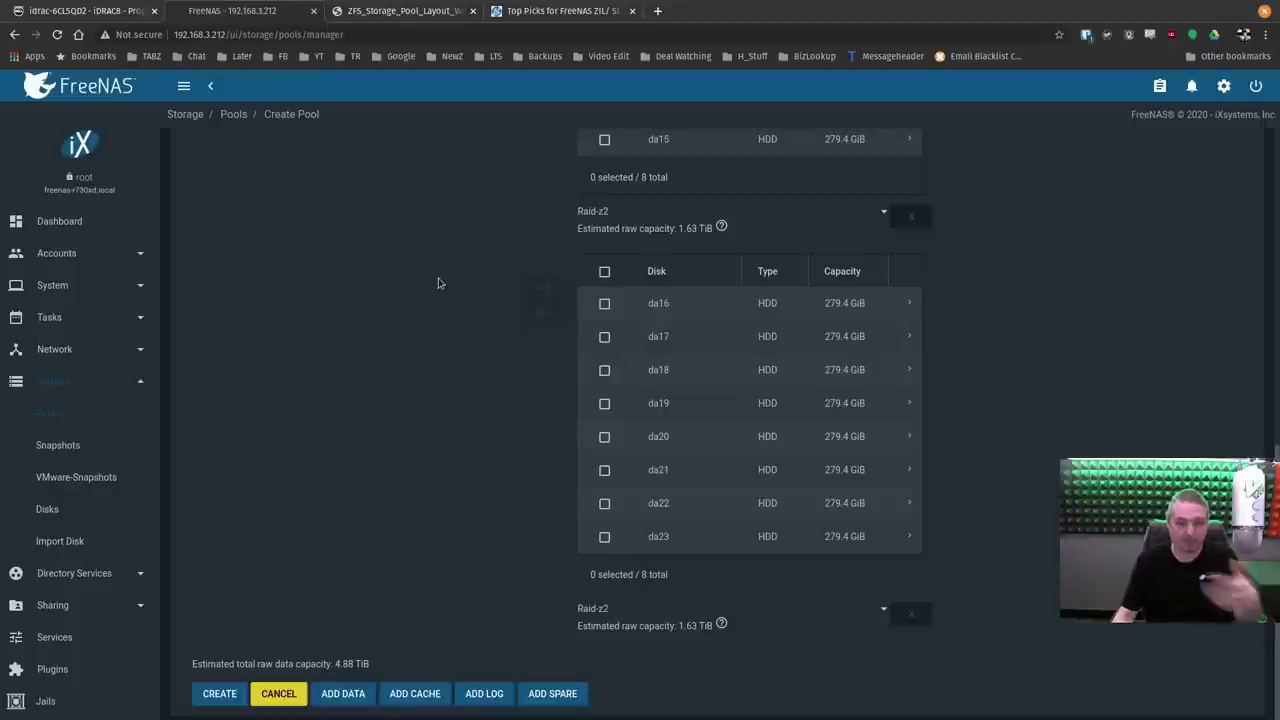
{"action": "scroll", "coordinate": [434, 290], "scroll_direction": "up", "scroll_amount": 6}
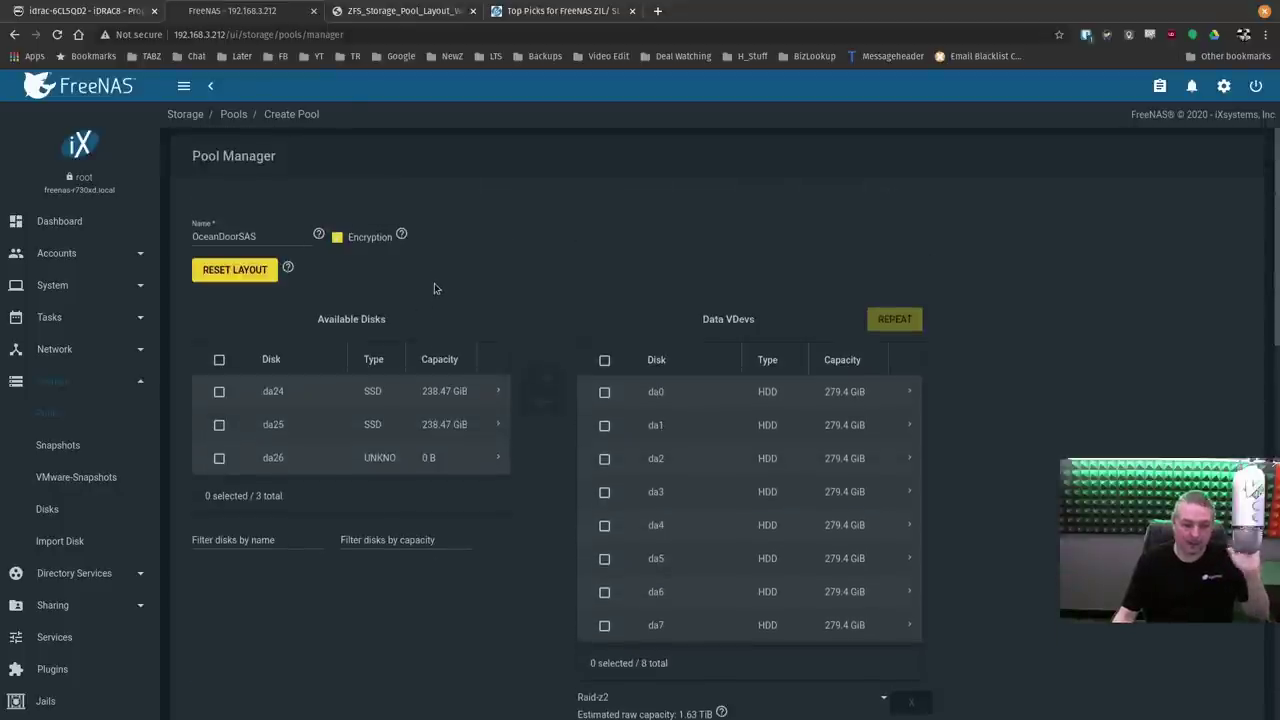
{"action": "left_click", "coordinate": [219, 391]}
{"action": "left_click", "coordinate": [219, 424]}
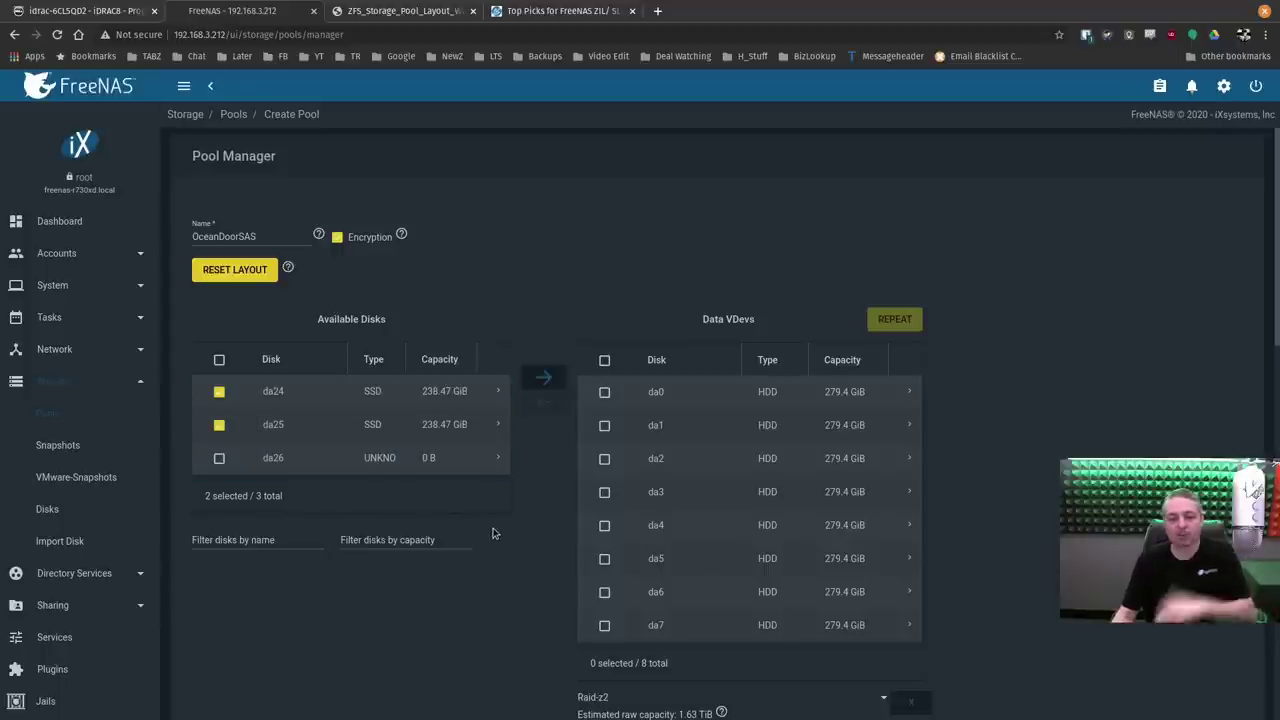
{"action": "scroll", "coordinate": [470, 514], "scroll_direction": "down", "scroll_amount": 4}
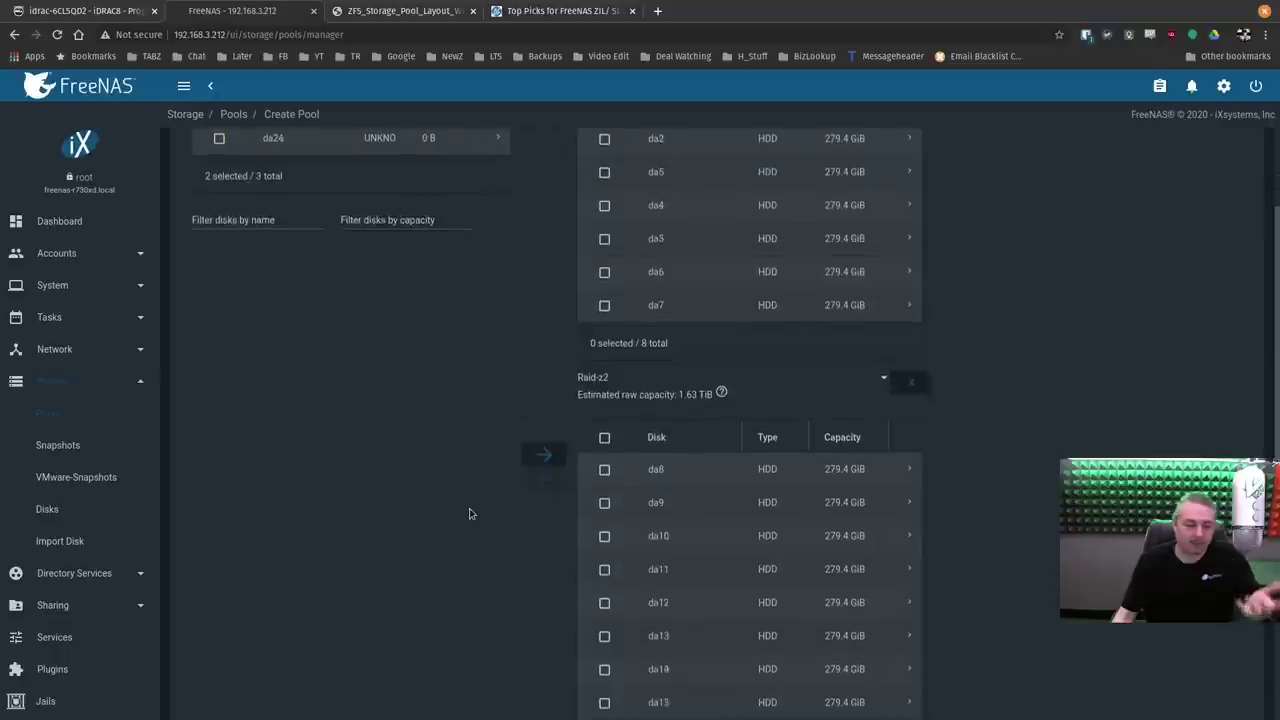
{"action": "scroll", "coordinate": [470, 514], "scroll_direction": "down", "scroll_amount": 5}
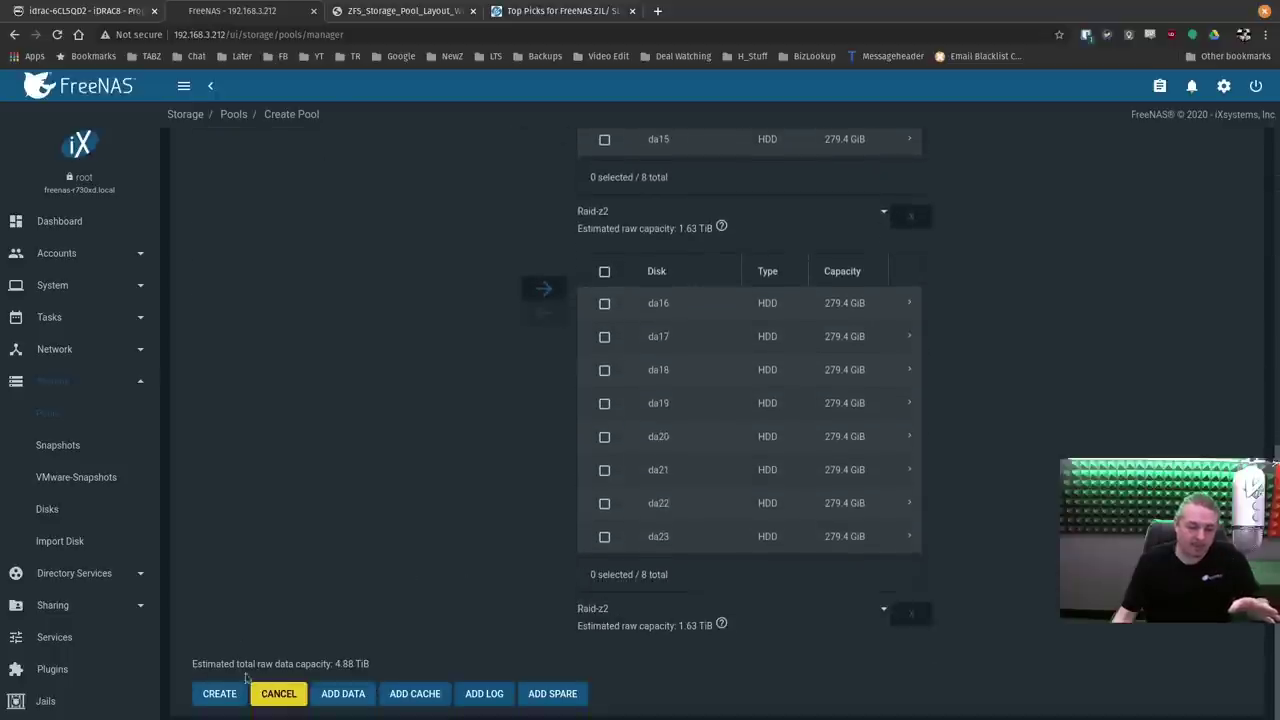
{"action": "scroll", "coordinate": [428, 405], "scroll_direction": "up", "scroll_amount": 3}
{"action": "scroll", "coordinate": [428, 405], "scroll_direction": "up", "scroll_amount": 6}
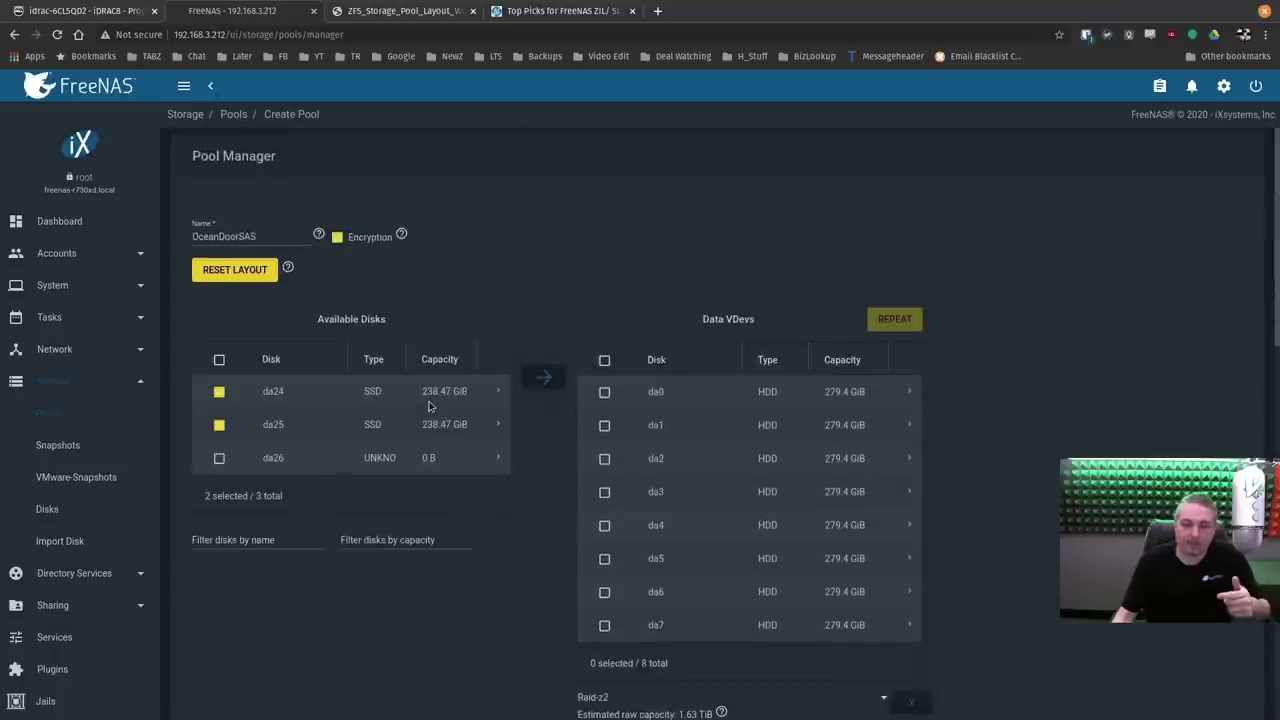
{"action": "scroll", "coordinate": [400, 480], "scroll_direction": "down", "scroll_amount": 9}
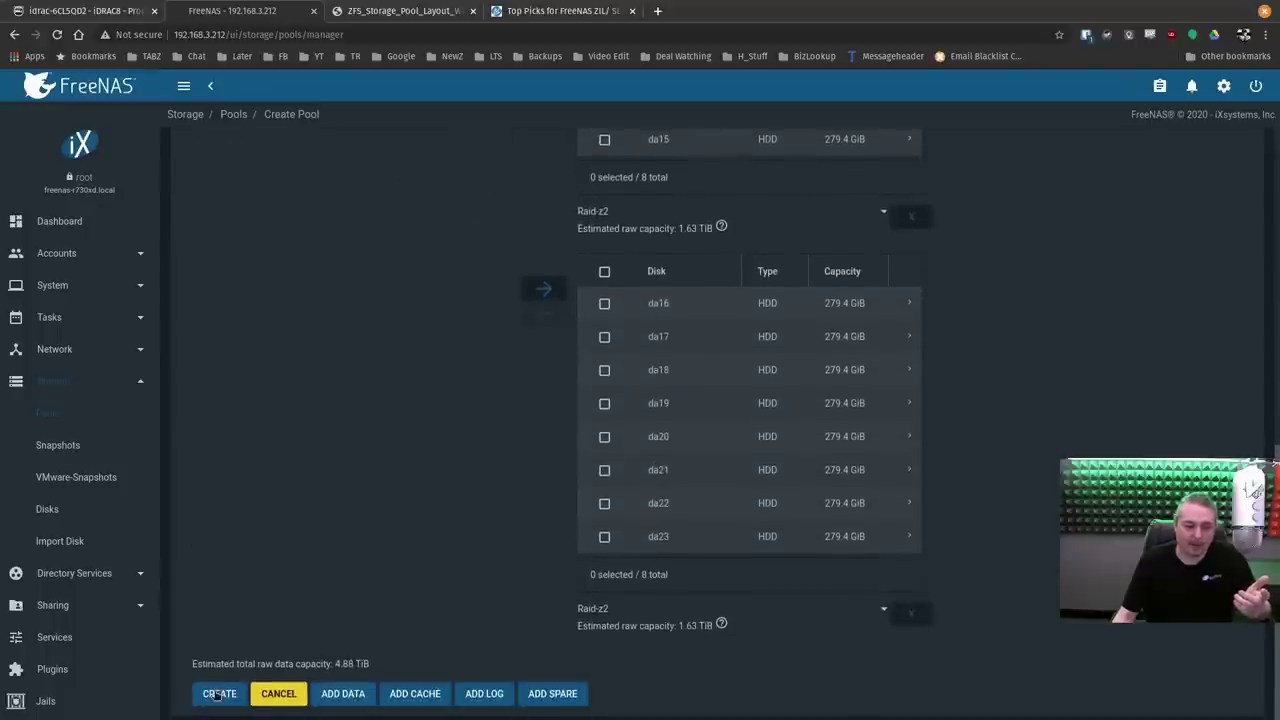
Create the encrypted OceanDoorSAS pool from the three RAID-Z2 data vdevs and confirm its creation.
{"action": "left_click", "coordinate": [219, 693]}
{"action": "left_click", "coordinate": [576, 429]}
{"action": "left_click", "coordinate": [729, 431]}
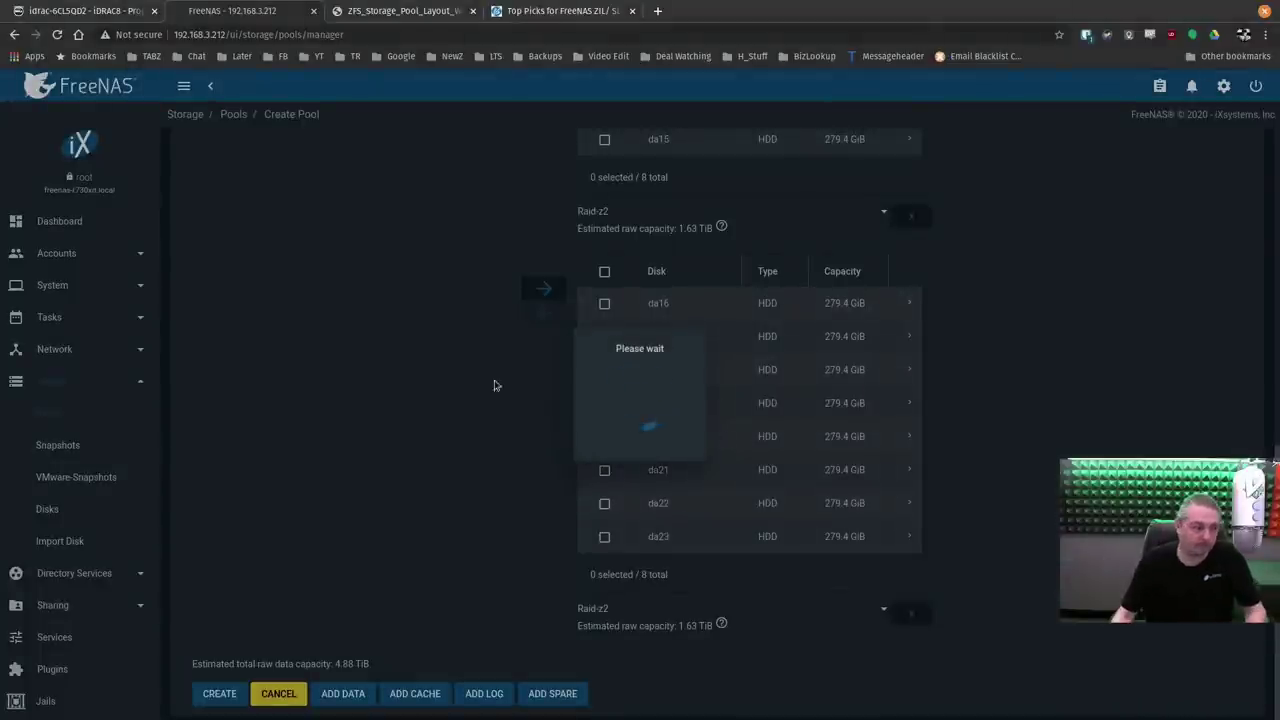
Check the encrypted device creation in the iDRAC virtual console, and download the pool's encryption key in FreeNAS.
{"action": "key", "text": "alt+Tab"}
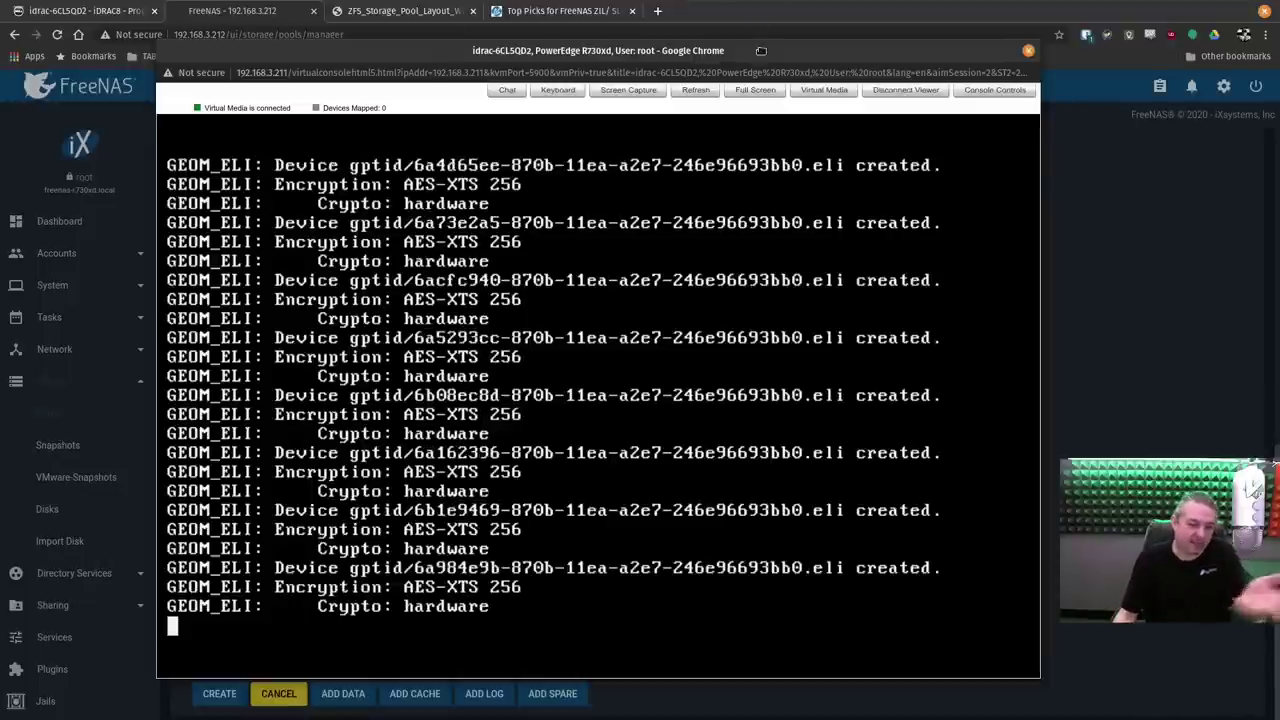
{"action": "left_click_drag", "start_coordinate": [760, 50], "coordinate": [0, 50]}
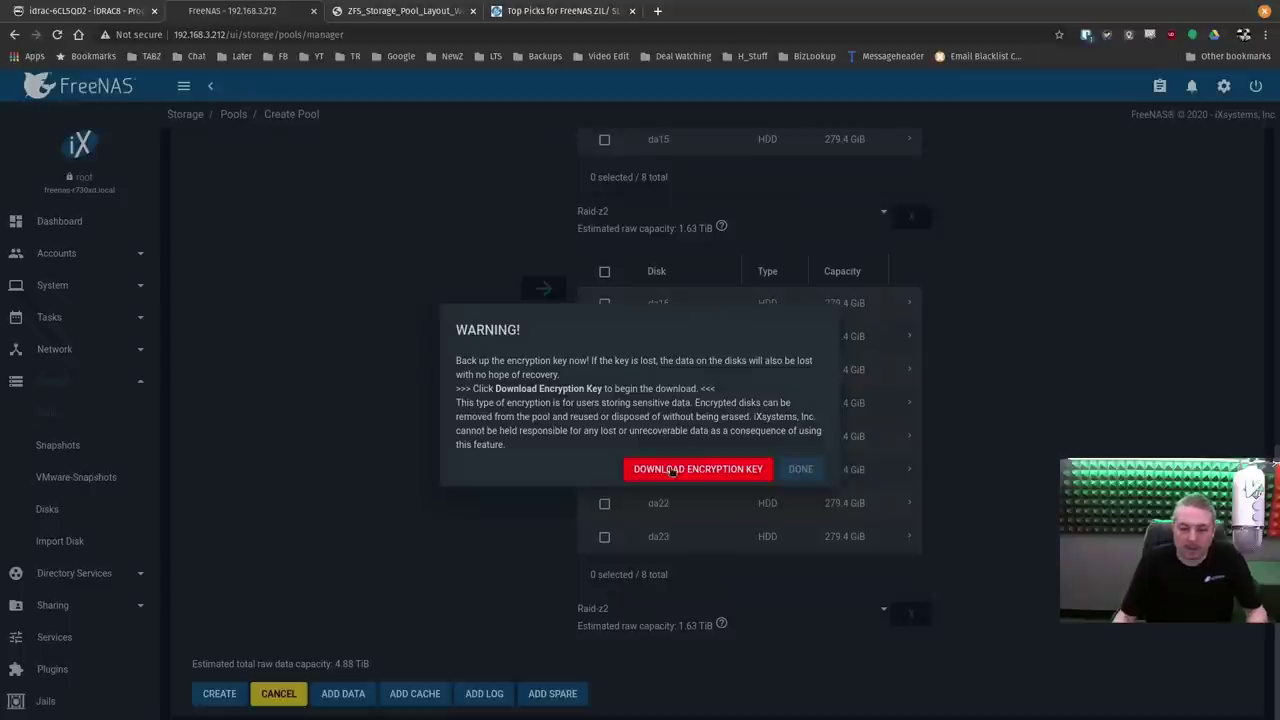
{"action": "left_click", "coordinate": [696, 470]}
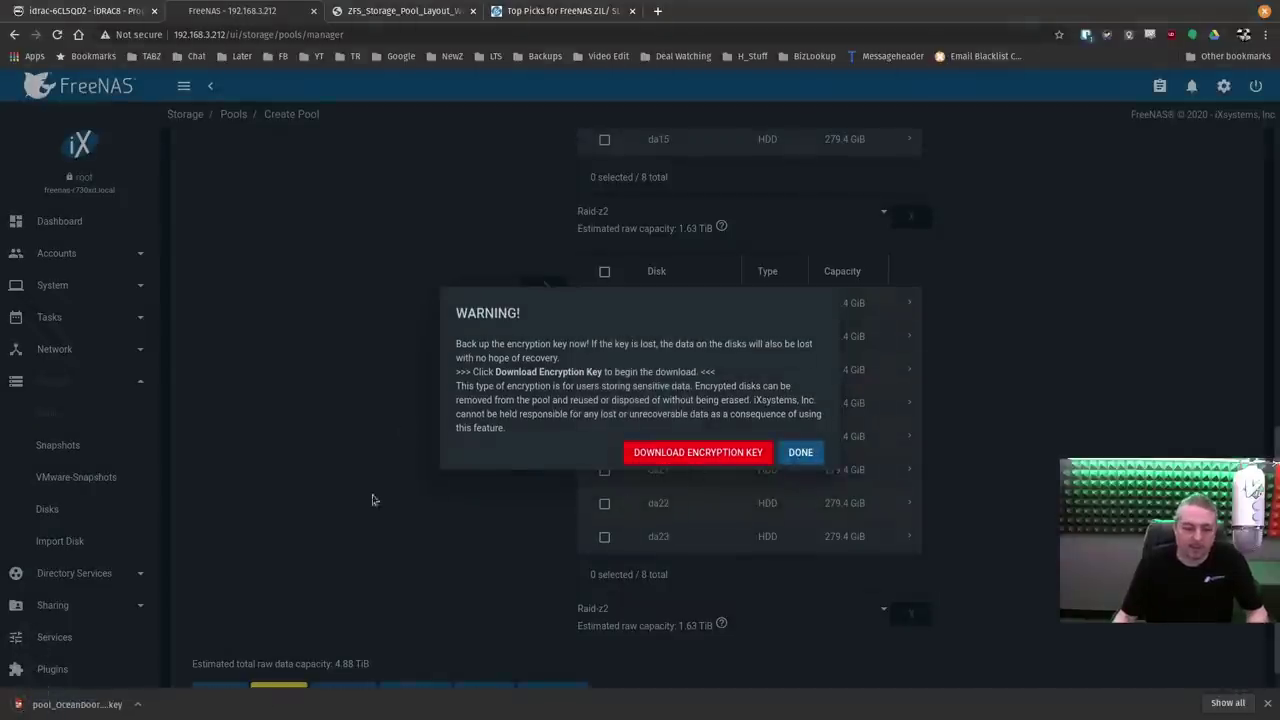
{"action": "left_click", "coordinate": [812, 456]}
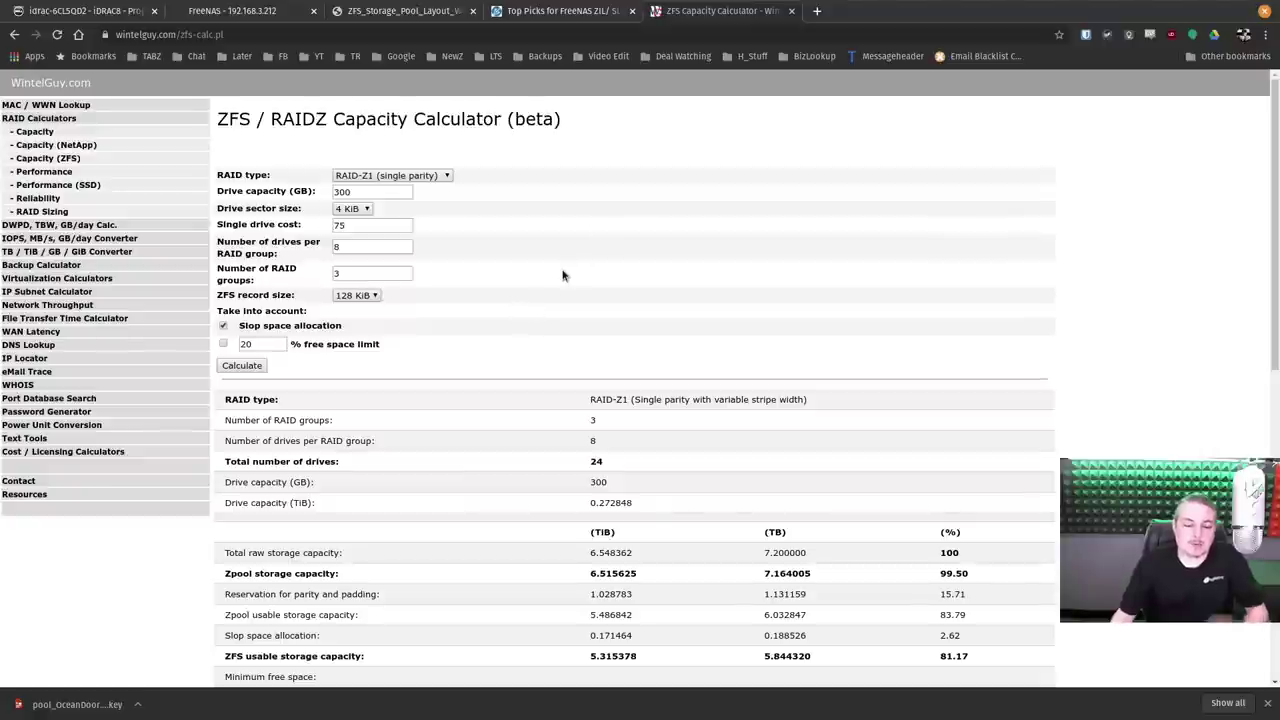
In the WintelGuy ZFS capacity calculator, set the RAID type to RAID-Z2 (double parity) and calculate the capacity for 3 groups of 8 drives.
{"action": "scroll", "coordinate": [560, 280], "scroll_direction": "down", "scroll_amount": 3}
{"action": "scroll", "coordinate": [550, 278], "scroll_direction": "up", "scroll_amount": 3}
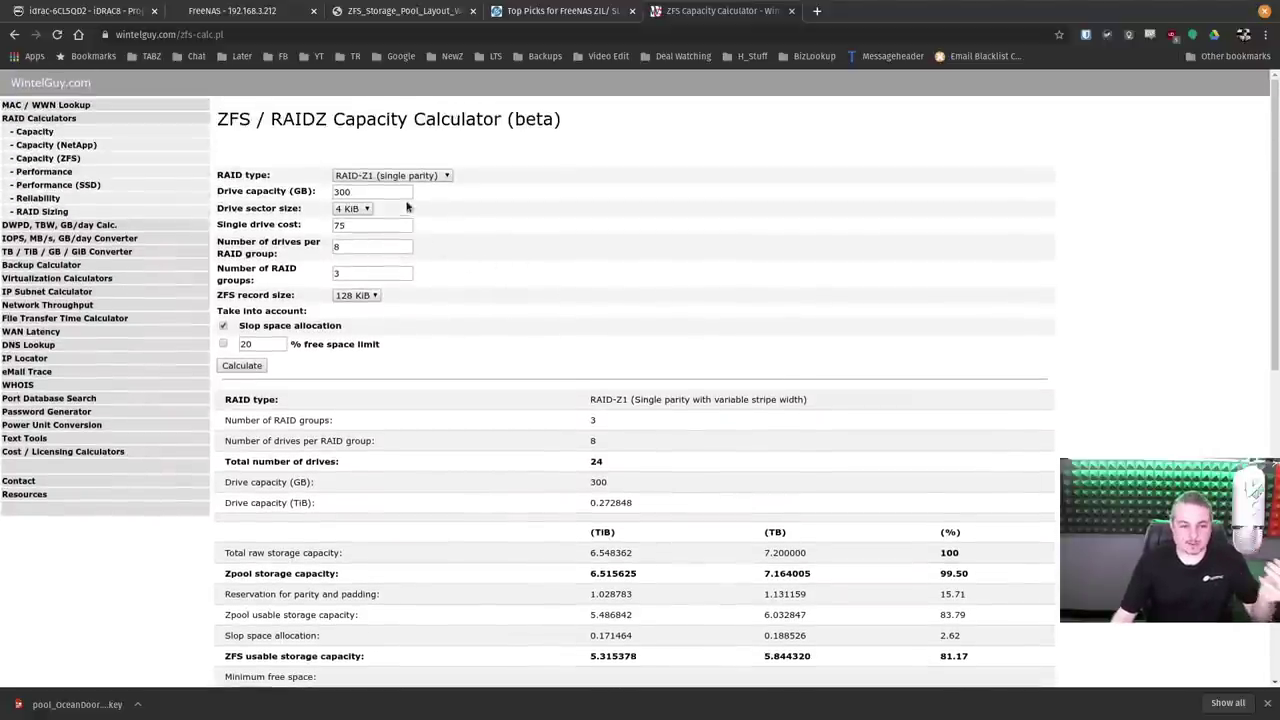
{"action": "left_click", "coordinate": [410, 175]}
{"action": "left_click", "coordinate": [366, 211]}
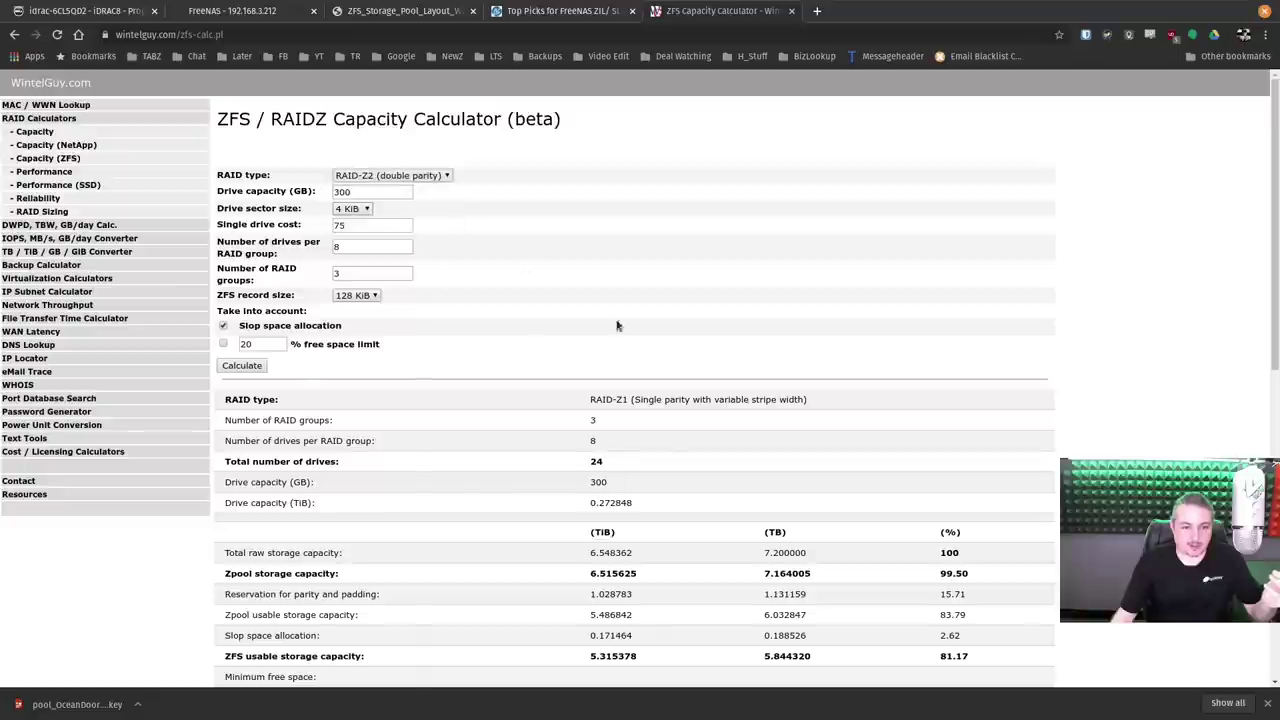
{"action": "left_click", "coordinate": [242, 365]}
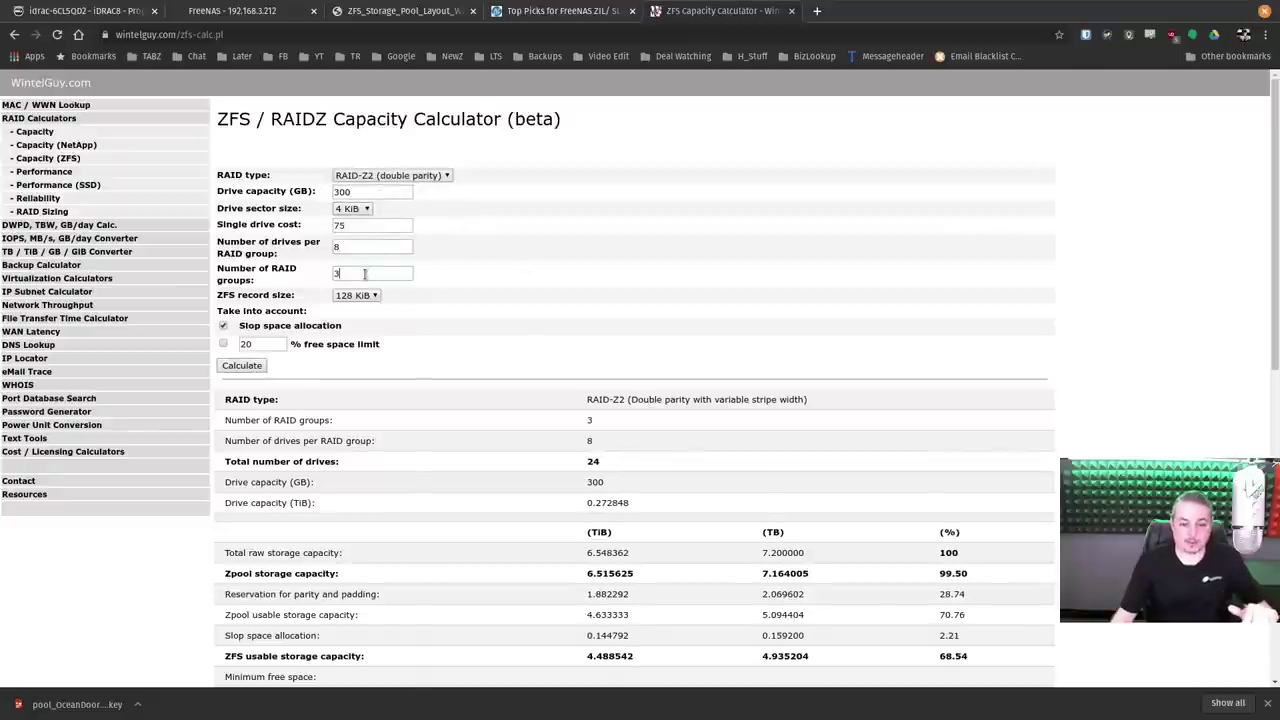
{"action": "left_click", "coordinate": [242, 366]}
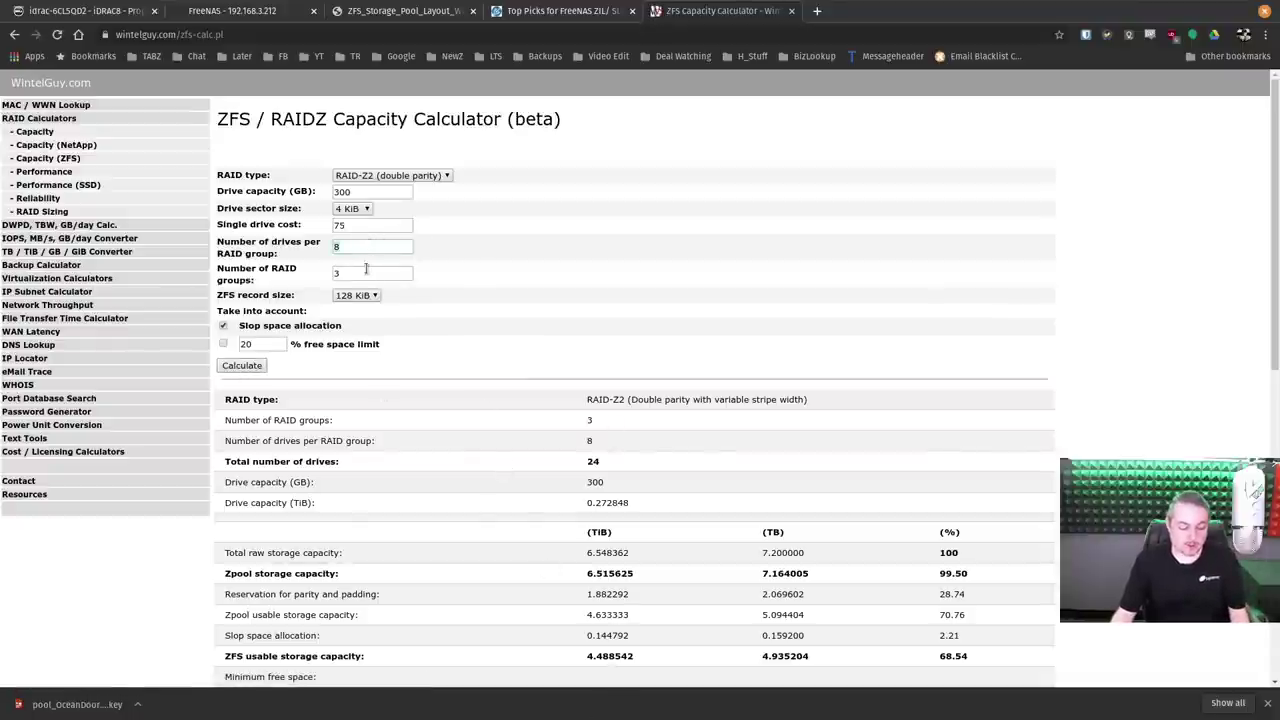
Recalculate the RAID-Z2 capacity with 24 drives per RAID group and 1 RAID group.
{"action": "type", "text": "24"}
{"action": "double_click", "coordinate": [361, 273]}
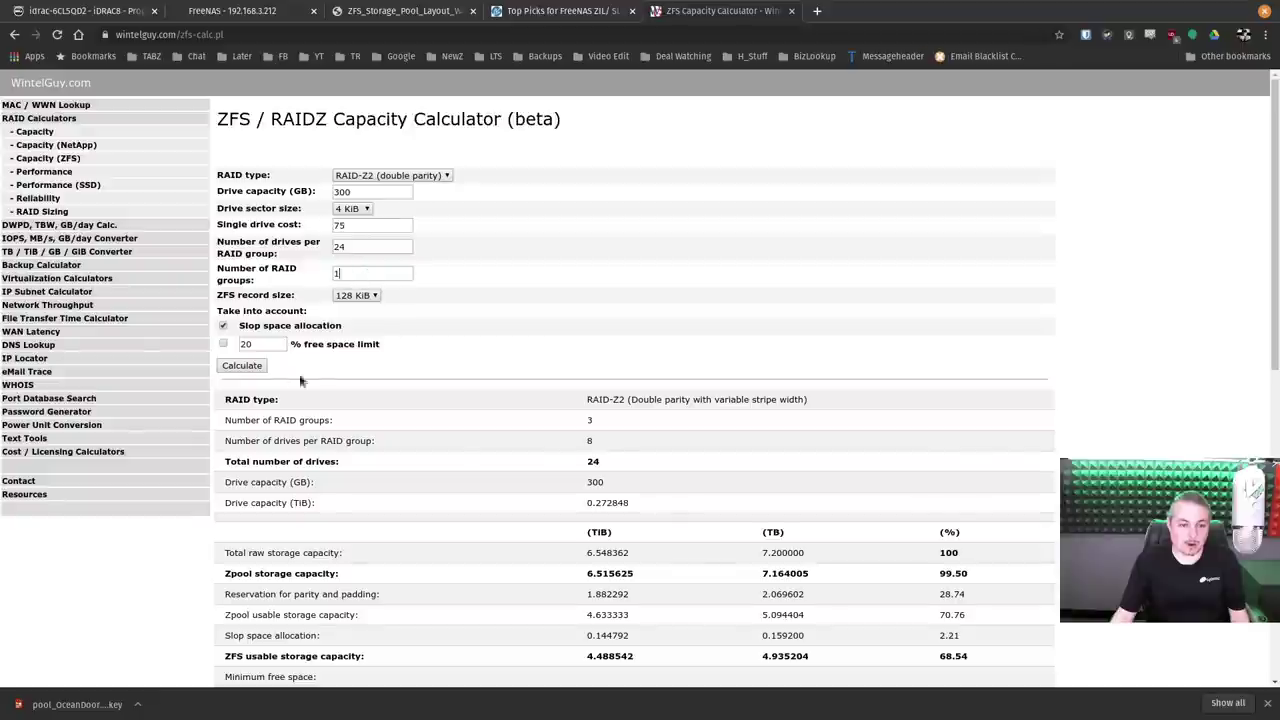
{"action": "type", "text": "1"}
{"action": "left_click", "coordinate": [242, 366]}
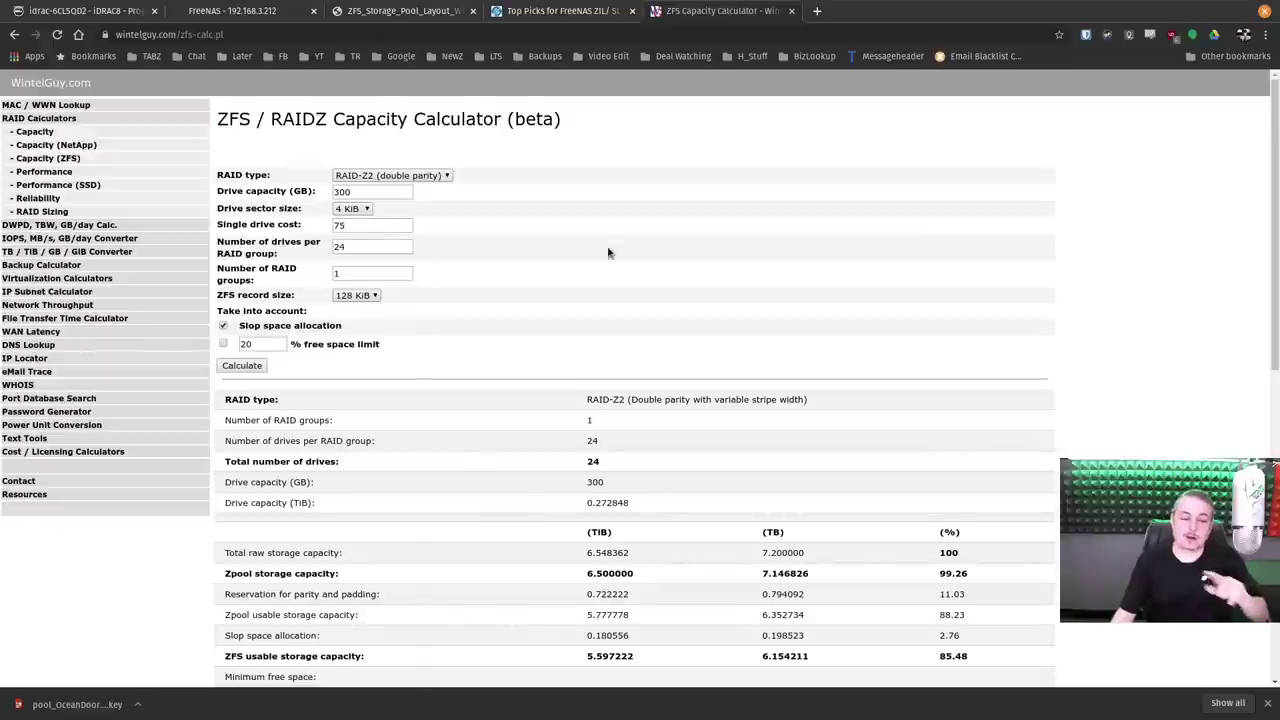
In FreeNAS, open the OceanDoorSAS pool's status and examine the member disks of its three RAIDZ2 vdevs.
{"action": "left_click", "coordinate": [262, 8]}
{"action": "left_click", "coordinate": [1215, 255]}
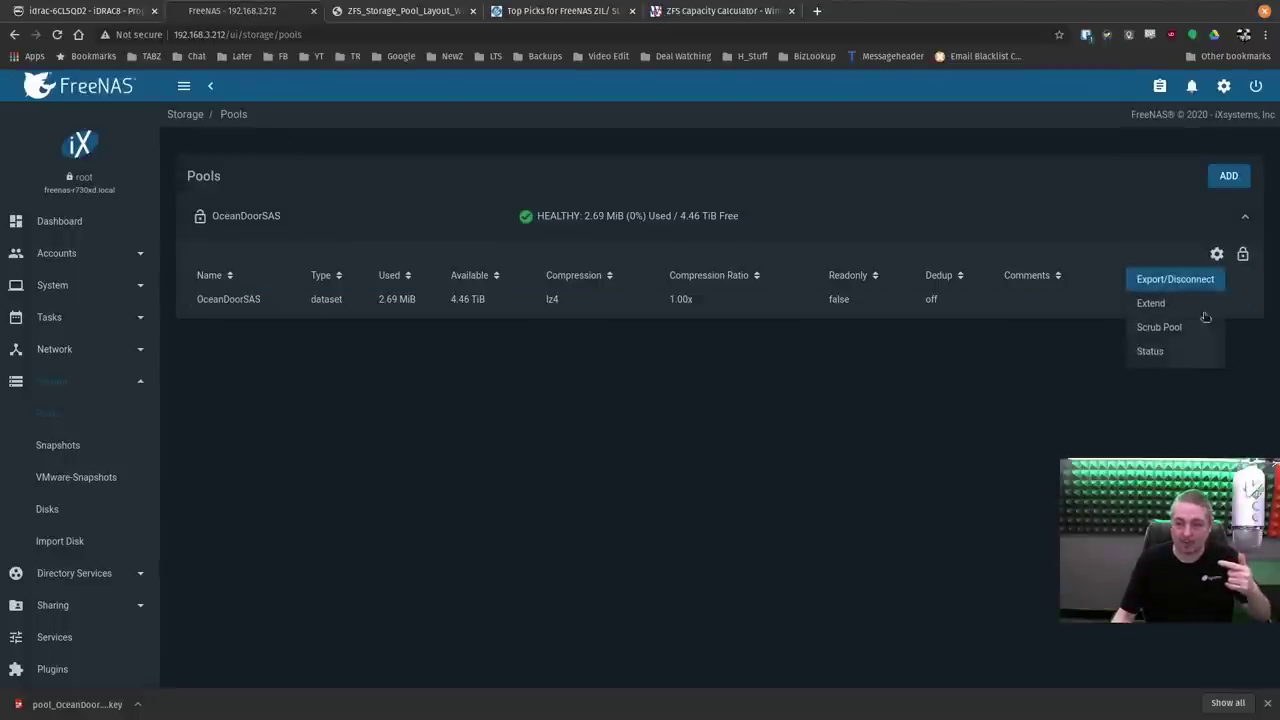
{"action": "left_click", "coordinate": [1152, 350]}
{"action": "scroll", "coordinate": [560, 360], "scroll_direction": "down", "scroll_amount": 3}
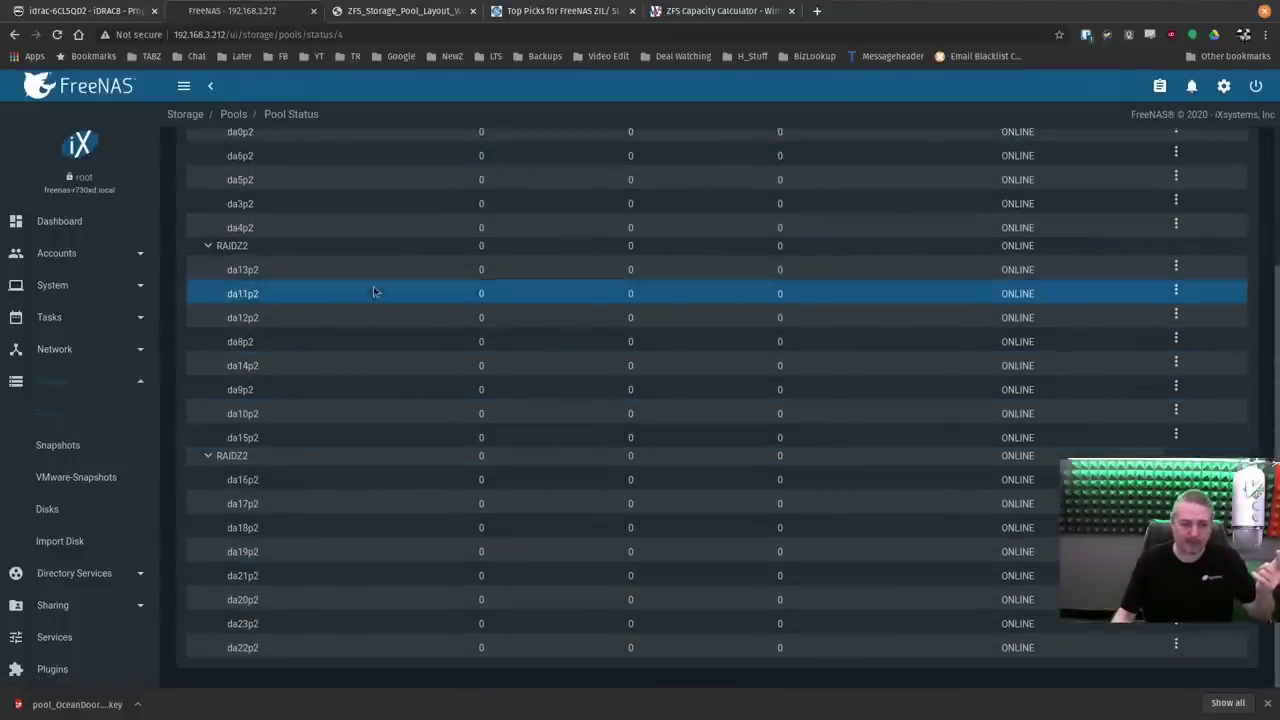
{"action": "scroll", "coordinate": [371, 390], "scroll_direction": "up", "scroll_amount": 3}
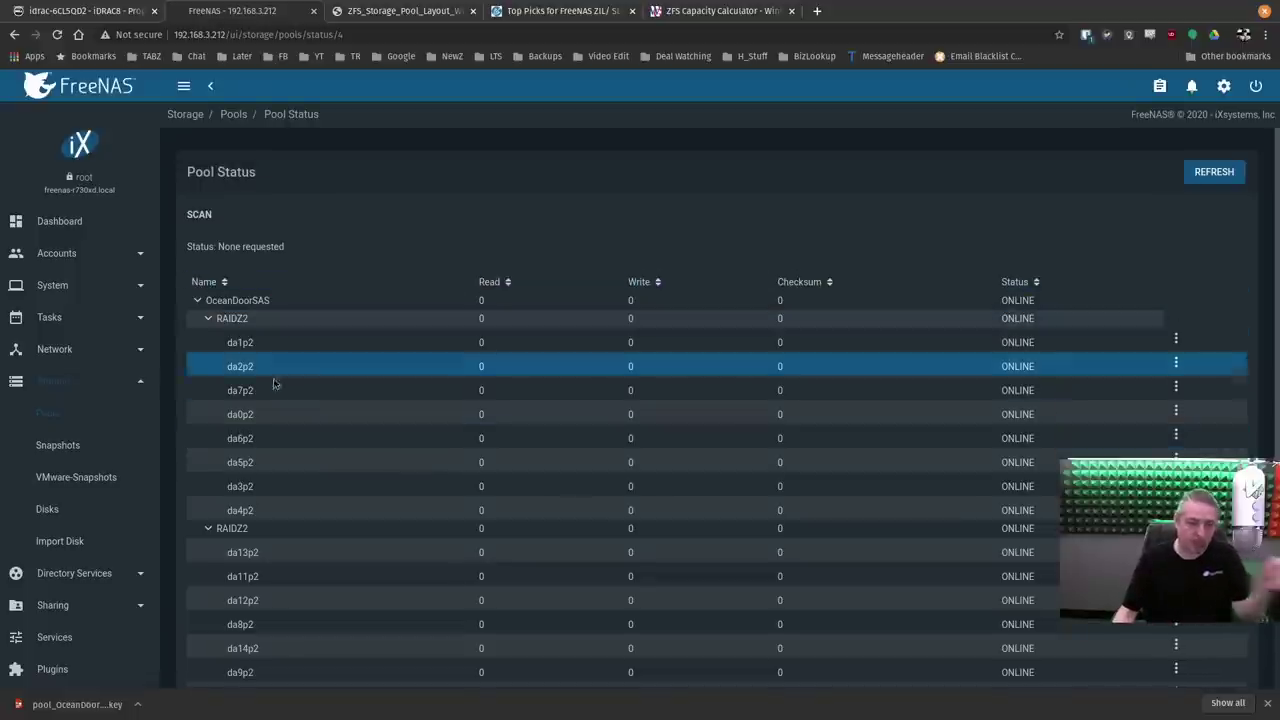
{"action": "scroll", "coordinate": [295, 550], "scroll_direction": "down", "scroll_amount": 3}
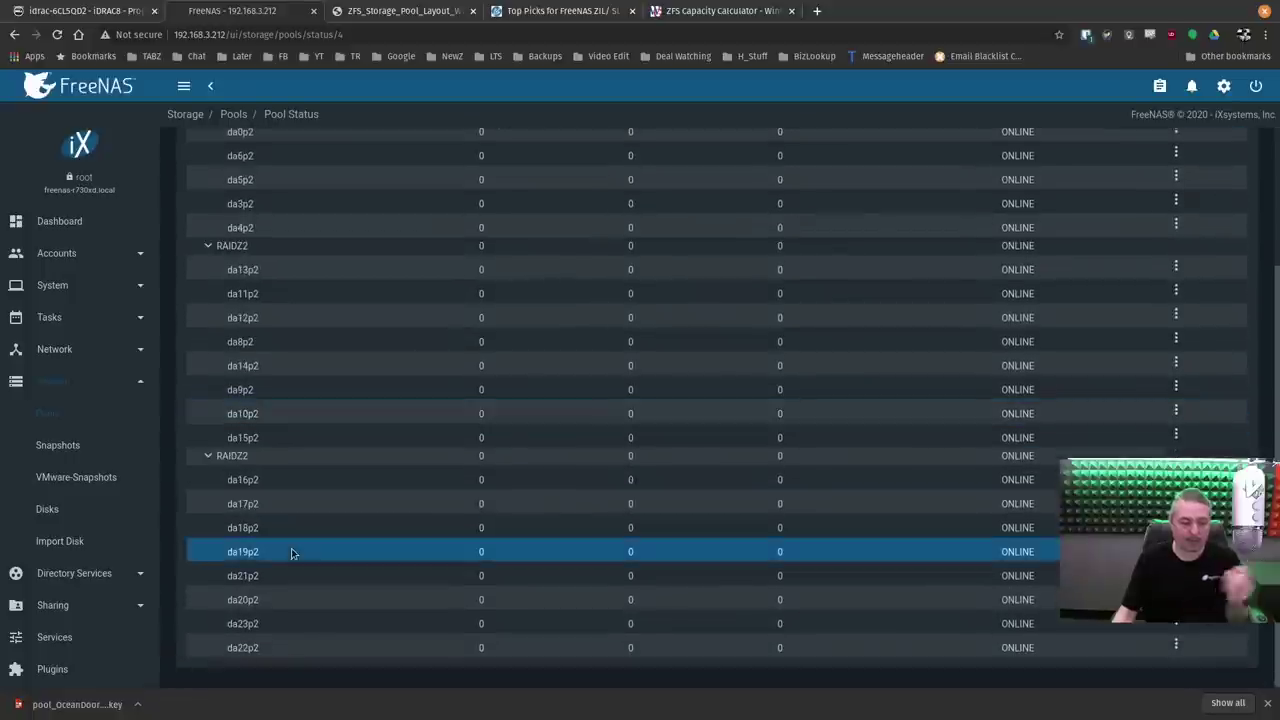
{"action": "scroll", "coordinate": [292, 550], "scroll_direction": "up", "scroll_amount": 3}
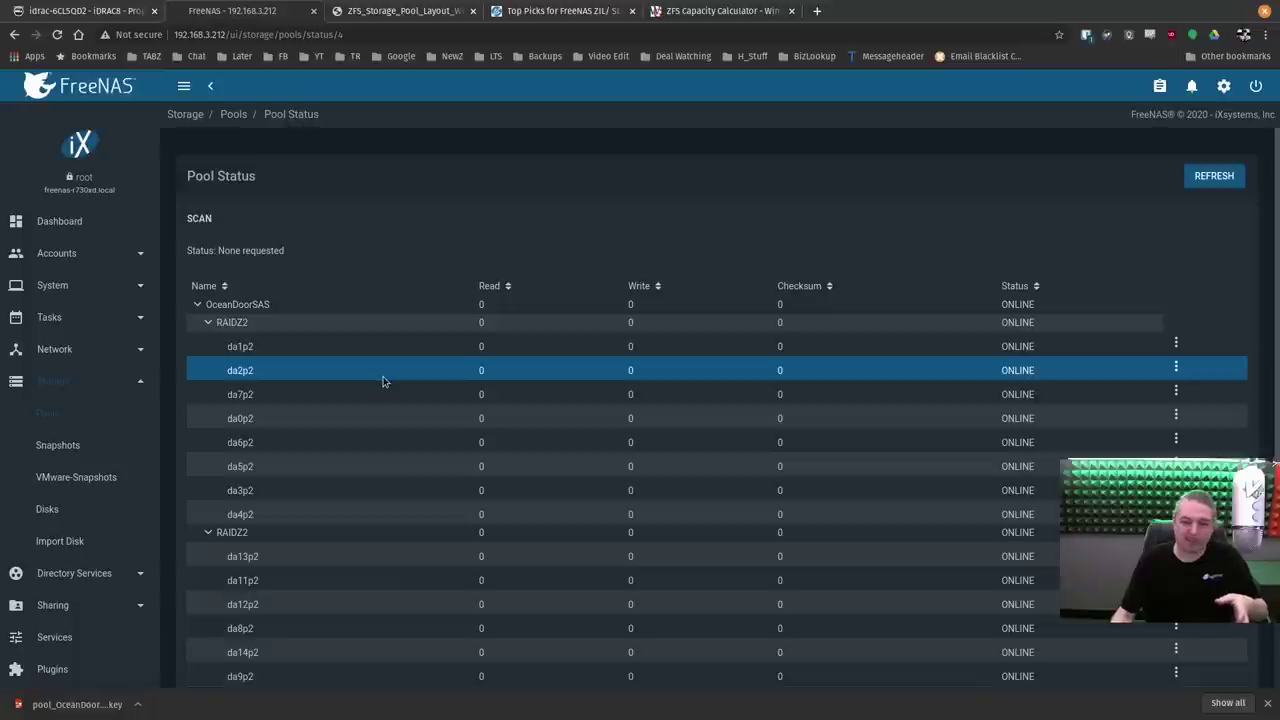
Choose OceanDoorSAS as the storage pool for jails, and check the iocage datasets under the pool.
{"action": "scroll", "coordinate": [80, 354], "scroll_direction": "down", "scroll_amount": 2}
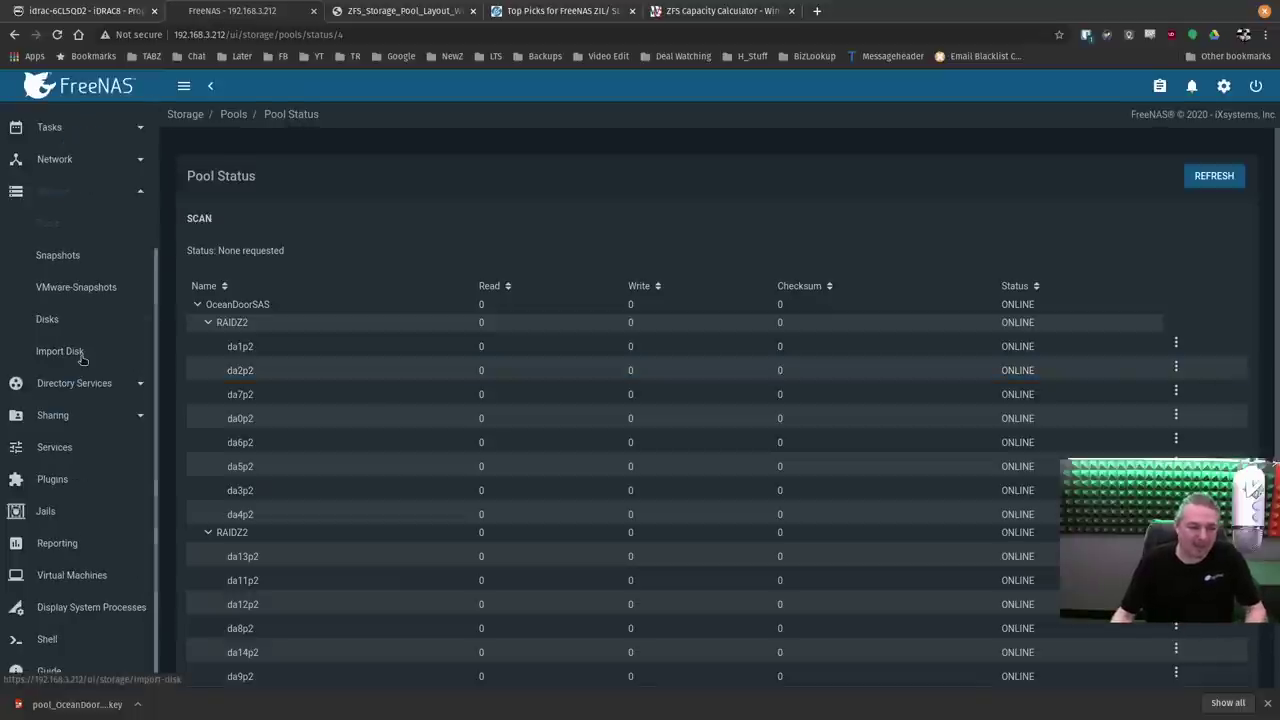
{"action": "left_click", "coordinate": [45, 511]}
{"action": "left_click", "coordinate": [588, 391]}
{"action": "left_click", "coordinate": [586, 398]}
{"action": "left_click", "coordinate": [740, 431]}
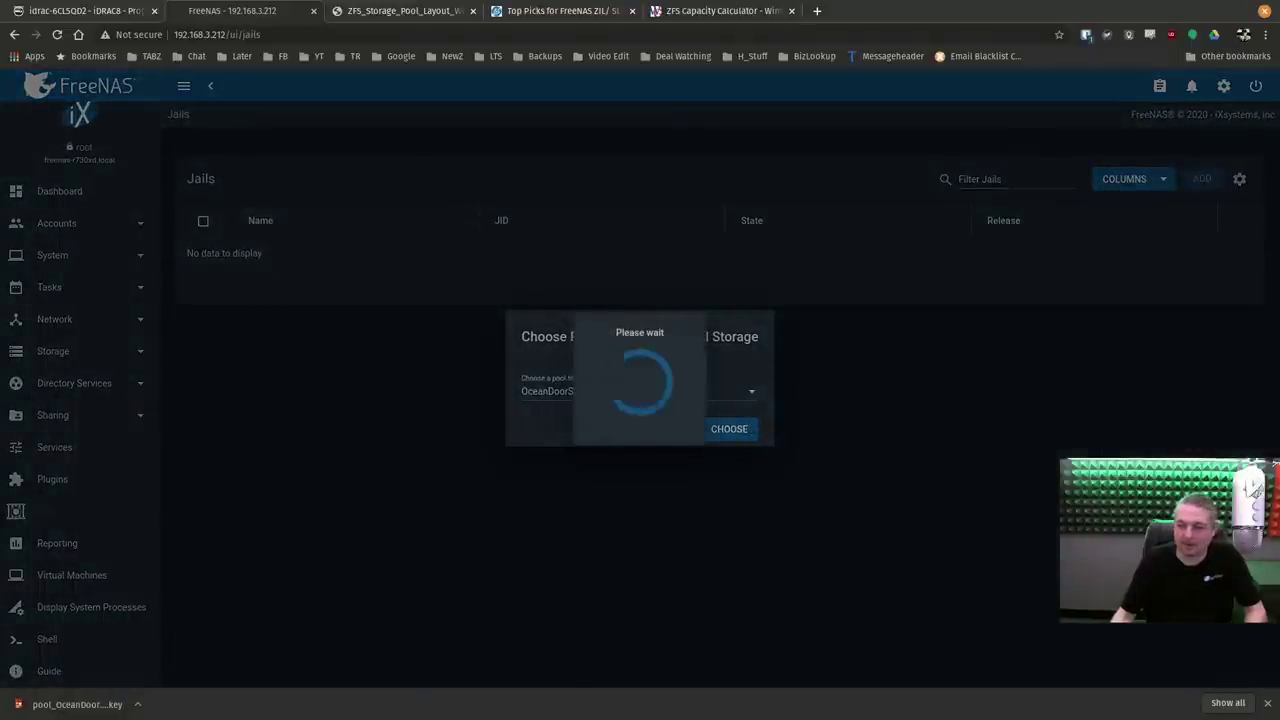
{"action": "left_click", "coordinate": [766, 412]}
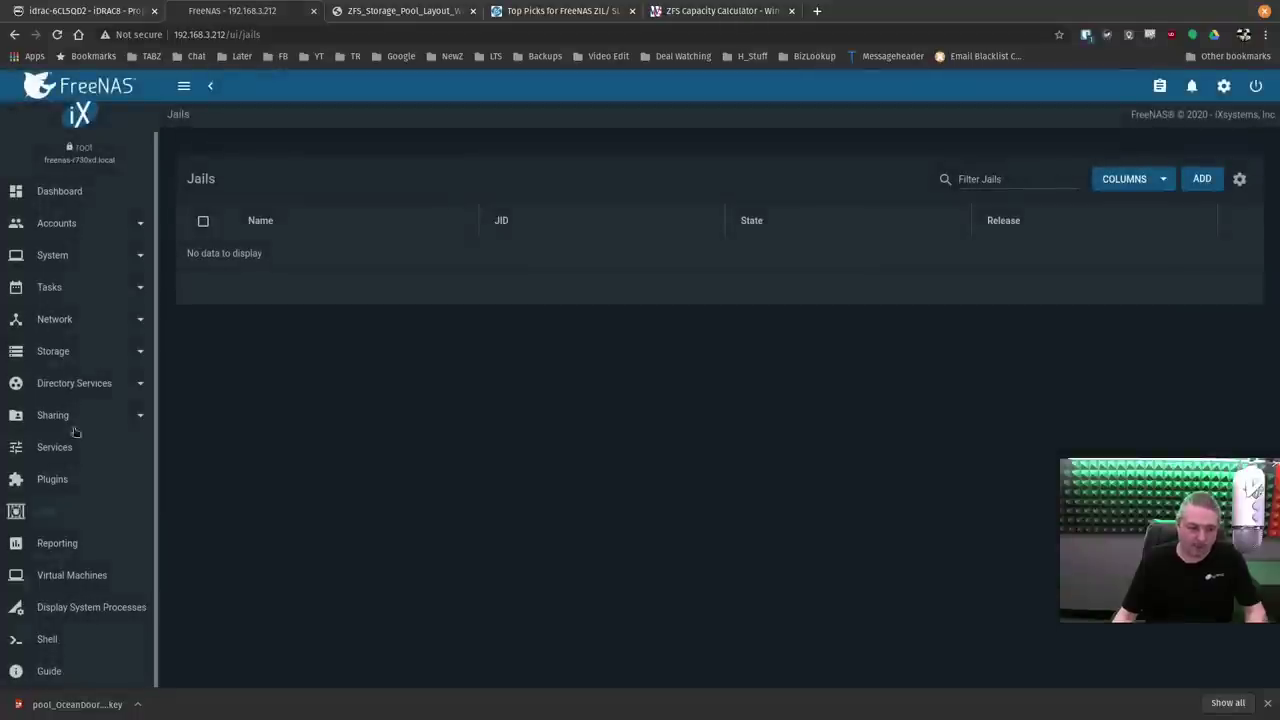
{"action": "left_click", "coordinate": [53, 351]}
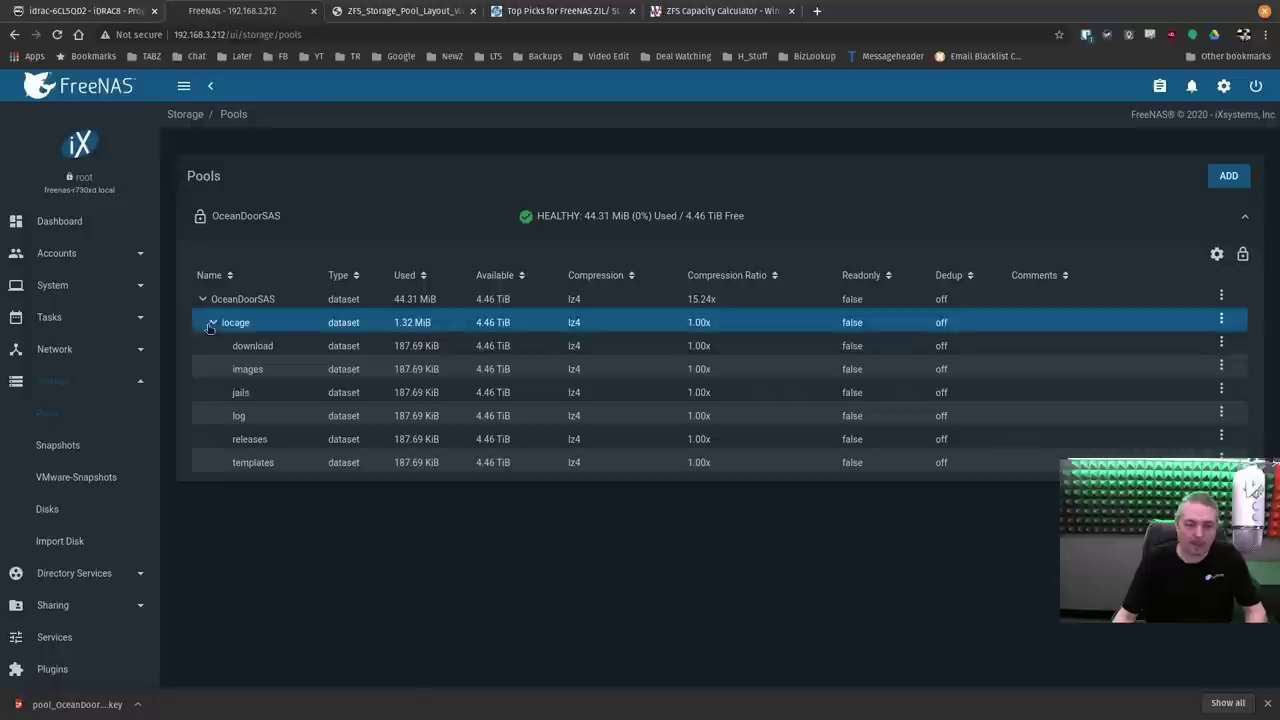
{"action": "key", "text": "ctrl+alt+t"}
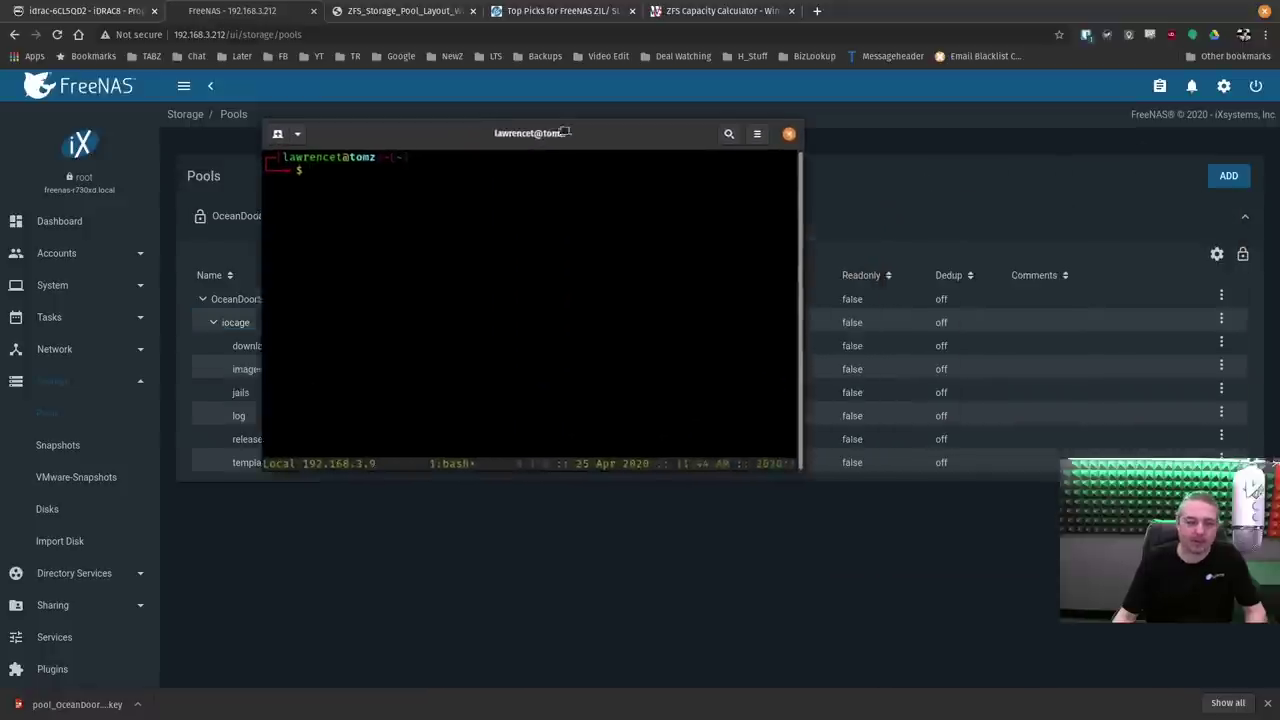
{"action": "left_click_drag", "start_coordinate": [798, 477], "coordinate": [1155, 624]}
{"action": "type", "text": "ls"}
{"action": "key", "text": "Return"}
{"action": "key", "text": "ctrl+l"}
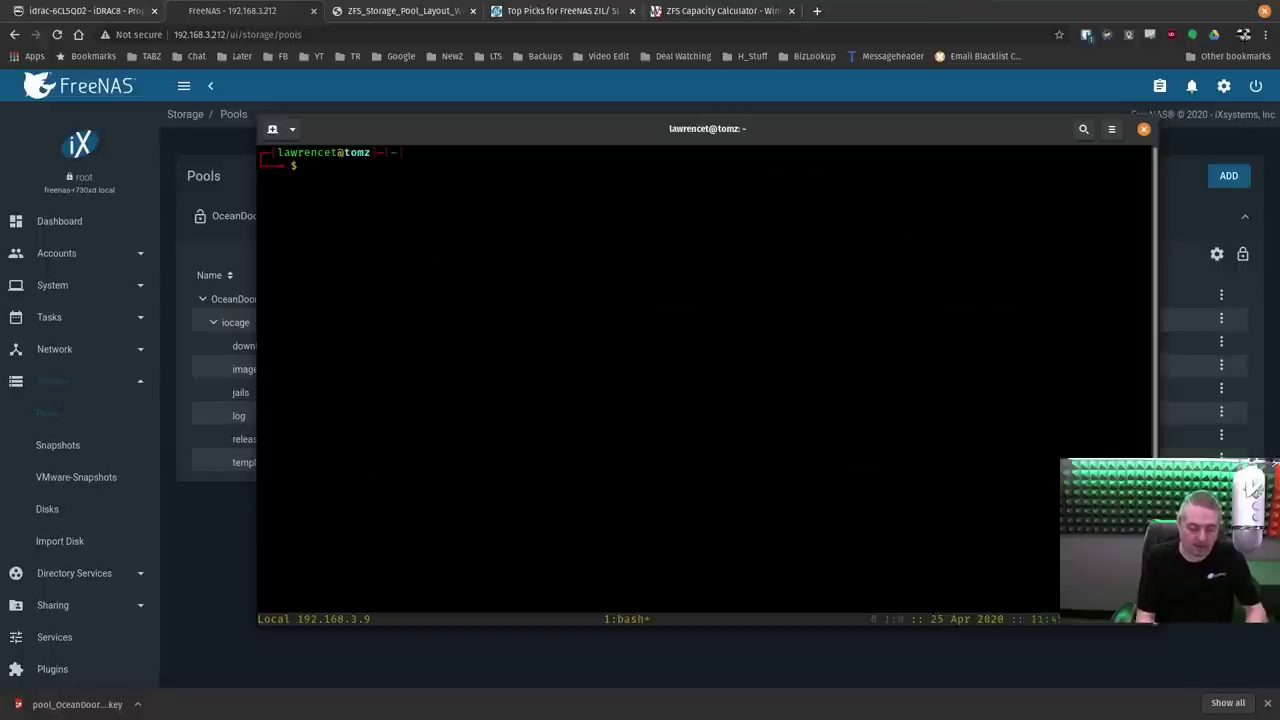
{"action": "type", "text": "ssh roo"}
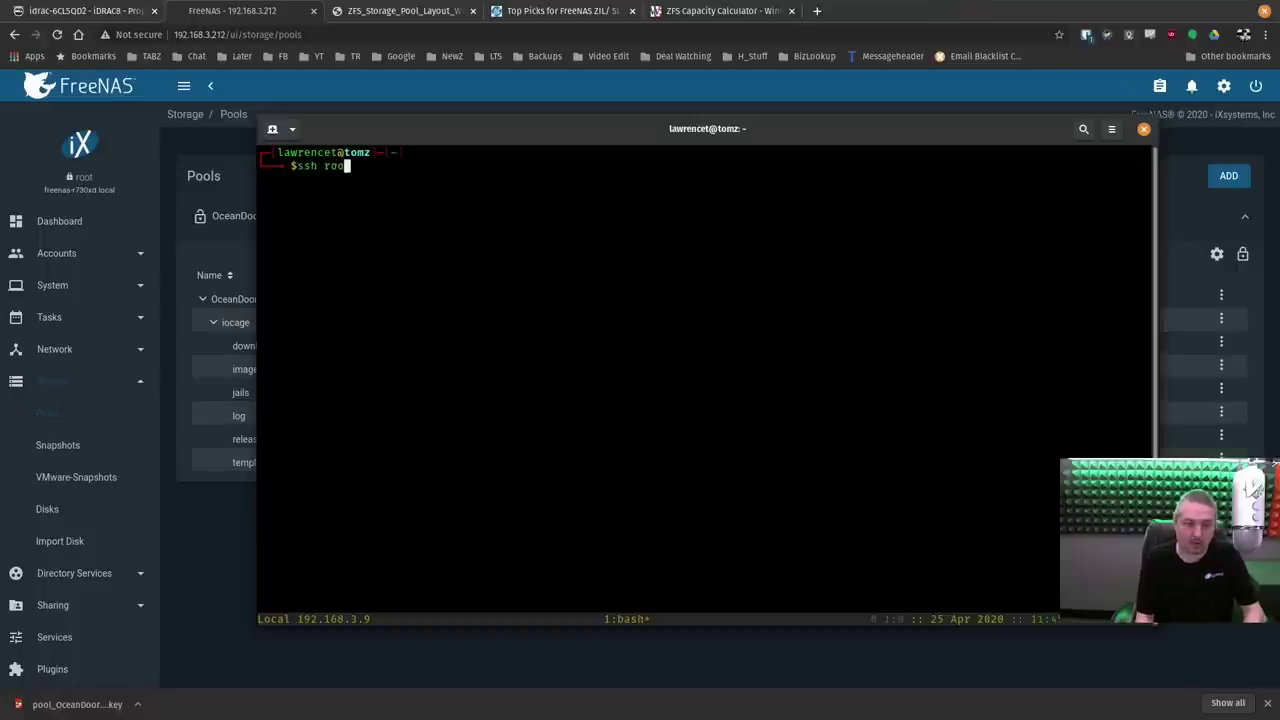
{"action": "type", "text": "t@192.1683."}
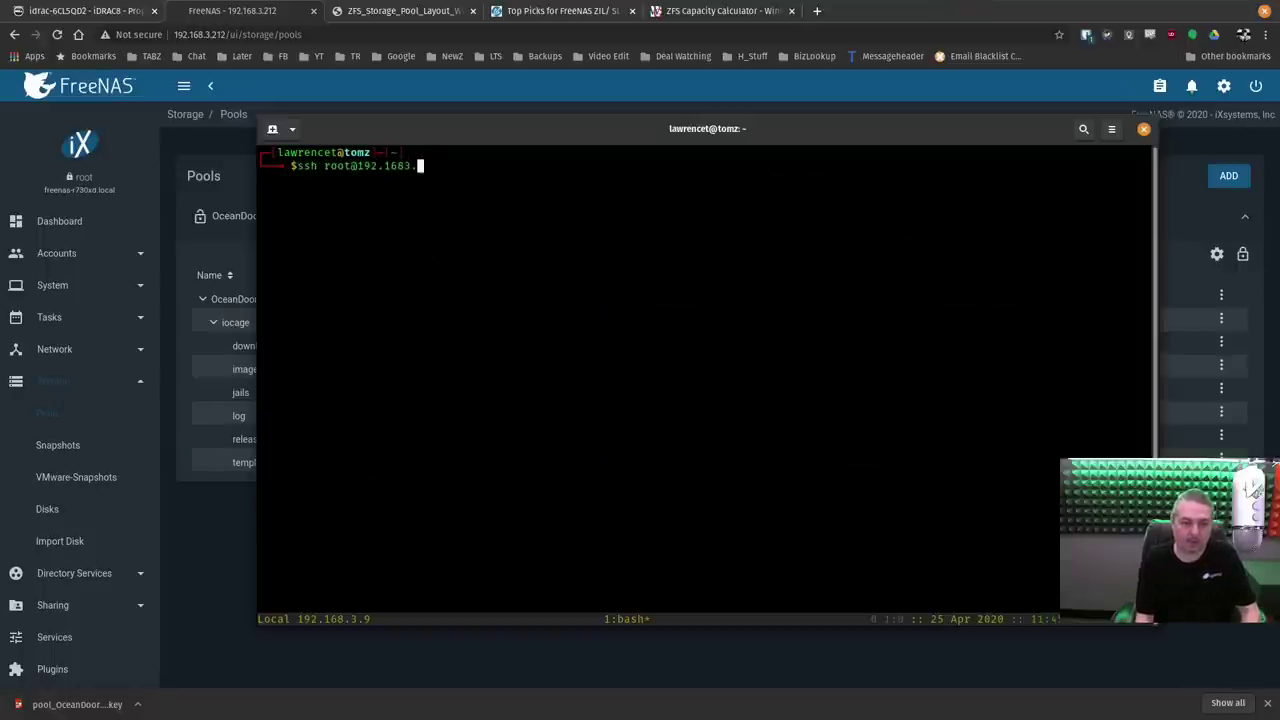
{"action": "key", "text": "BackSpace"}
{"action": "key", "text": "BackSpace"}
{"action": "key", "text": "BackSpace"}
{"action": "key", "text": "BackSpace"}
{"action": "type", "text": "68.3."}
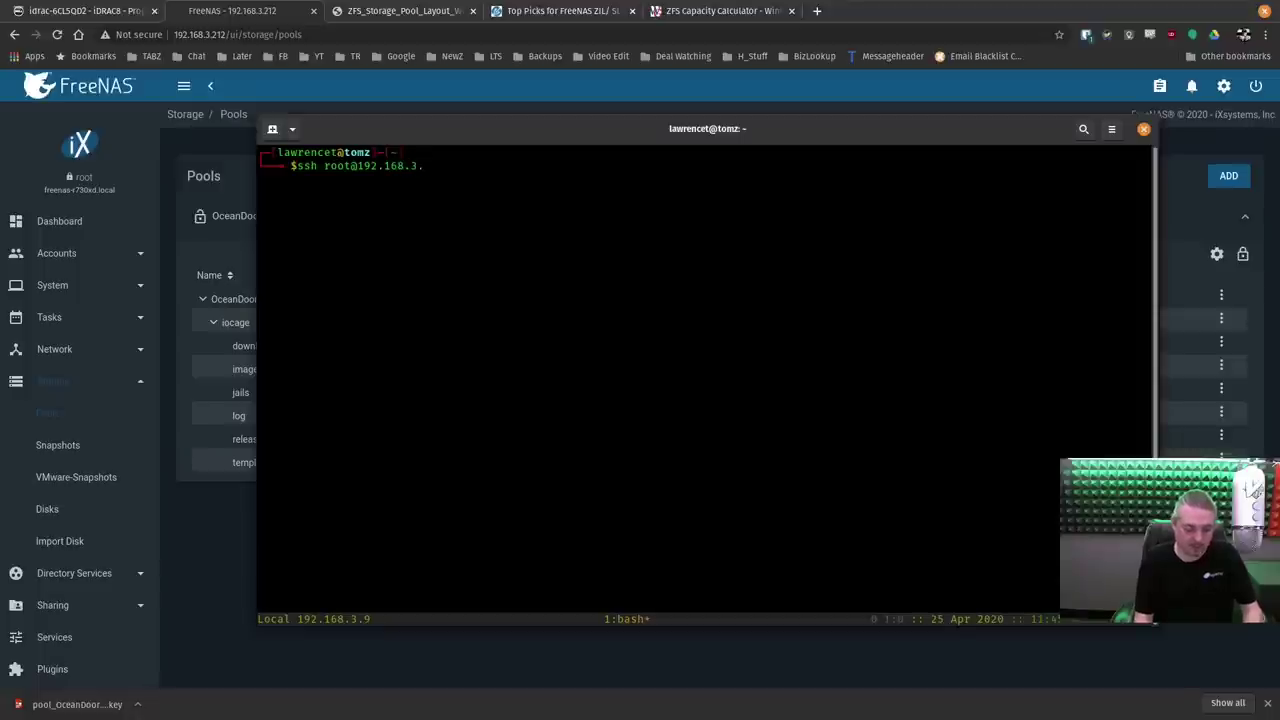
{"action": "type", "text": "212"}
{"action": "key", "text": "Return"}
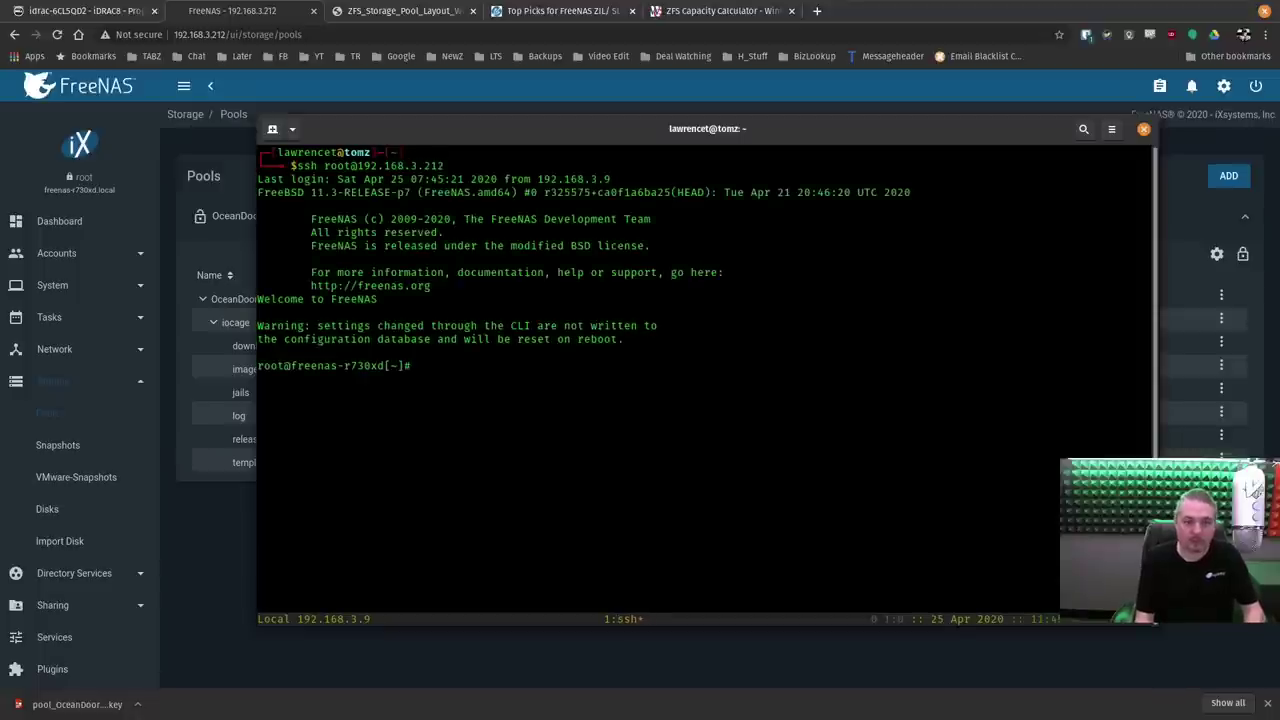
List the home directory's files and copy Phoronix_2020-04-23.zip to /mnt/OceanDoorSAS/iocage/images.
{"action": "type", "text": "ls"}
{"action": "key", "text": "Return"}
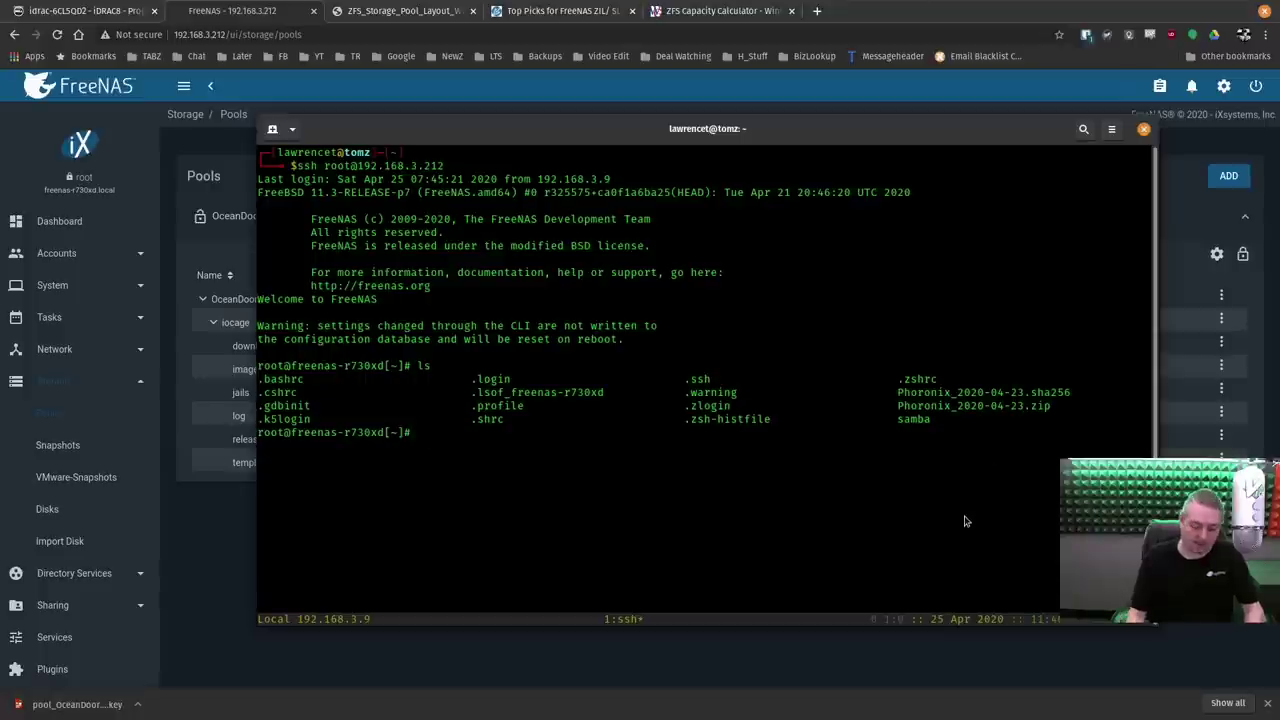
{"action": "type", "text": "cp Ph"}
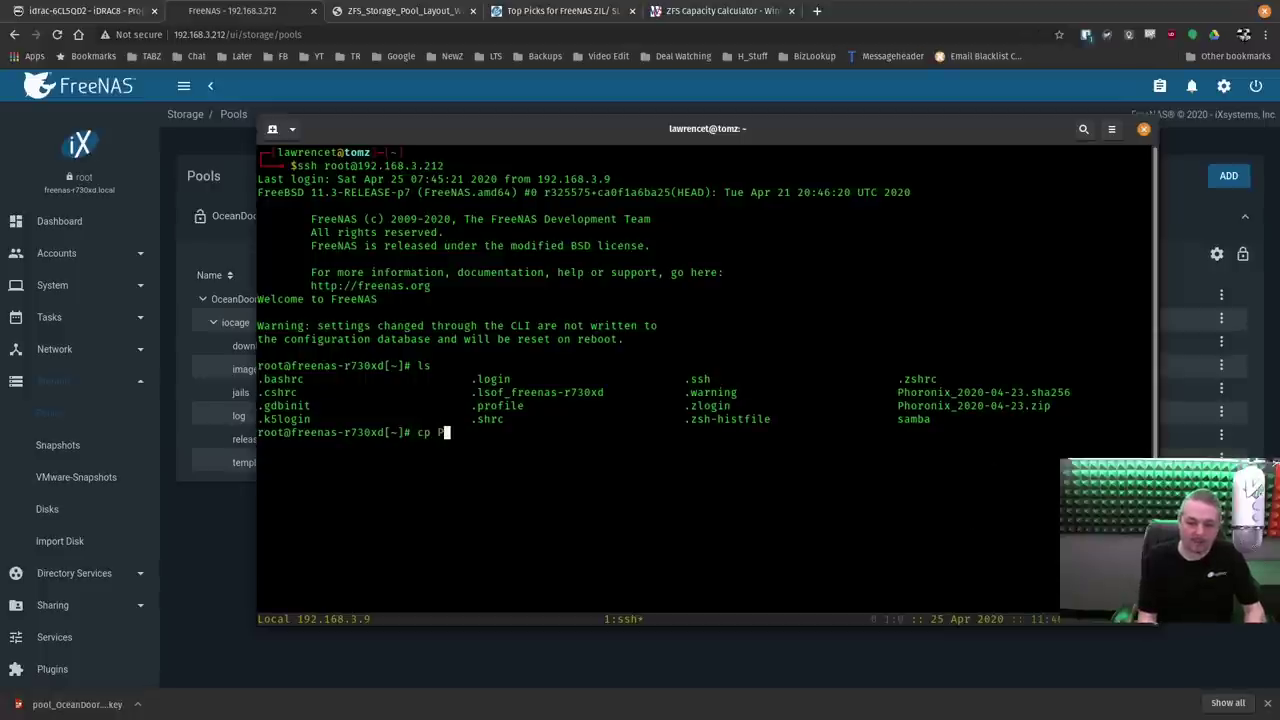
{"action": "key", "text": "Tab"}
{"action": "type", "text": "zip /m"}
{"action": "key", "text": "Tab"}
{"action": "type", "text": "n"}
{"action": "key", "text": "Tab"}
{"action": "type", "text": "O"}
{"action": "key", "text": "Tab"}
{"action": "type", "text": "io"}
{"action": "key", "text": "Tab"}
{"action": "type", "text": "im"}
{"action": "key", "text": "Tab"}
{"action": "key", "text": "Return"}
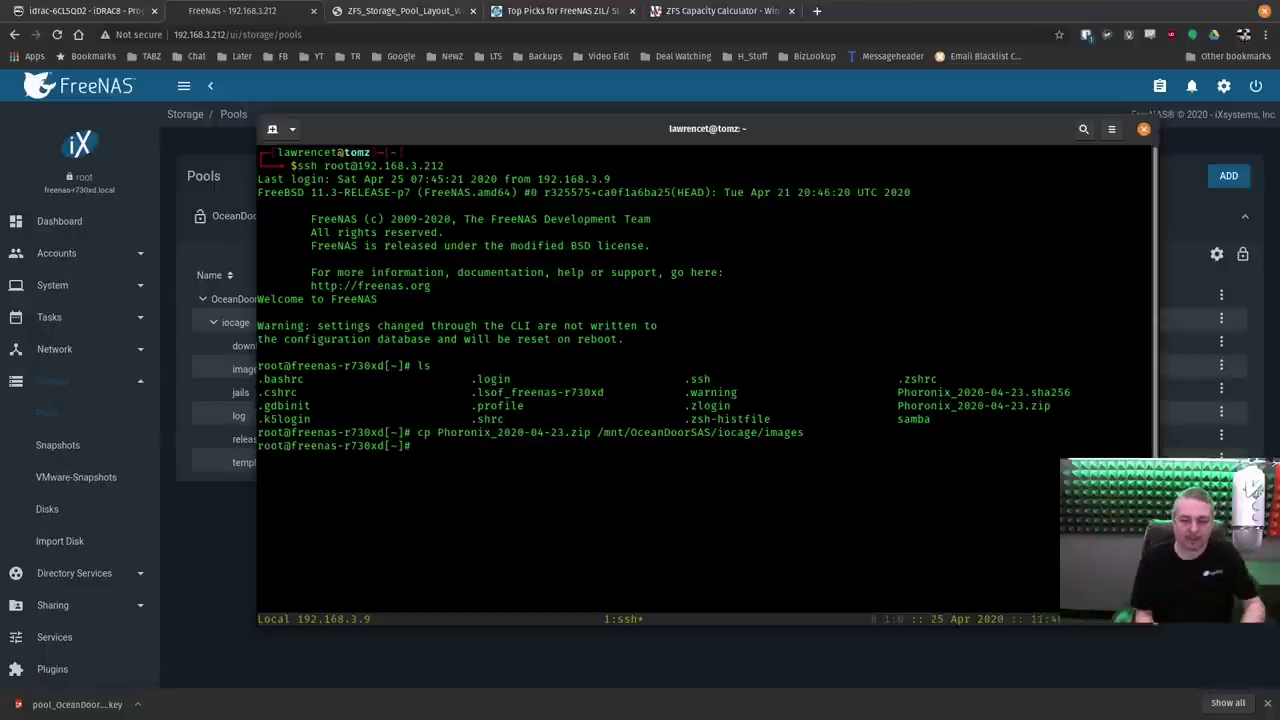
Import the Phoronix_2020-04-23 jail image with iocage import.
{"action": "type", "text": "ioc"}
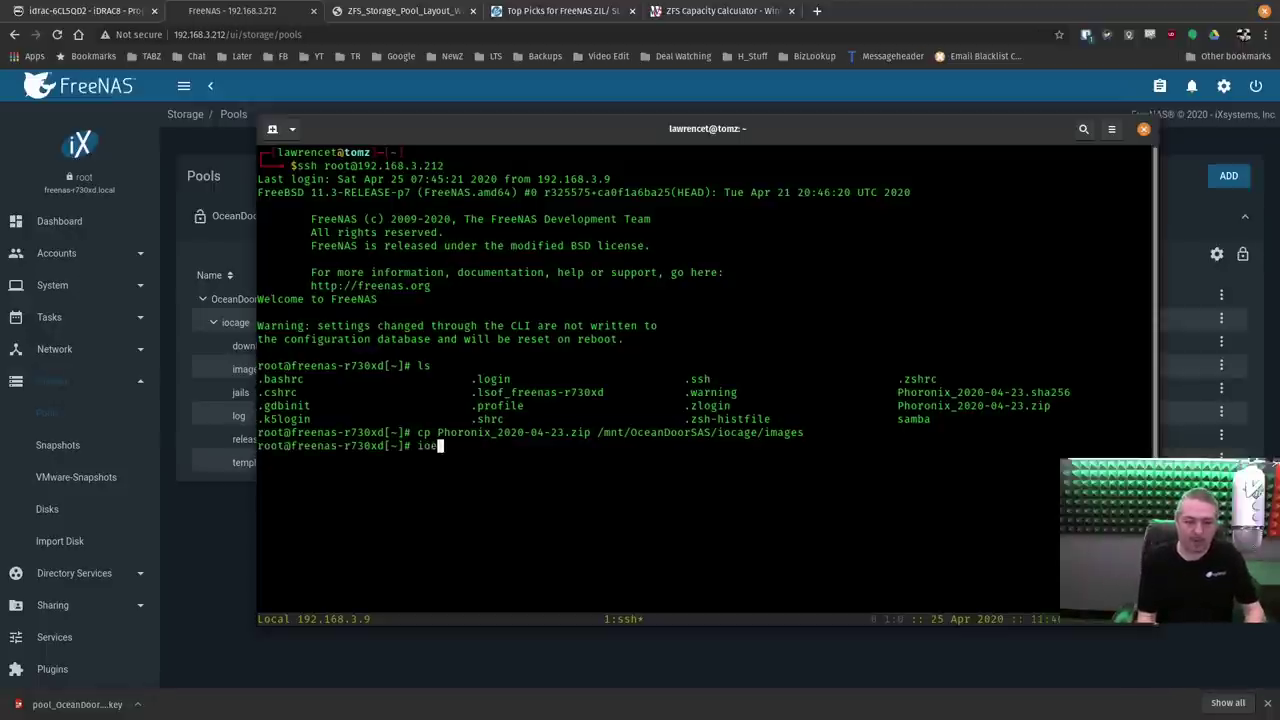
{"action": "type", "text": "age import"}
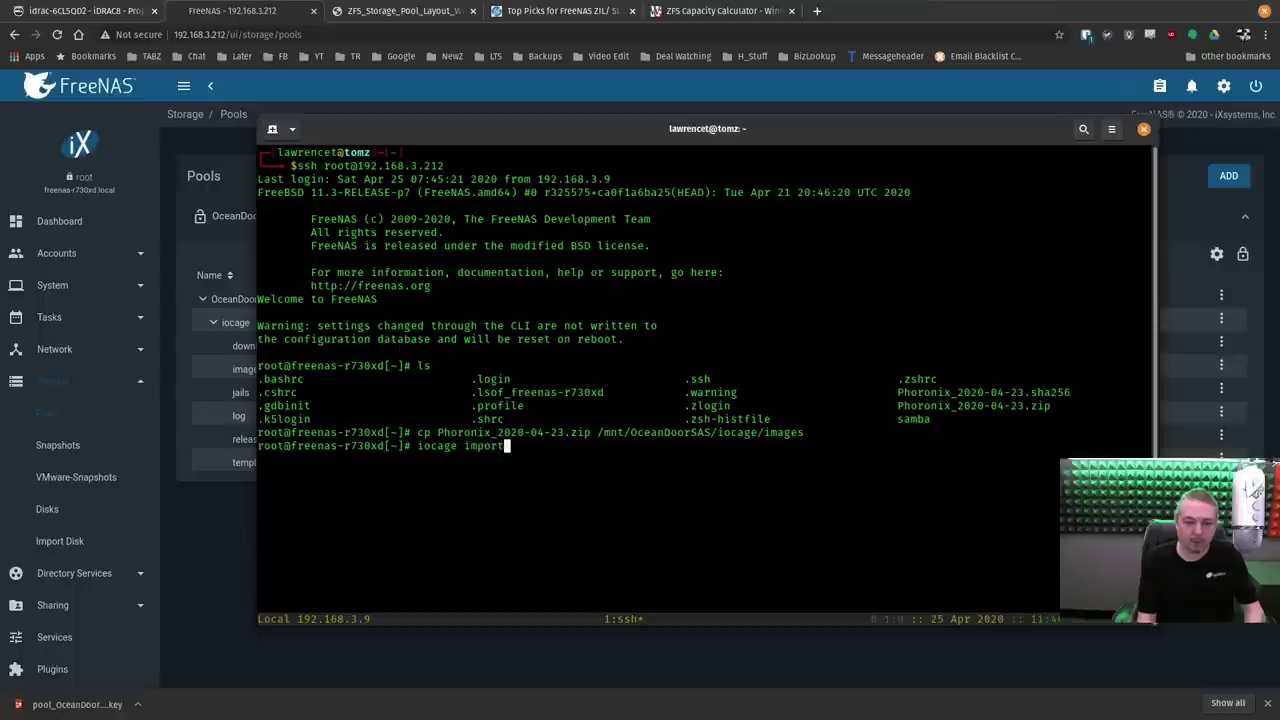
{"action": "left_click_drag", "start_coordinate": [897, 406], "coordinate": [1024, 410]}
{"action": "type", "text": "Phoronix_2020-04-23"}
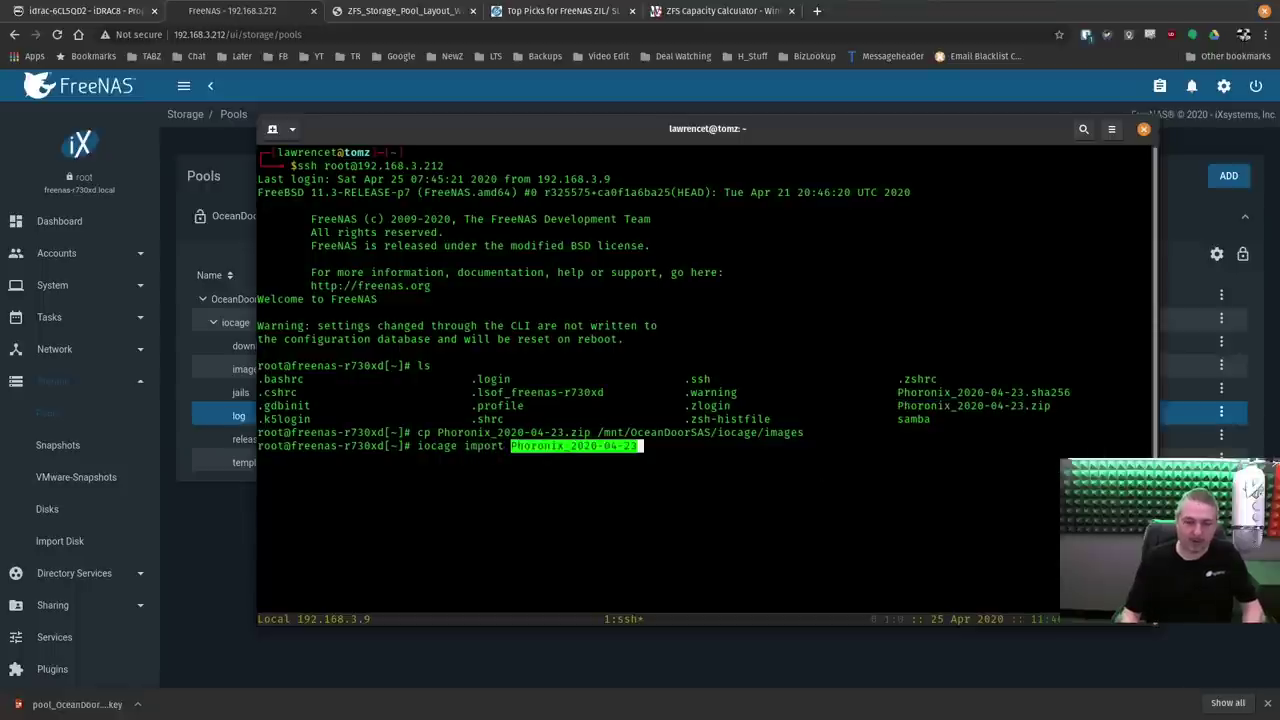
{"action": "key", "text": "Return"}
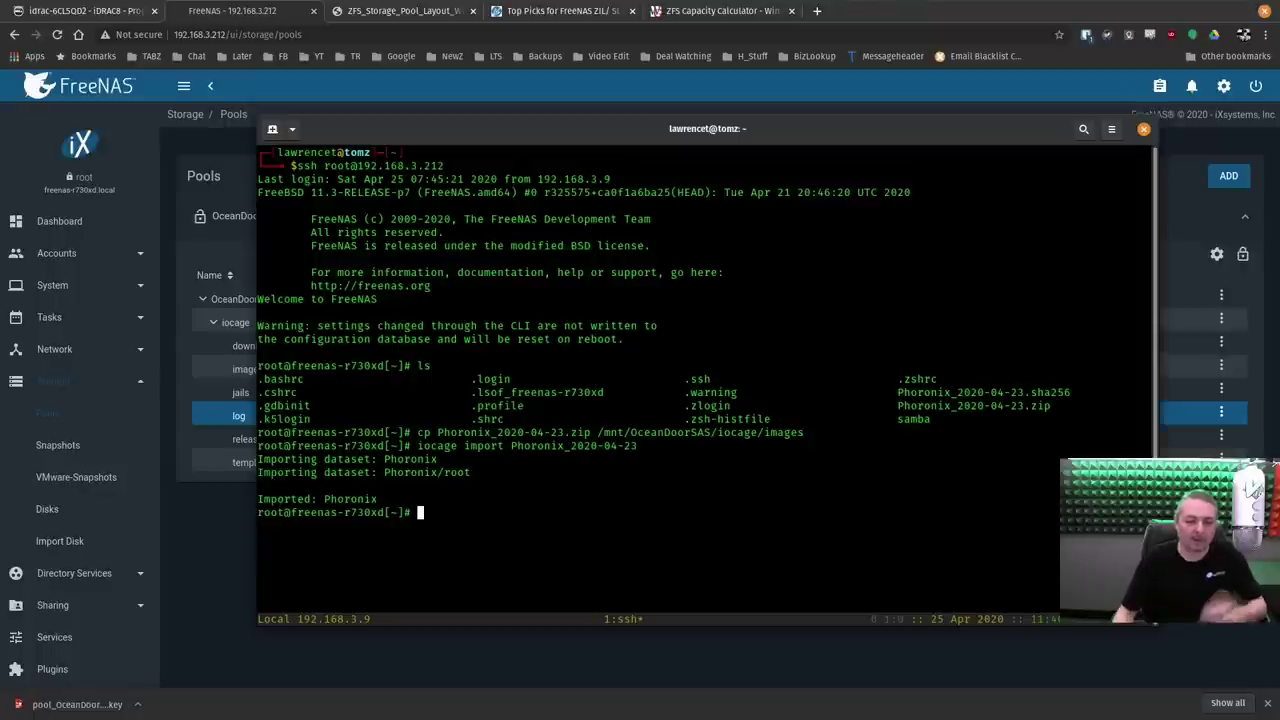
Return to the FreeNAS jails list, expand the imported Phoronix jail and start it.
{"action": "left_click_drag", "start_coordinate": [545, 131], "coordinate": [1279, 130]}
{"action": "scroll", "coordinate": [80, 400], "scroll_direction": "down", "scroll_amount": 3}
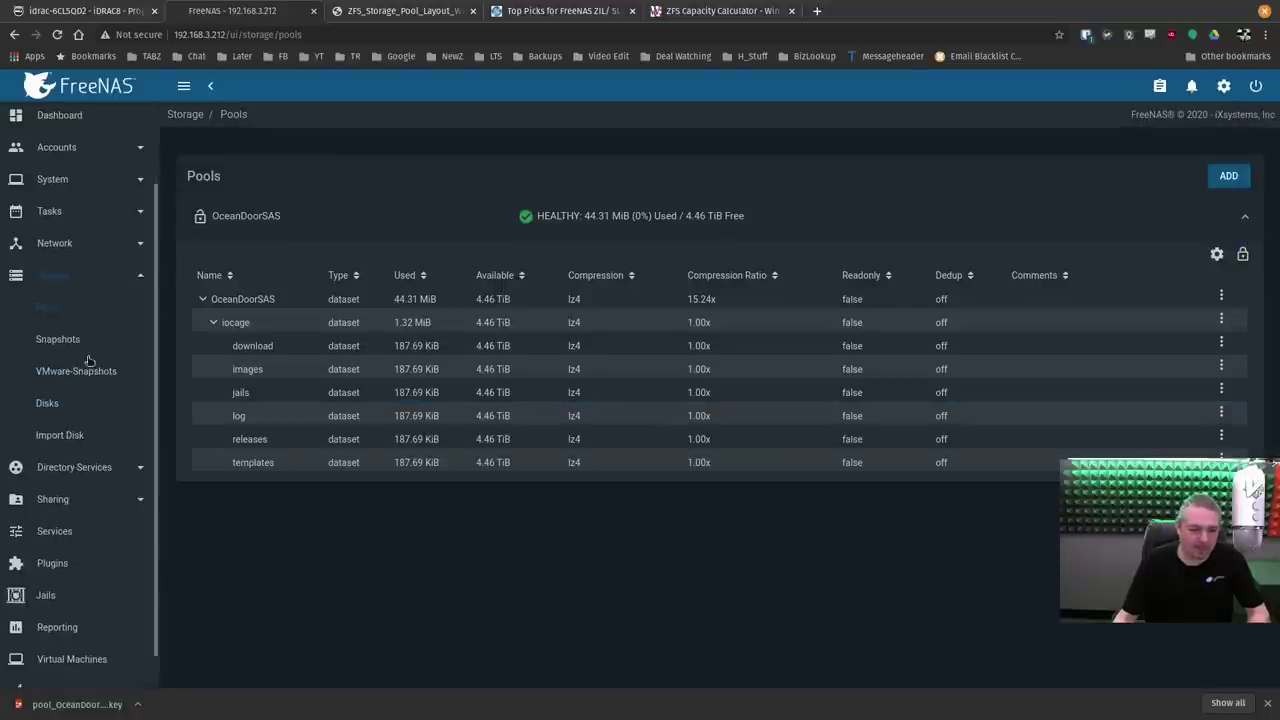
{"action": "scroll", "coordinate": [72, 515], "scroll_direction": "up", "scroll_amount": 1}
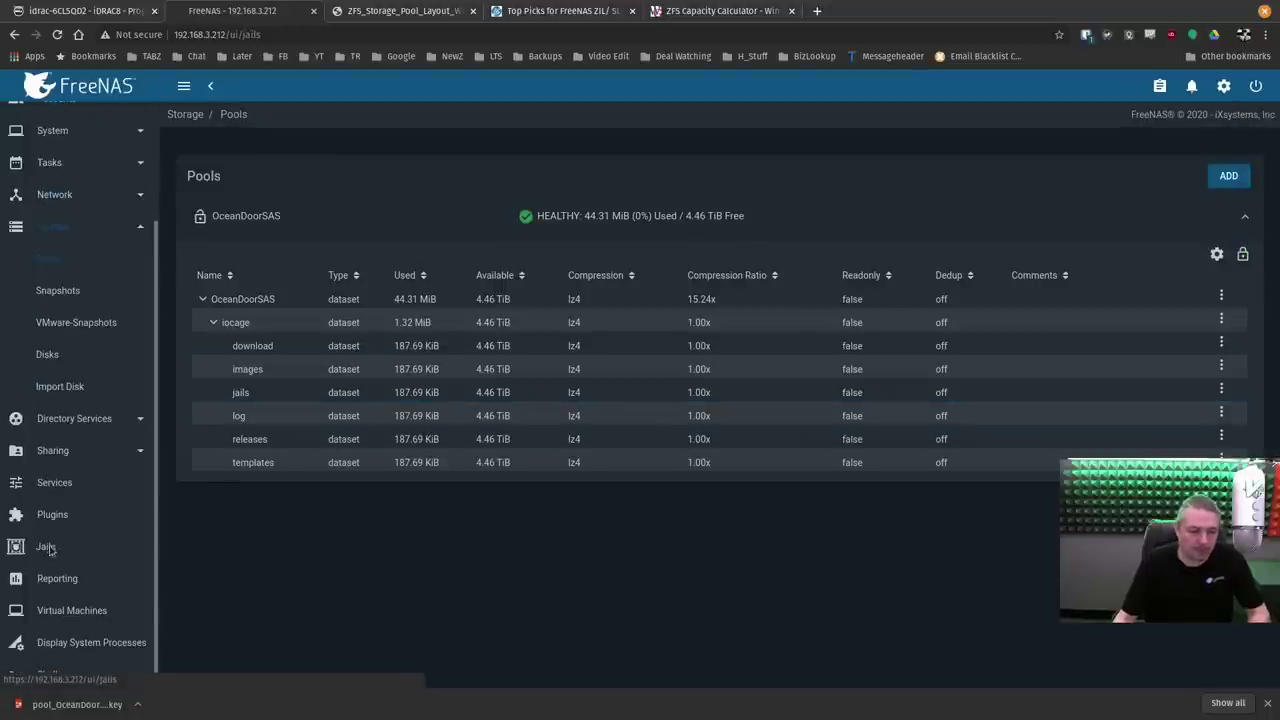
{"action": "left_click", "coordinate": [46, 545]}
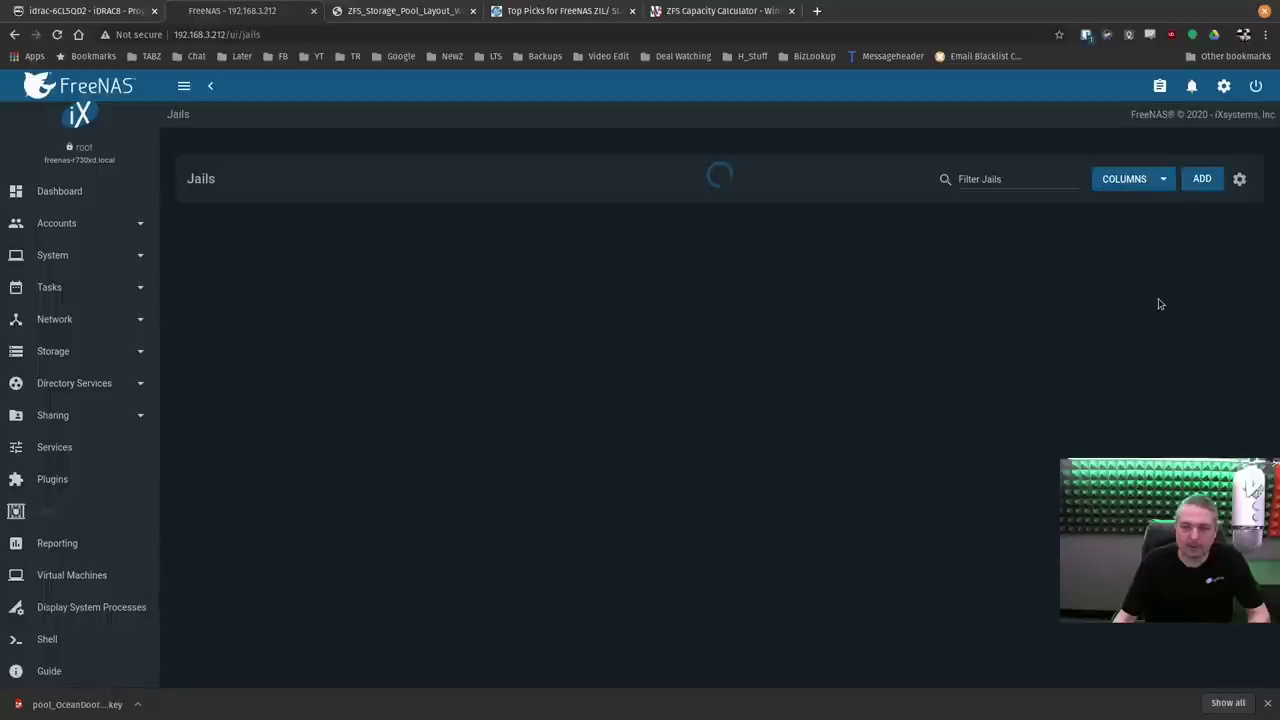
{"action": "left_click", "coordinate": [1236, 252]}
{"action": "left_click", "coordinate": [410, 404]}
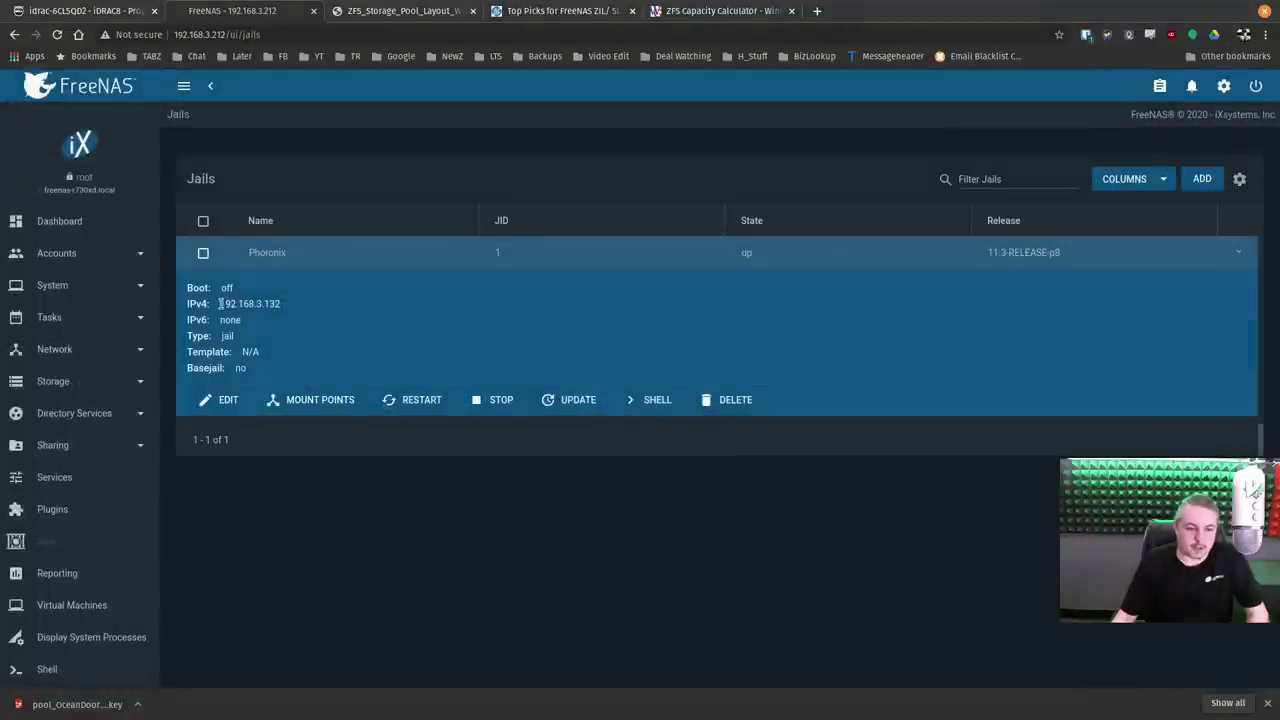
{"action": "left_click_drag", "start_coordinate": [220, 303], "coordinate": [284, 303]}
{"action": "right_click", "coordinate": [274, 302]}
{"action": "left_click", "coordinate": [300, 312]}
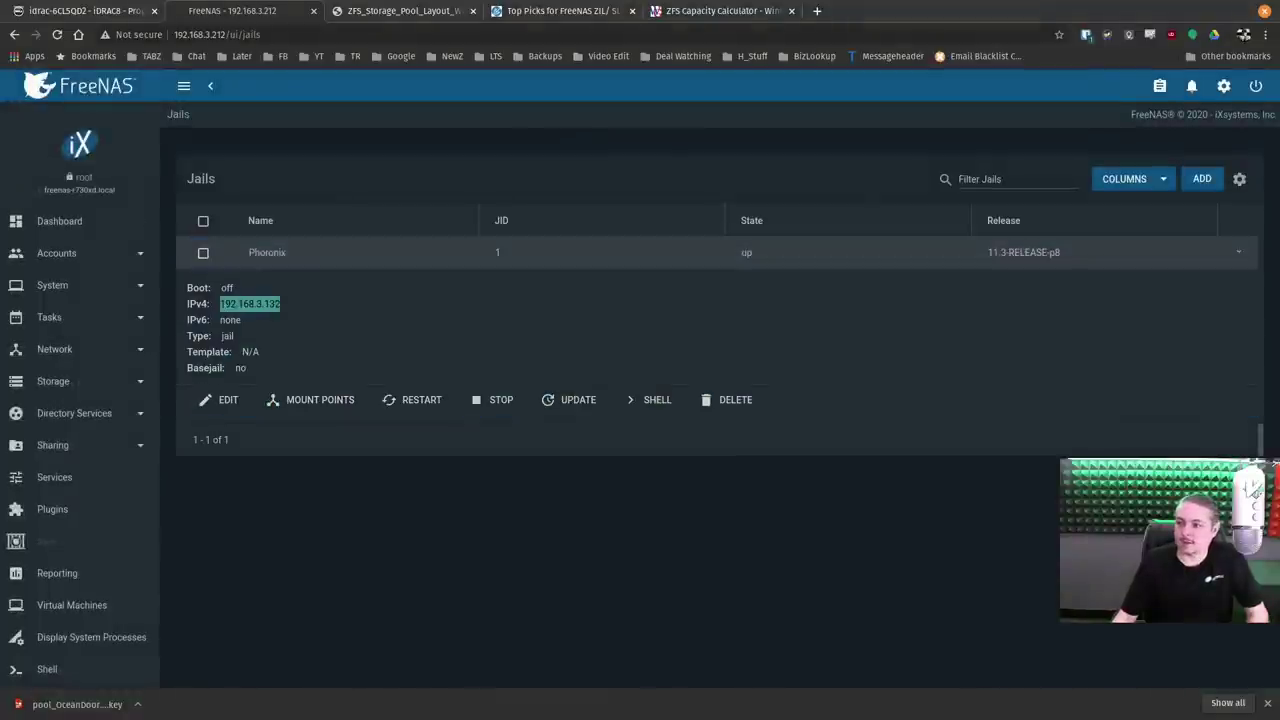
{"action": "key", "text": "alt+Tab"}
{"action": "key", "text": "super+Up"}
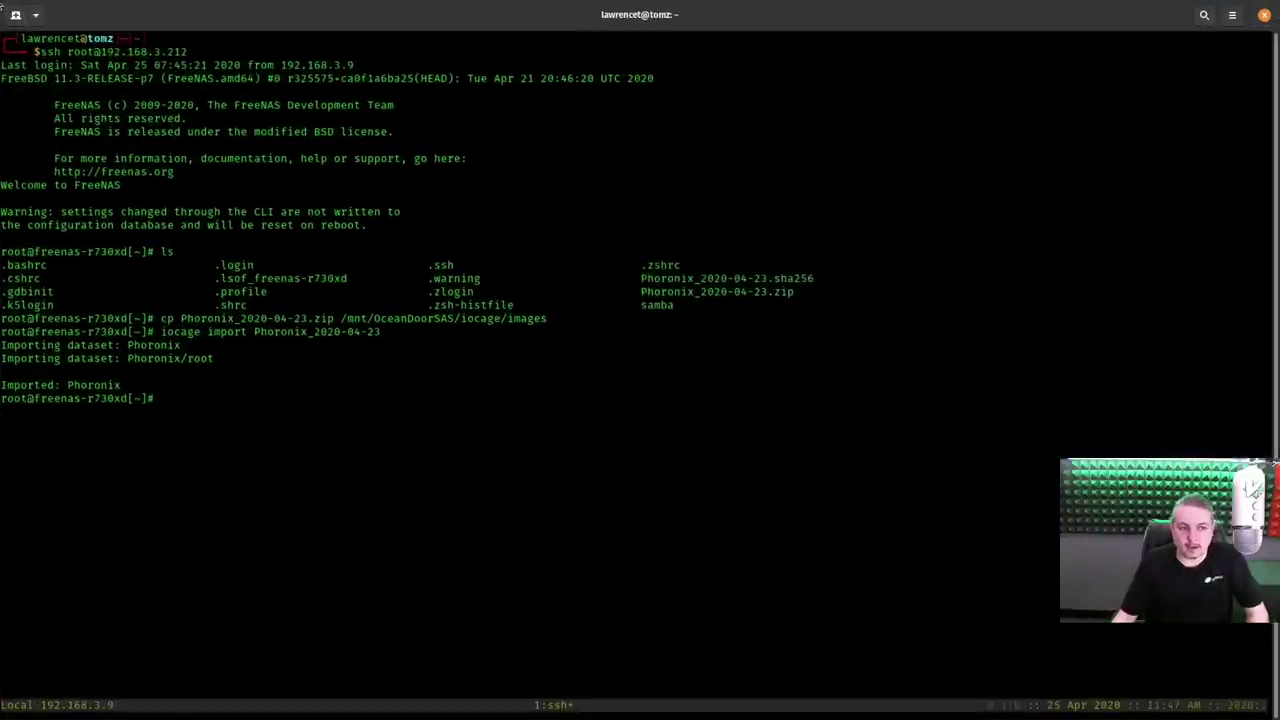
{"action": "left_click", "coordinate": [15, 14]}
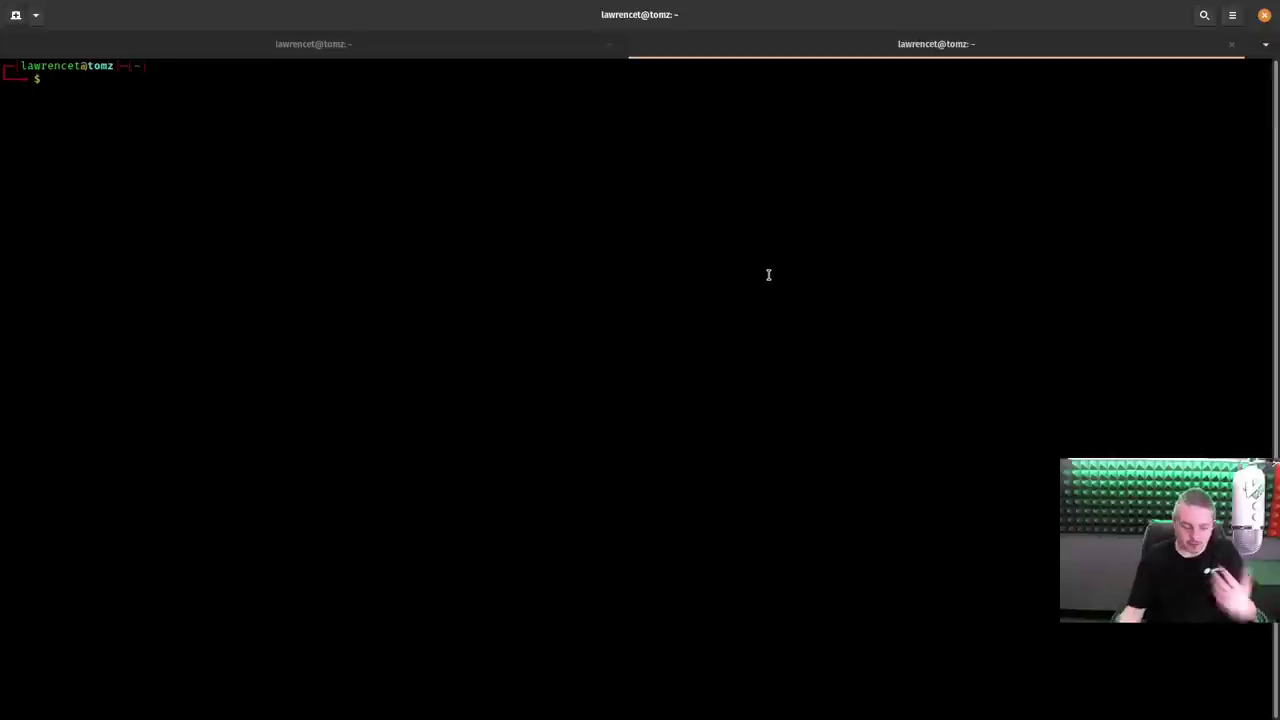
{"action": "type", "text": "ssh root@192.168.3.132"}
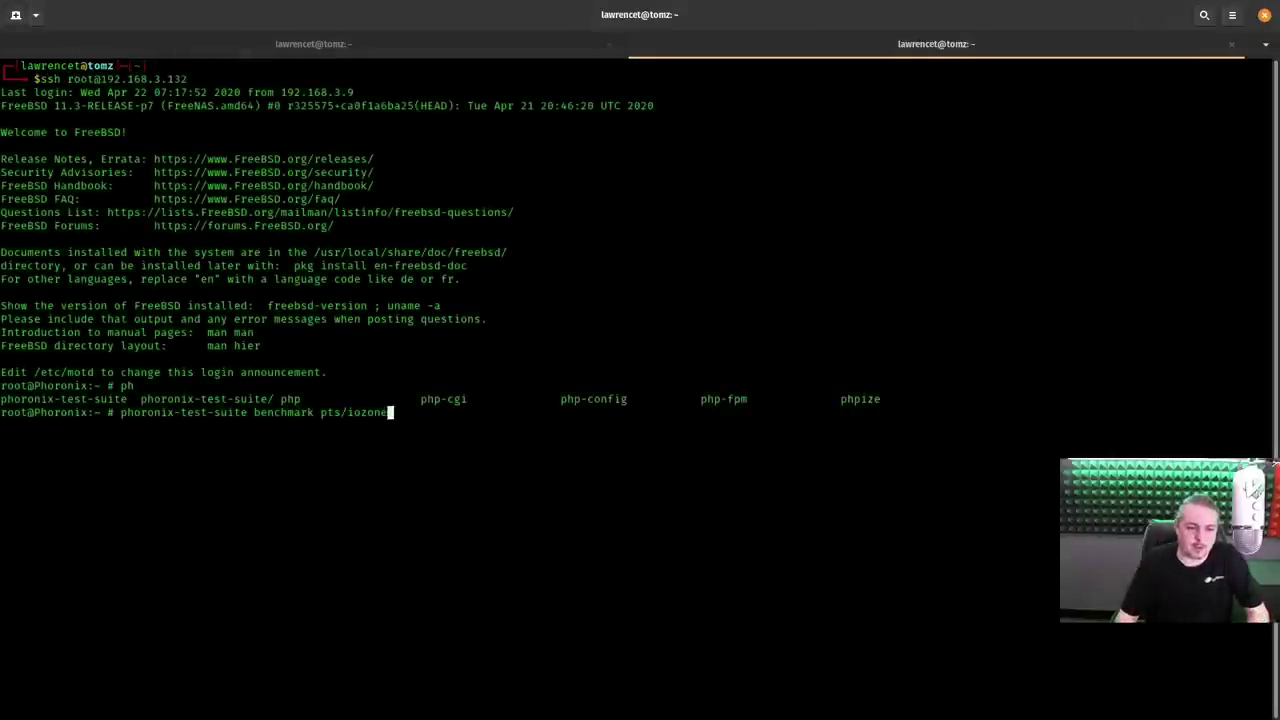
Launch phoronix-test-suite benchmark pts/iozone with a 64Kb record size, 2GB file size and Test All Options for the disk test.
{"action": "key", "text": "Return"}
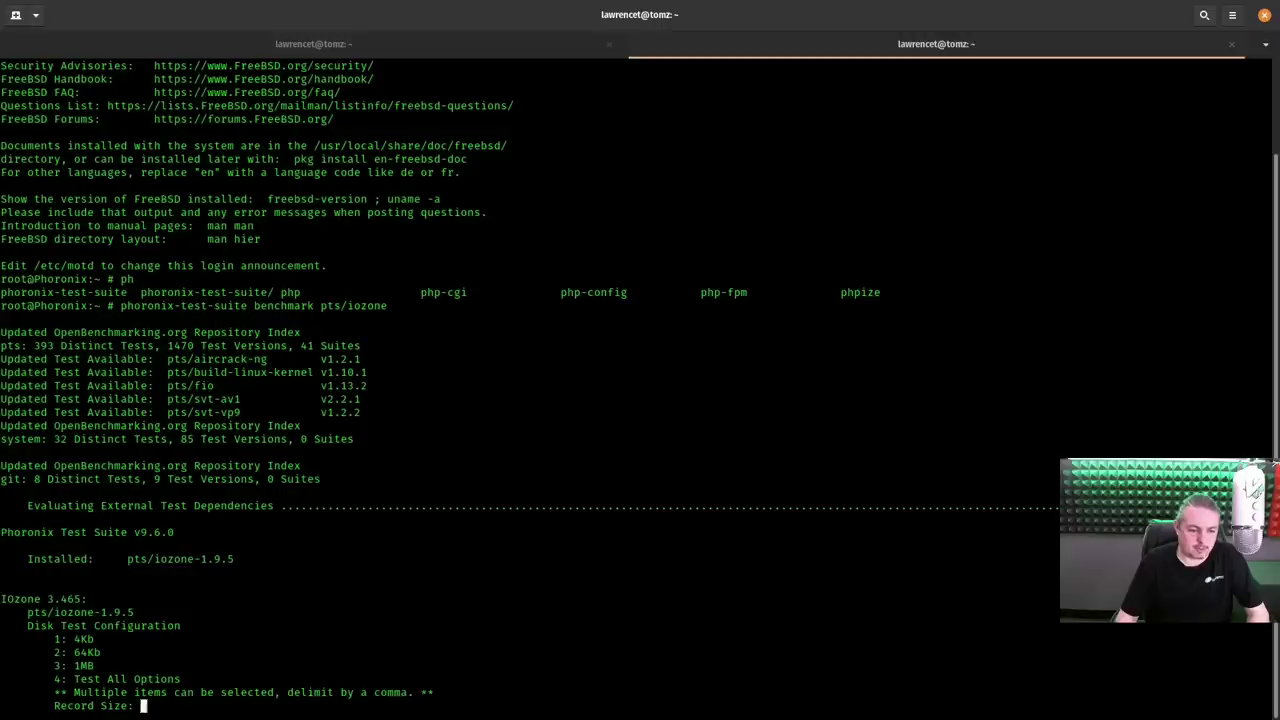
{"action": "type", "text": "2"}
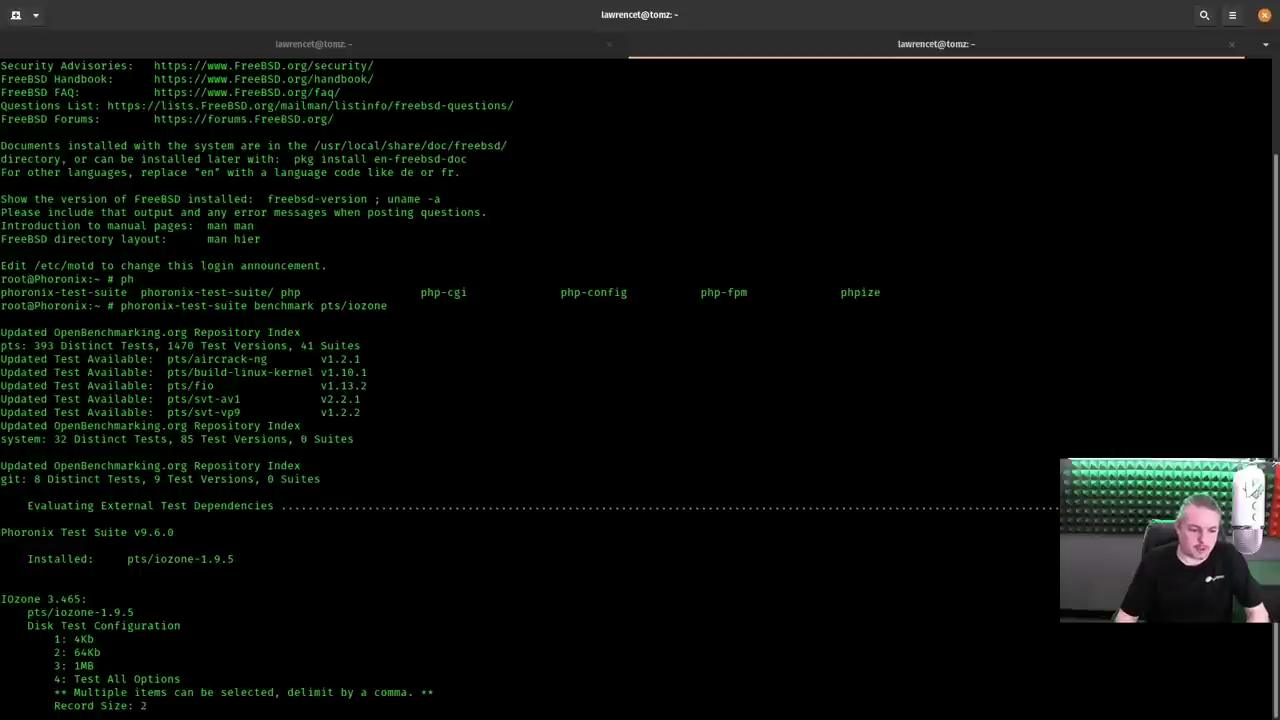
{"action": "key", "text": "Return"}
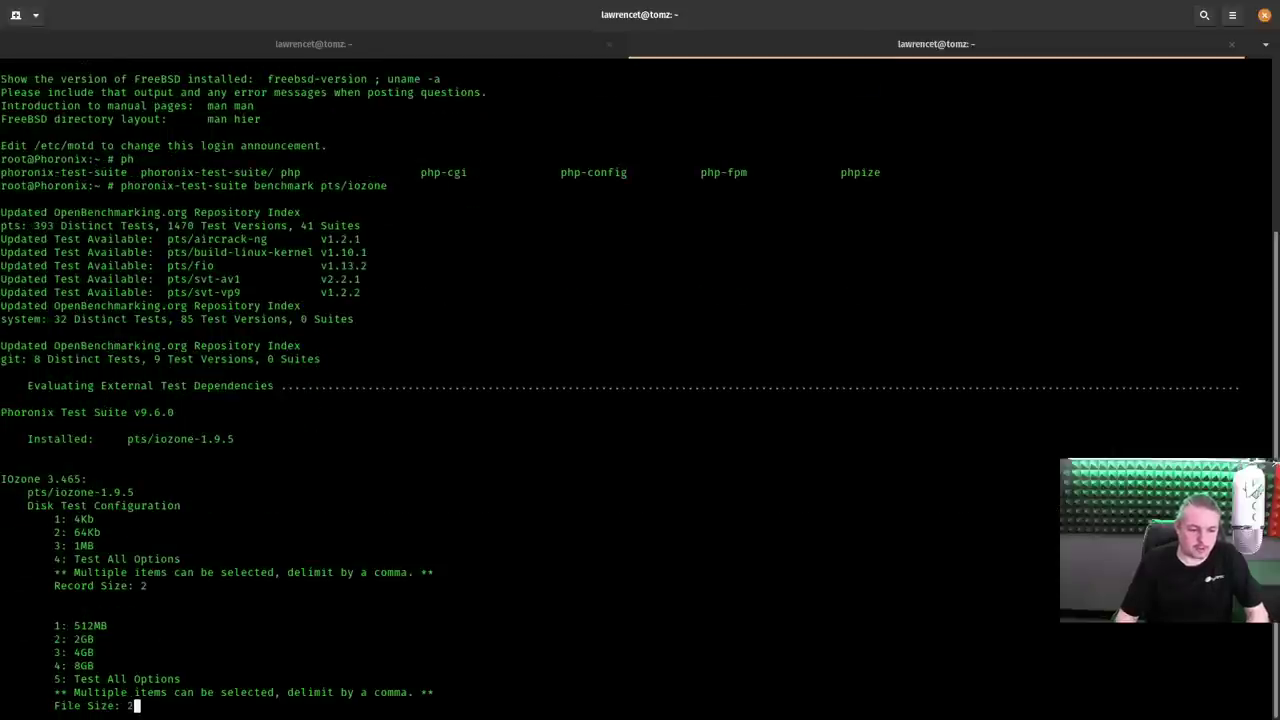
{"action": "type", "text": "2"}
{"action": "key", "text": "Return"}
{"action": "type", "text": "3"}
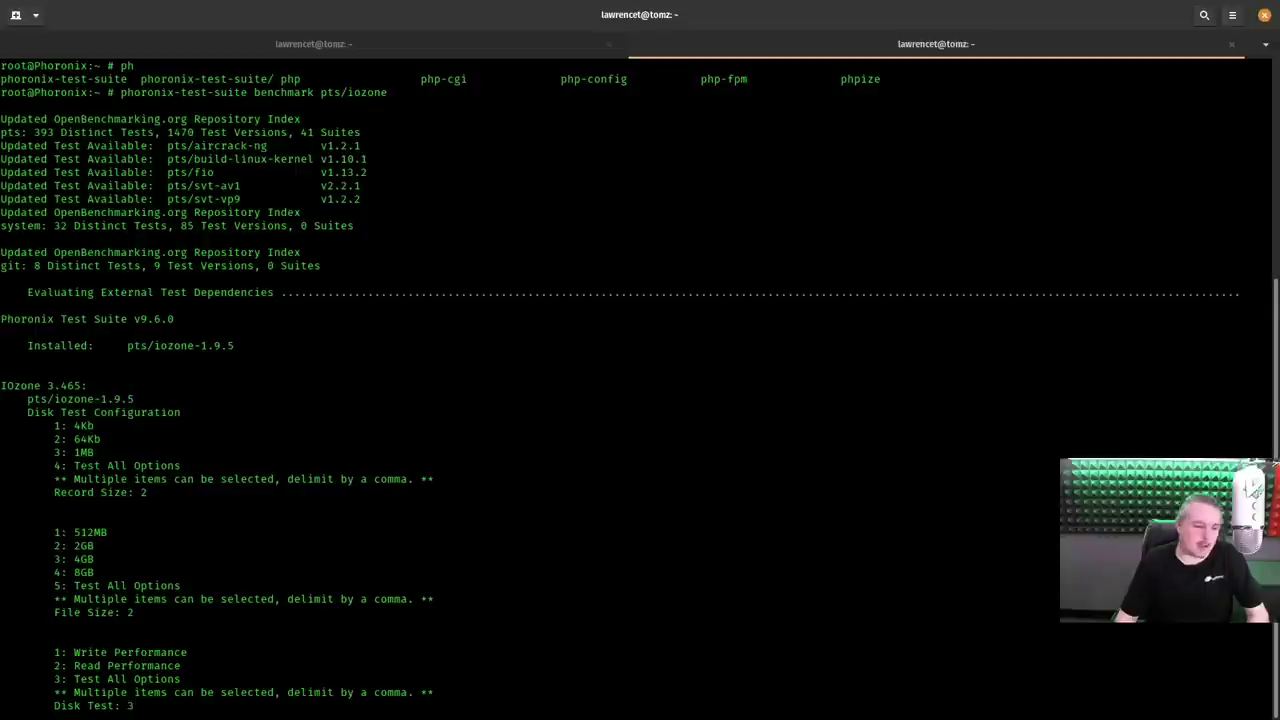
{"action": "key", "text": "Return"}
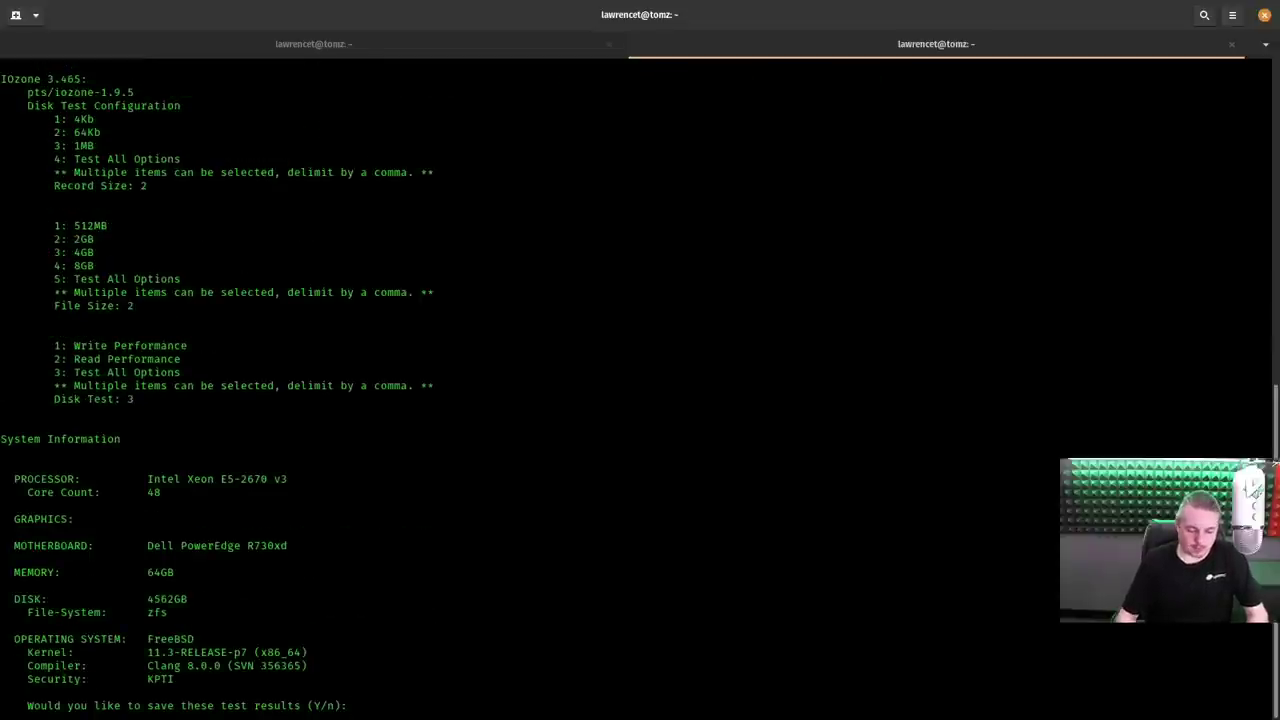
Save the results as LTS Dell R730XD with run name 24 drives 3x8 Z2 VDEV, keep the current description and start the benchmark.
{"action": "type", "text": "y"}
{"action": "key", "text": "Return"}
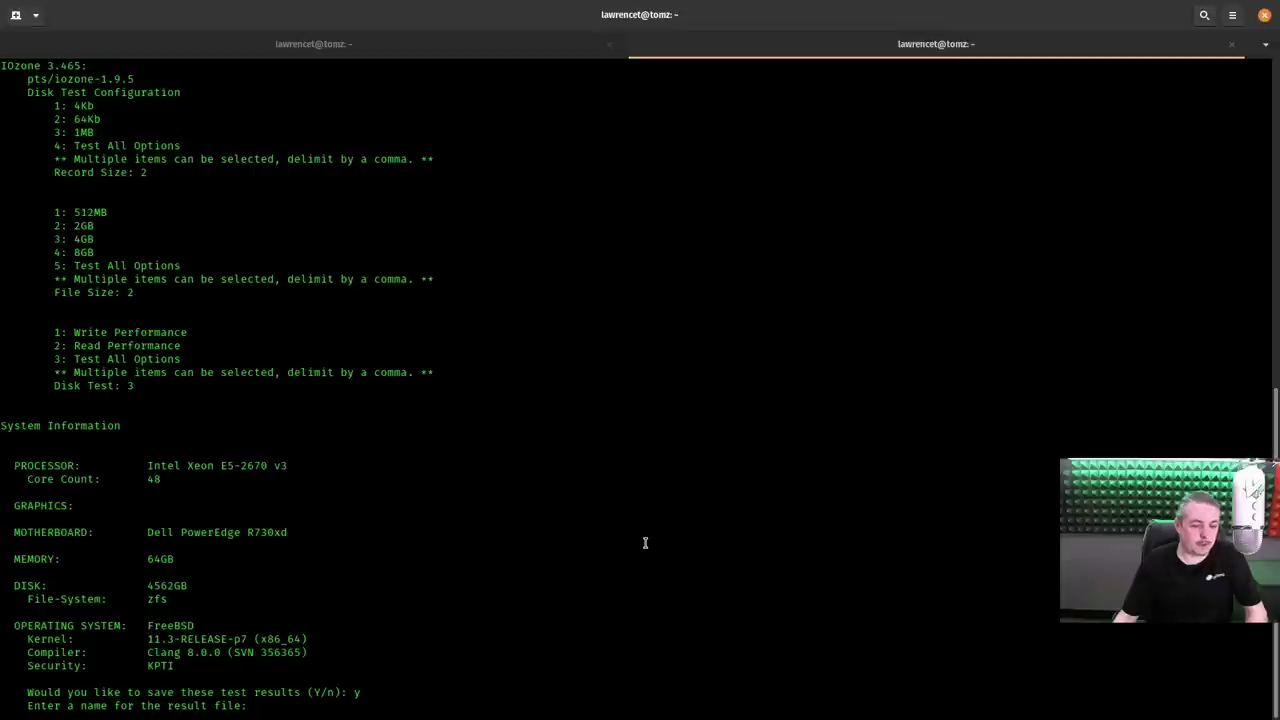
{"action": "type", "text": "LTS "}
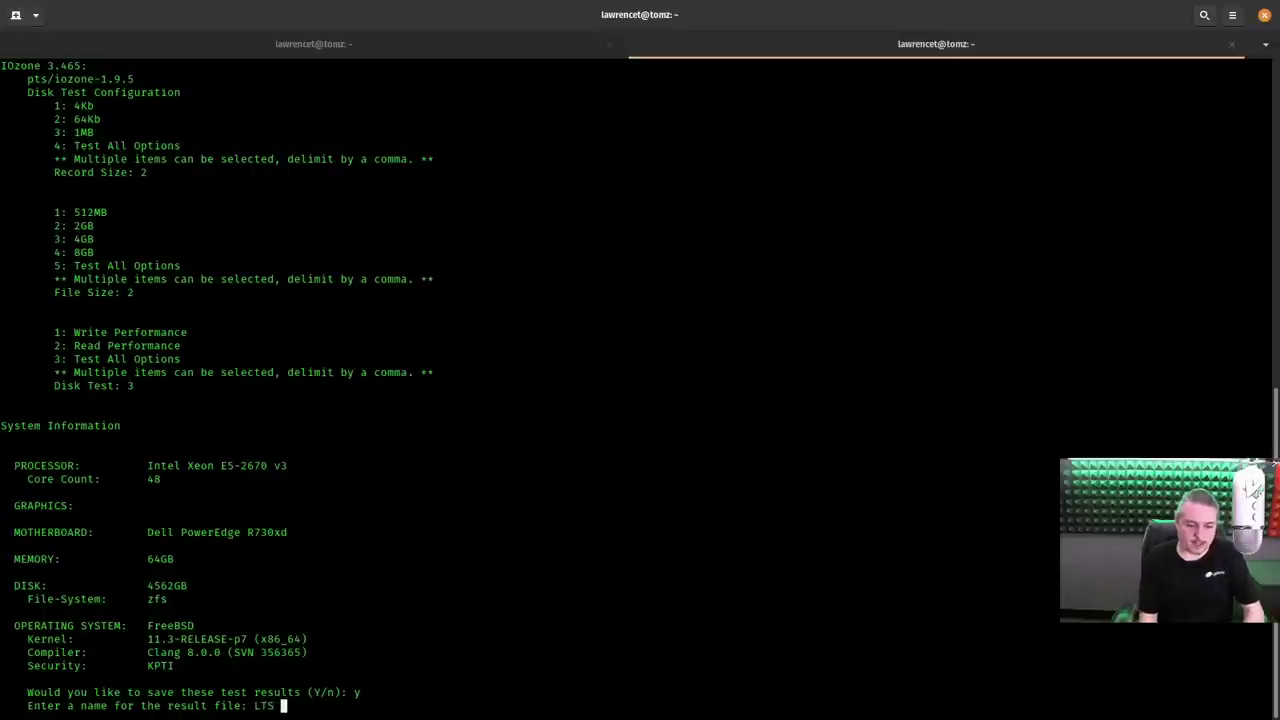
{"action": "type", "text": "Dell "}
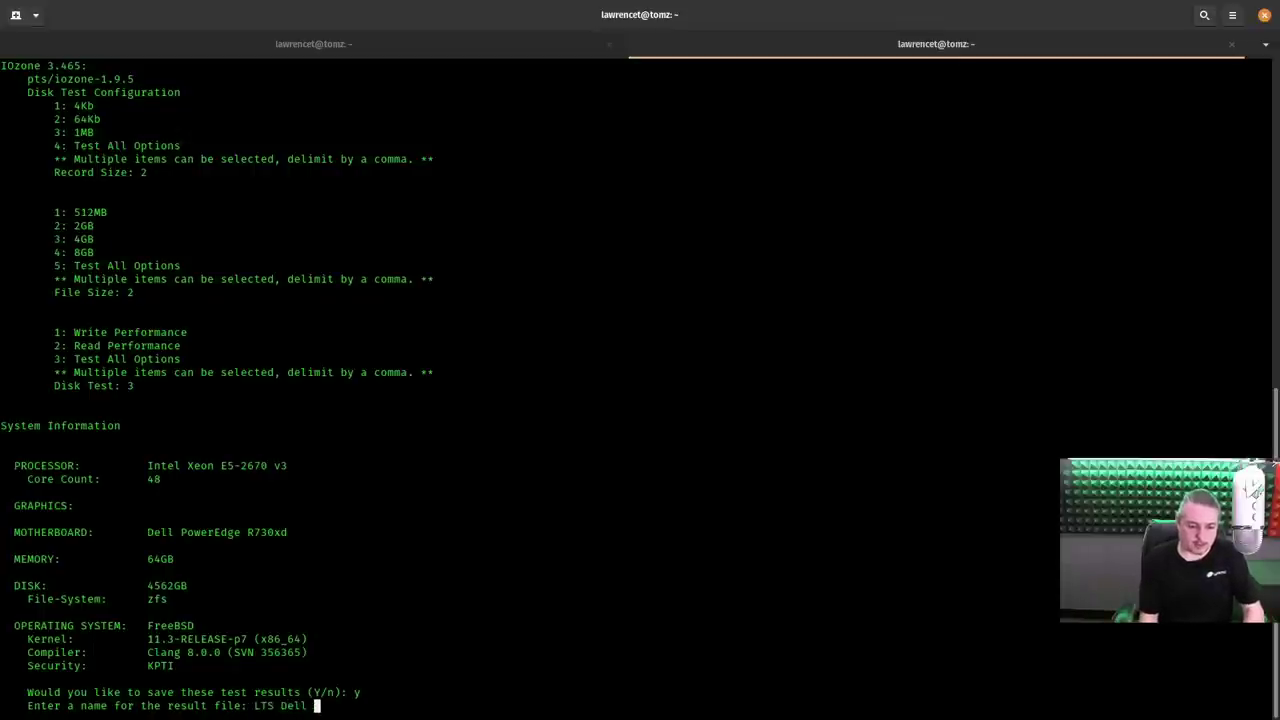
{"action": "type", "text": "R730X"}
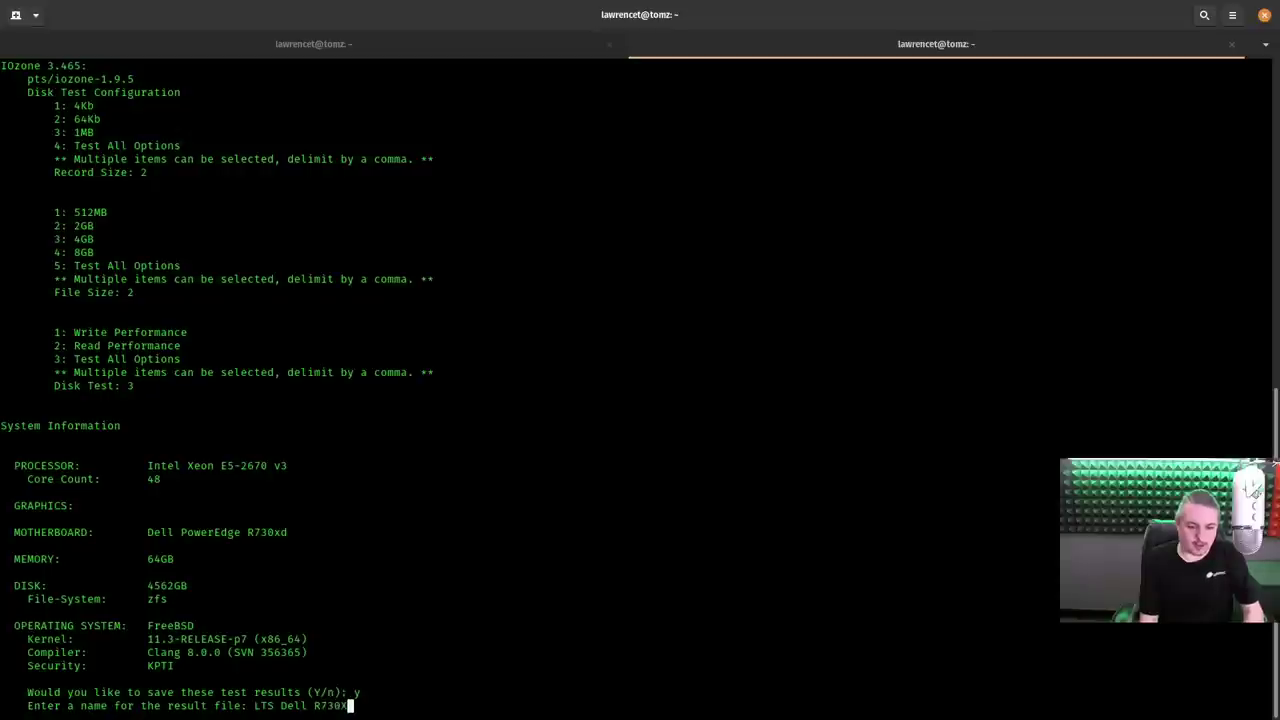
{"action": "type", "text": "D"}
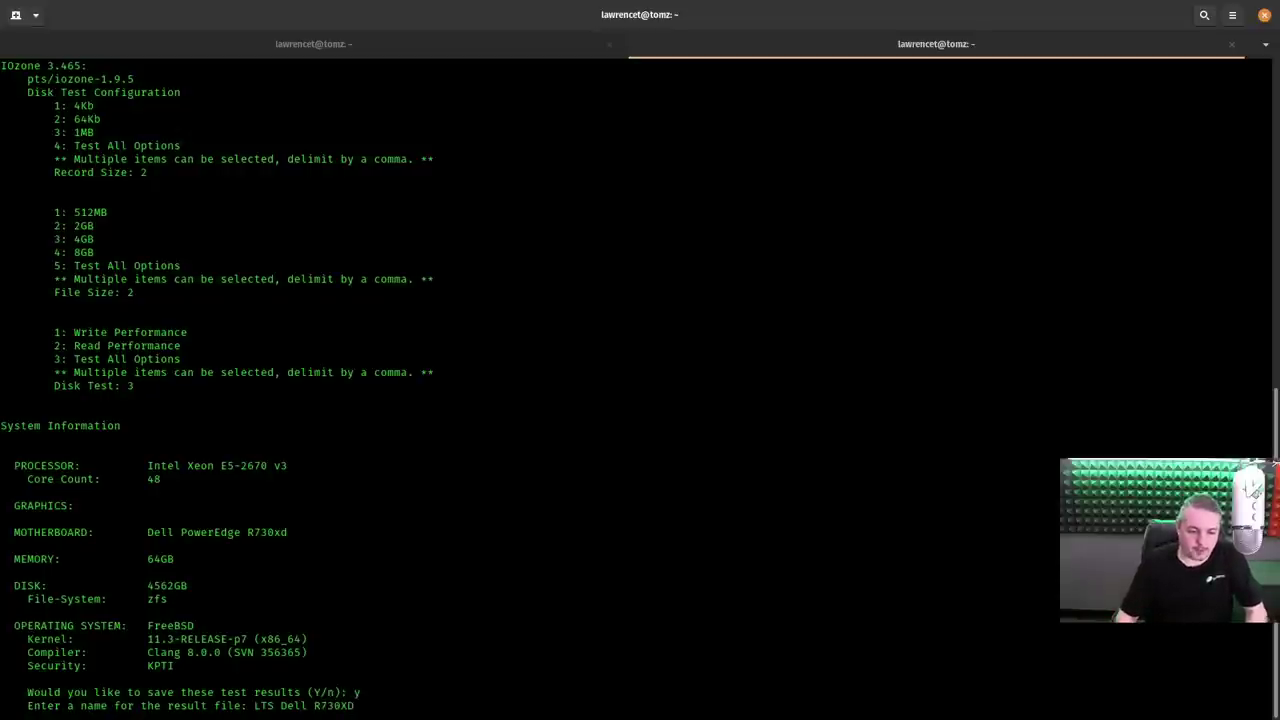
{"action": "key", "text": "Return"}
{"action": "type", "text": "24 drives 3x8 Z2 VDEV"}
{"action": "key", "text": "Return"}
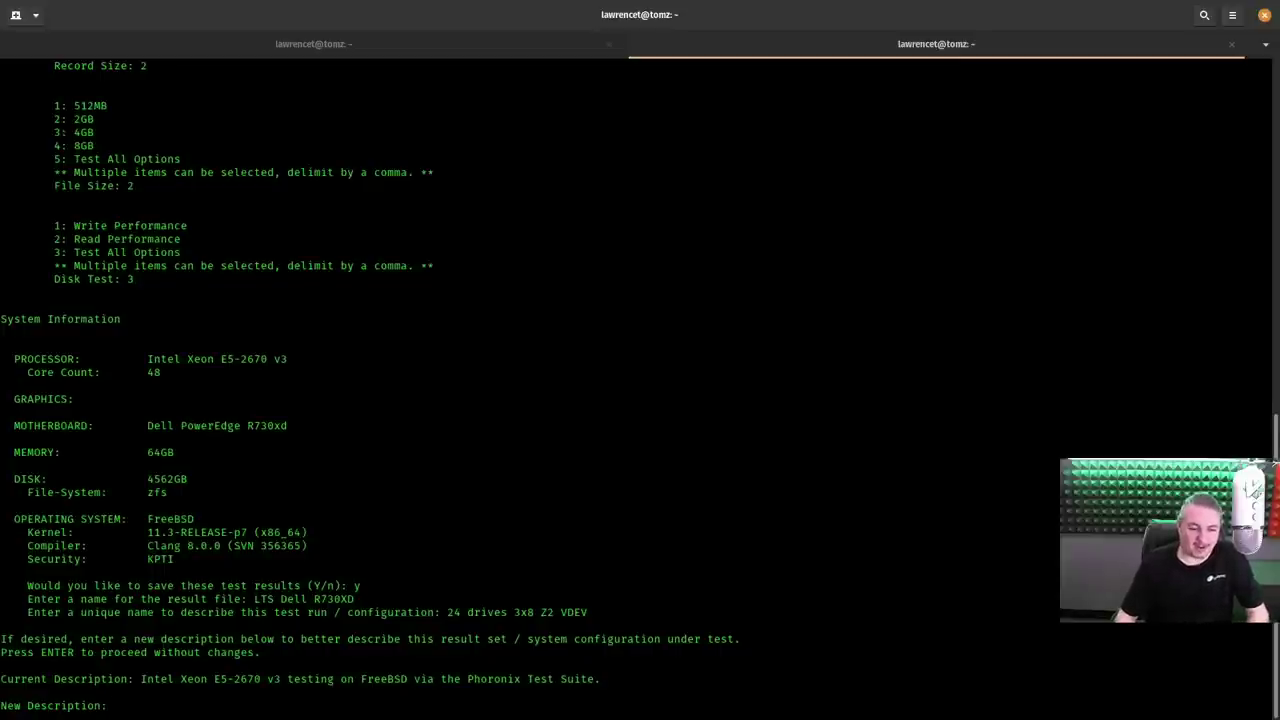
{"action": "key", "text": "Return"}
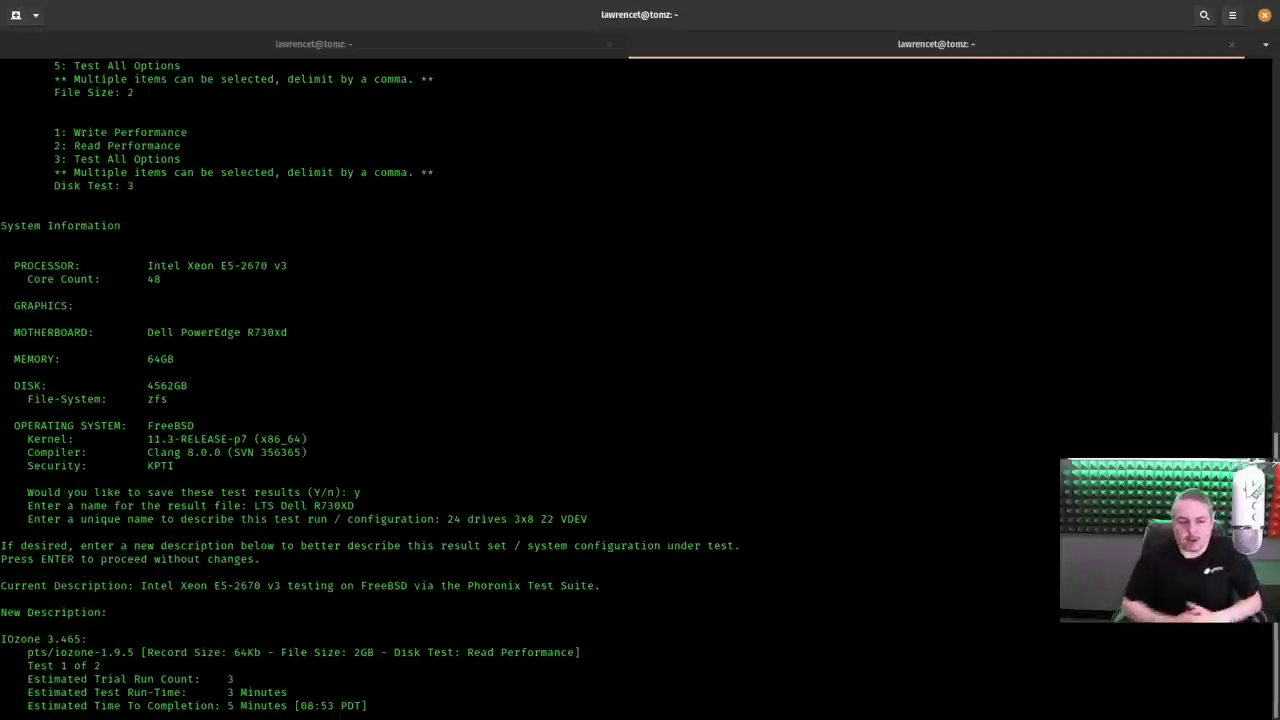
Monitor per-disk pool activity every second with zpool iostat -v 1 in the FreeNAS host's SSH session.
{"action": "left_click", "coordinate": [365, 45]}
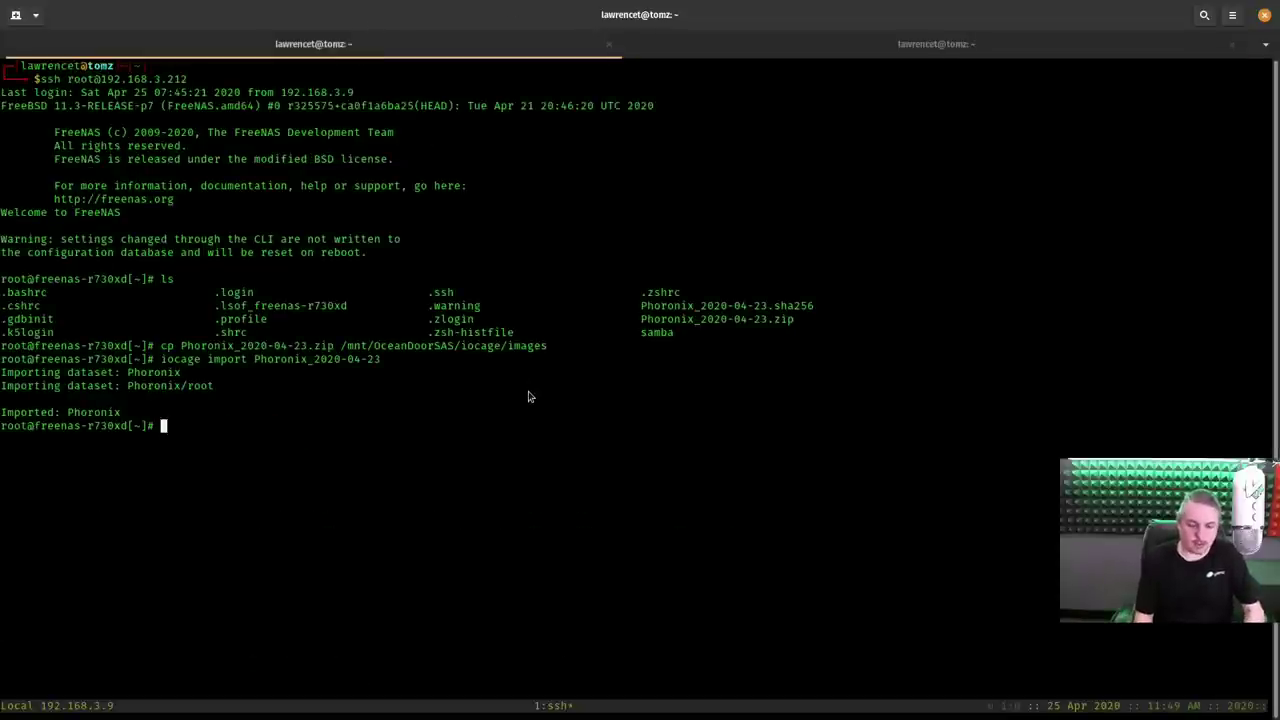
{"action": "type", "text": "zpool "}
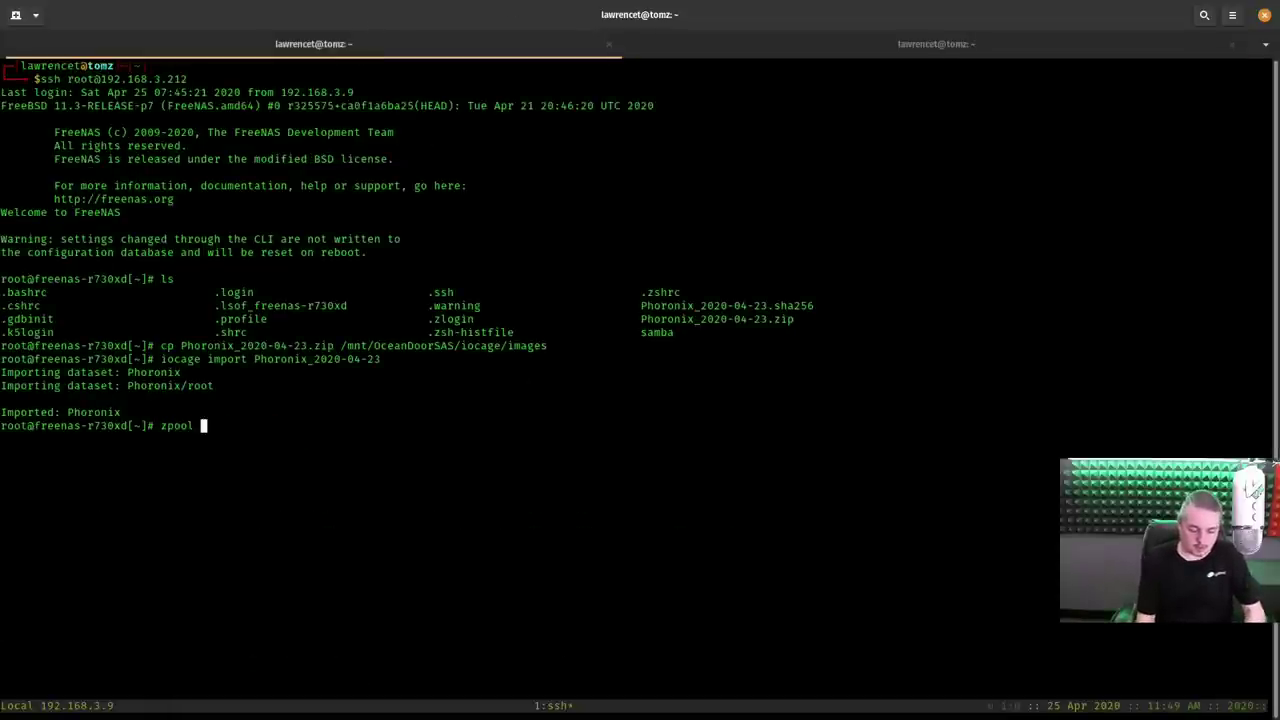
{"action": "type", "text": "iots"}
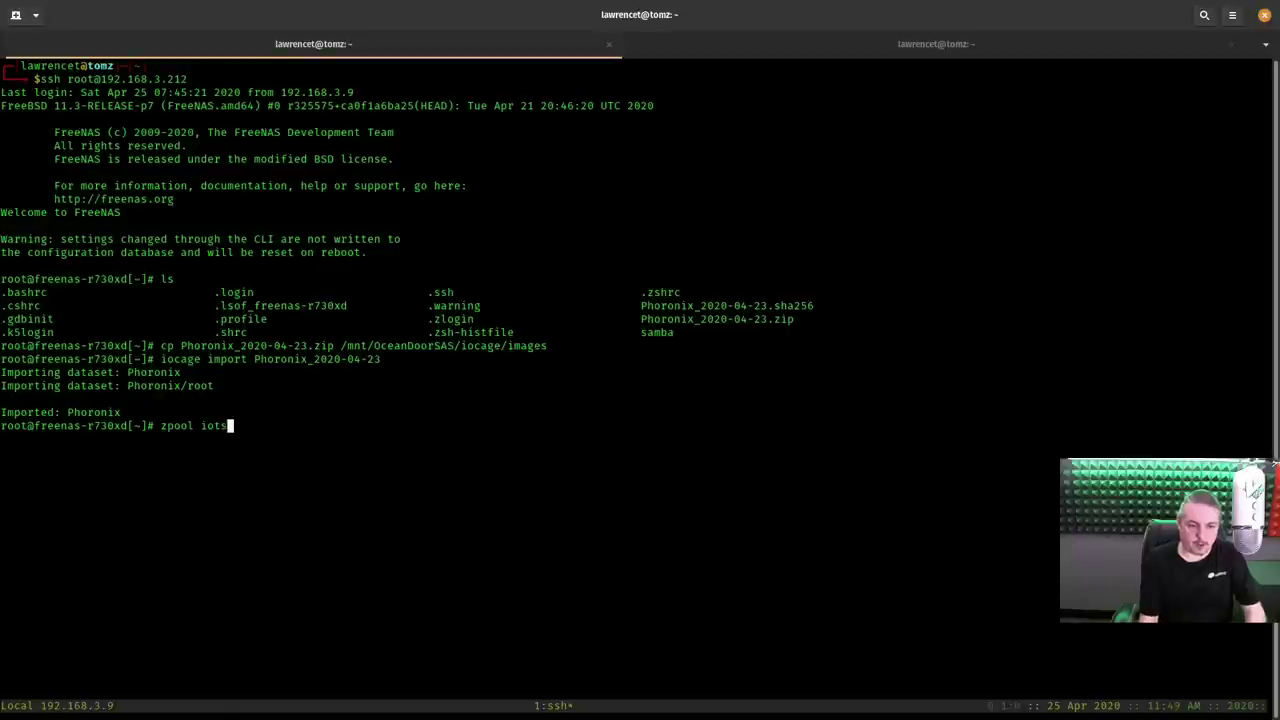
{"action": "key", "text": "BackSpace"}
{"action": "key", "text": "BackSpace"}
{"action": "type", "text": "stat -v 1"}
{"action": "key", "text": "Return"}
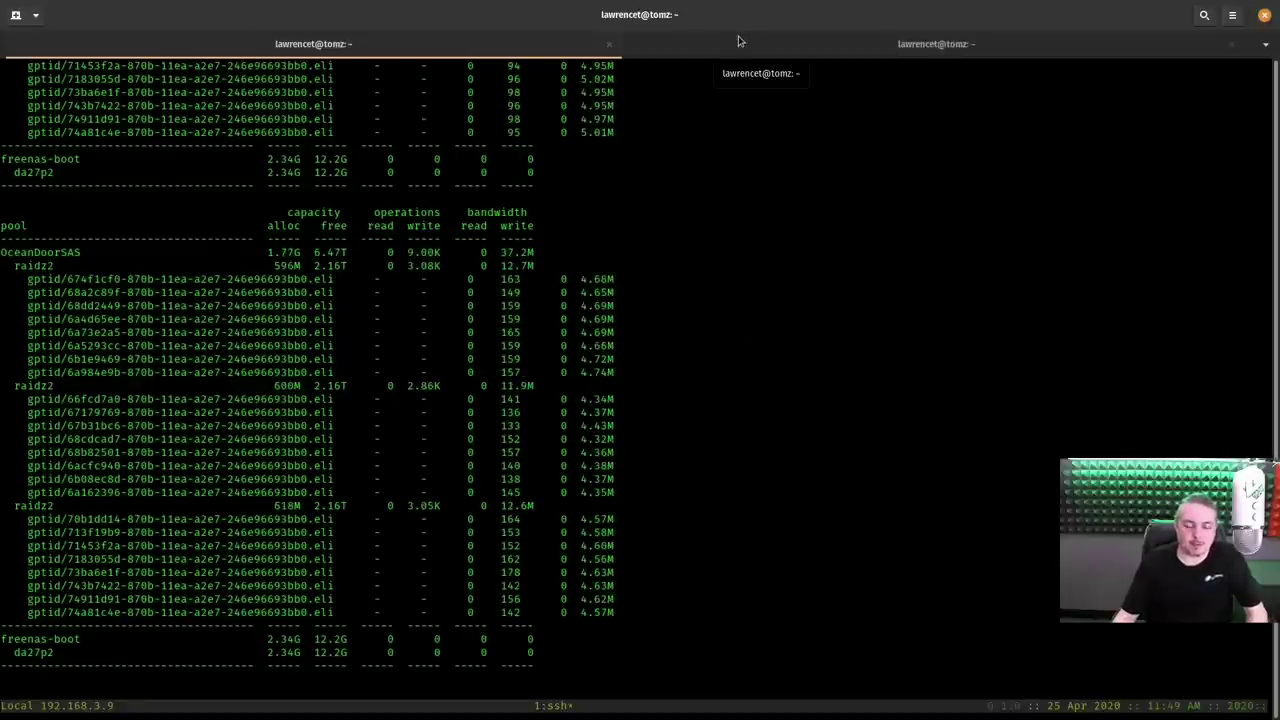
Return to the Phoronix jail session, view the text results and upload them to OpenBenchmarking.org with the system logs attached.
{"action": "left_click", "coordinate": [739, 42]}
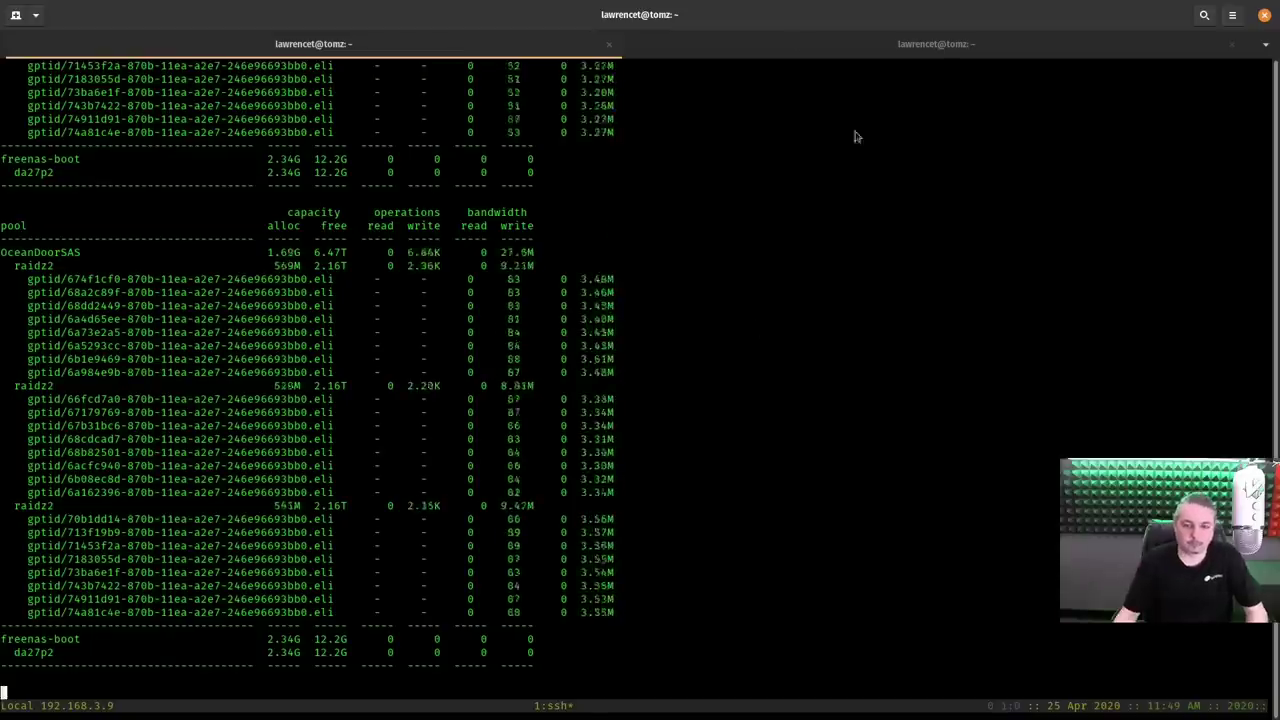
{"action": "left_click", "coordinate": [799, 42]}
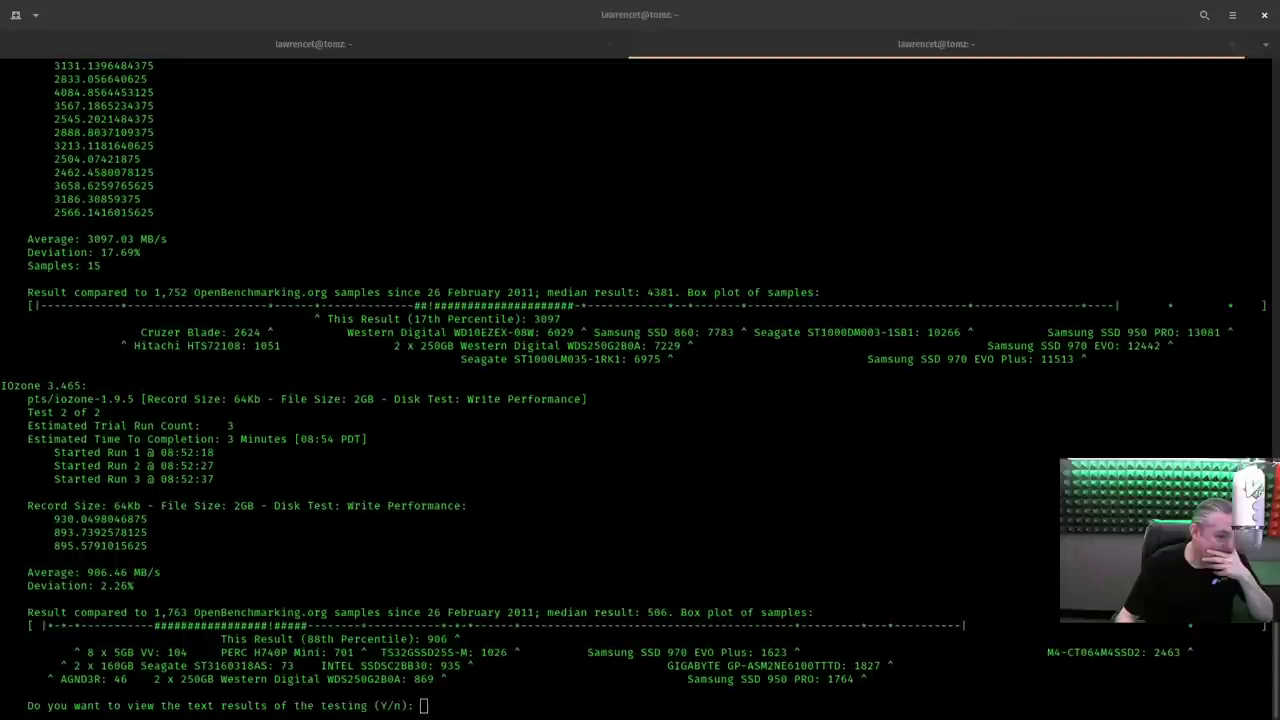
{"action": "left_click", "coordinate": [763, 492]}
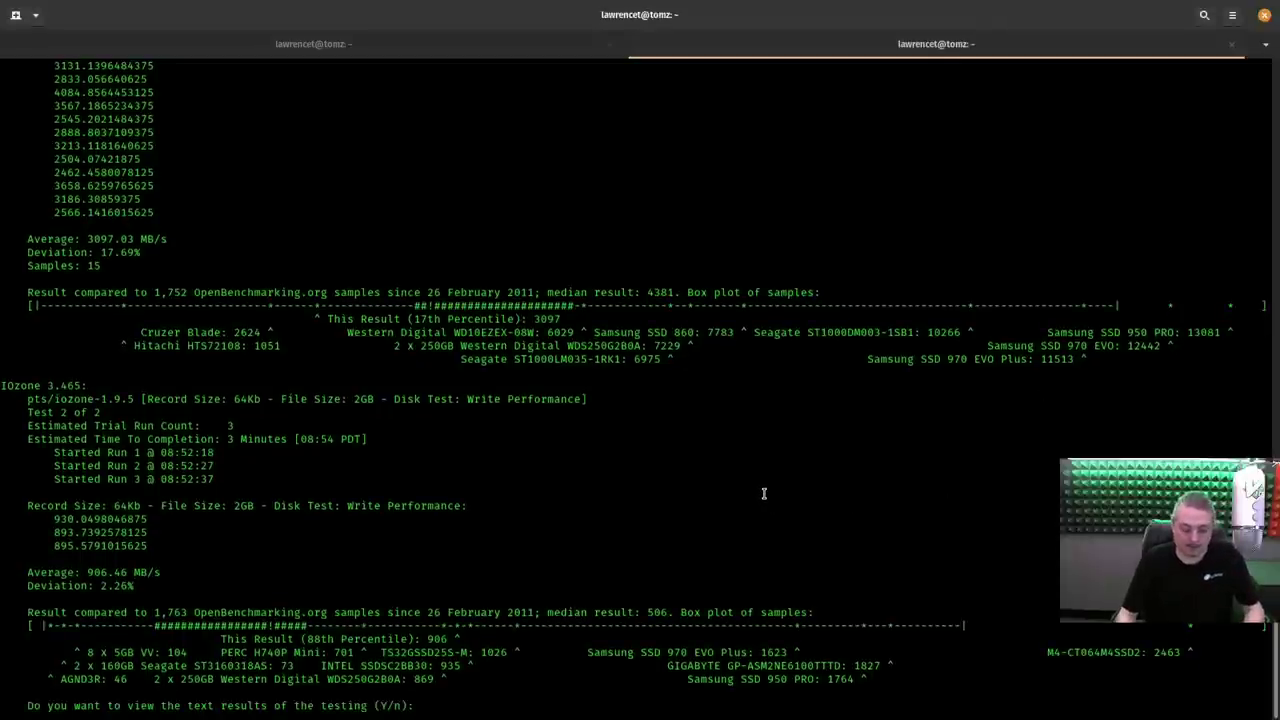
{"action": "type", "text": "y"}
{"action": "key", "text": "Return"}
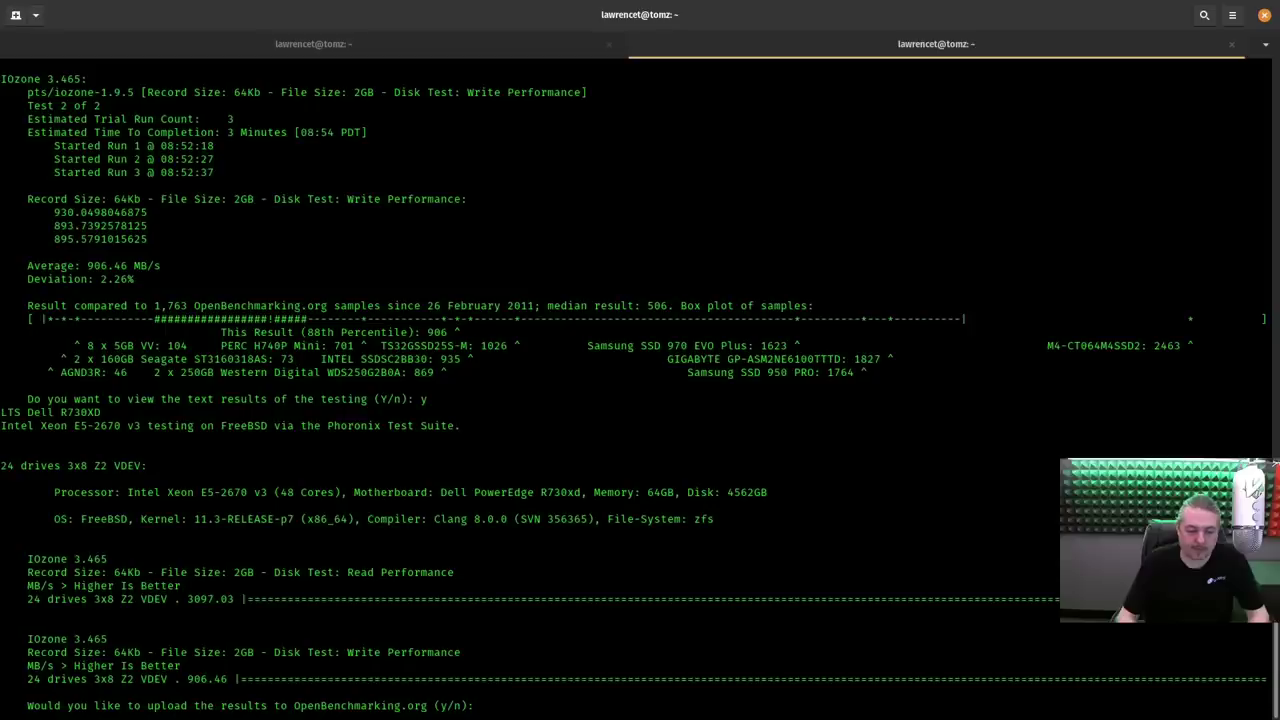
{"action": "type", "text": "y"}
{"action": "key", "text": "Return"}
{"action": "type", "text": "y"}
{"action": "key", "text": "Return"}
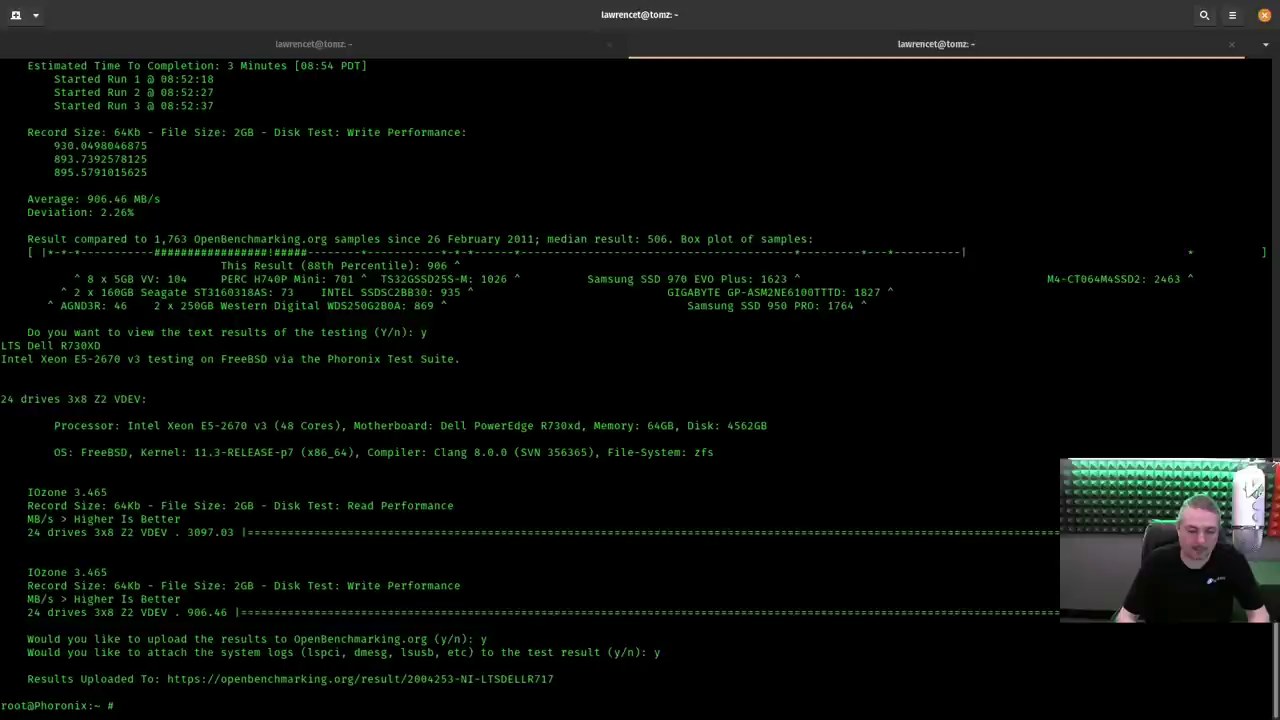
Copy the uploaded result's link, open it in a new browser tab and view the IOzone read and write performance graphs.
{"action": "right_click", "coordinate": [390, 680]}
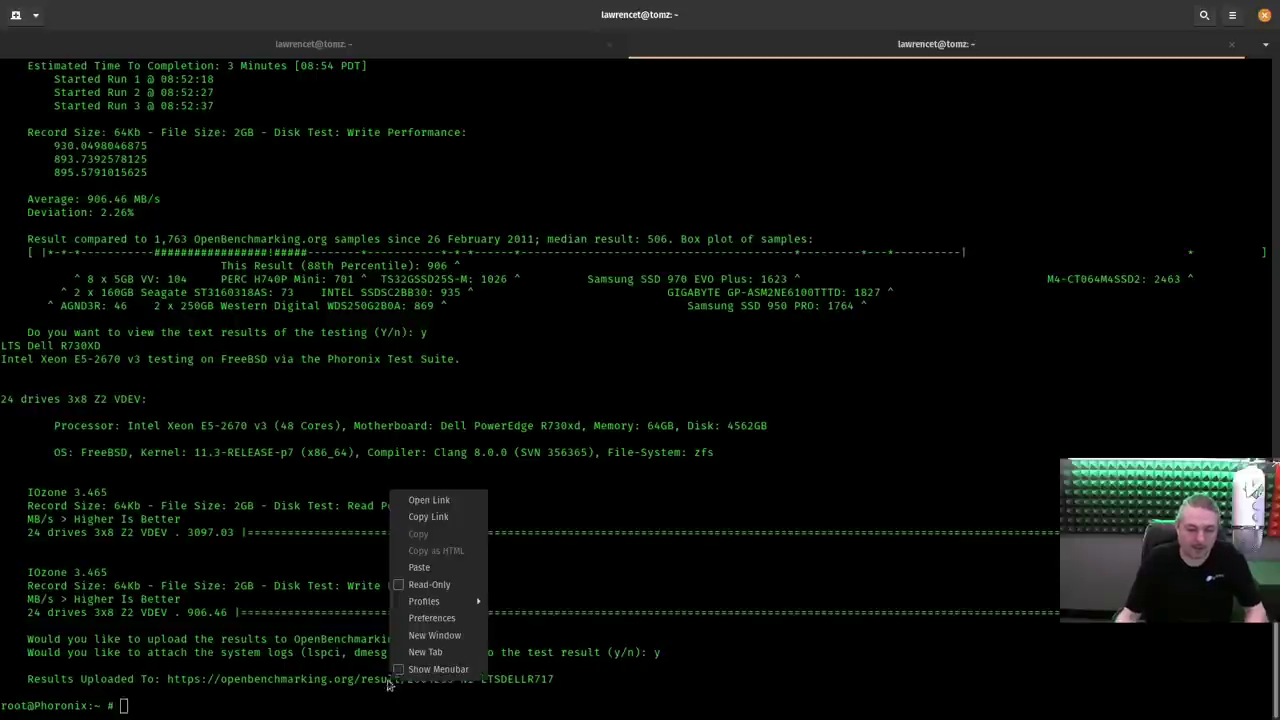
{"action": "left_click", "coordinate": [430, 516]}
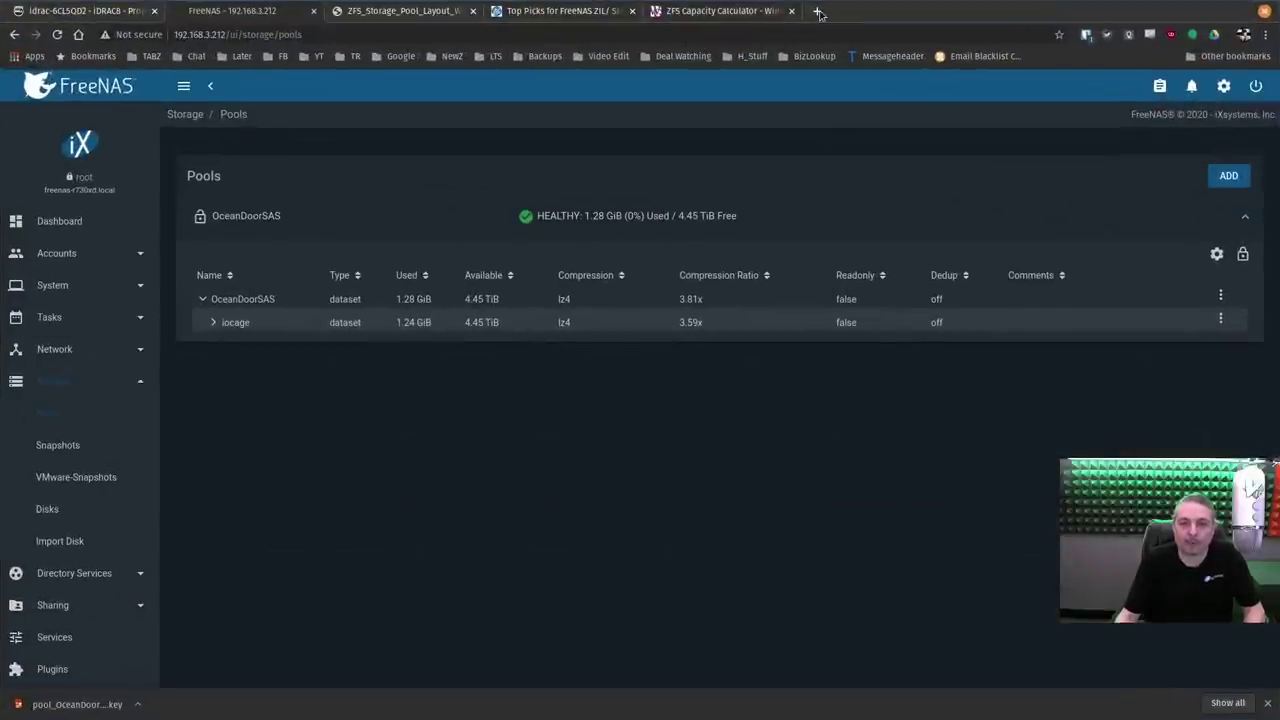
{"action": "left_click", "coordinate": [818, 12]}
{"action": "key", "text": "ctrl+v"}
{"action": "key", "text": "Return"}
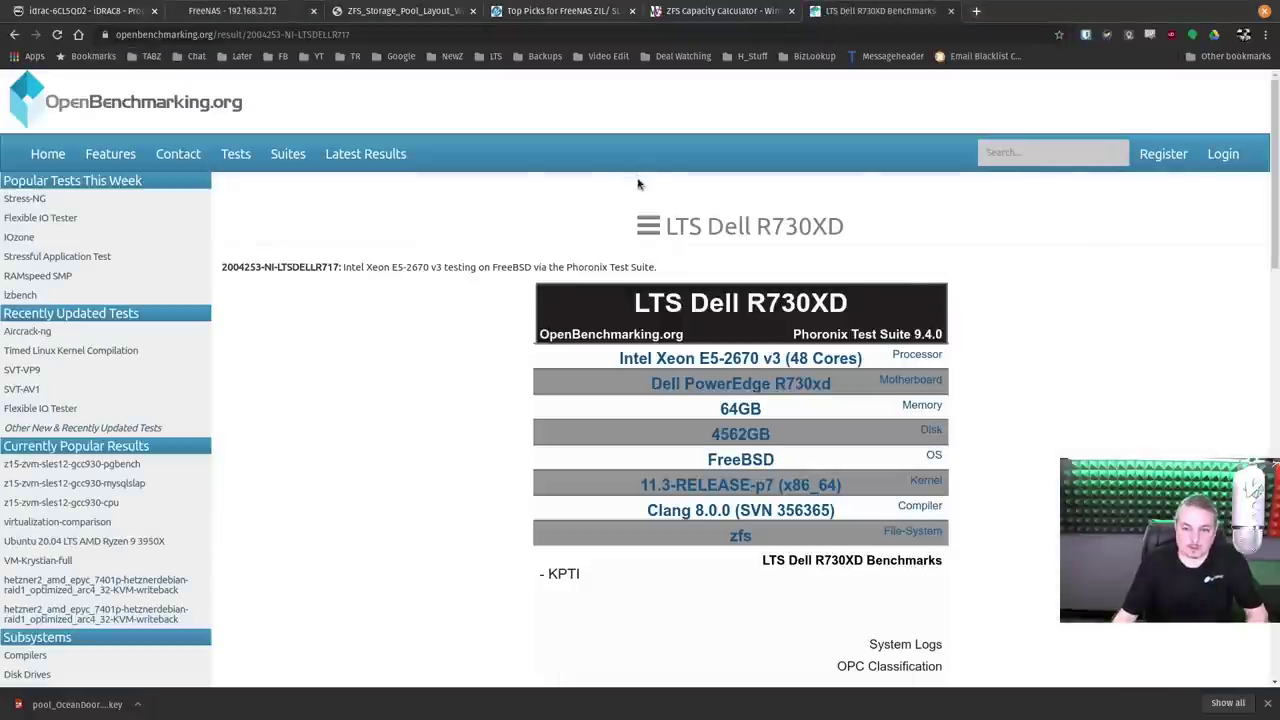
{"action": "left_click_drag", "start_coordinate": [1265, 130], "coordinate": [1265, 407]}
{"action": "scroll", "coordinate": [1265, 407], "scroll_direction": "down", "scroll_amount": 3}
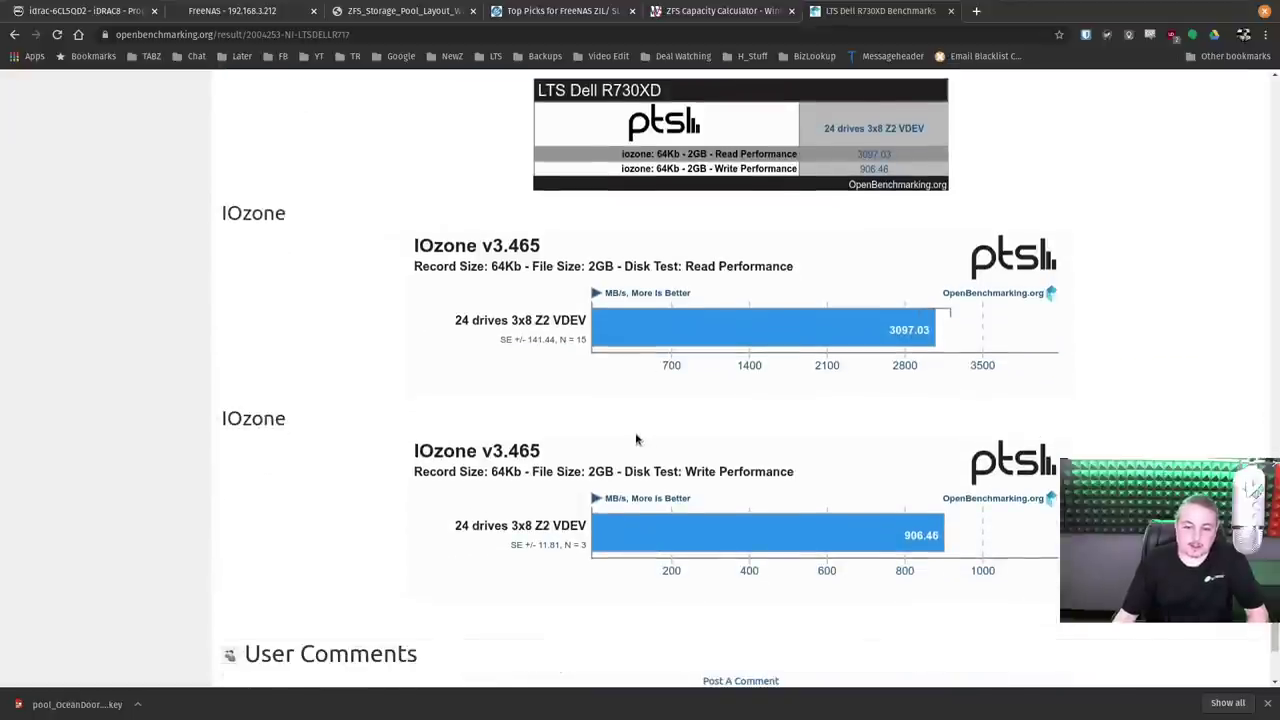
{"action": "scroll", "coordinate": [636, 440], "scroll_direction": "down", "scroll_amount": 1}
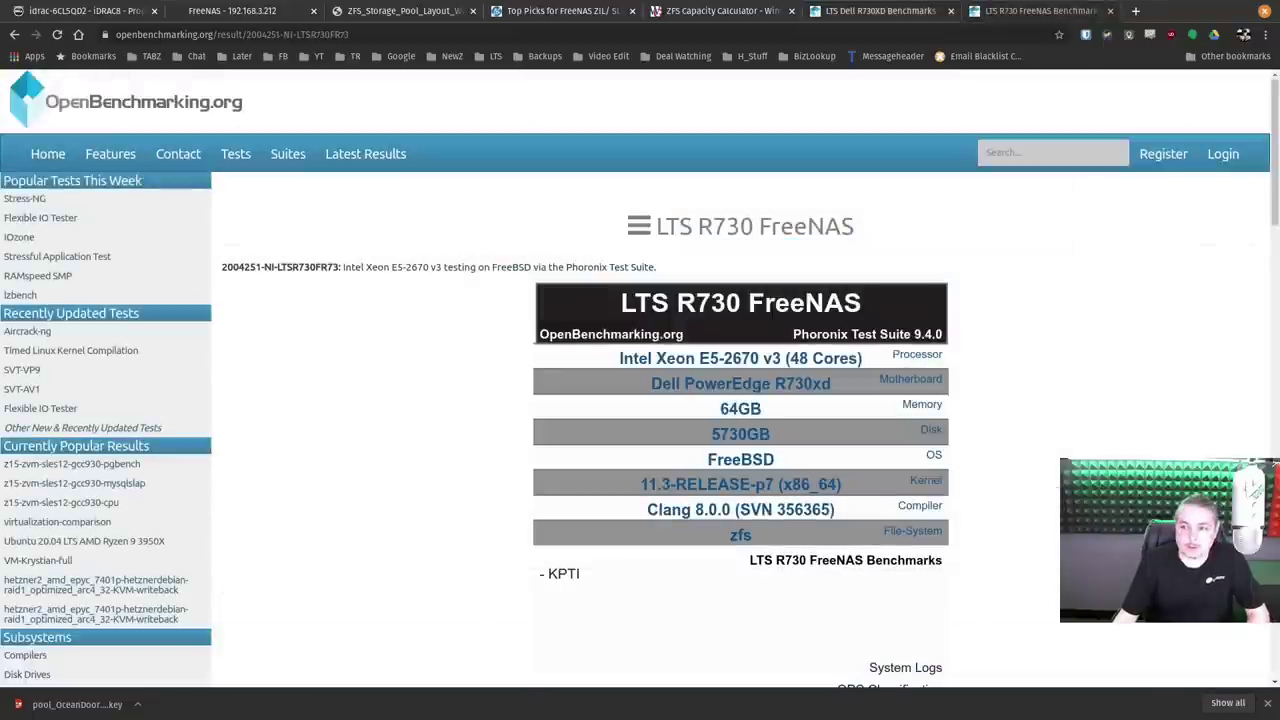
Compare the read performance of the 24 drives Z2 SSD LOG run in LTS R730 FreeNAS with the LTS Dell R730XD result.
{"action": "scroll", "coordinate": [1239, 403], "scroll_direction": "down", "scroll_amount": 15}
{"action": "scroll", "coordinate": [1239, 403], "scroll_direction": "down", "scroll_amount": 2}
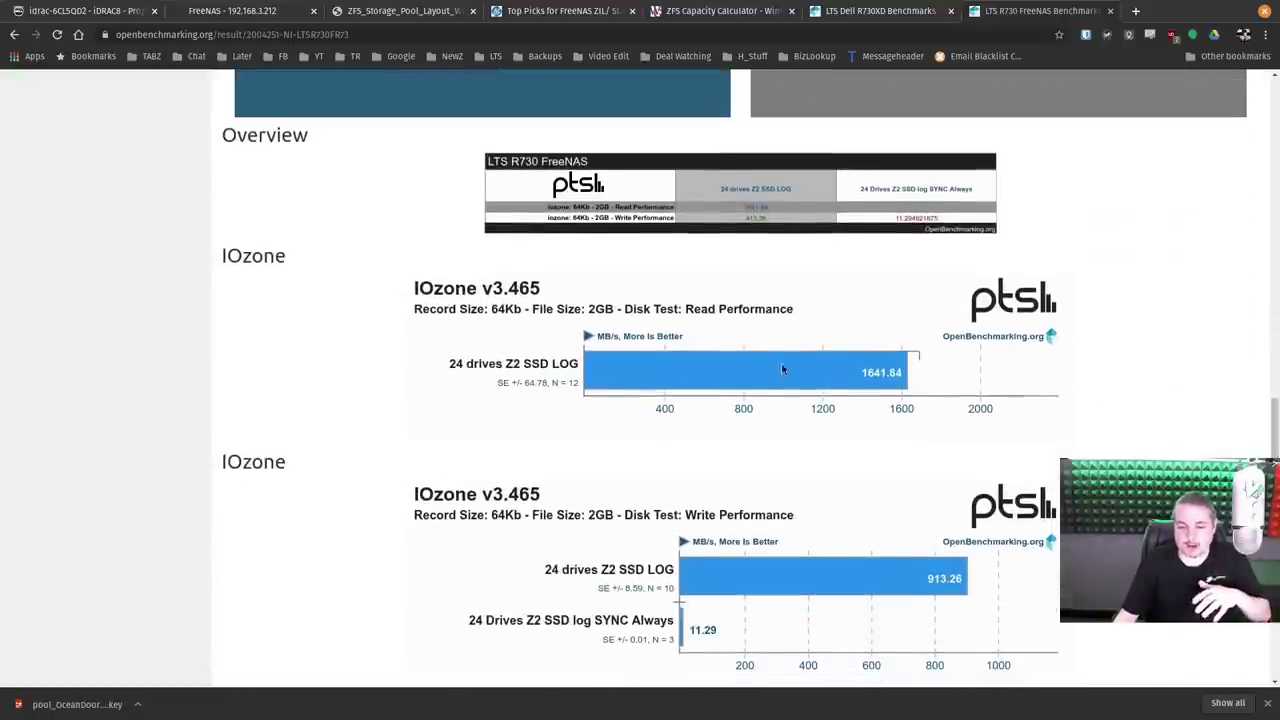
{"action": "mouse_move", "coordinate": [884, 370]}
{"action": "left_mouse_down"}
{"action": "mouse_move", "coordinate": [859, 375]}
{"action": "mouse_move", "coordinate": [890, 372]}
{"action": "left_mouse_up"}
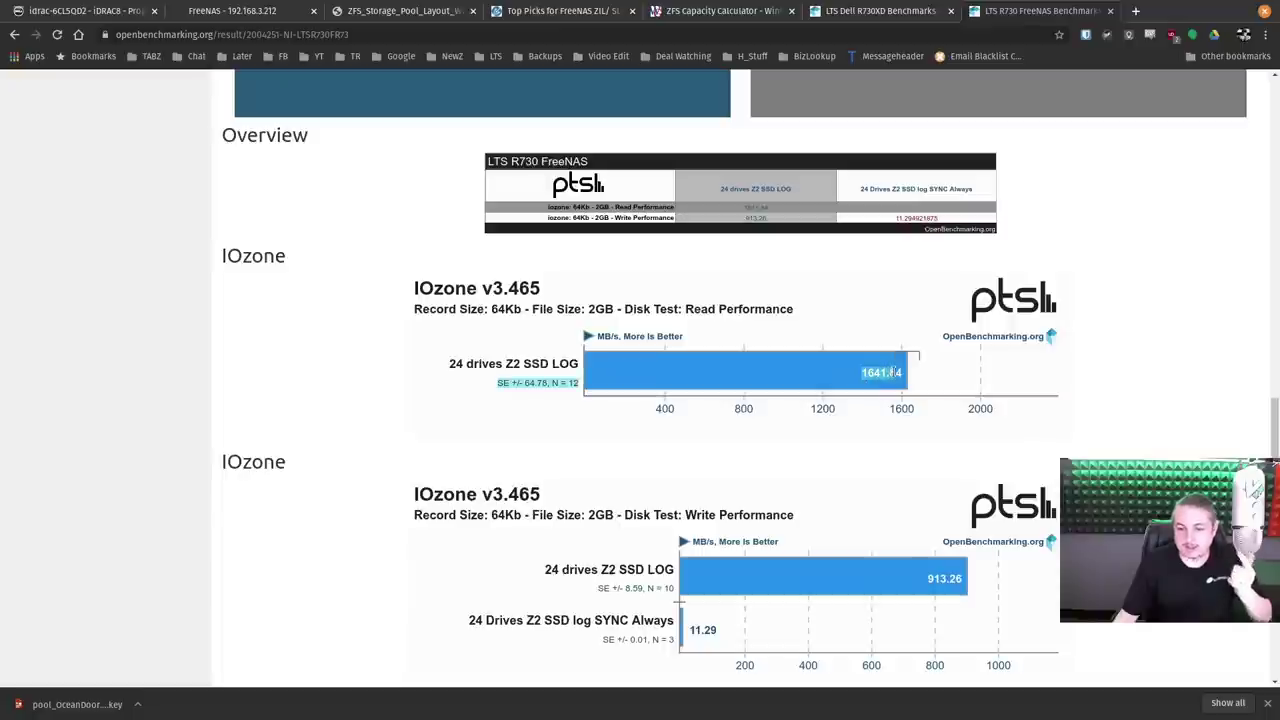
{"action": "left_click", "coordinate": [875, 375]}
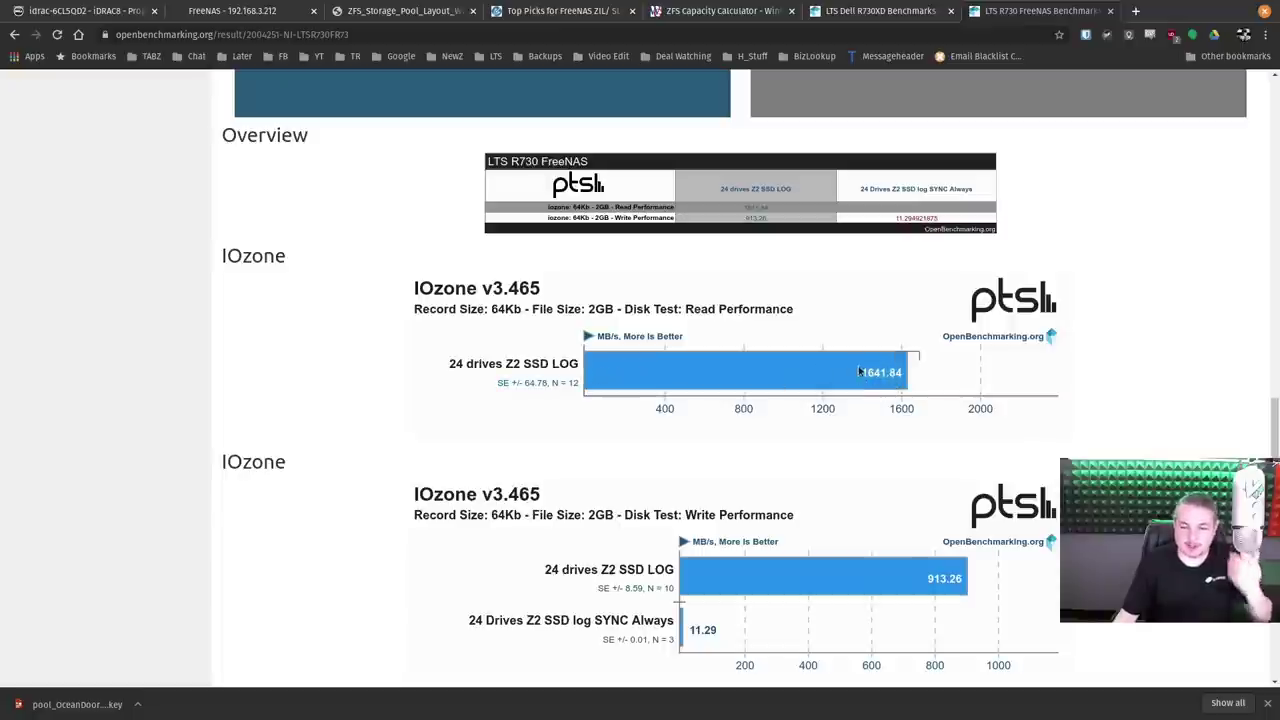
{"action": "left_click_drag", "start_coordinate": [862, 375], "coordinate": [906, 378]}
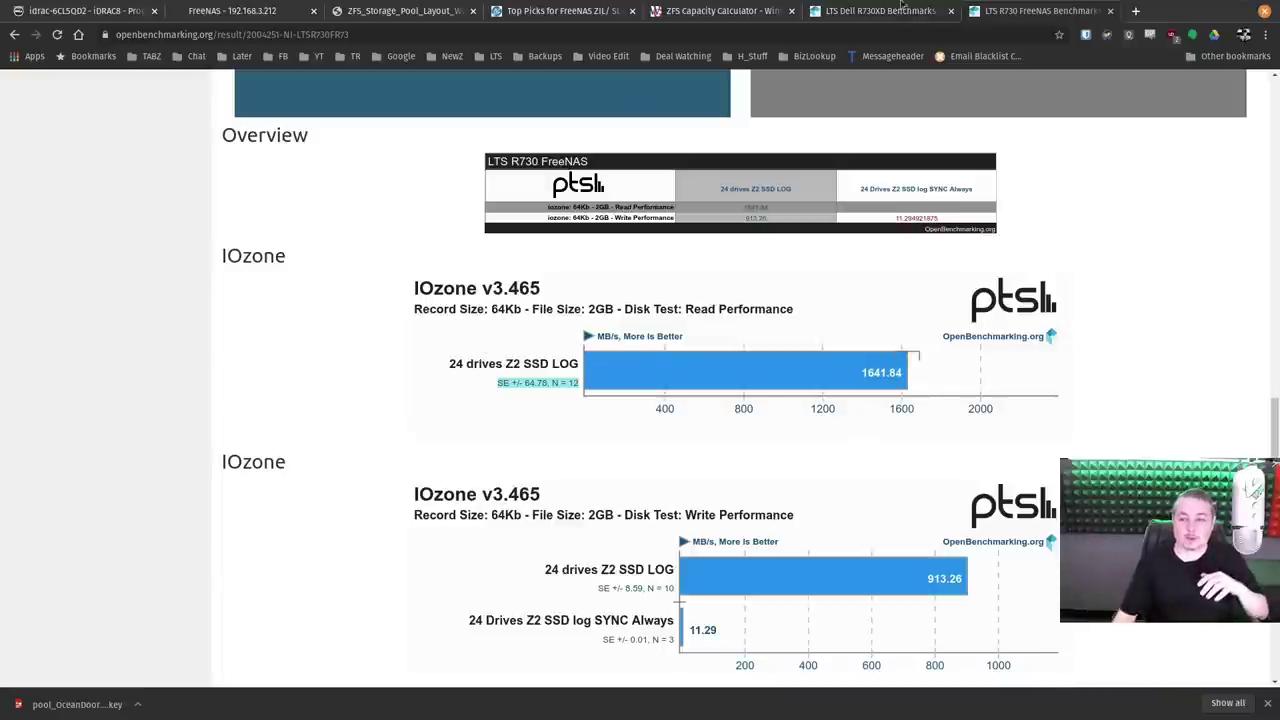
{"action": "key", "text": "ctrl+shift+Tab"}
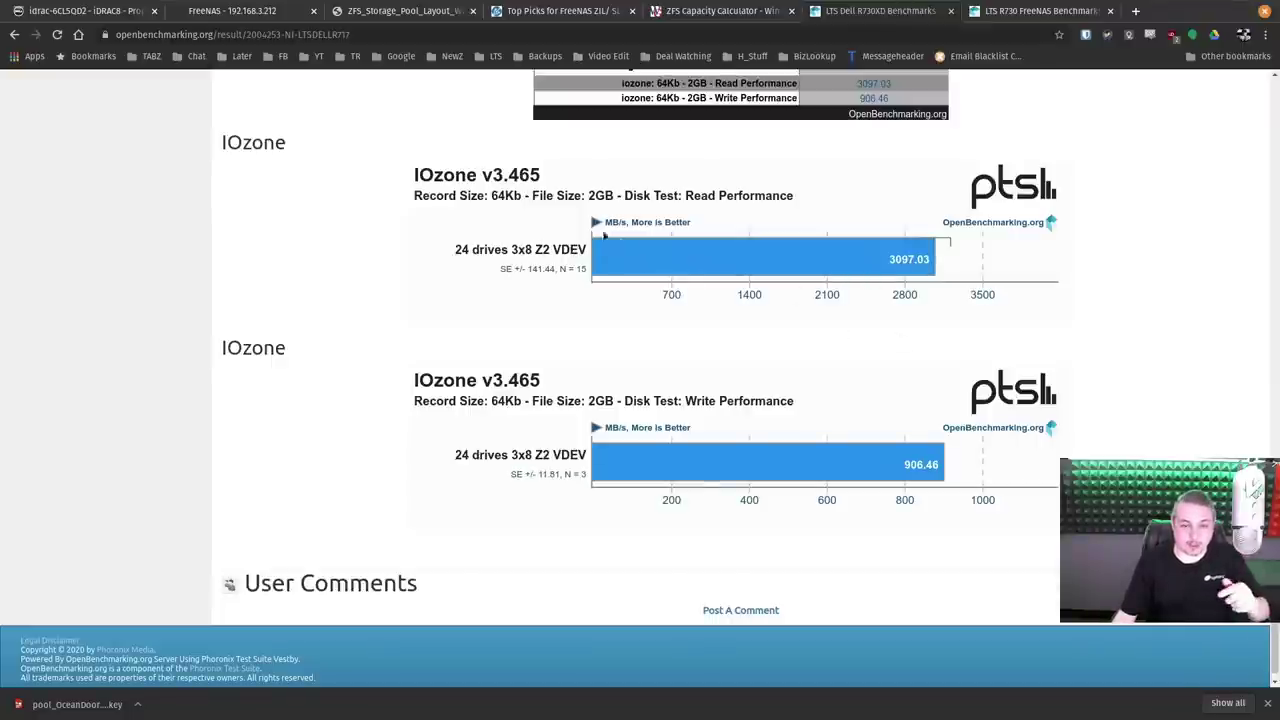
{"action": "key", "text": "ctrl+Tab"}
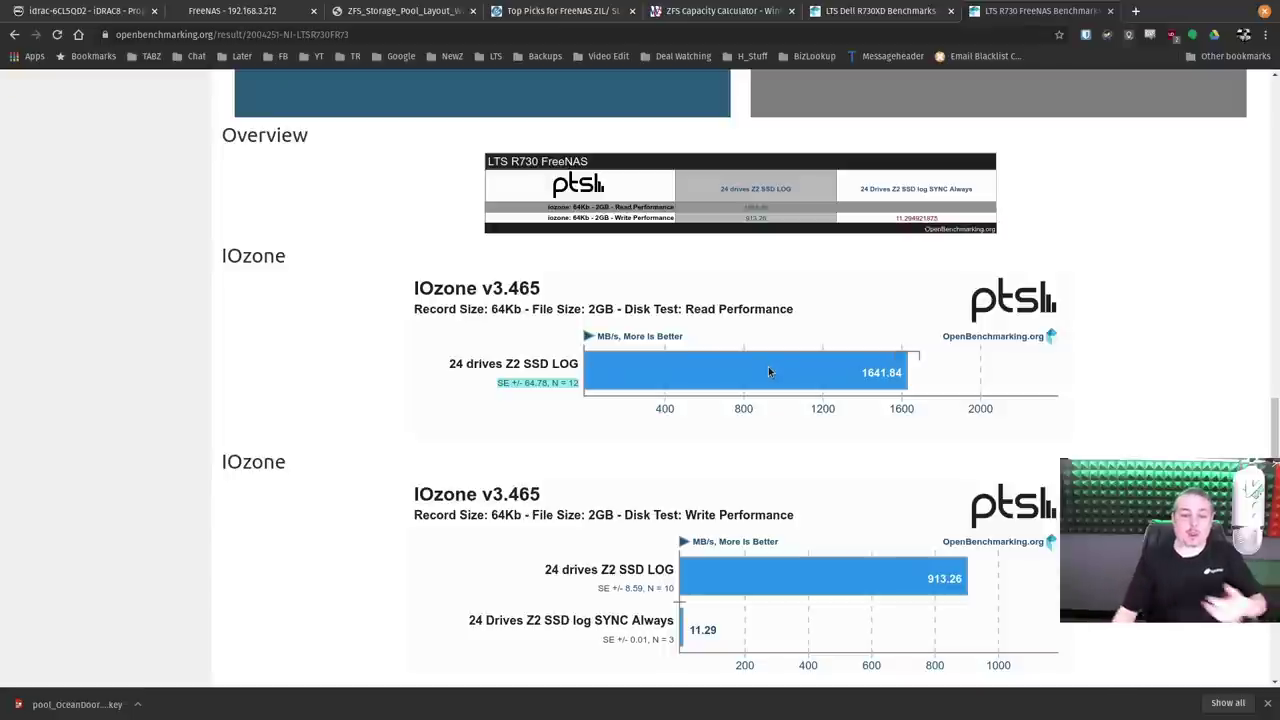
Compare write performance of the SSD log SYNC Always run and the 3x8 Z2 VDEV run, checking the FreeNAS pools page in between.
{"action": "scroll", "coordinate": [768, 372], "scroll_direction": "up", "scroll_amount": 5}
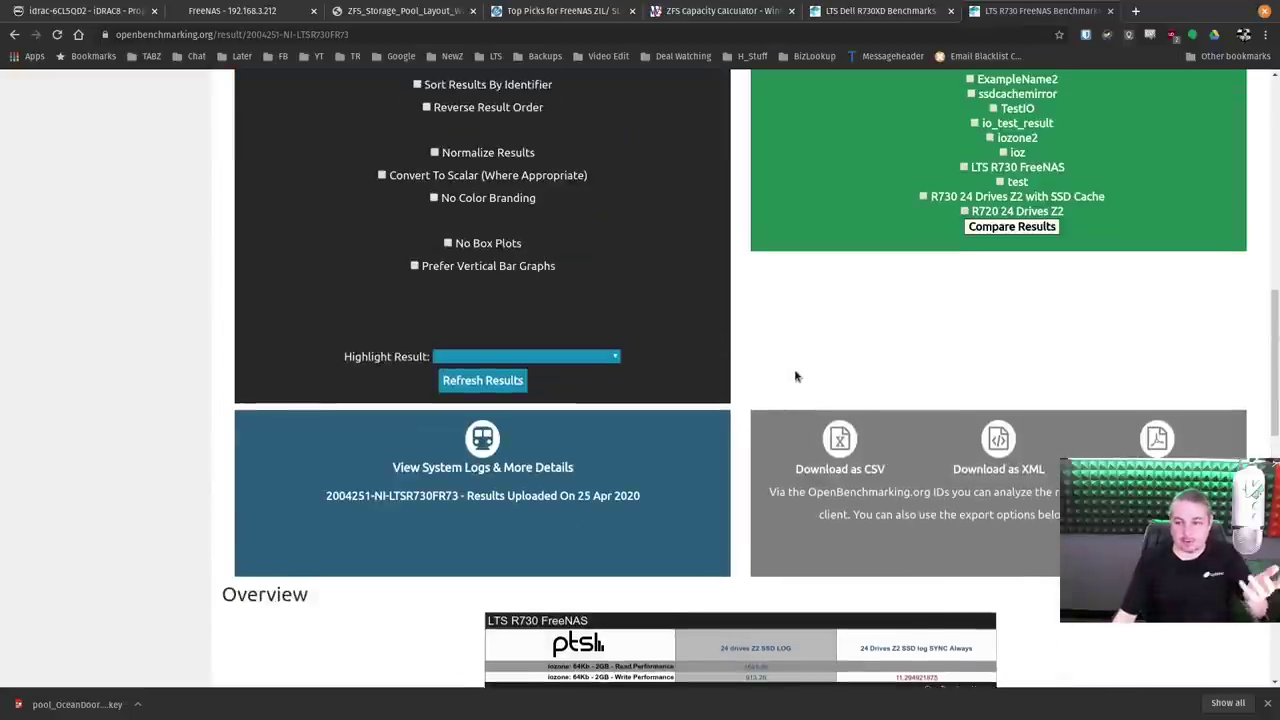
{"action": "scroll", "coordinate": [793, 379], "scroll_direction": "down", "scroll_amount": 6}
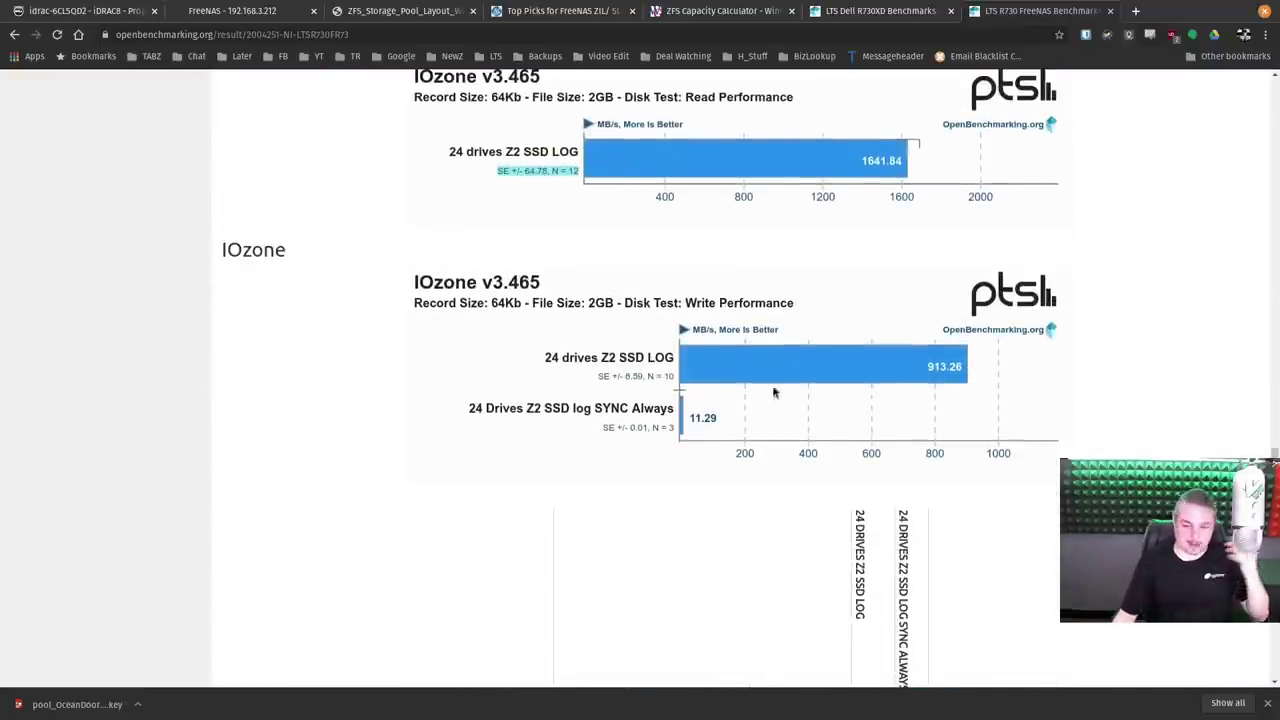
{"action": "left_click_drag", "start_coordinate": [469, 409], "coordinate": [628, 410]}
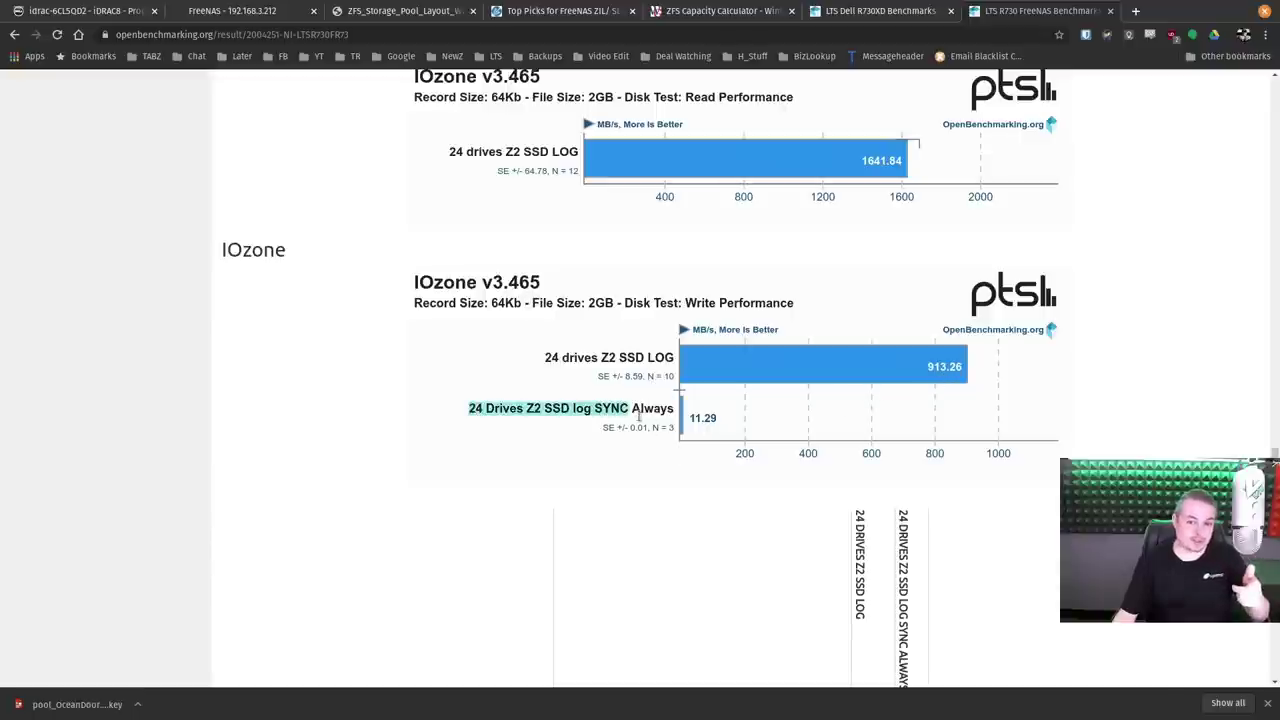
{"action": "left_click", "coordinate": [880, 12]}
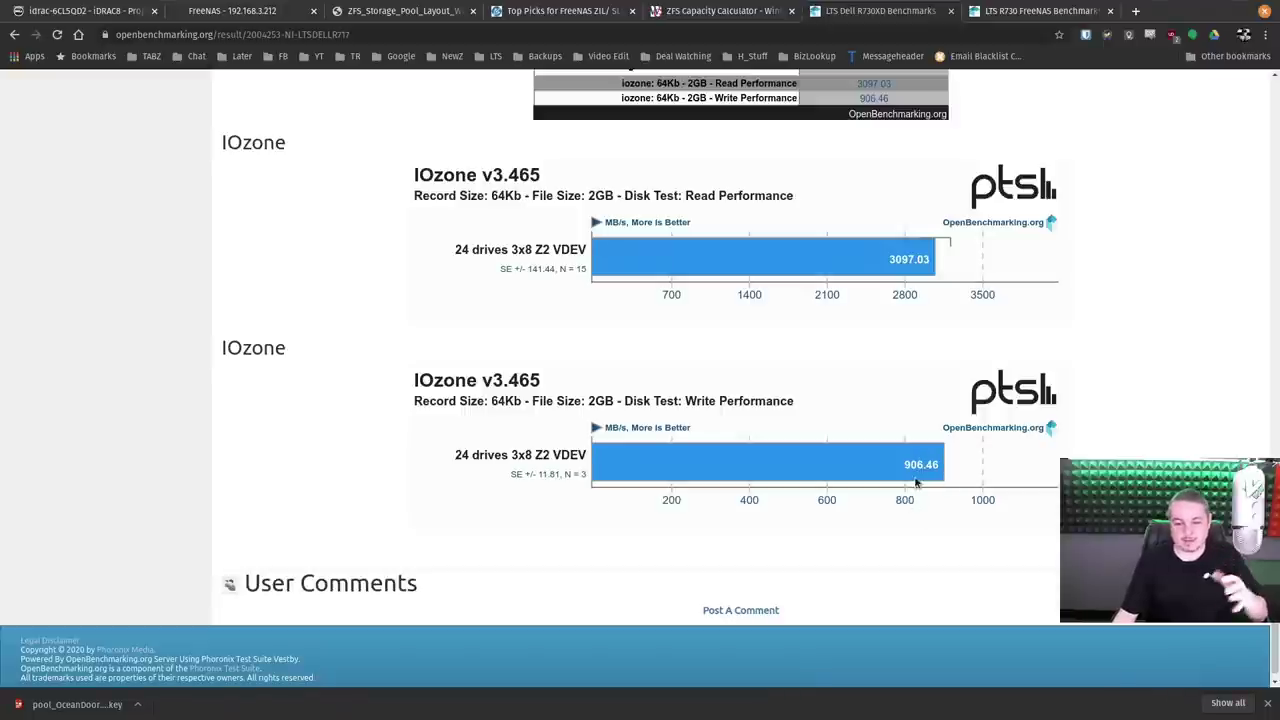
{"action": "left_click_drag", "start_coordinate": [451, 457], "coordinate": [540, 455]}
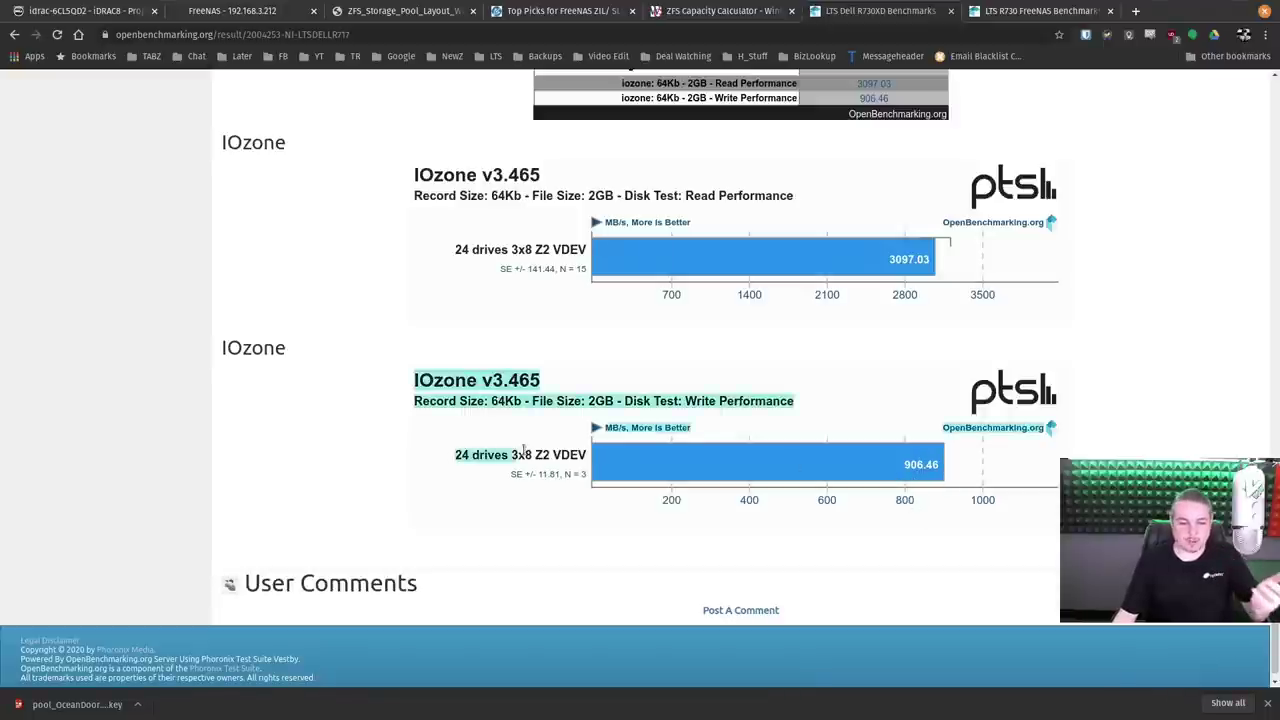
{"action": "left_click", "coordinate": [780, 543]}
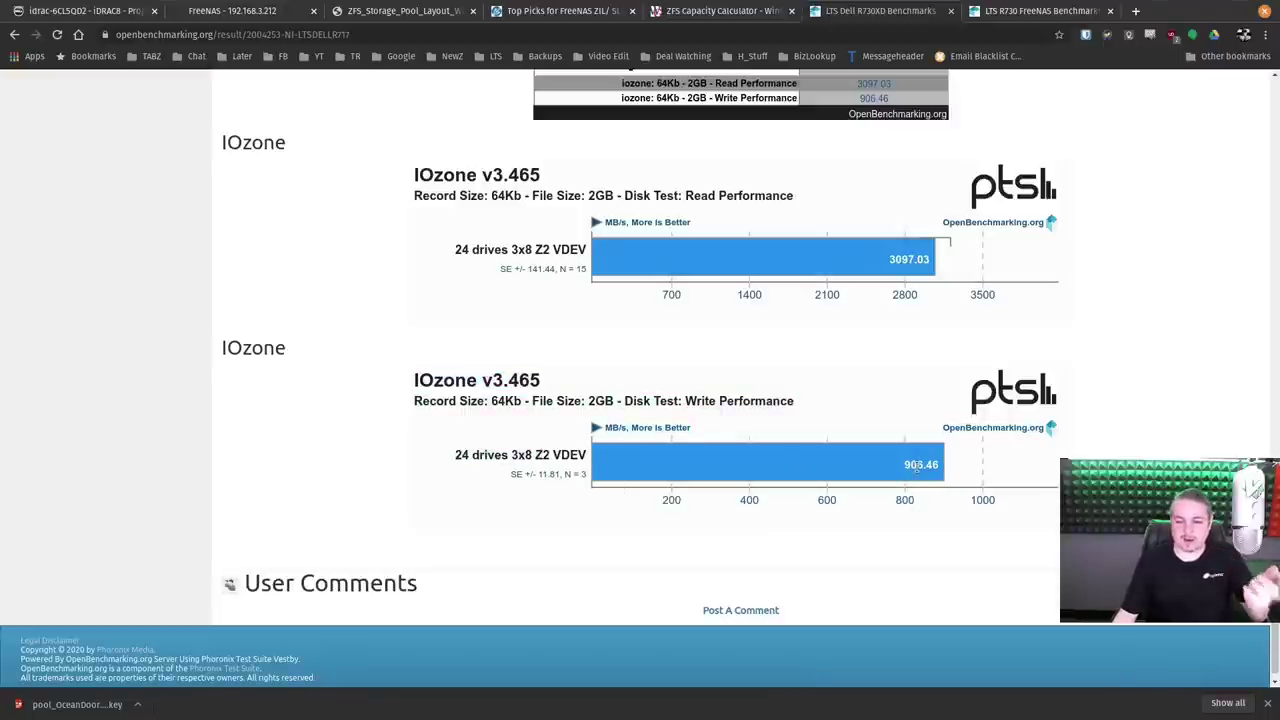
{"action": "left_click", "coordinate": [257, 13]}
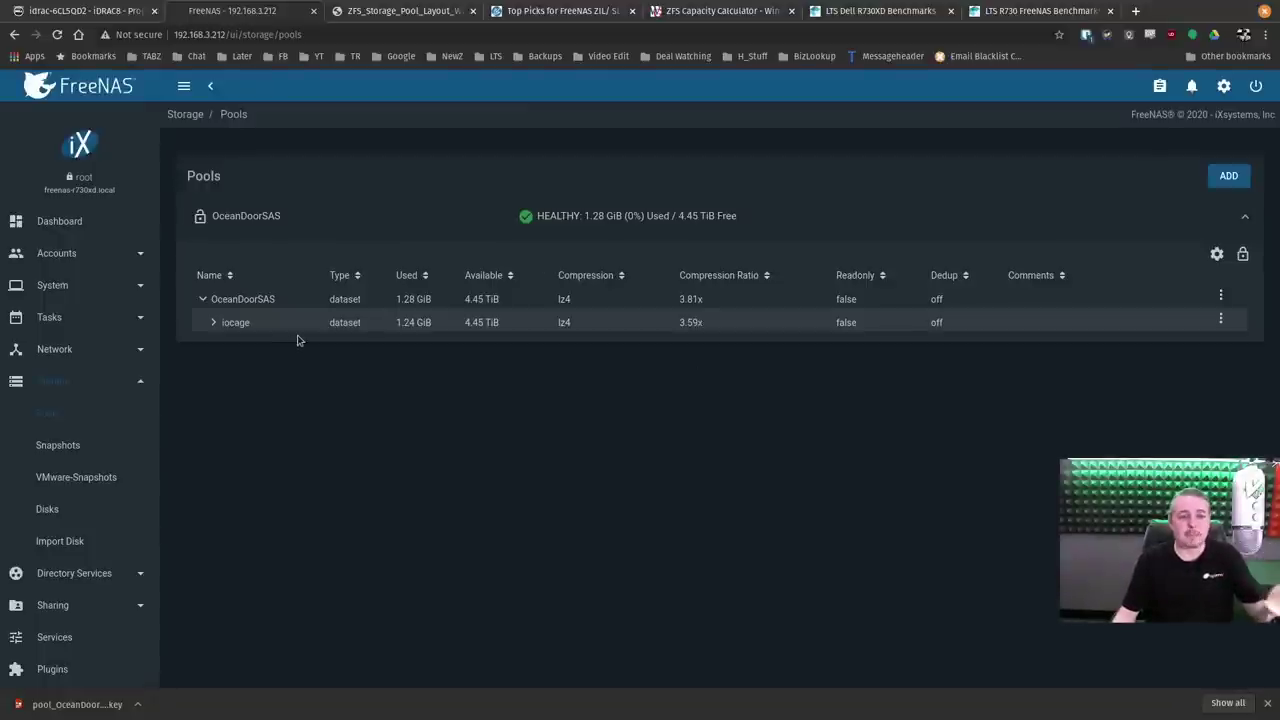
{"action": "left_click", "coordinate": [993, 15]}
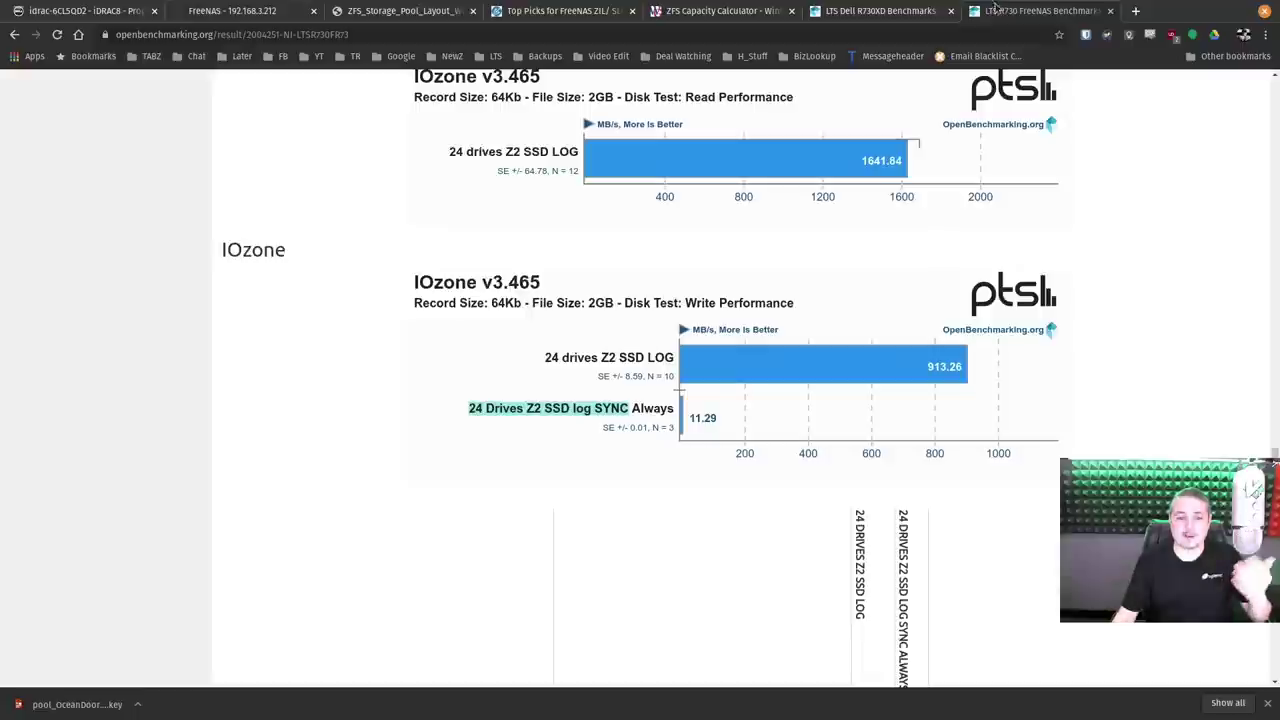
Compare the IOzone read performance of the 24 drives Z2 SSD LOG run with the 24 drives 3x8 Z2 VDEV run.
{"action": "scroll", "coordinate": [640, 449], "scroll_direction": "up", "scroll_amount": 2}
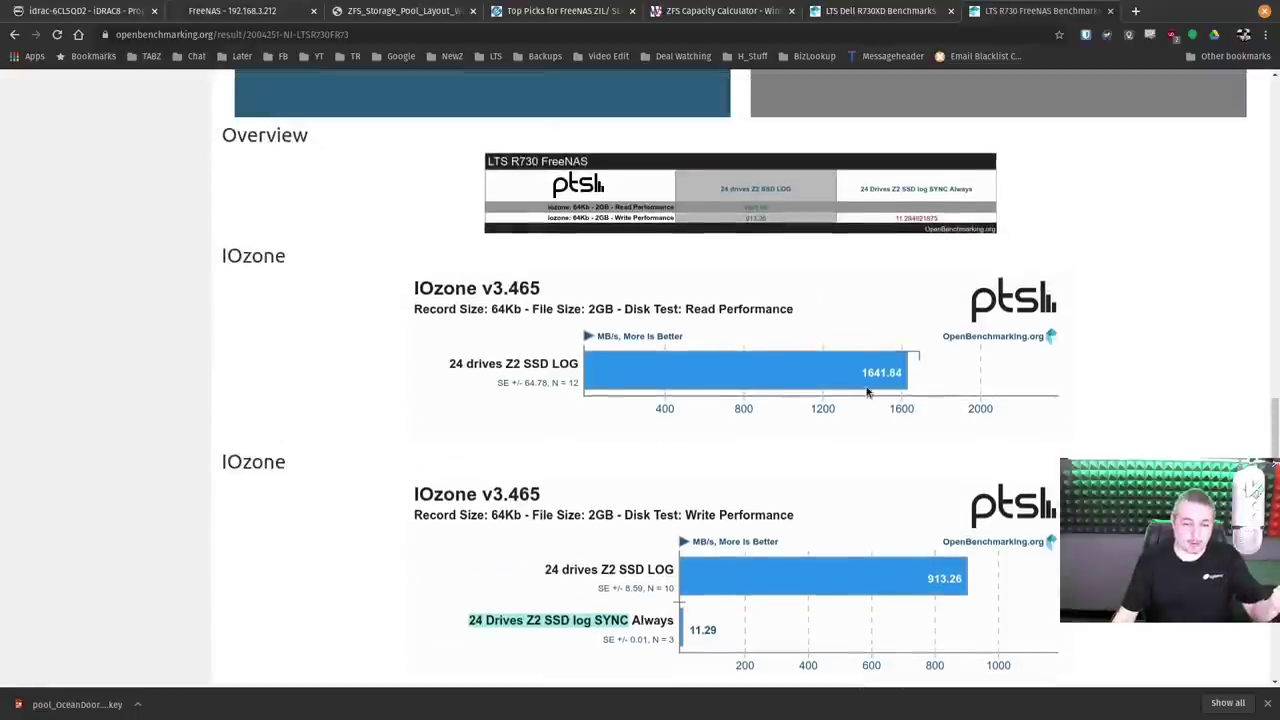
{"action": "key", "text": "ctrl+shift+Tab"}
{"action": "scroll", "coordinate": [774, 380], "scroll_direction": "up", "scroll_amount": 2}
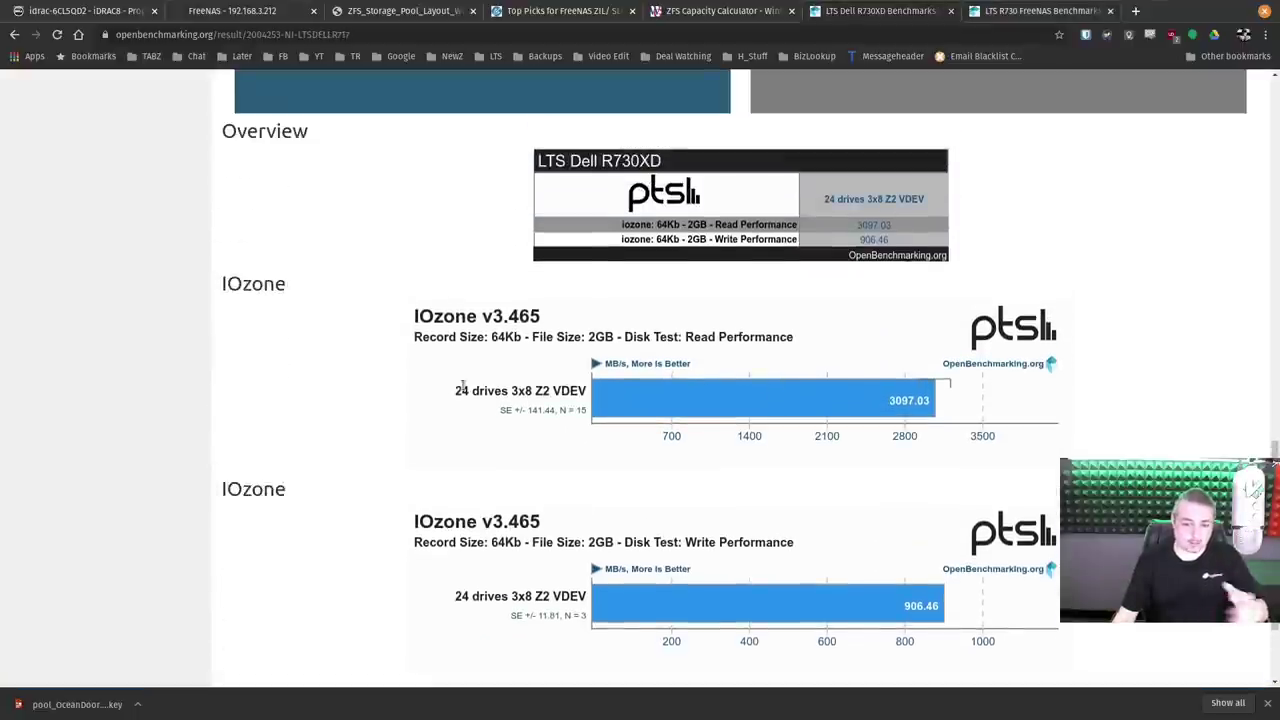
{"action": "left_click_drag", "start_coordinate": [412, 310], "coordinate": [556, 390]}
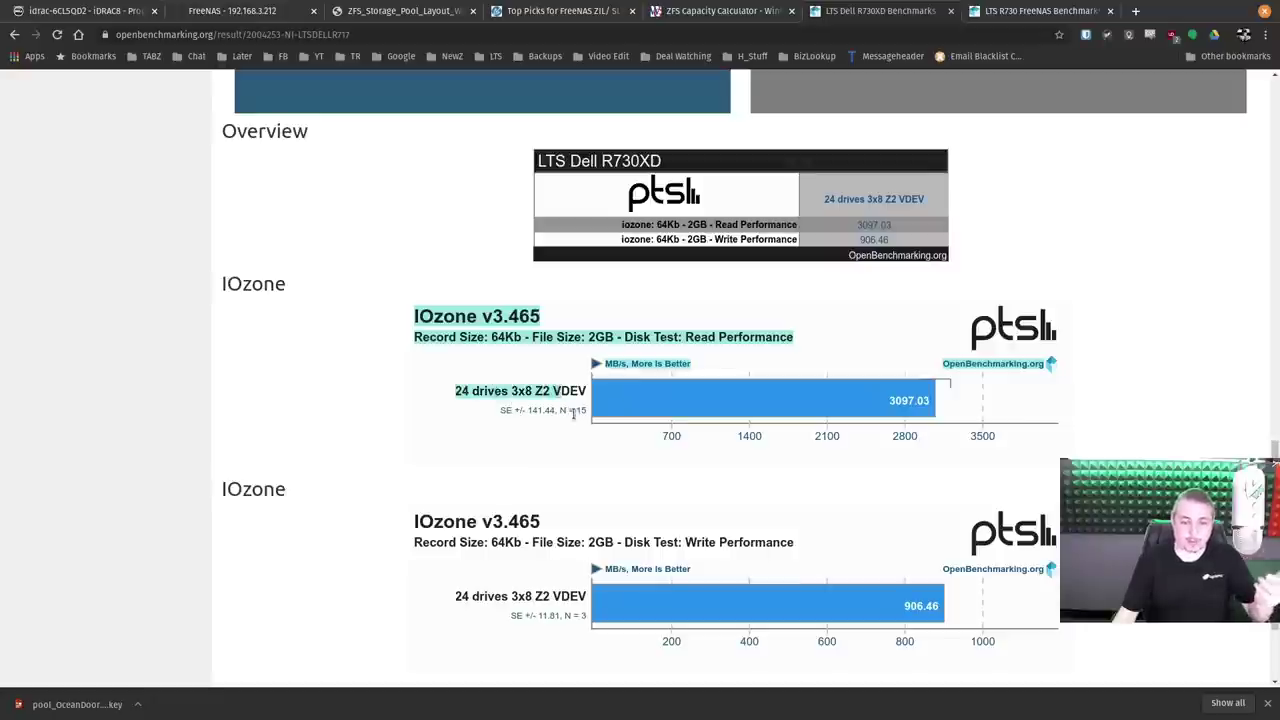
Start extending the OceanDoorSAS pool in FreeNAS and assign the da24 and da25 SSDs to a new cache VDev.
{"action": "left_click", "coordinate": [229, 11]}
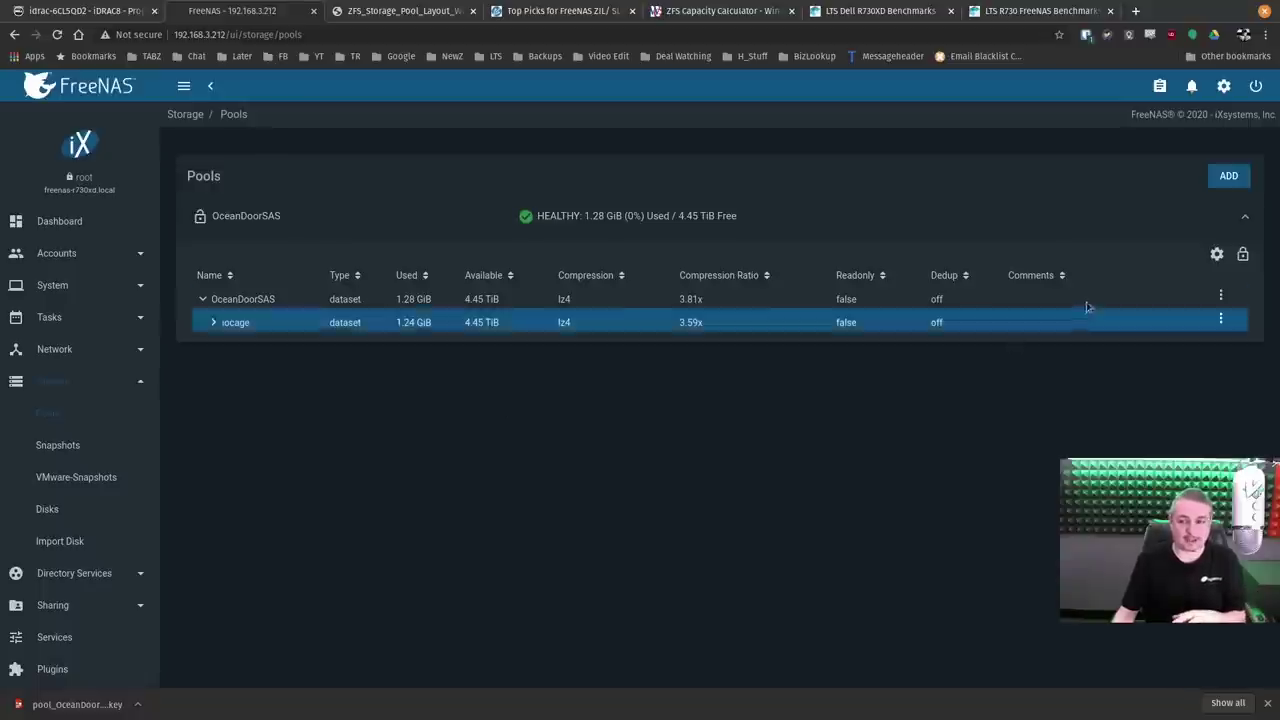
{"action": "left_click", "coordinate": [1217, 256]}
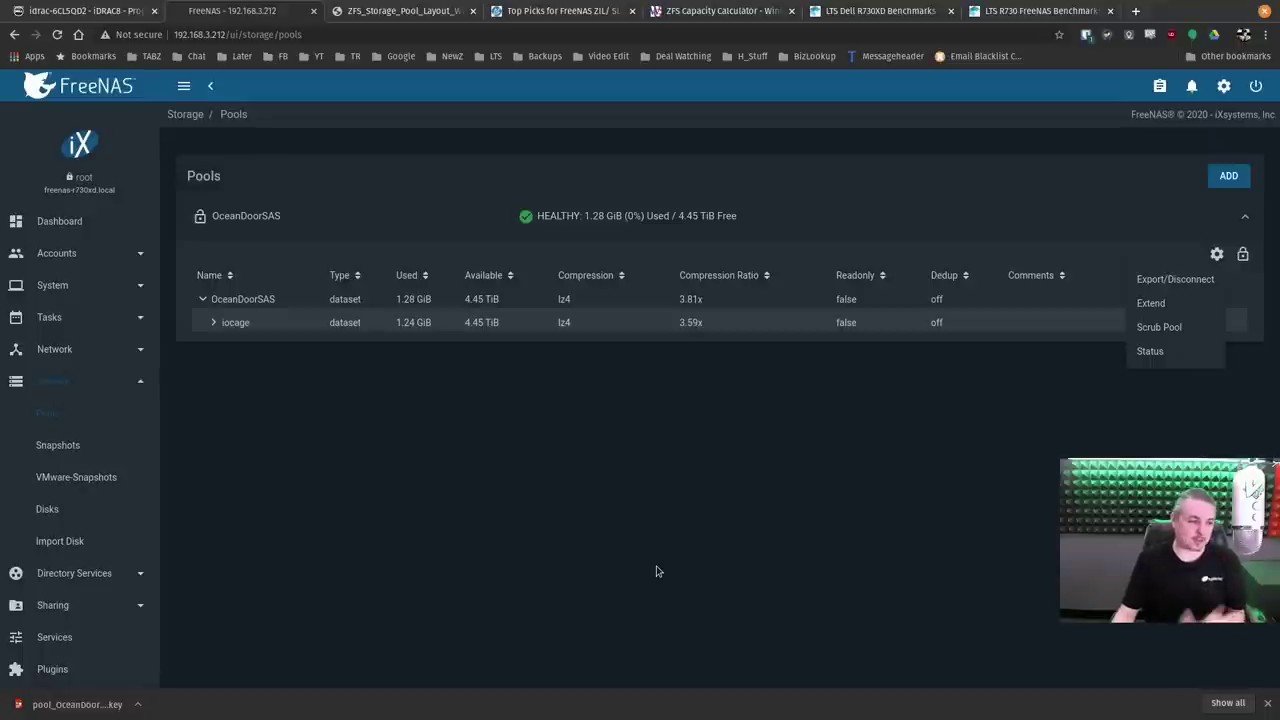
{"action": "left_click", "coordinate": [1172, 306]}
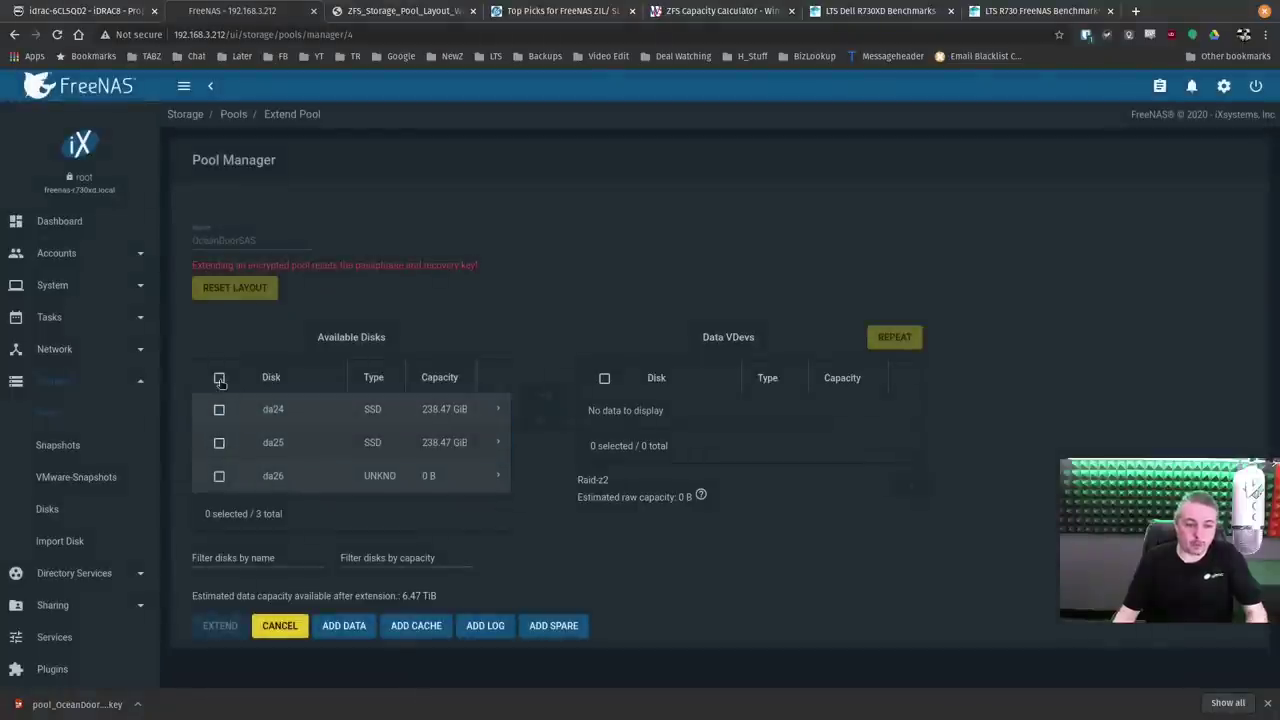
{"action": "left_click", "coordinate": [219, 409]}
{"action": "left_click", "coordinate": [219, 442]}
{"action": "left_click", "coordinate": [425, 632]}
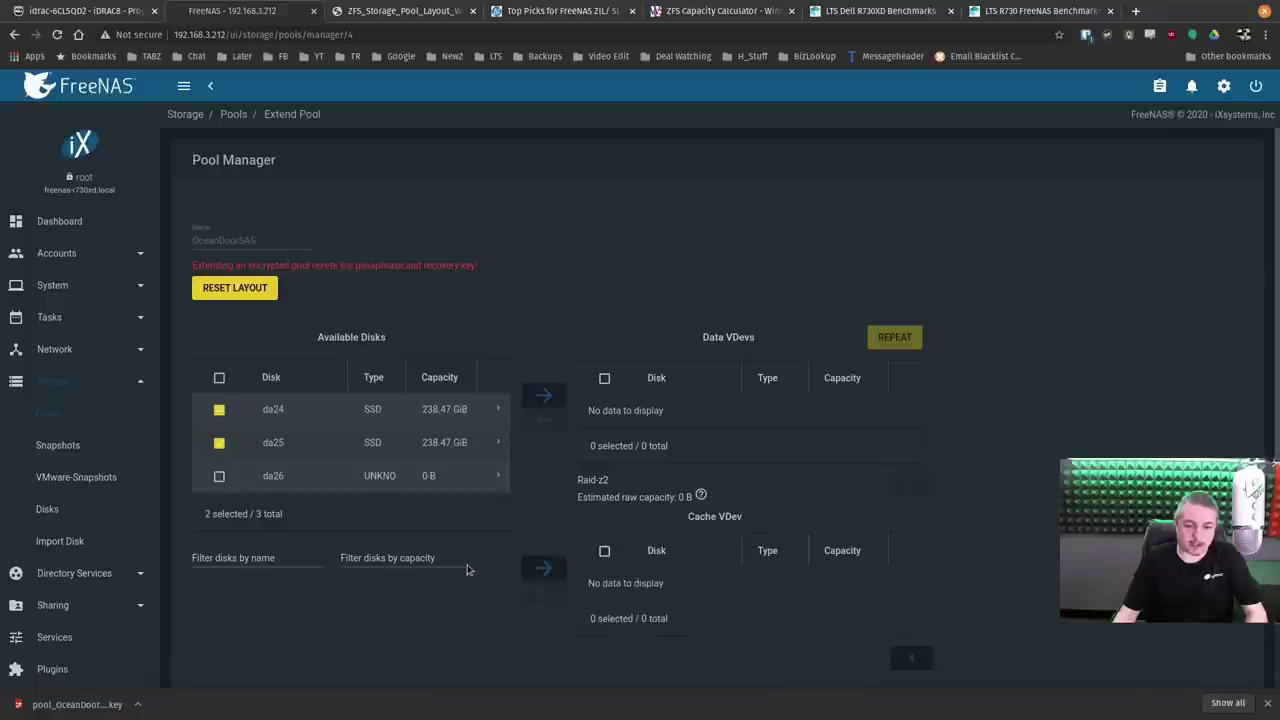
{"action": "left_click", "coordinate": [545, 567]}
{"action": "scroll", "coordinate": [500, 575], "scroll_direction": "down", "scroll_amount": 2}
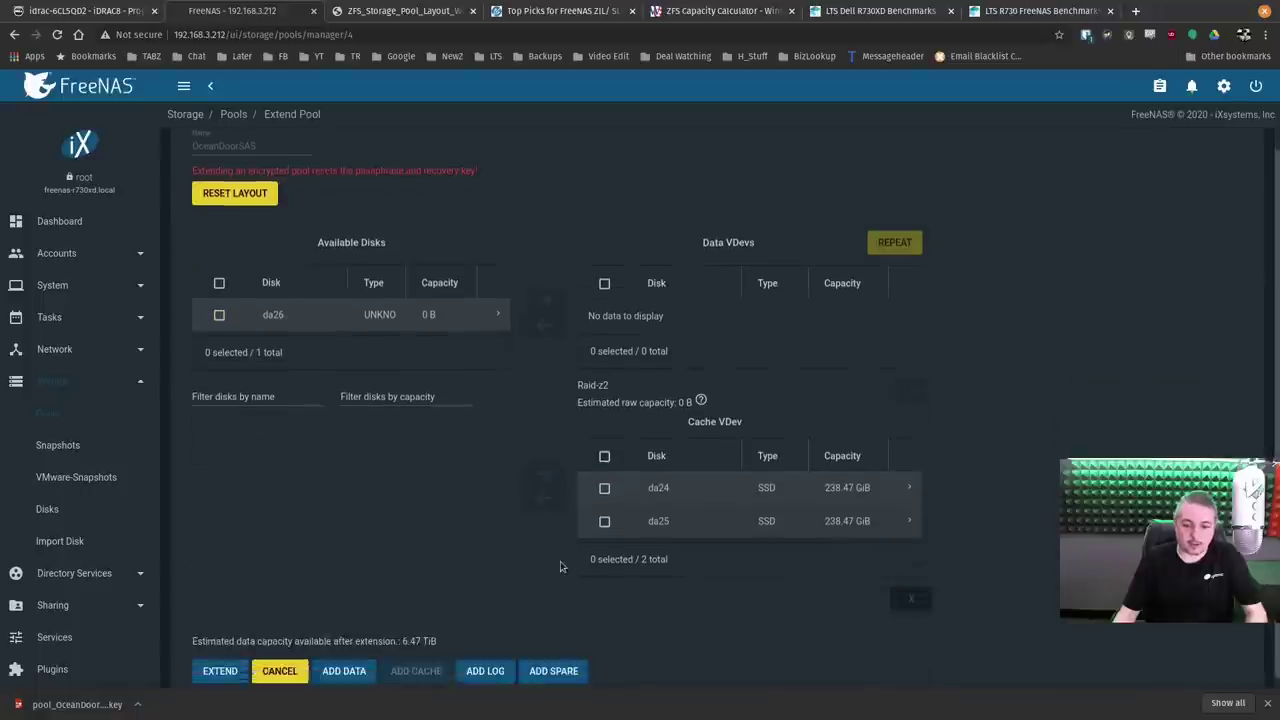
Extend the pool with the chosen layout, confirm the disk erasure and download the new encryption key.
{"action": "left_click", "coordinate": [218, 661]}
{"action": "left_click", "coordinate": [465, 418]}
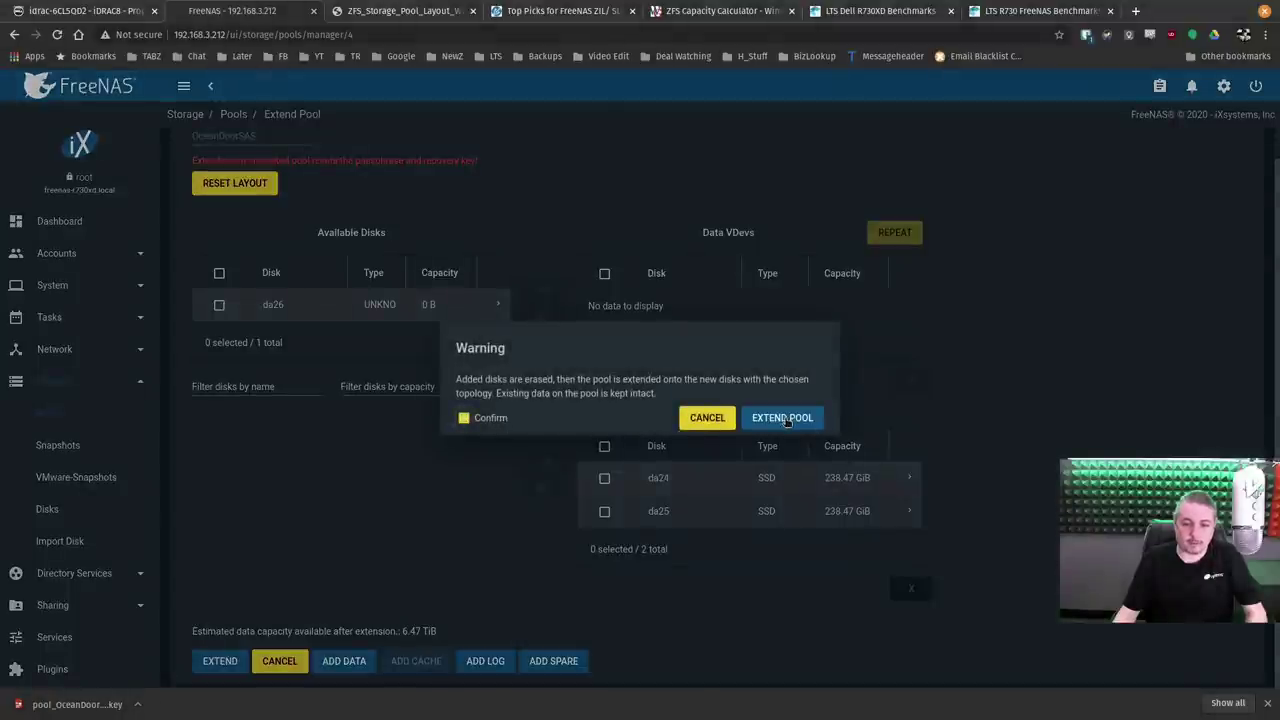
{"action": "left_click", "coordinate": [786, 418]}
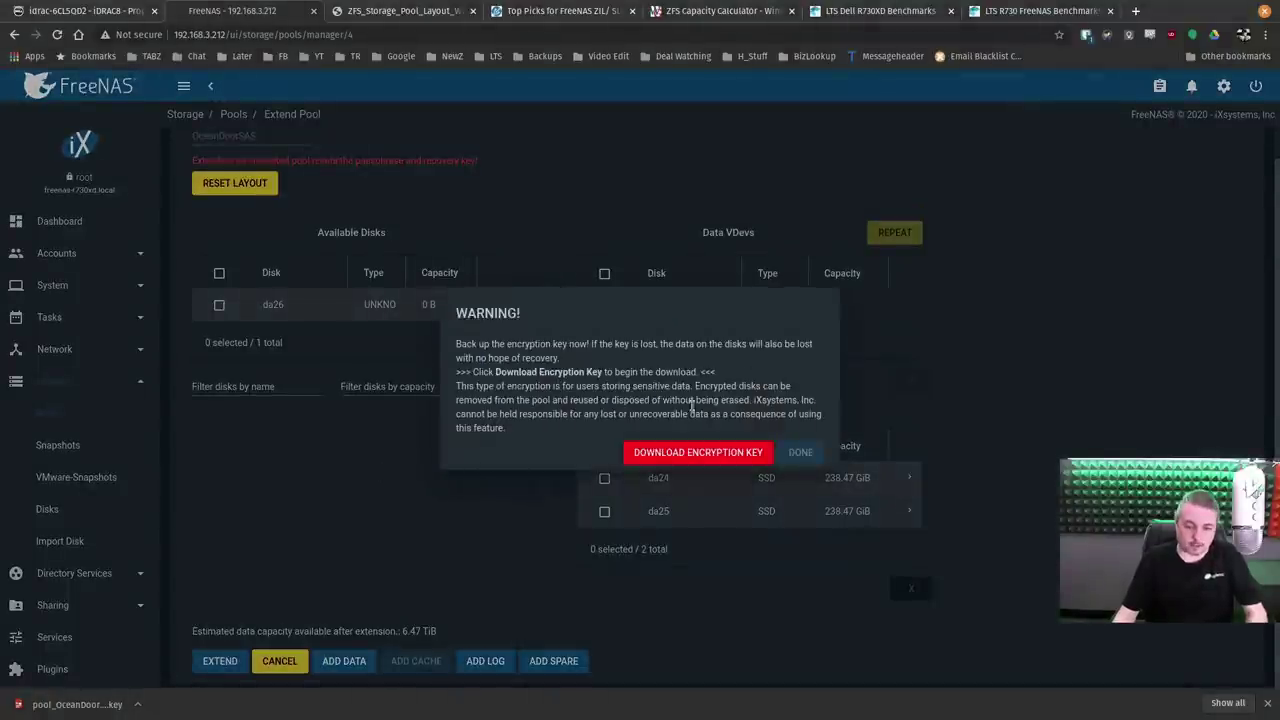
{"action": "left_click", "coordinate": [690, 452]}
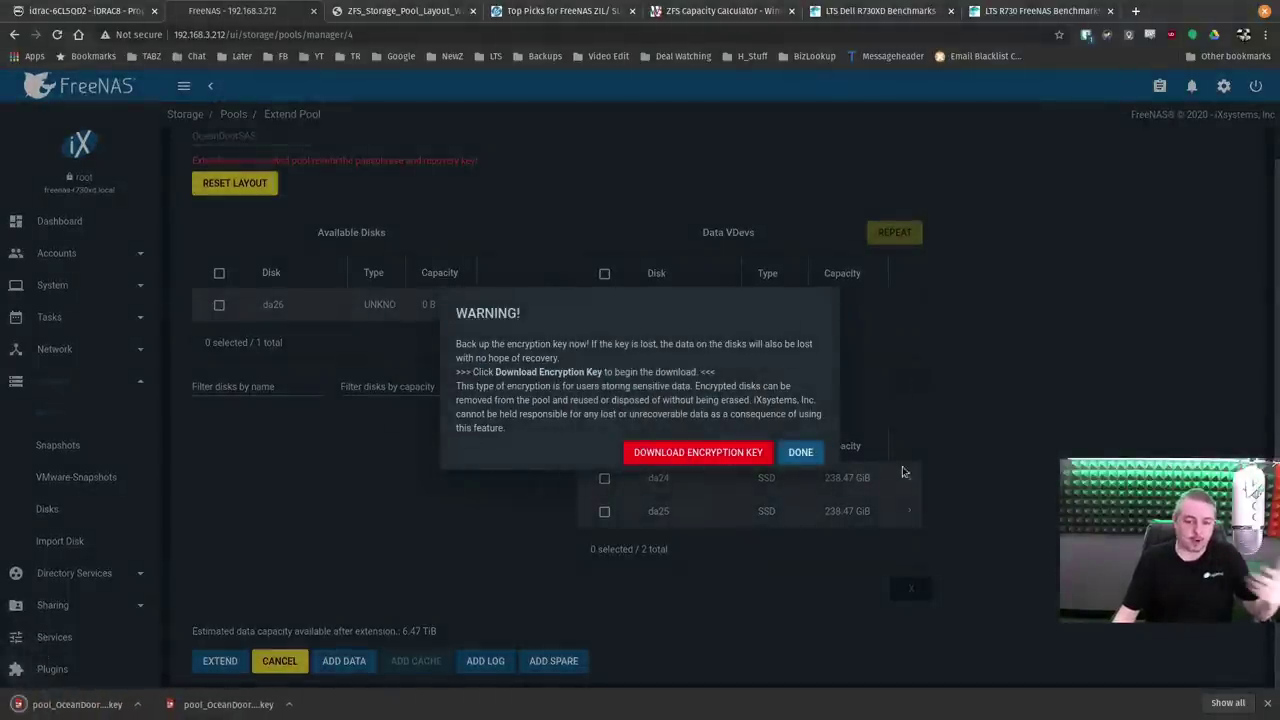
{"action": "left_click", "coordinate": [816, 456]}
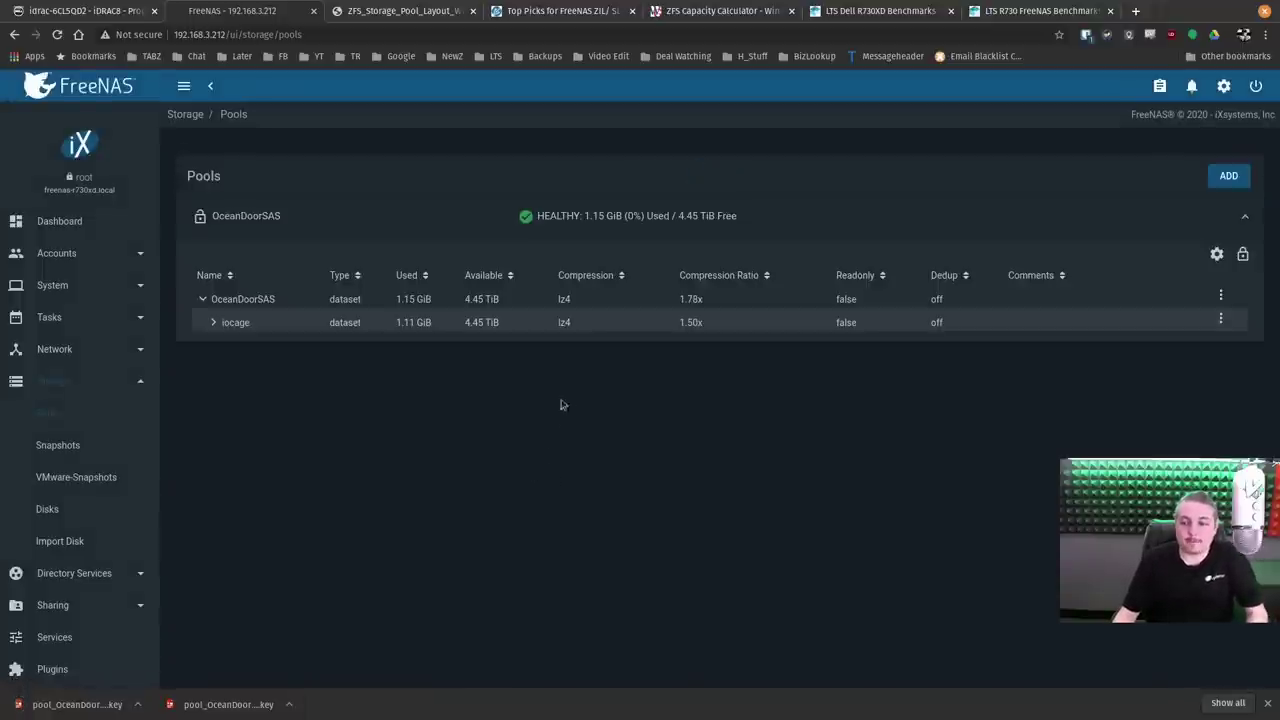
Review the OceanDoorSAS pool status down to its cache disks, and check the FreeNAS dashboard.
{"action": "left_click", "coordinate": [1216, 256]}
{"action": "left_click", "coordinate": [1163, 354]}
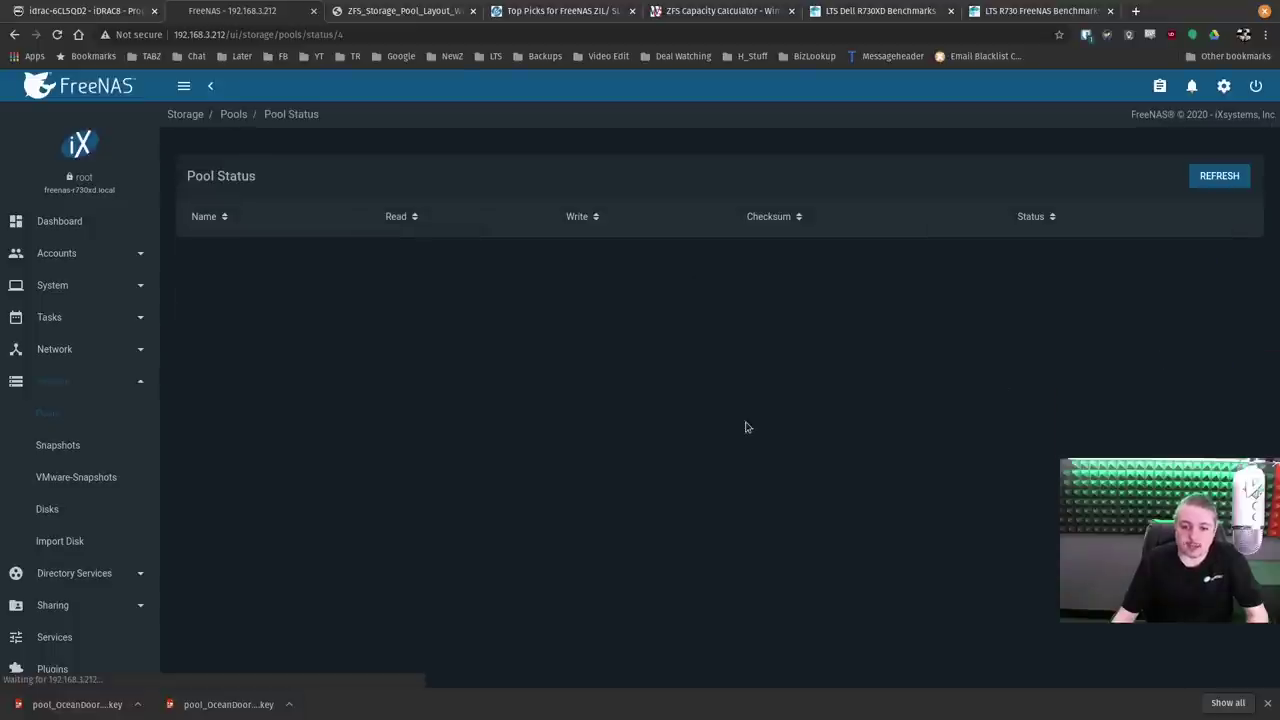
{"action": "scroll", "coordinate": [720, 432], "scroll_direction": "down", "scroll_amount": 10}
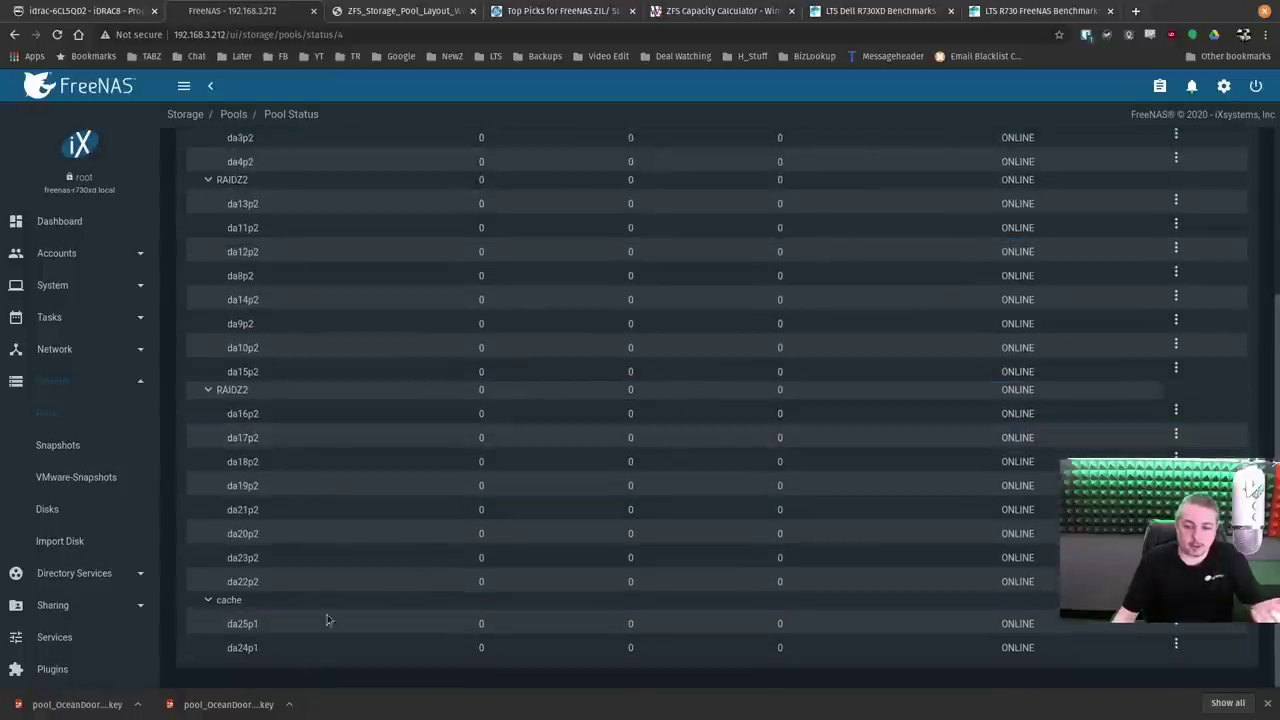
{"action": "scroll", "coordinate": [330, 595], "scroll_direction": "up", "scroll_amount": 10}
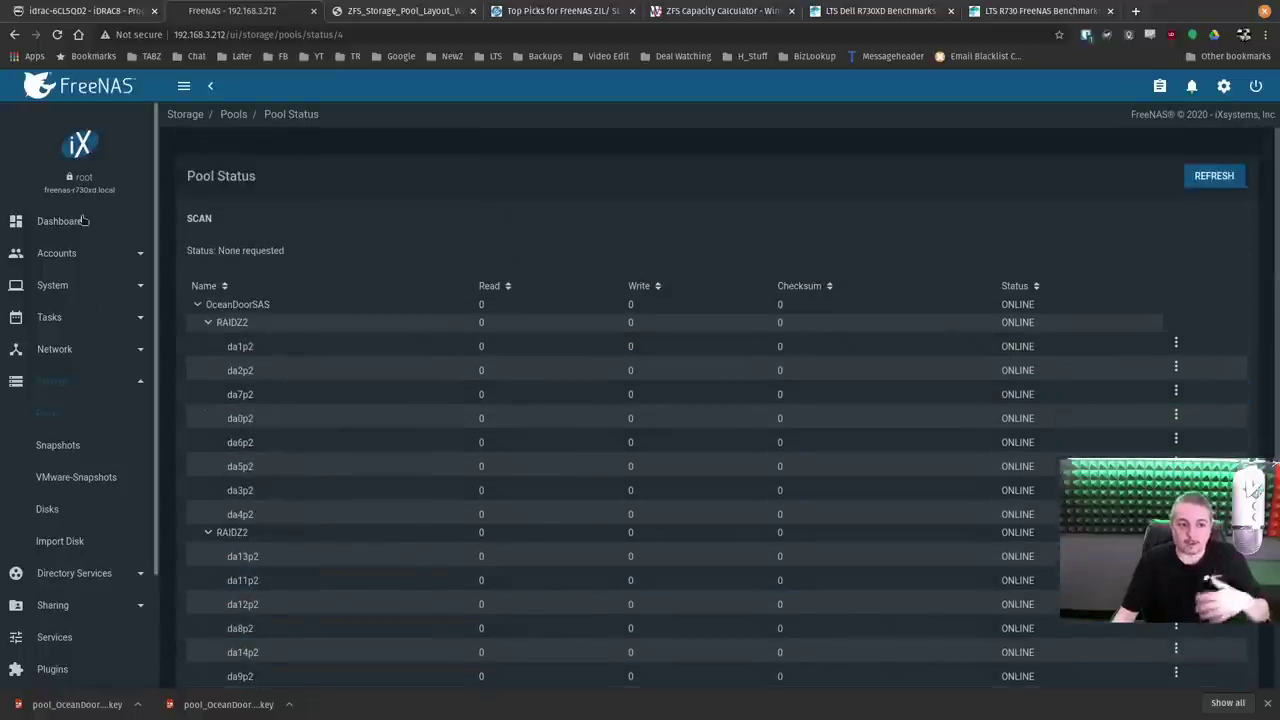
{"action": "left_click", "coordinate": [84, 220]}
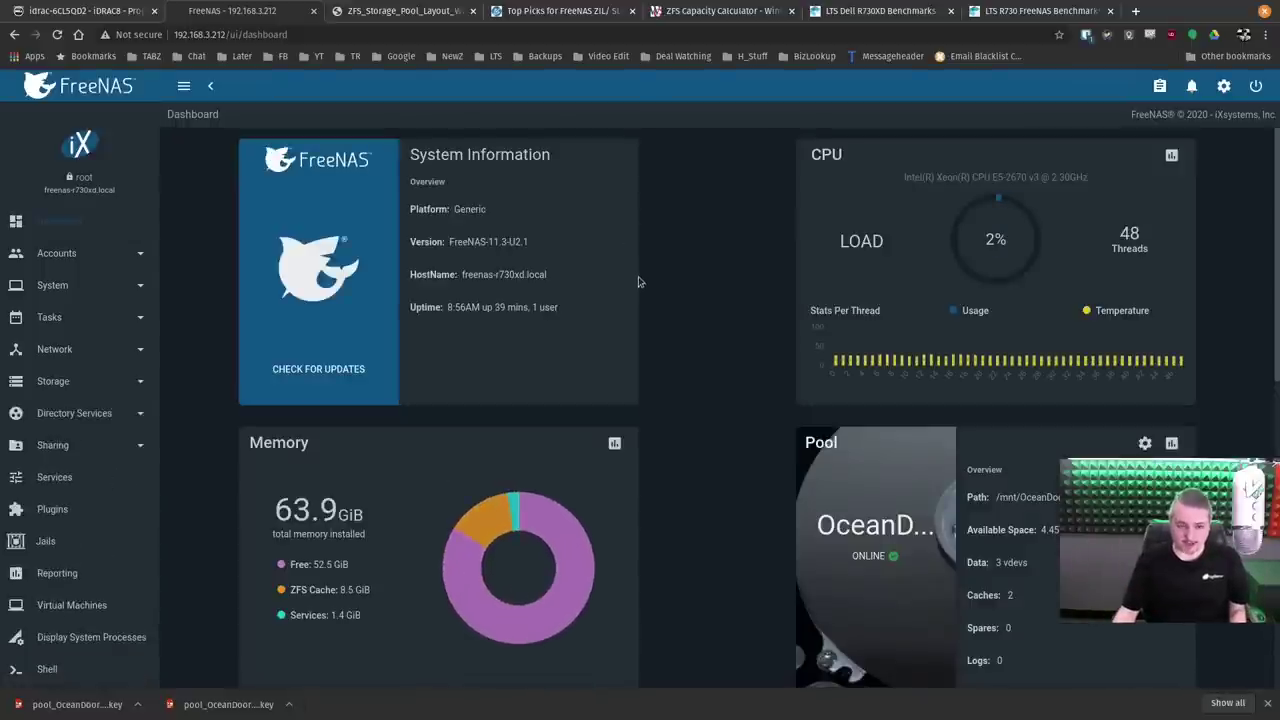
Rerun the pts/iozone benchmark in the Phoronix jail terminal with 64Kb record size, 2GB file size and the Read Performance test.
{"action": "key", "text": "alt+Tab"}
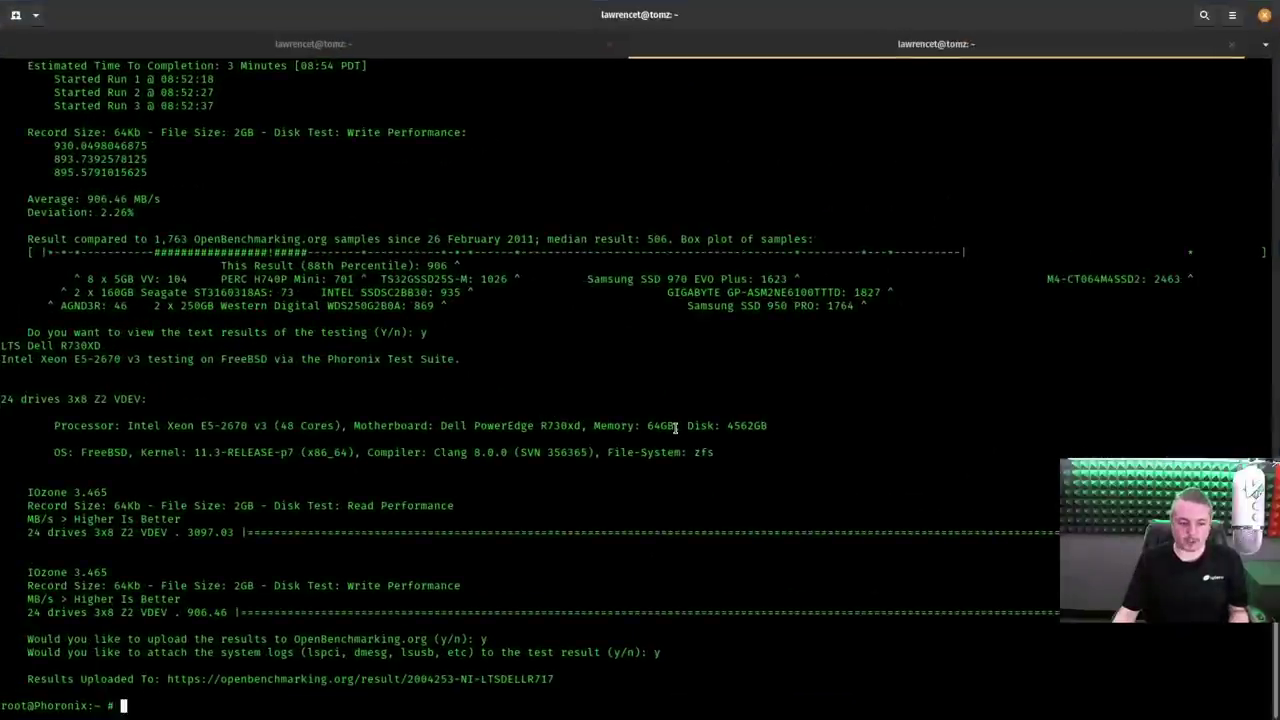
{"action": "key", "text": "Up"}
{"action": "key", "text": "Return"}
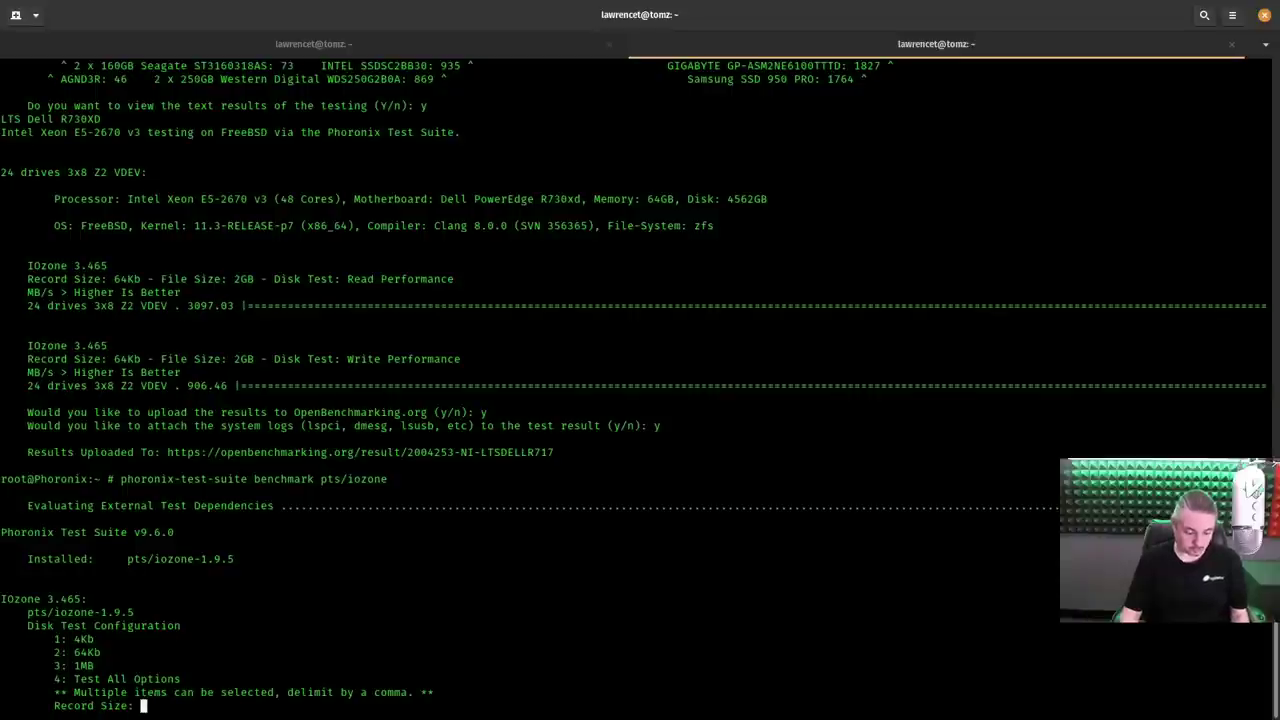
{"action": "type", "text": "2"}
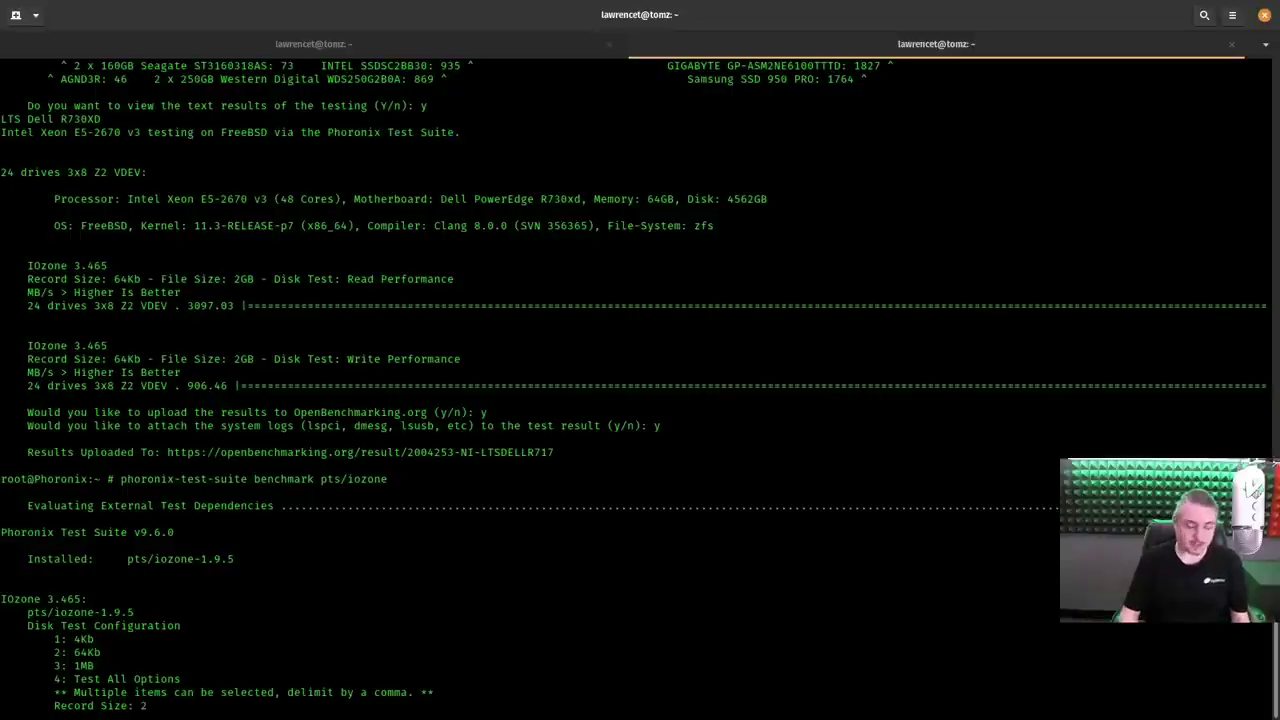
{"action": "key", "text": "Return"}
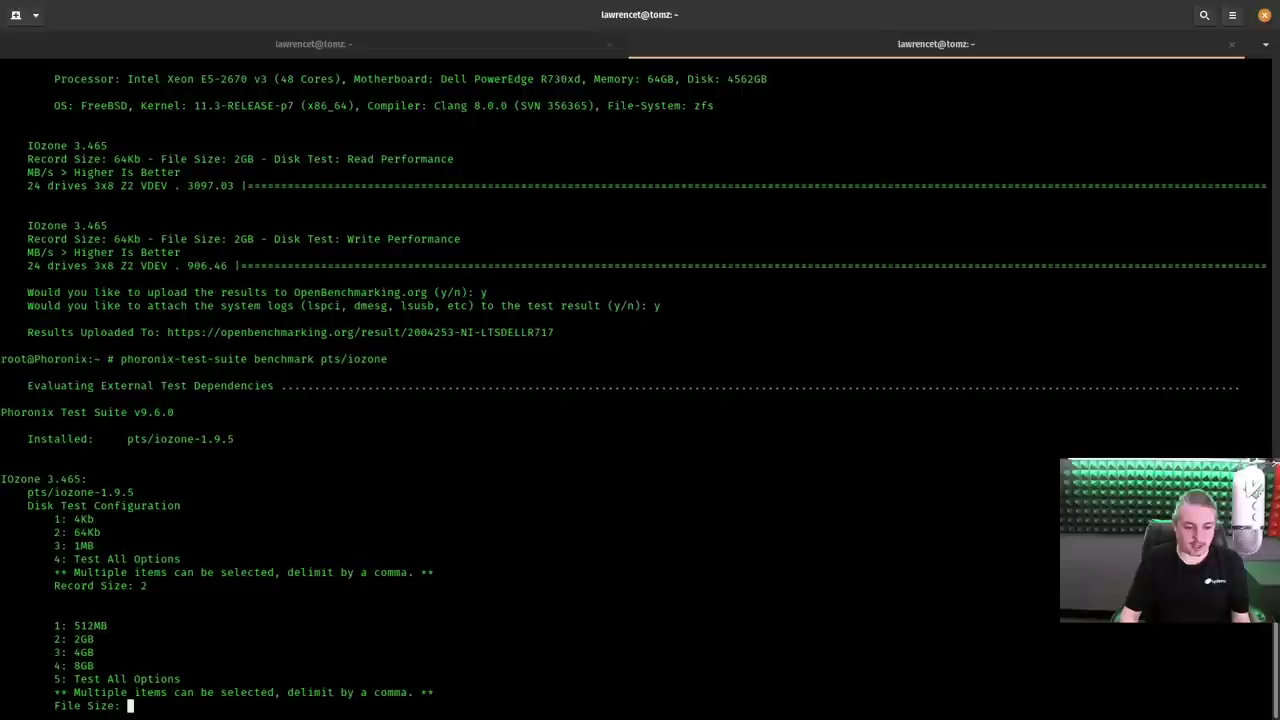
{"action": "type", "text": "2"}
{"action": "key", "text": "Return"}
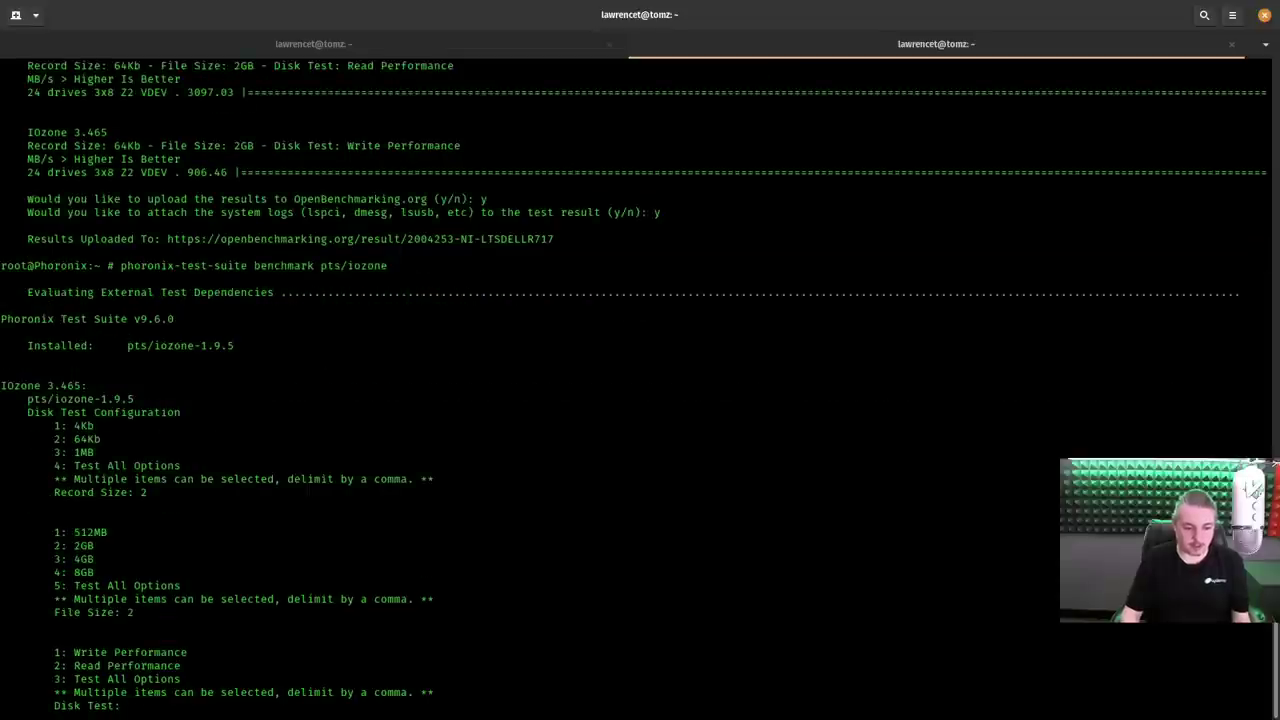
{"action": "type", "text": "2"}
{"action": "key", "text": "Return"}
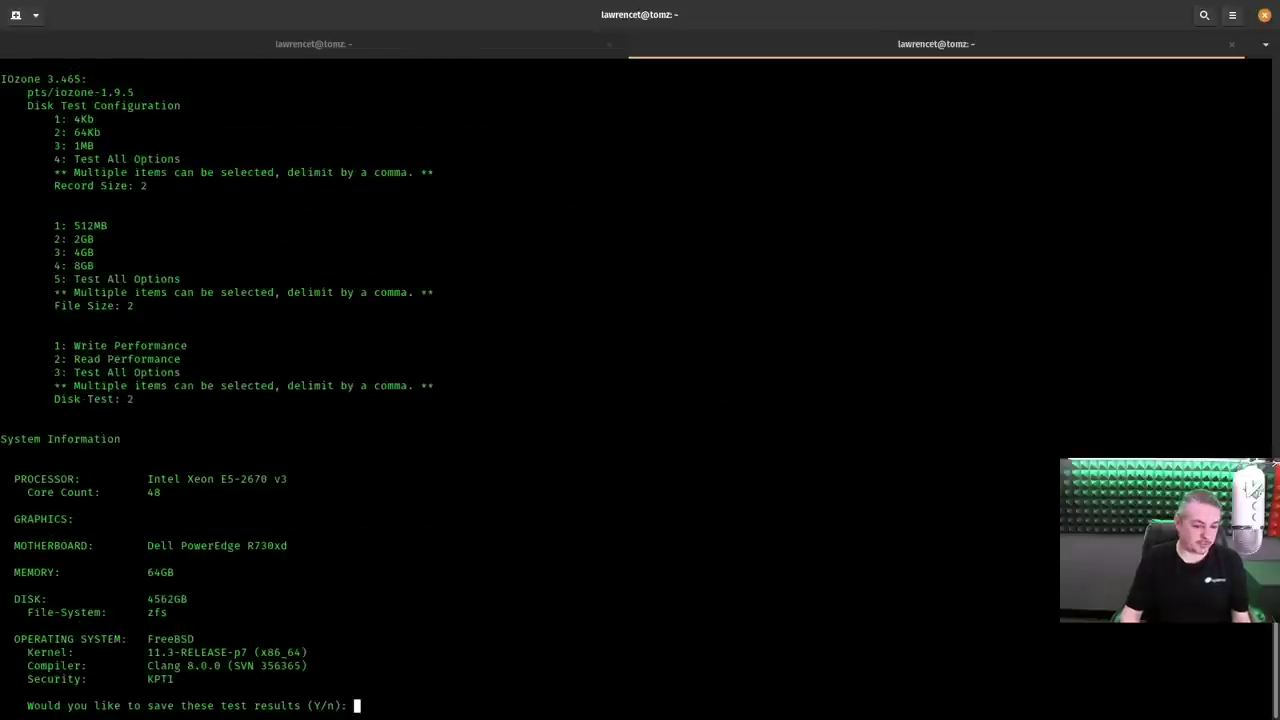
Save the results under LTS Dell R730XD as run "24 drives 3x8 Z2 VDEV and Cache Drive", keeping the current description.
{"action": "type", "text": "y"}
{"action": "key", "text": "Return"}
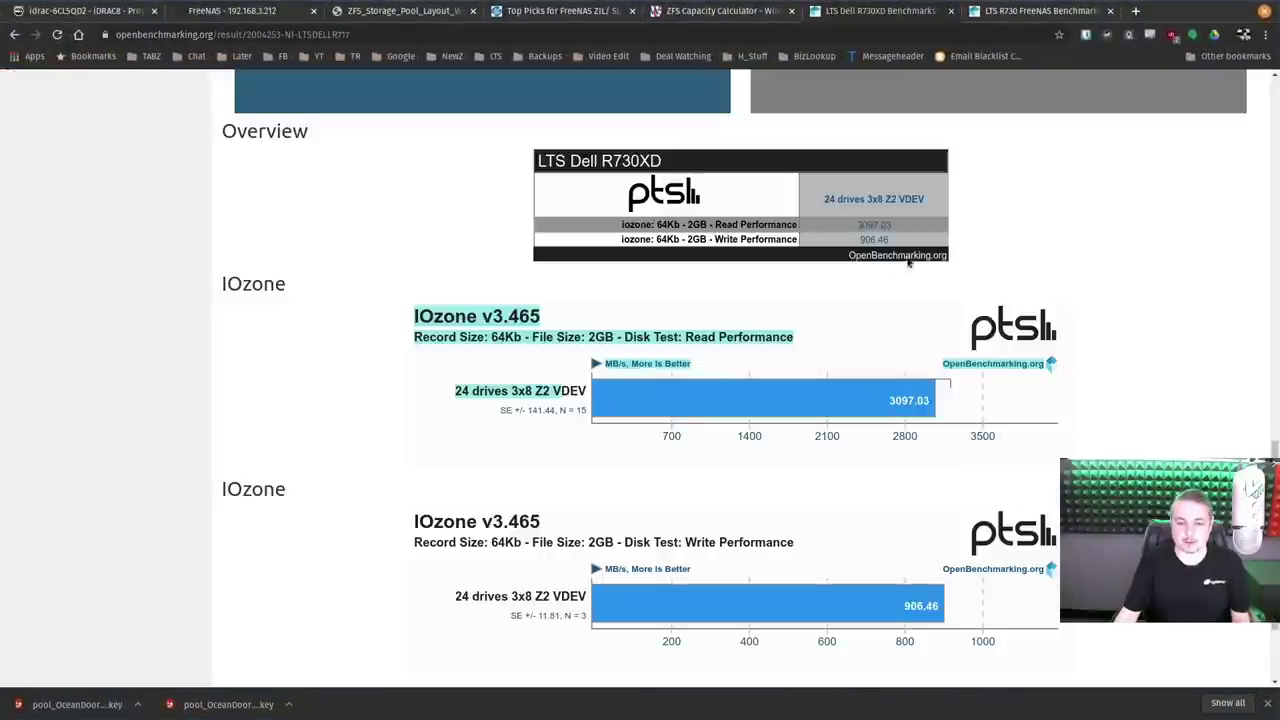
{"action": "left_click", "coordinate": [797, 280]}
{"action": "scroll", "coordinate": [855, 300], "scroll_direction": "up", "scroll_amount": 10}
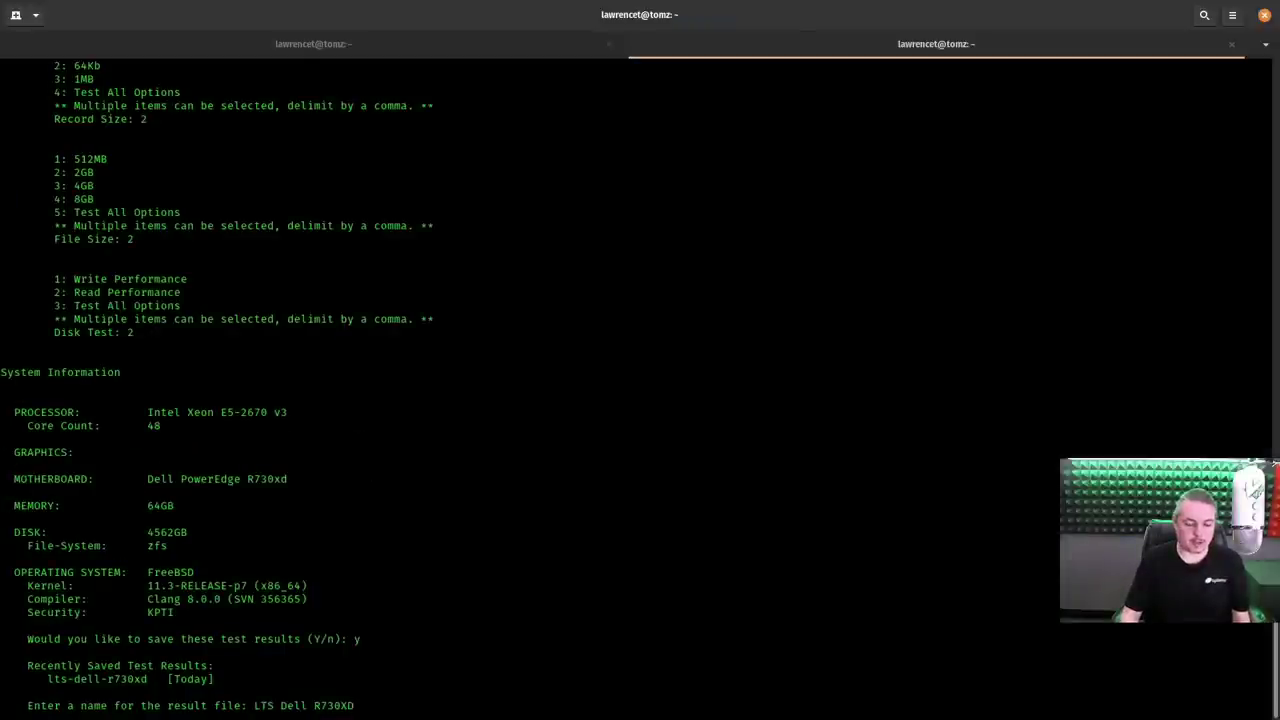
{"action": "key", "text": "Return"}
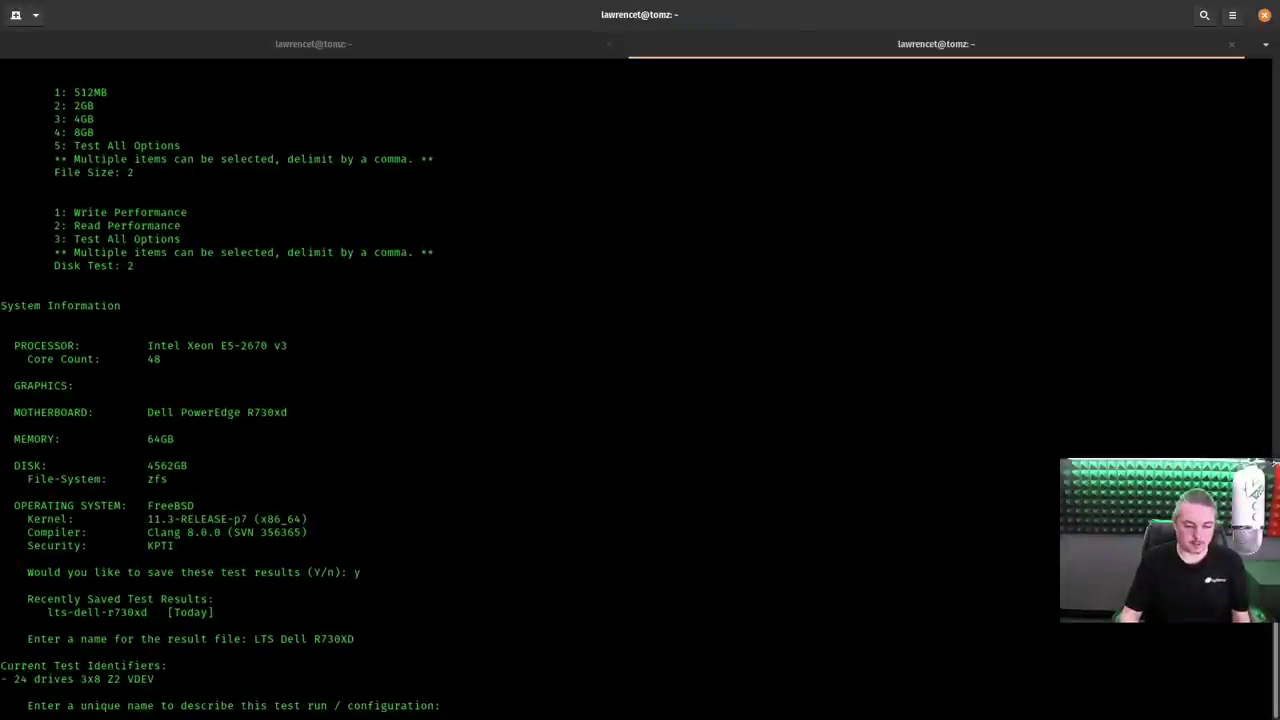
{"action": "type", "text": "24 drives 3x8 Z2 VDEV and Cache Drive"}
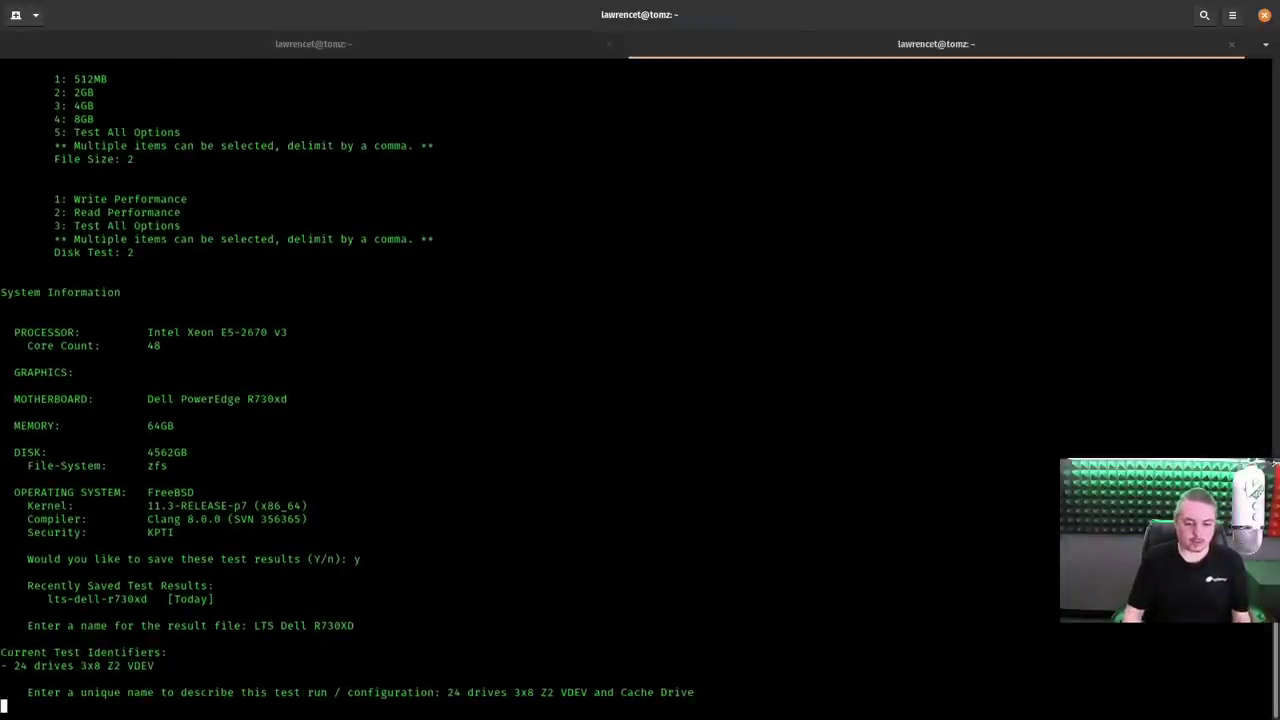
{"action": "key", "text": "Return"}
{"action": "key", "text": "Return"}
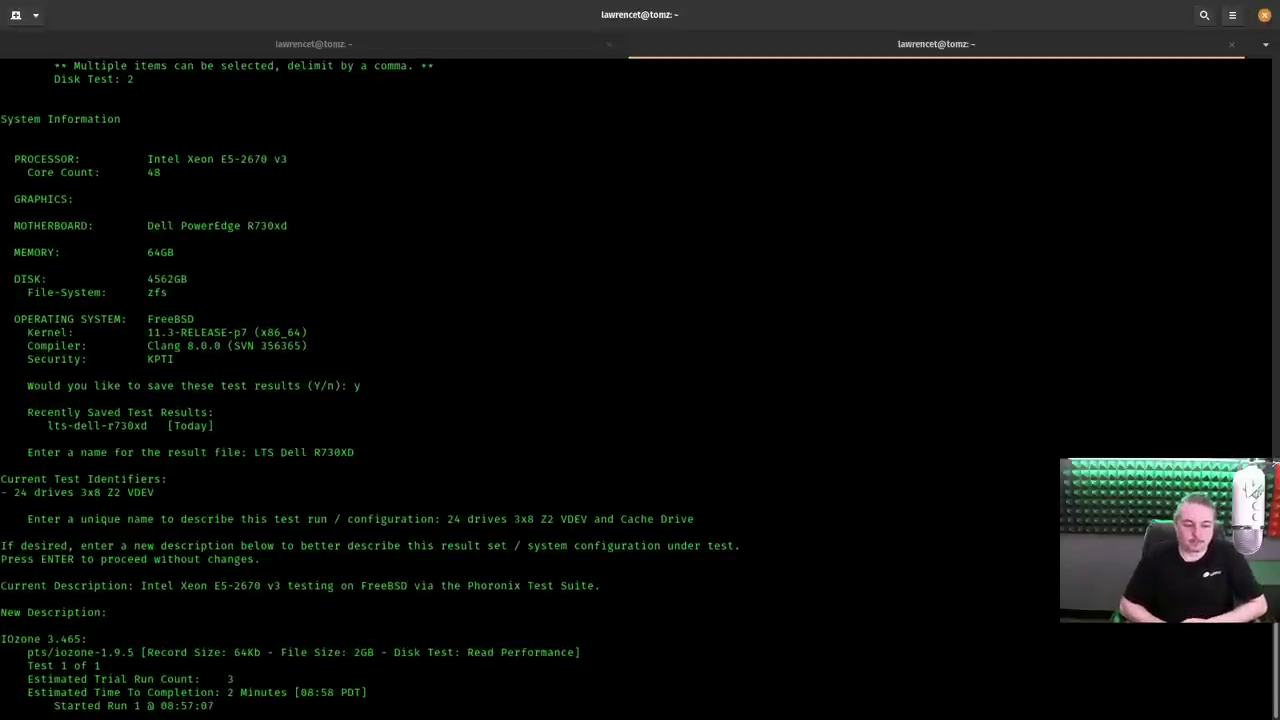
Check the pool's I/O statistics during the run, and upload the finished results to OpenBenchmarking.org with the system logs attached.
{"action": "key", "text": "ctrl+Page_Up"}
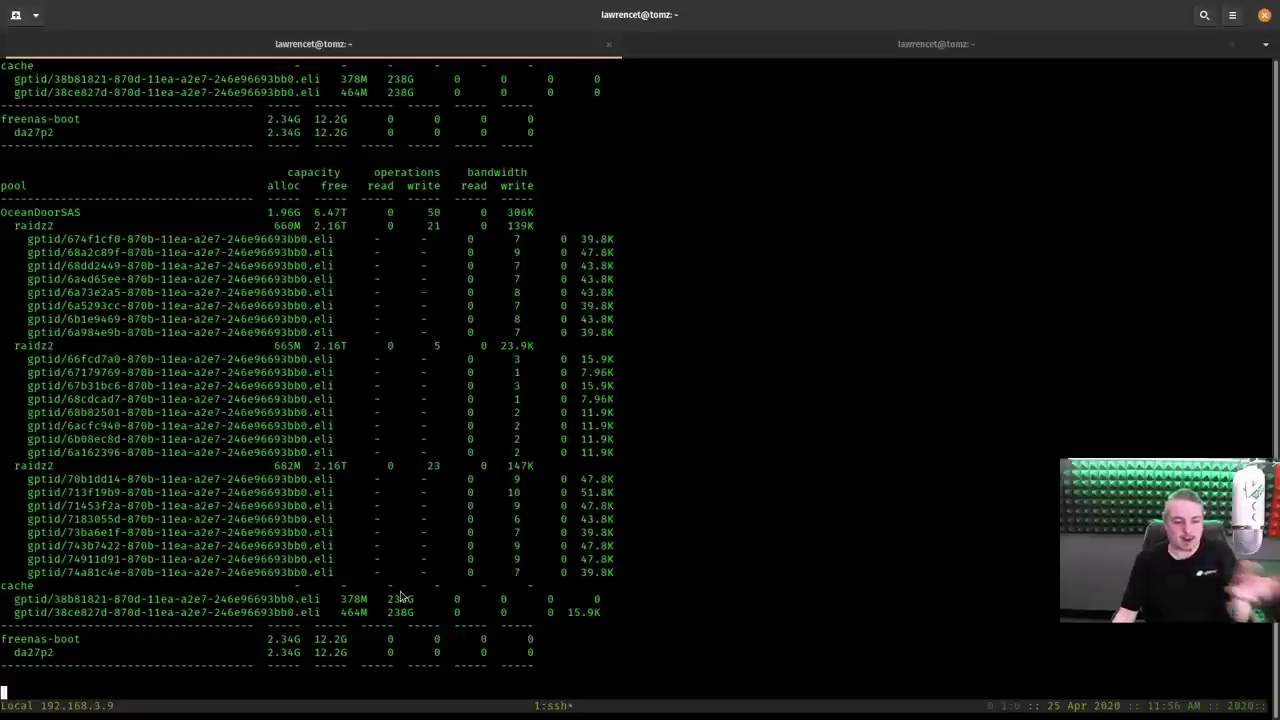
{"action": "left_click", "coordinate": [765, 50]}
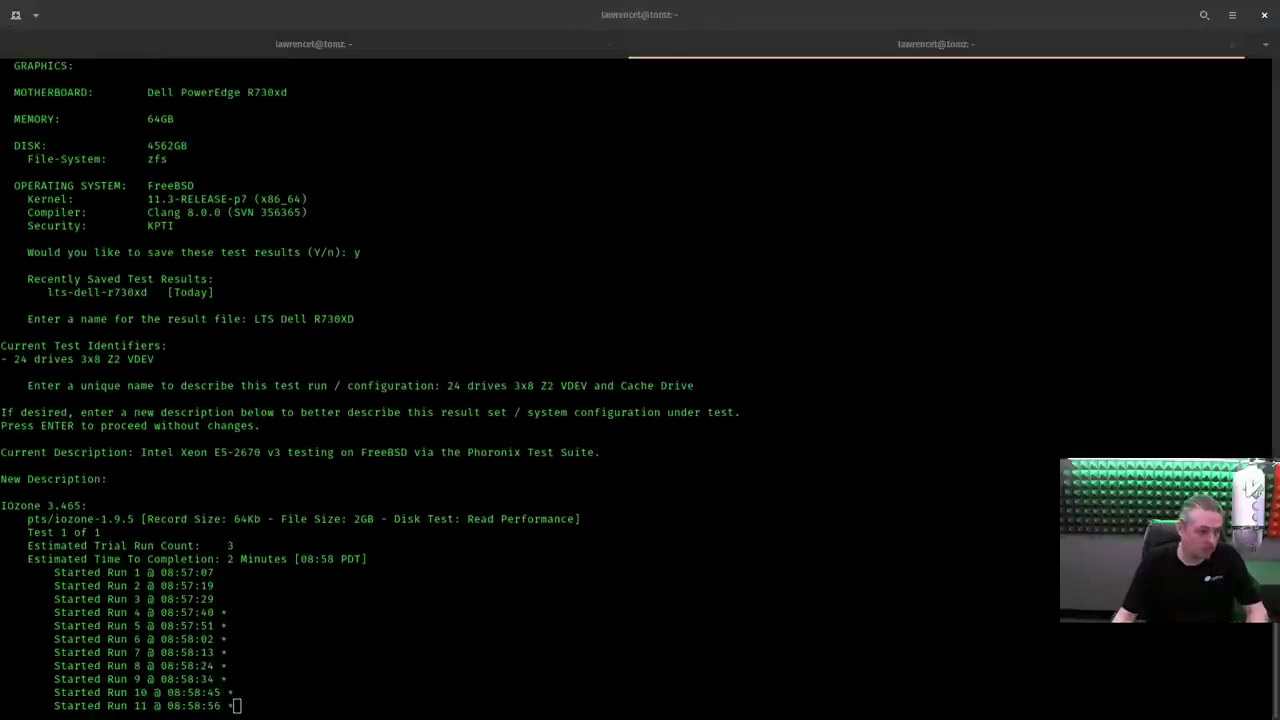
{"action": "type", "text": "y"}
{"action": "key", "text": "Return"}
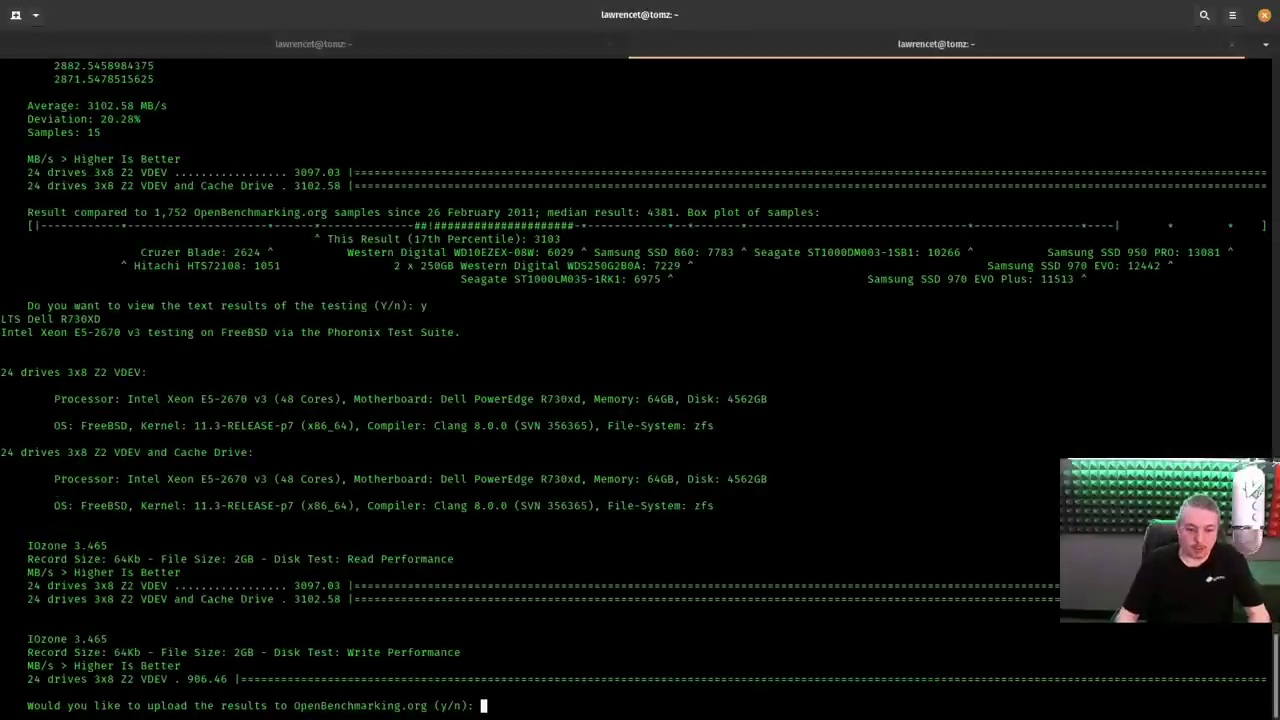
{"action": "type", "text": "y"}
{"action": "key", "text": "Return"}
{"action": "type", "text": "y"}
{"action": "key", "text": "Return"}
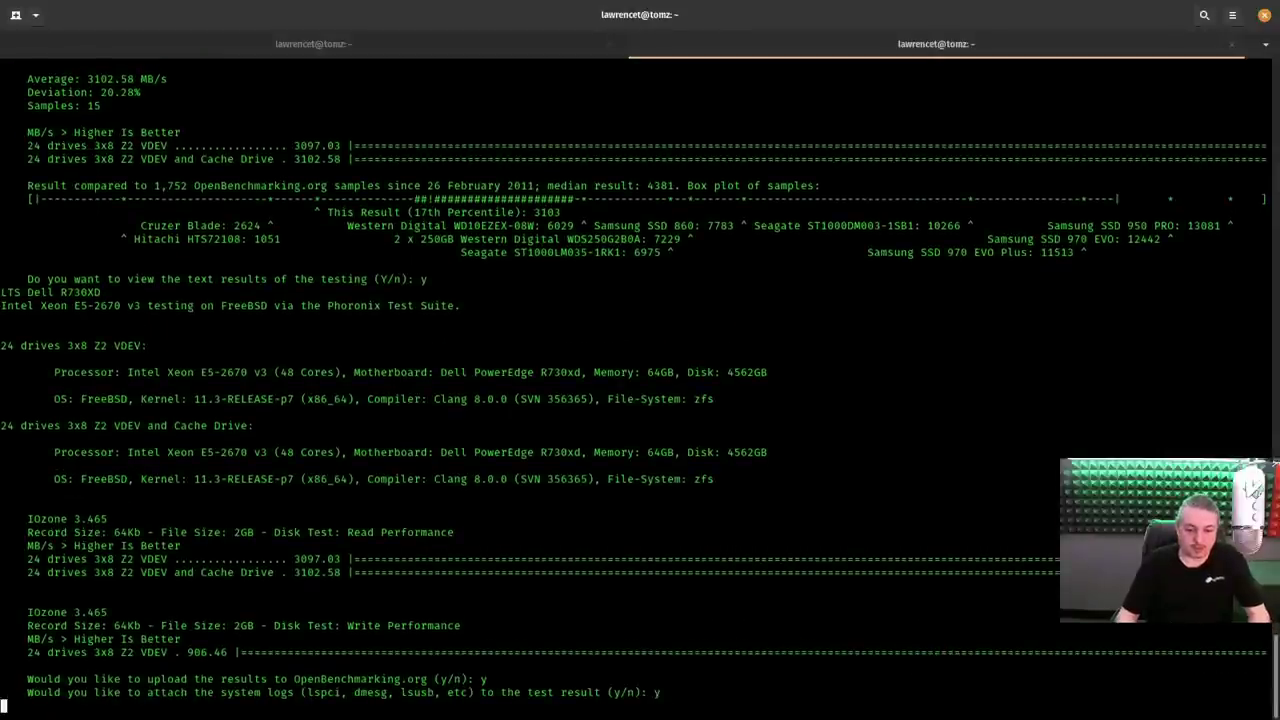
Open the newly uploaded result in a new browser tab and compare read performance with and without the cache drive.
{"action": "right_click", "coordinate": [434, 684]}
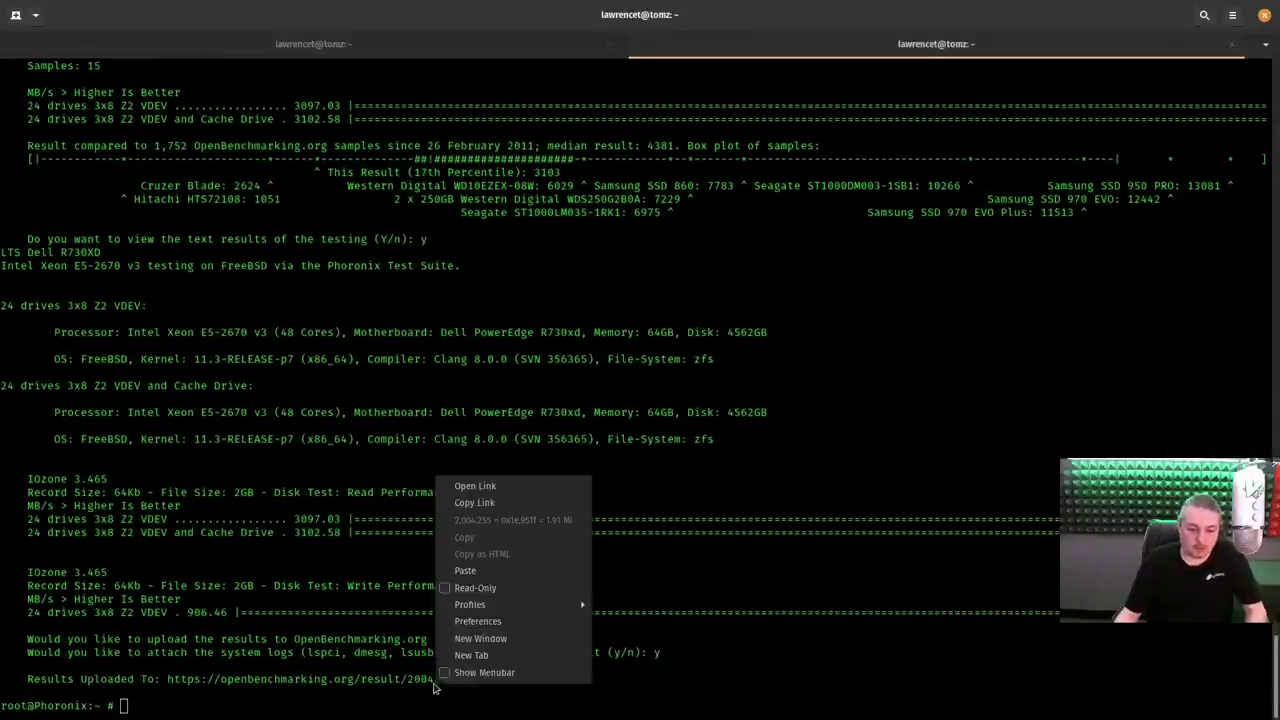
{"action": "left_click", "coordinate": [516, 490]}
{"action": "left_click", "coordinate": [938, 223]}
{"action": "left_click", "coordinate": [1135, 10]}
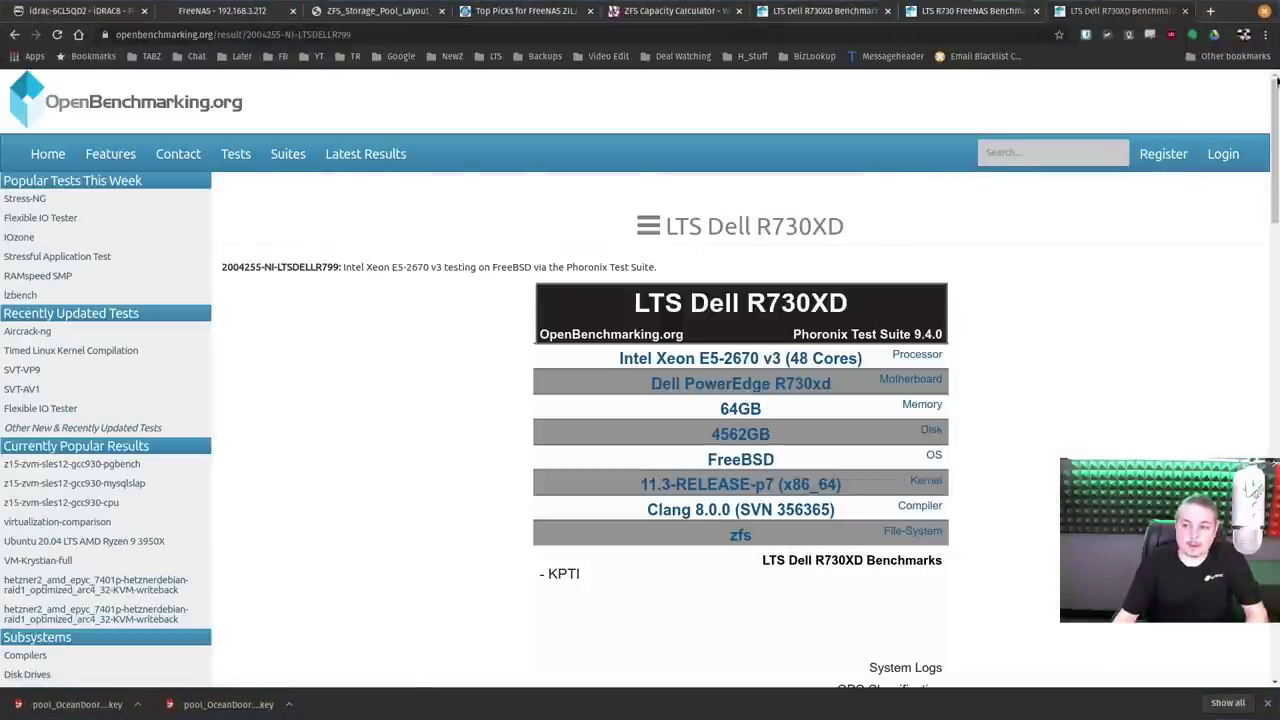
{"action": "left_click_drag", "start_coordinate": [1276, 124], "coordinate": [1240, 418]}
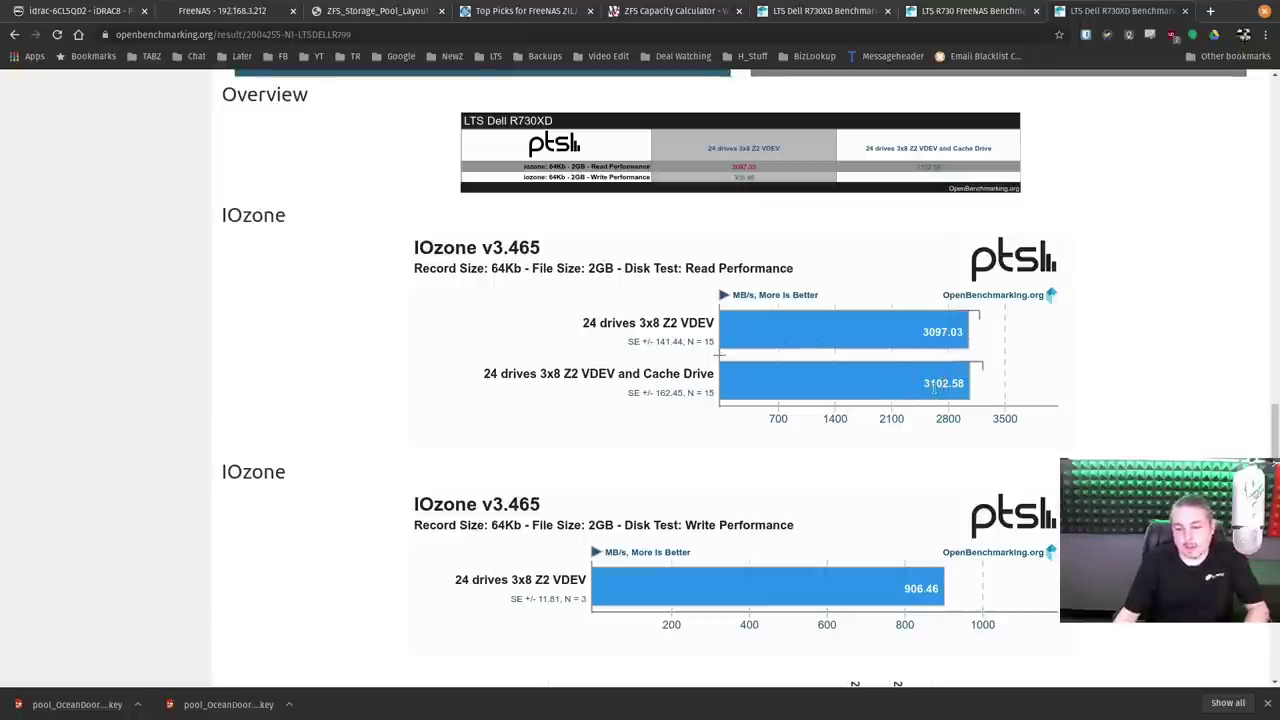
{"action": "left_click_drag", "start_coordinate": [922, 387], "coordinate": [977, 370]}
{"action": "left_click", "coordinate": [721, 418]}
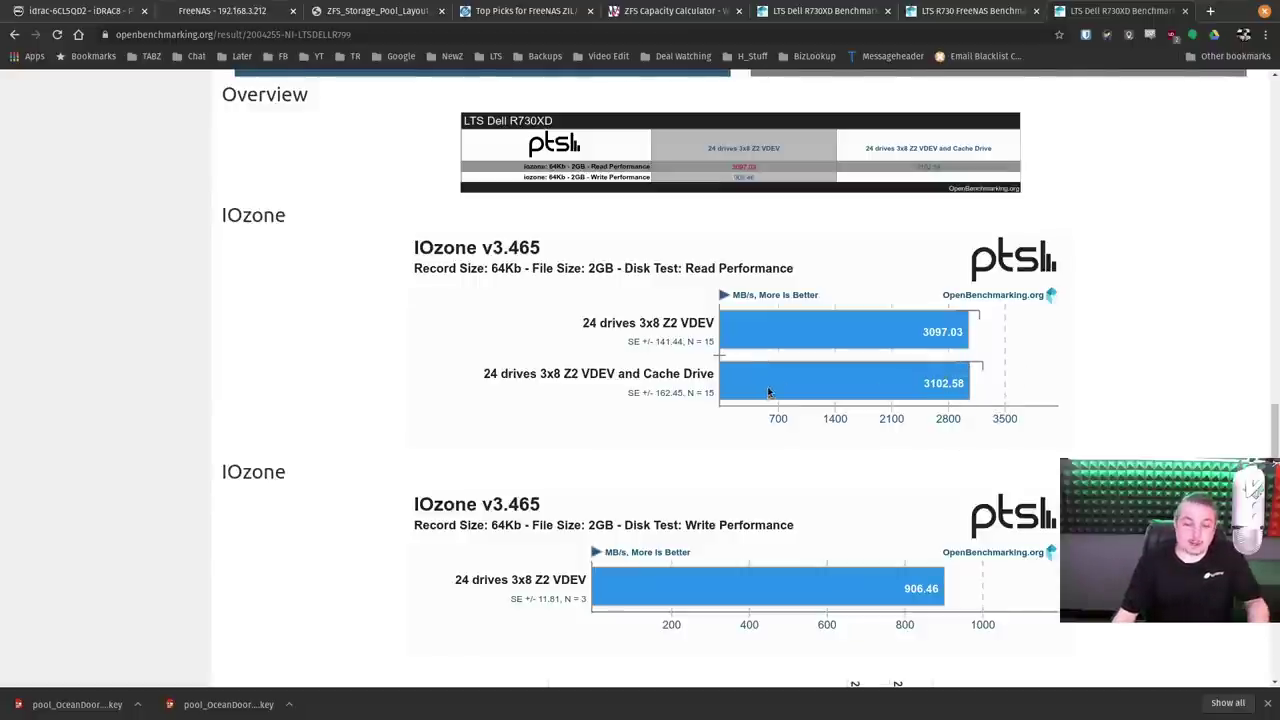
Open the XCP_NG_NFS_LAB dataset's options in the FreeNAS pool, check the Sync setting, and leave without saving.
{"action": "scroll", "coordinate": [757, 390], "scroll_direction": "down", "scroll_amount": 1}
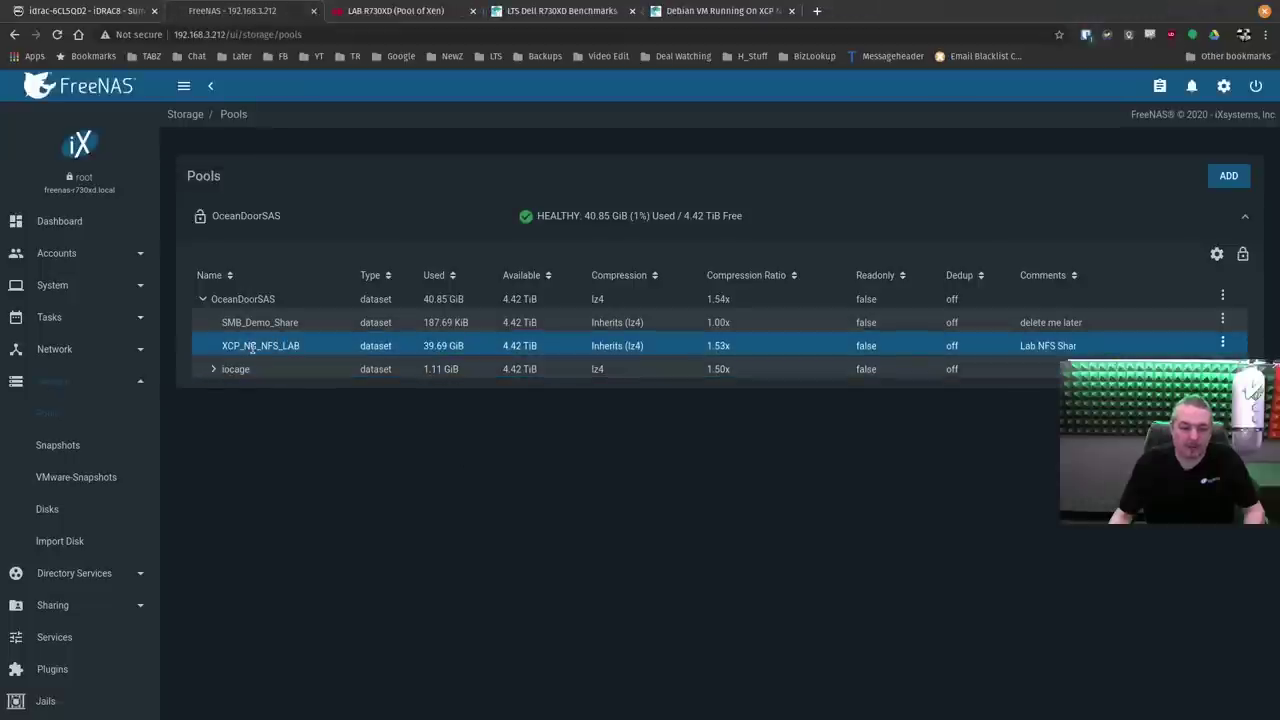
{"action": "left_click", "coordinate": [1224, 343]}
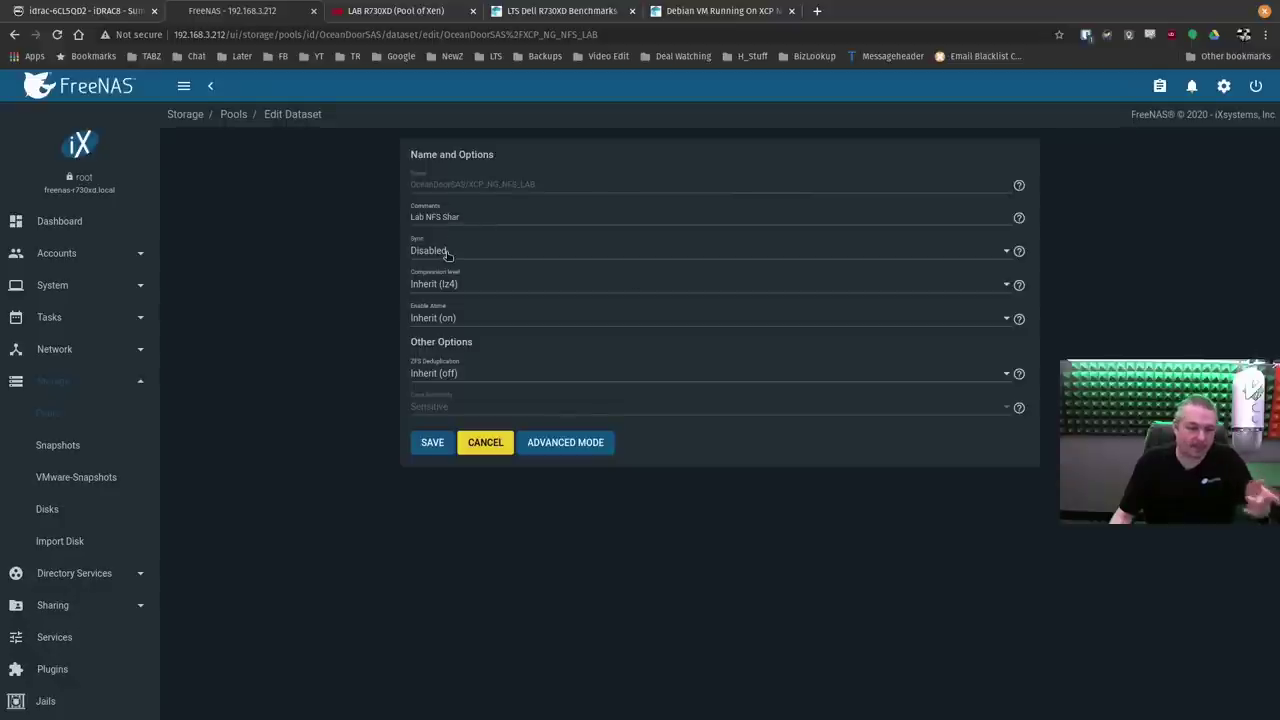
{"action": "left_click", "coordinate": [485, 446]}
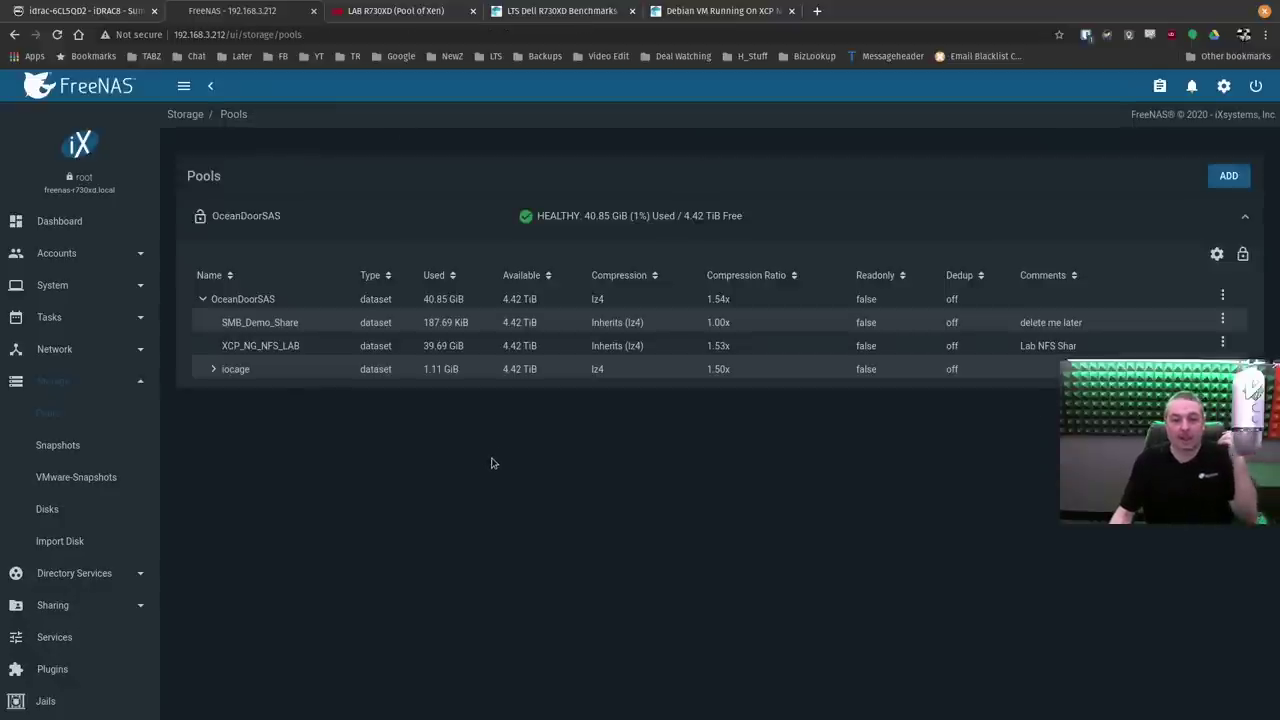
Switch to the terminal and check the Debian VM's running IOzone benchmark and the pool's I/O statistics.
{"action": "key", "text": "super"}
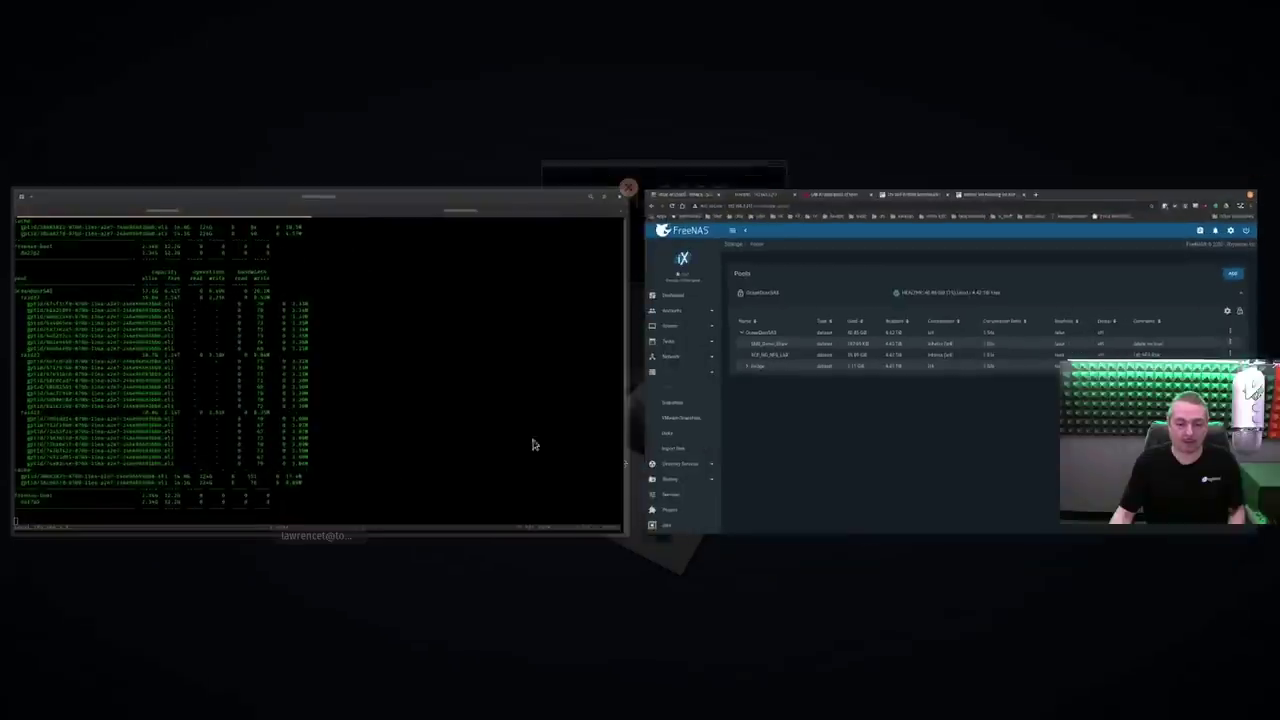
{"action": "left_click", "coordinate": [434, 420]}
{"action": "left_click", "coordinate": [678, 46]}
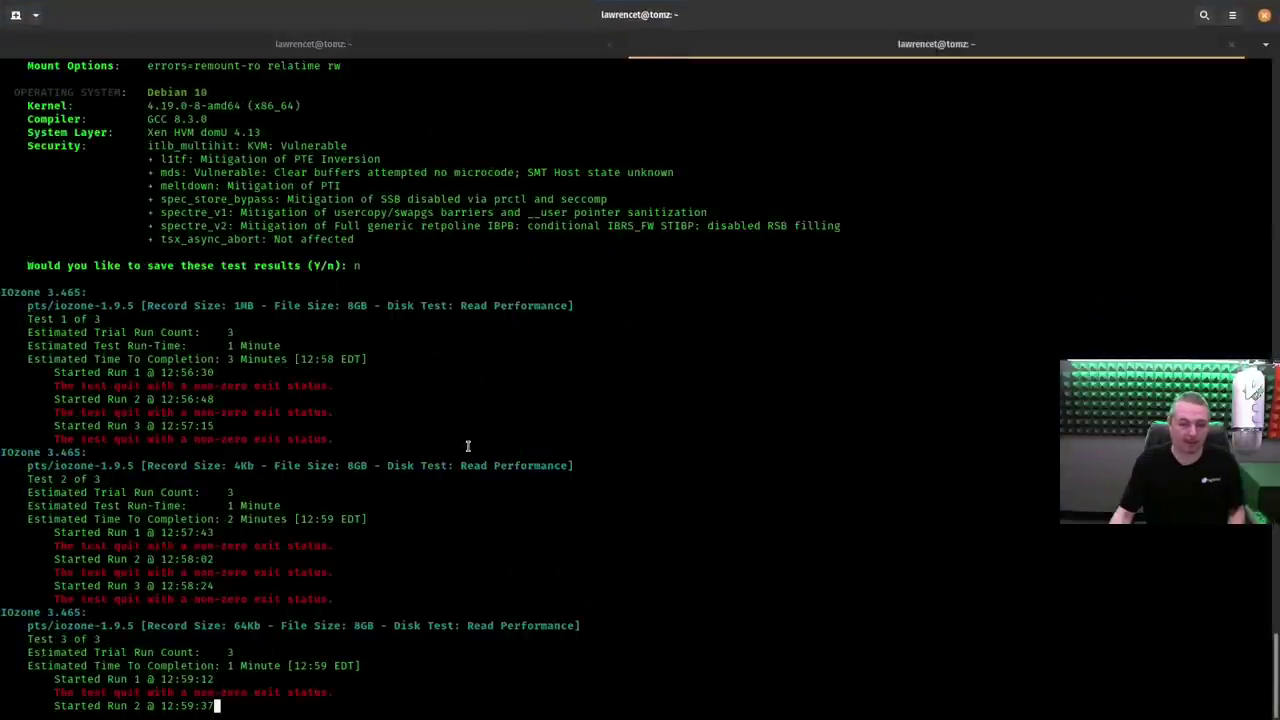
{"action": "left_click", "coordinate": [502, 46]}
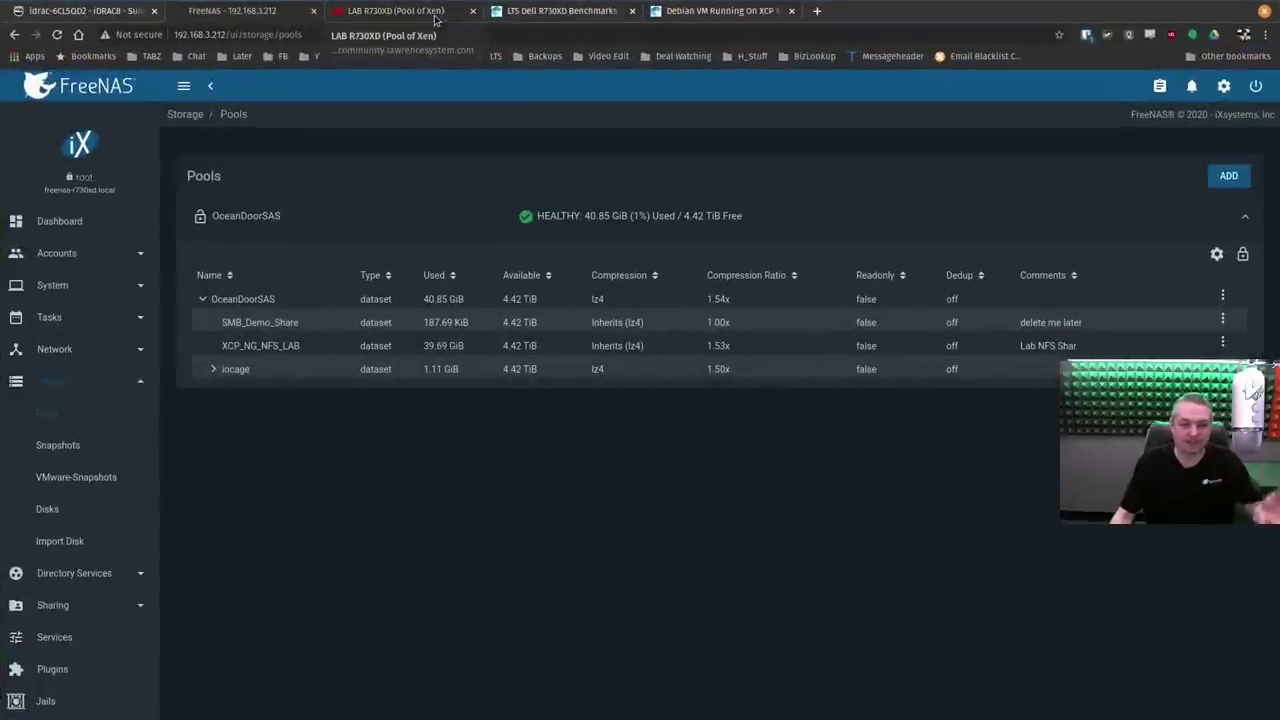
Compare the Debian VM's IOzone read and write results with the LTS Dell R730XD results on OpenBenchmarking.org.
{"action": "left_click", "coordinate": [710, 11]}
{"action": "scroll", "coordinate": [796, 291], "scroll_direction": "up", "scroll_amount": 5}
{"action": "scroll", "coordinate": [796, 293], "scroll_direction": "down", "scroll_amount": 4}
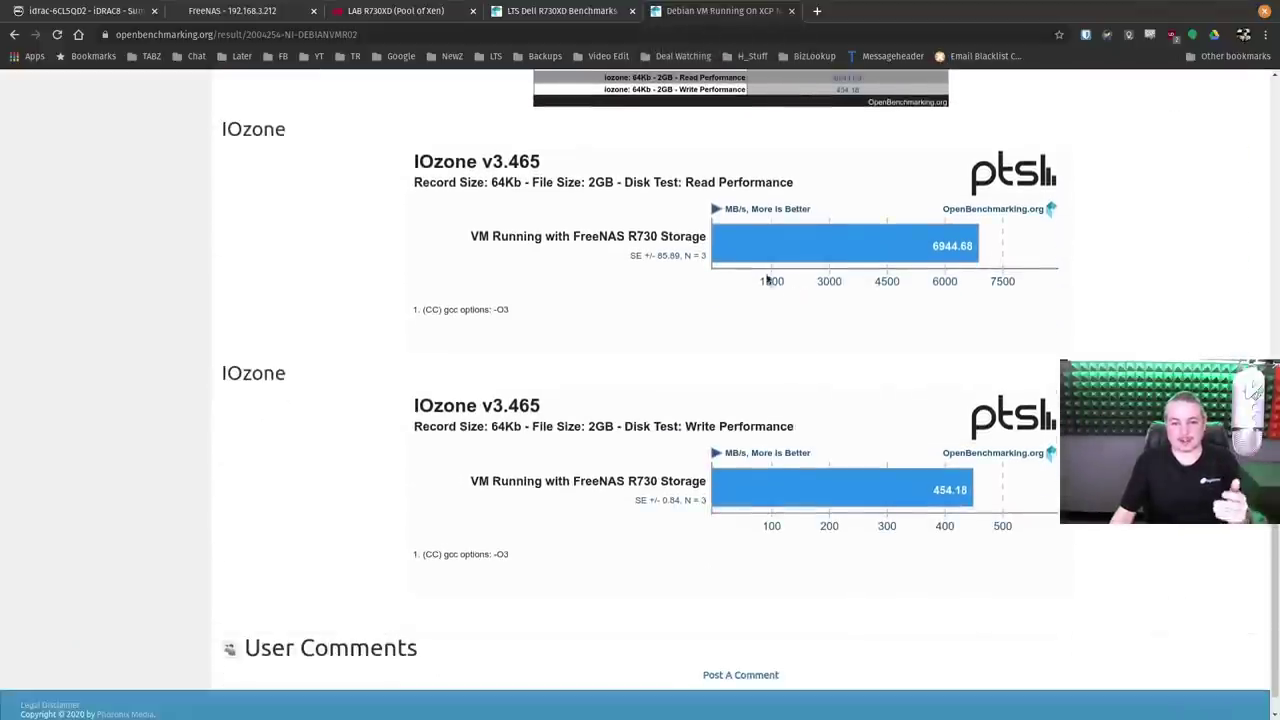
{"action": "left_click", "coordinate": [573, 10]}
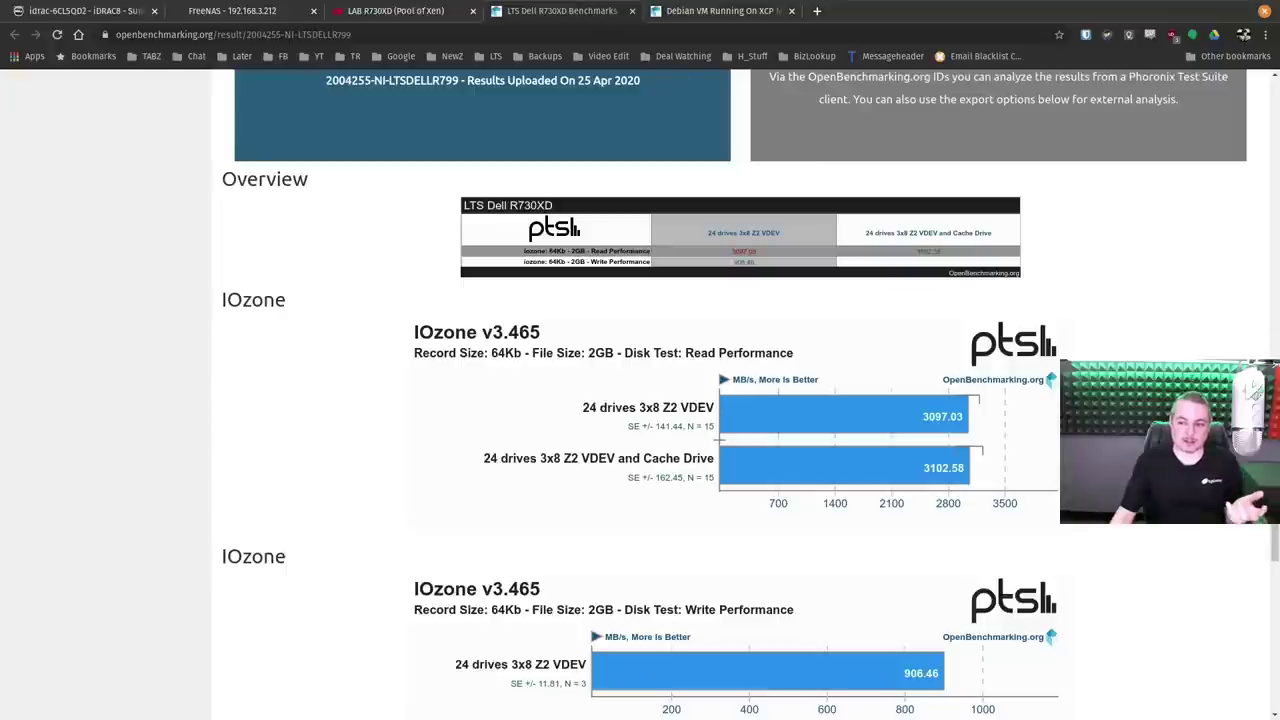
{"action": "scroll", "coordinate": [735, 390], "scroll_direction": "down", "scroll_amount": 2}
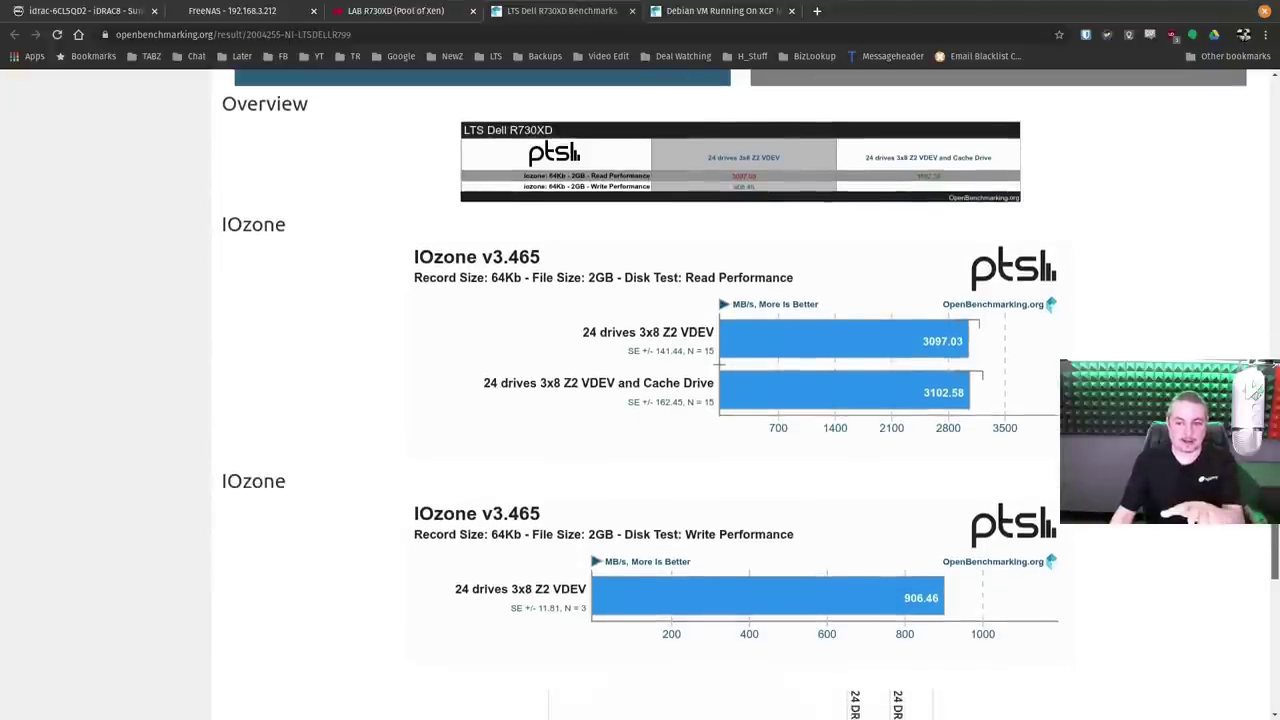
{"action": "scroll", "coordinate": [735, 390], "scroll_direction": "down", "scroll_amount": 1}
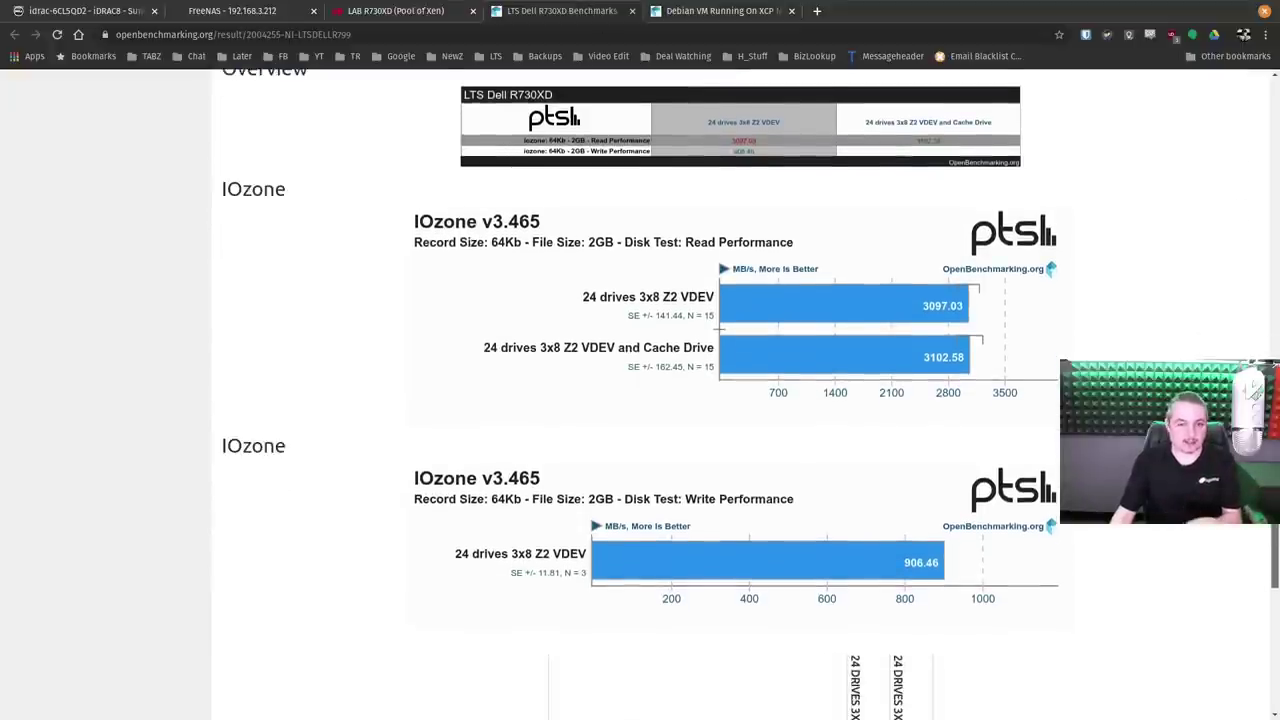
{"action": "scroll", "coordinate": [718, 326], "scroll_direction": "up", "scroll_amount": 1}
{"action": "left_click", "coordinate": [757, 8]}
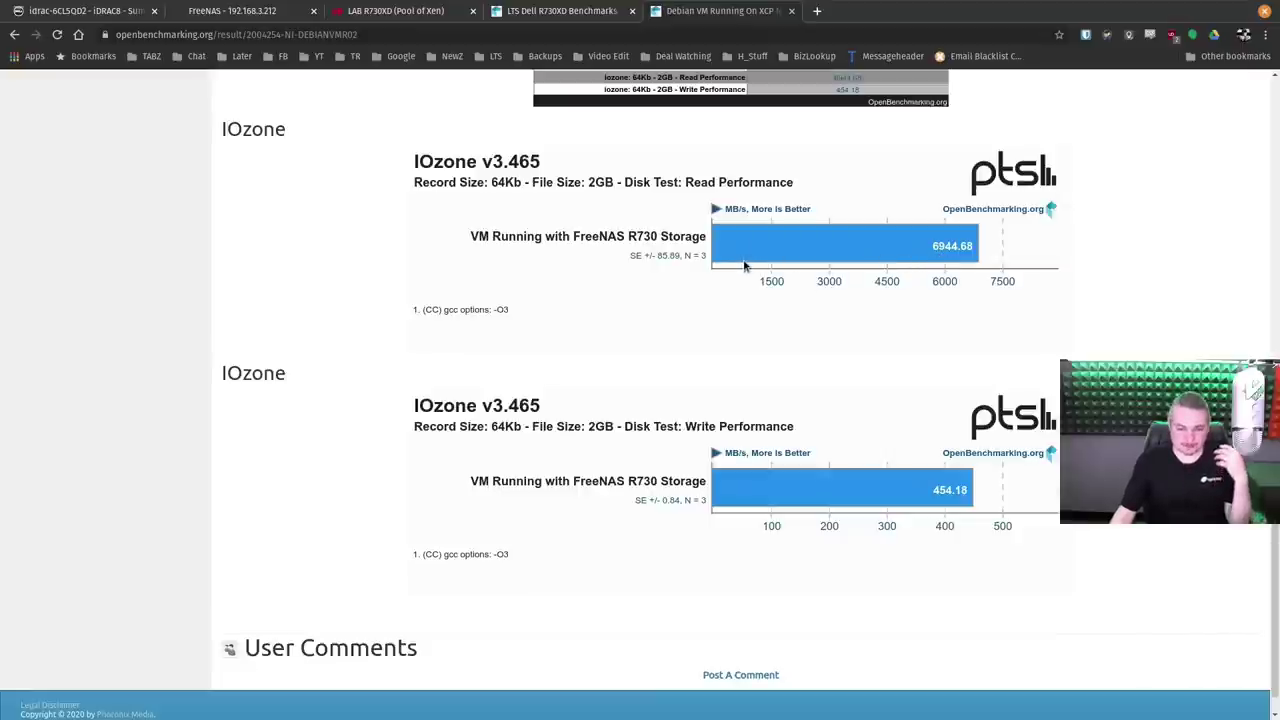
{"action": "scroll", "coordinate": [838, 401], "scroll_direction": "down", "scroll_amount": 1}
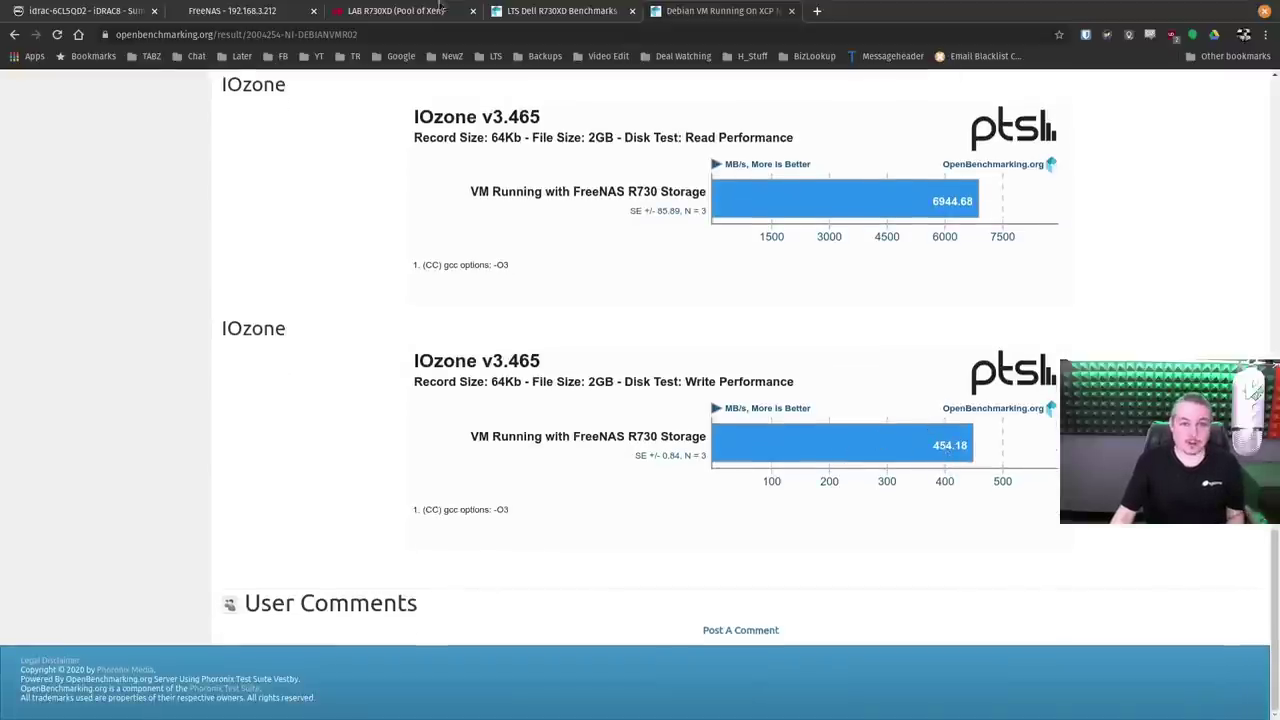
Examine the IOPS and IO throughput peaks in the LAB R730XD storage statistics in Xen Orchestra.
{"action": "left_click", "coordinate": [384, 10]}
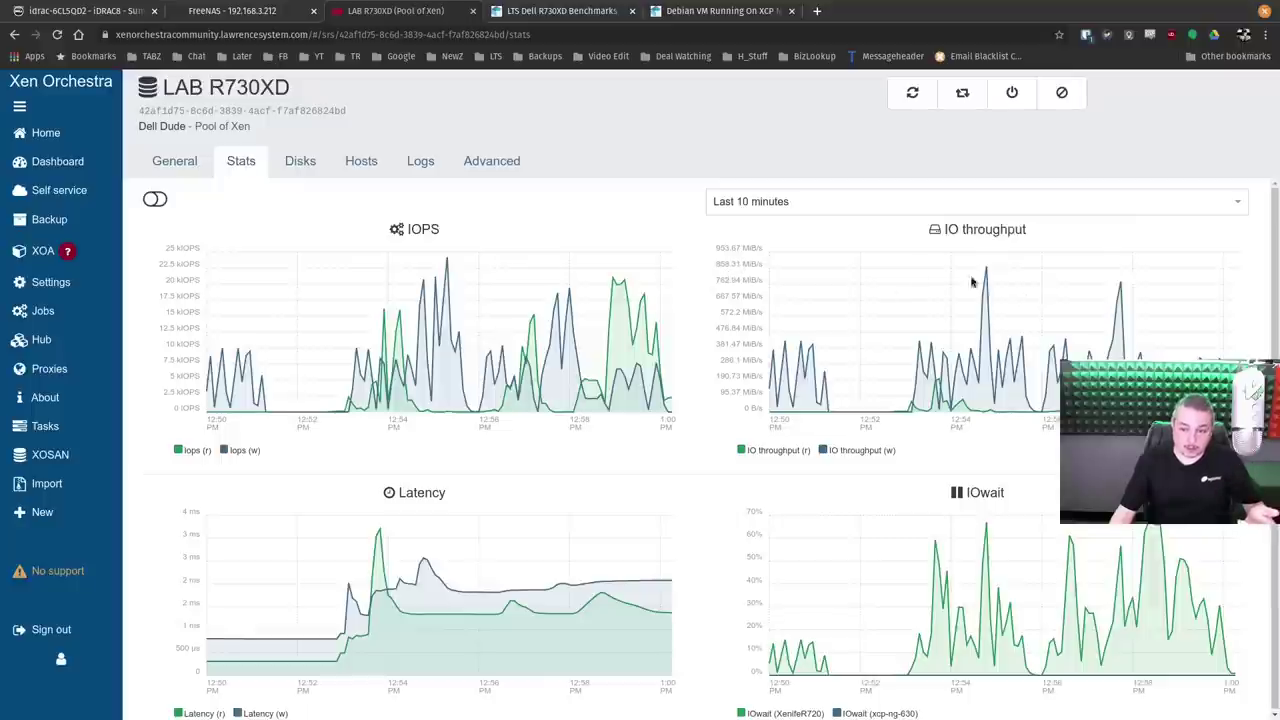
{"action": "mouse_move", "coordinate": [984, 272]}
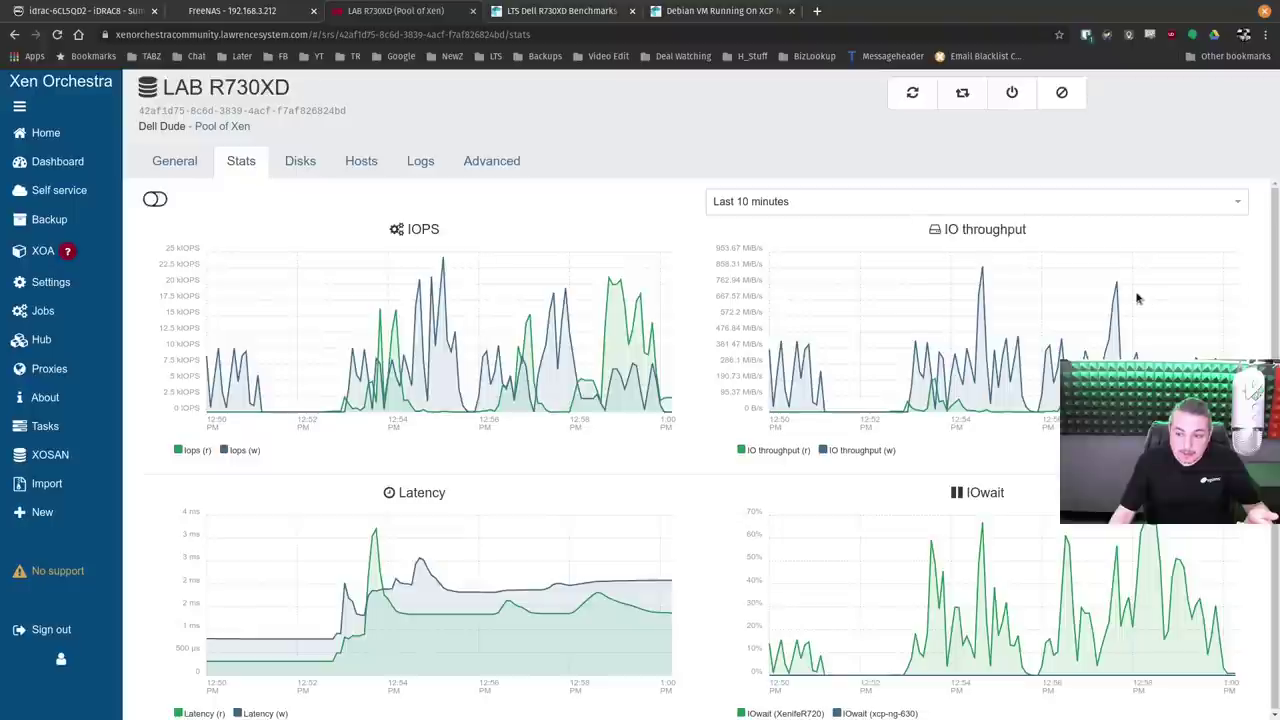
{"action": "mouse_move", "coordinate": [1114, 288]}
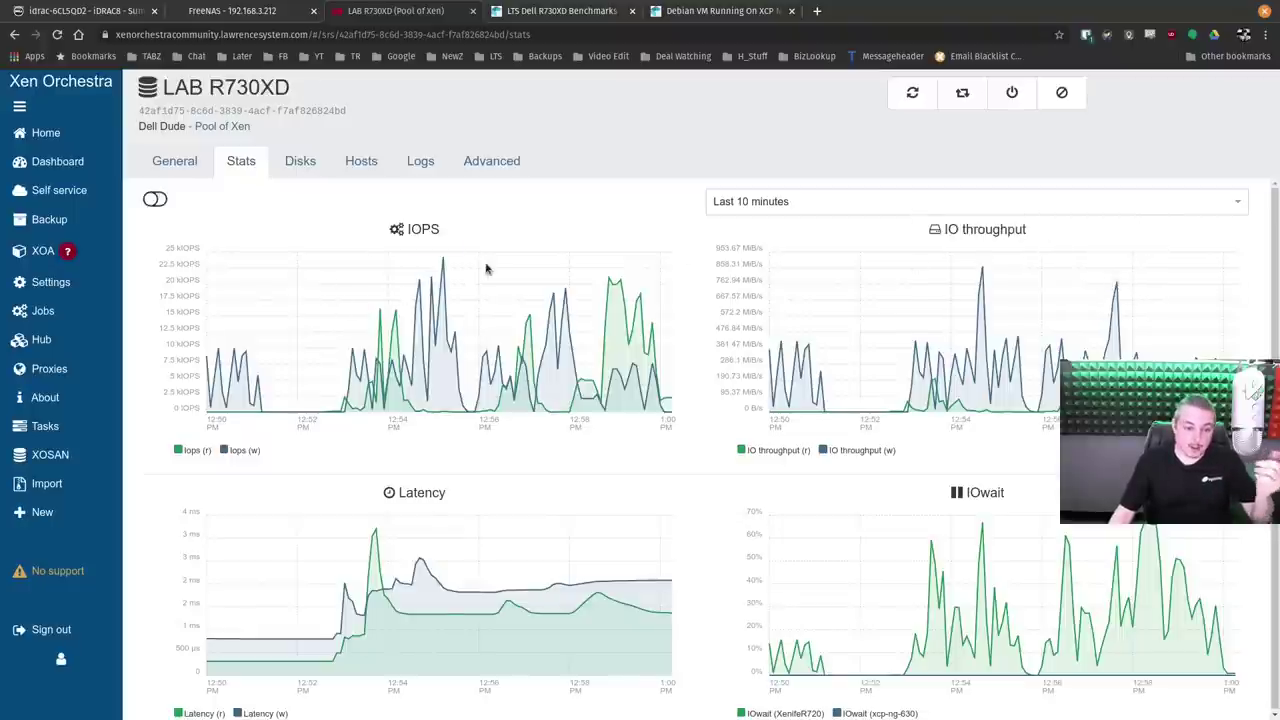
{"action": "mouse_move", "coordinate": [450, 266]}
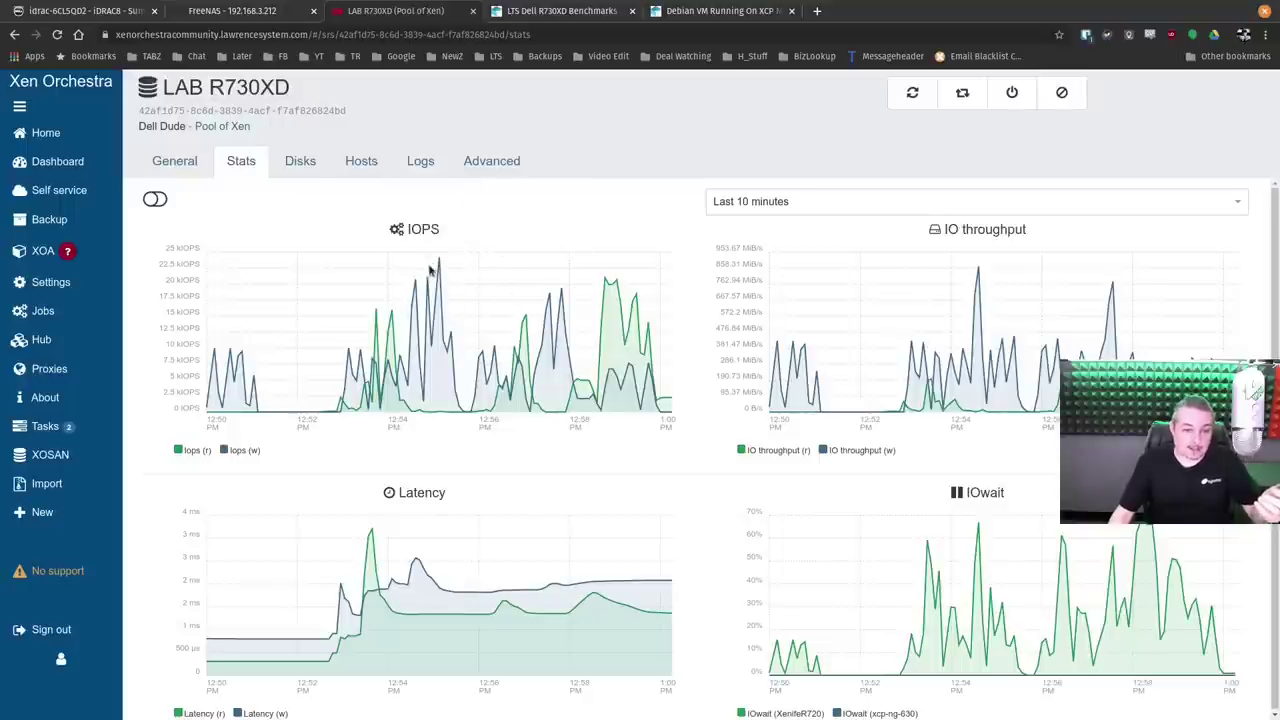
{"action": "mouse_move", "coordinate": [603, 280]}
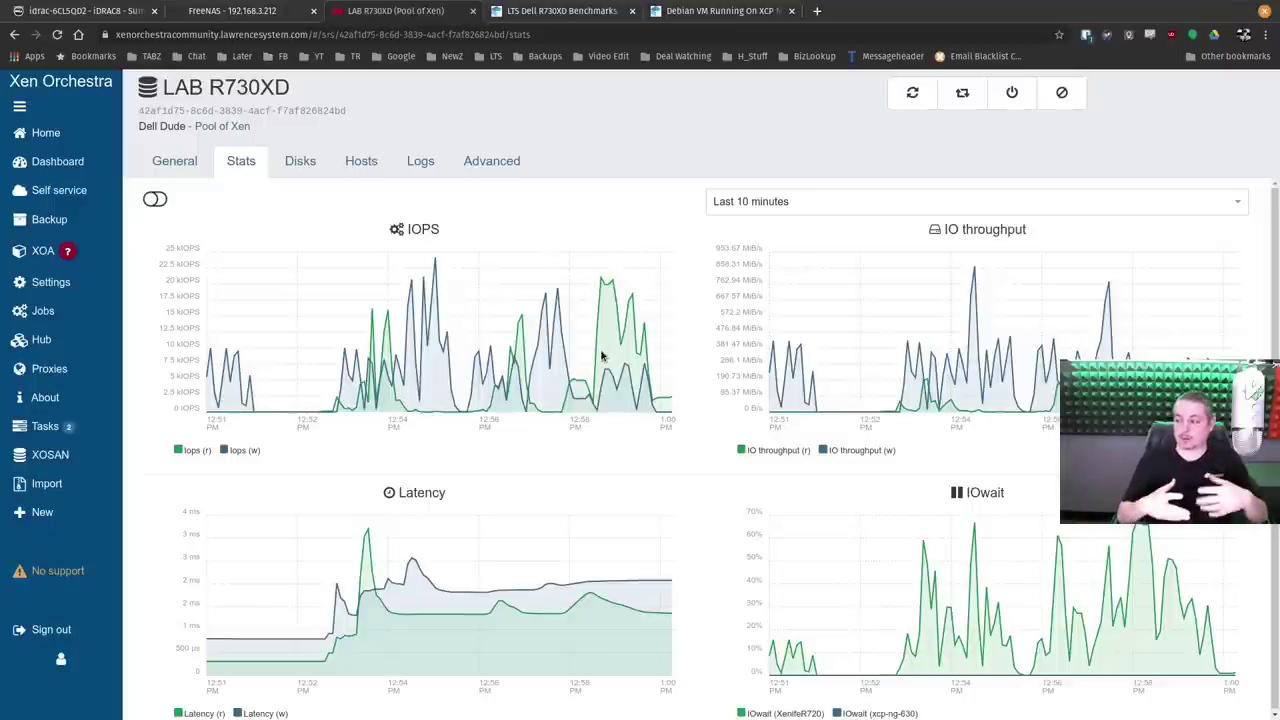
Open the console of the Windows 10 LAB on R730 FreeNAS virtual machine and check its disk benchmark.
{"action": "left_click", "coordinate": [77, 135]}
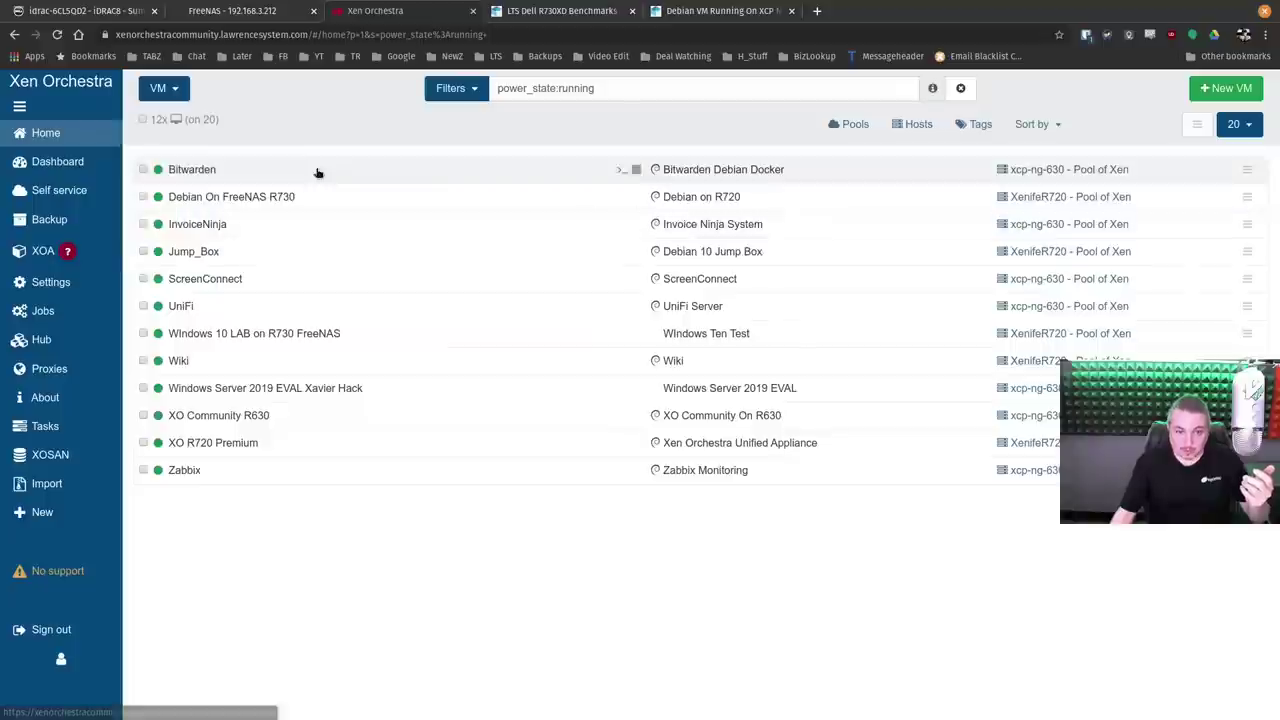
{"action": "left_click", "coordinate": [323, 341]}
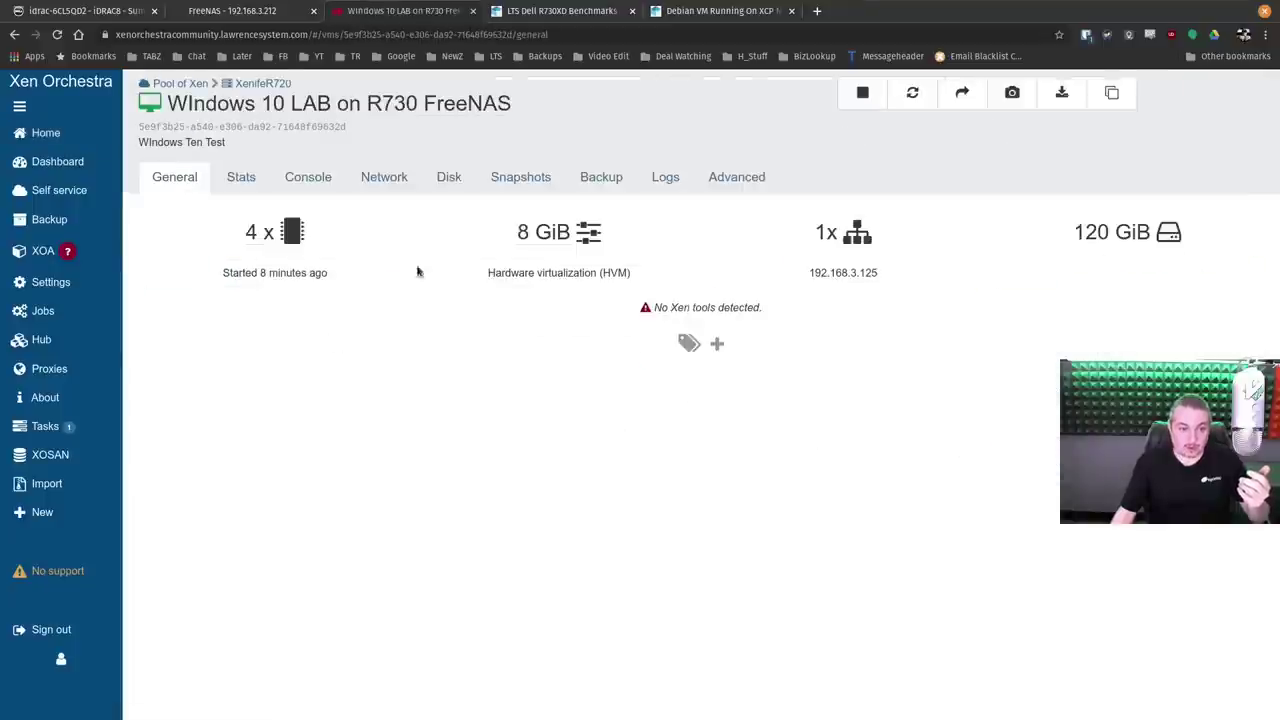
{"action": "left_click", "coordinate": [308, 178]}
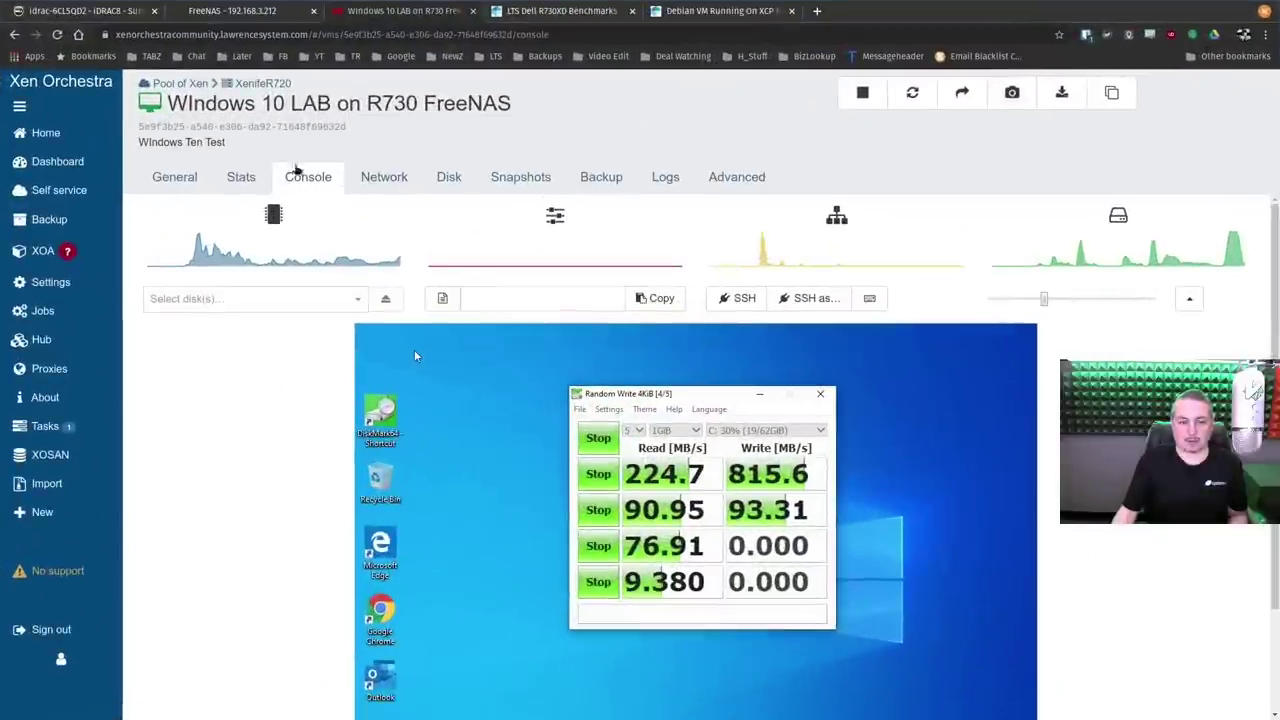
Return to the LAB R730XD storage statistics and inspect the latest IOPS and throughput peaks over the last 10 minutes.
{"action": "mouse_move", "coordinate": [92, 132]}
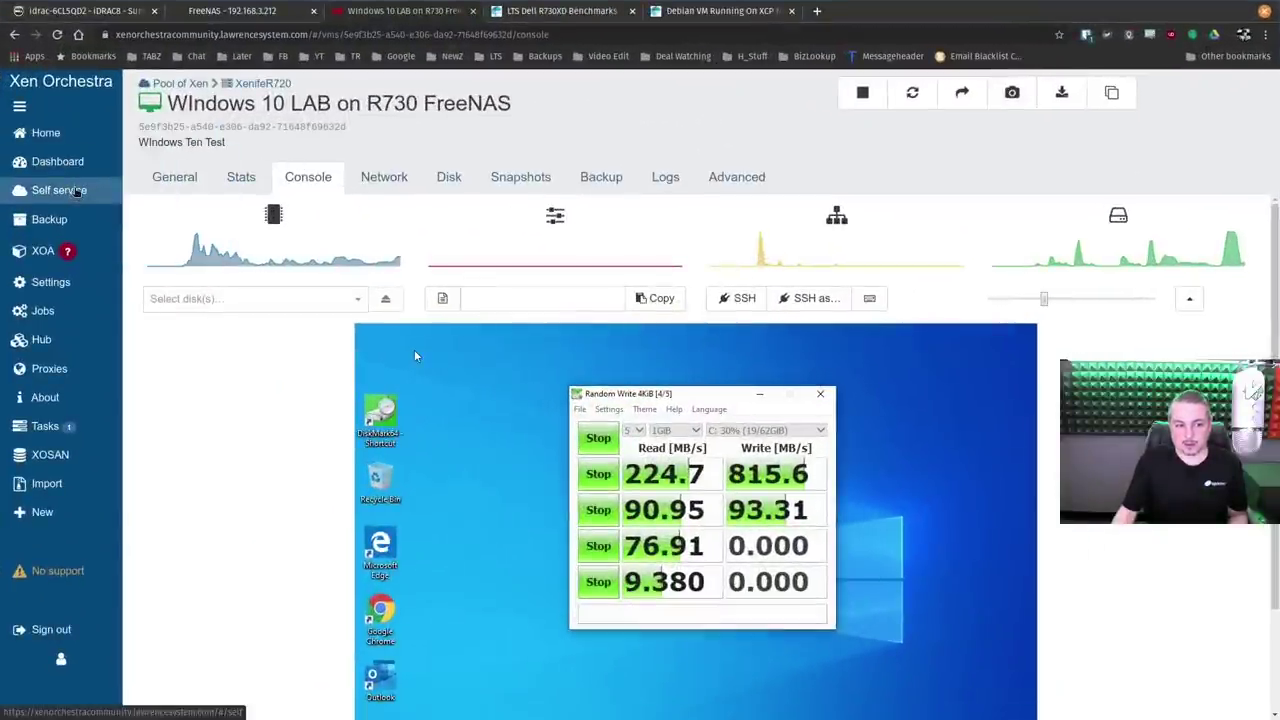
{"action": "left_click", "coordinate": [177, 248]}
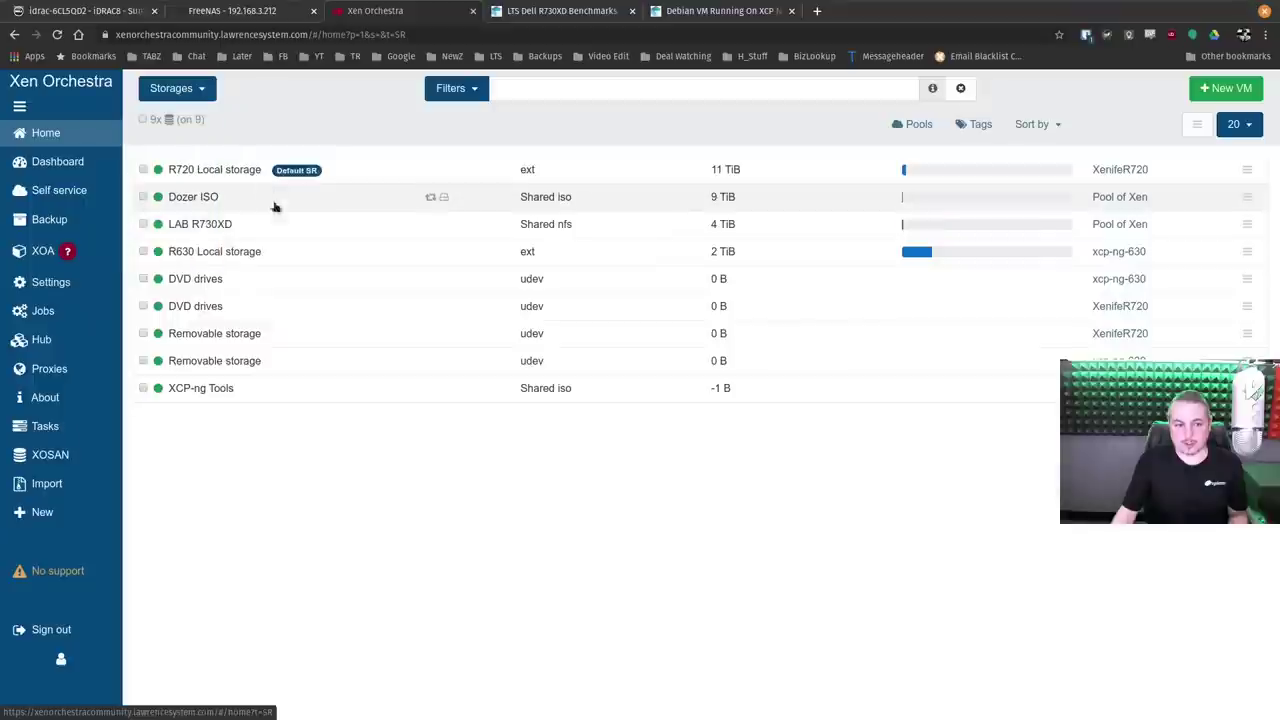
{"action": "left_click", "coordinate": [220, 223]}
{"action": "left_click", "coordinate": [244, 163]}
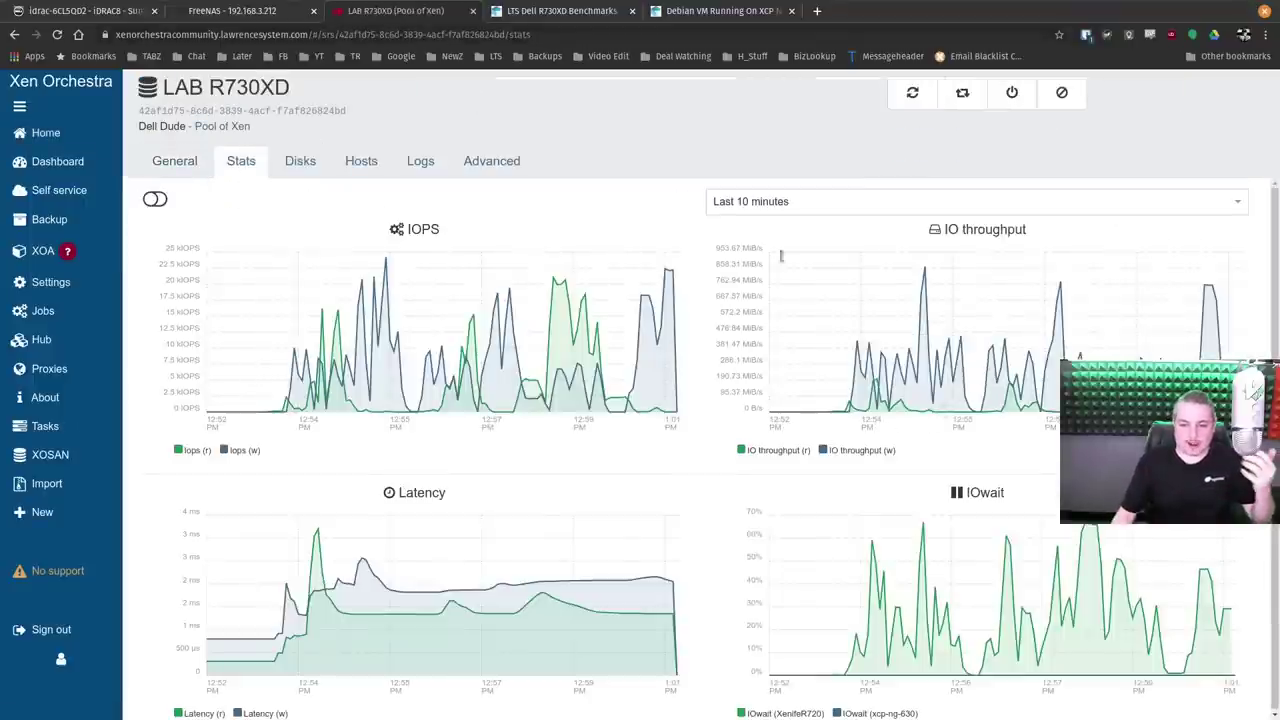
{"action": "mouse_move", "coordinate": [920, 271]}
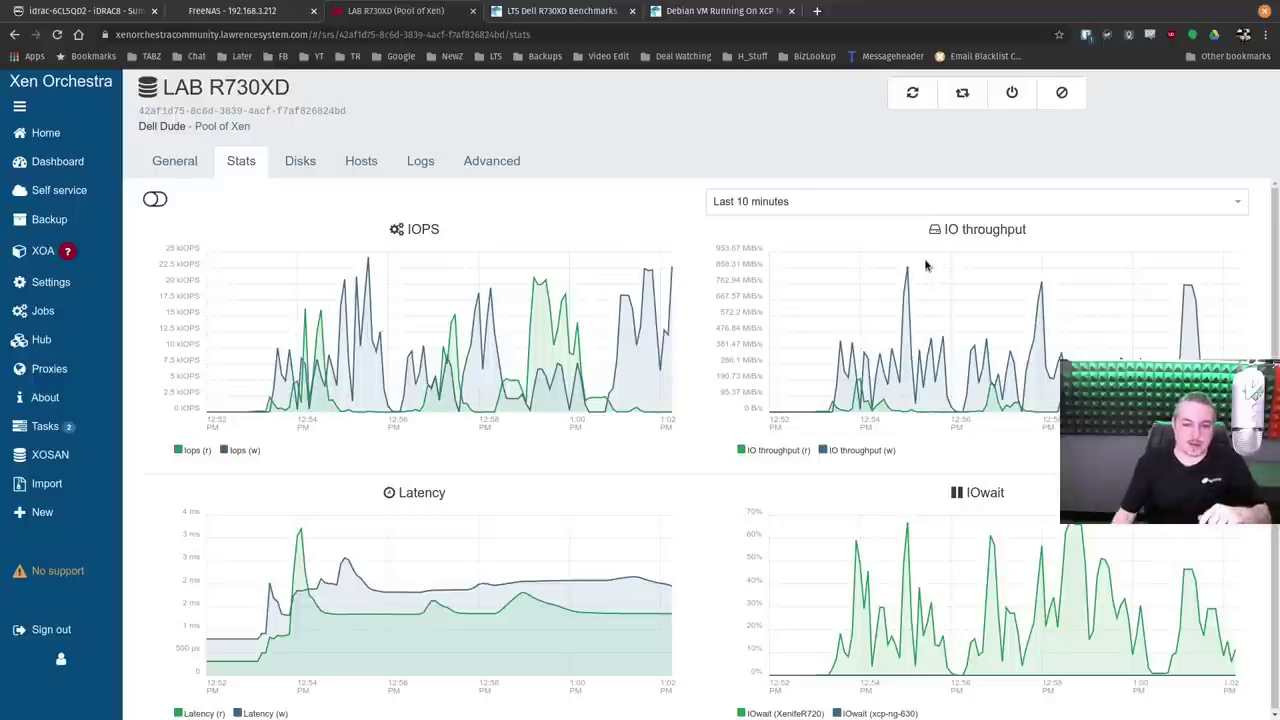
{"action": "mouse_move", "coordinate": [641, 274]}
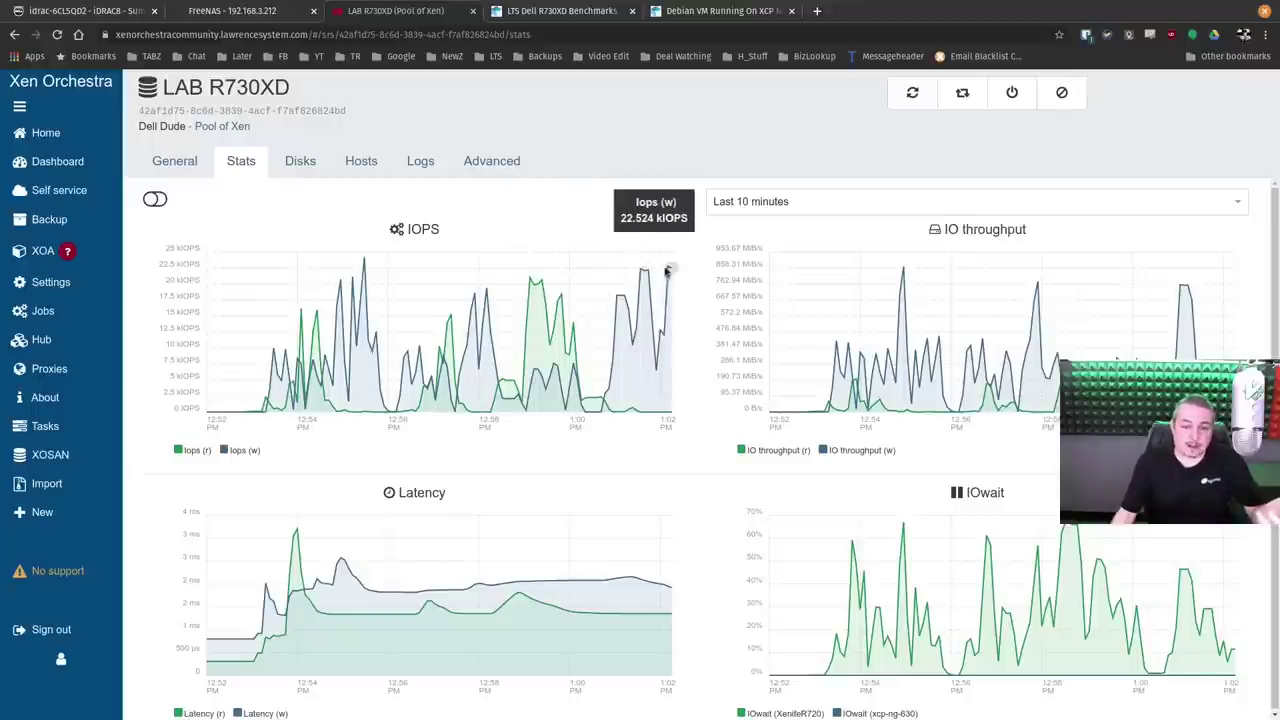
{"action": "mouse_move", "coordinate": [1185, 298]}
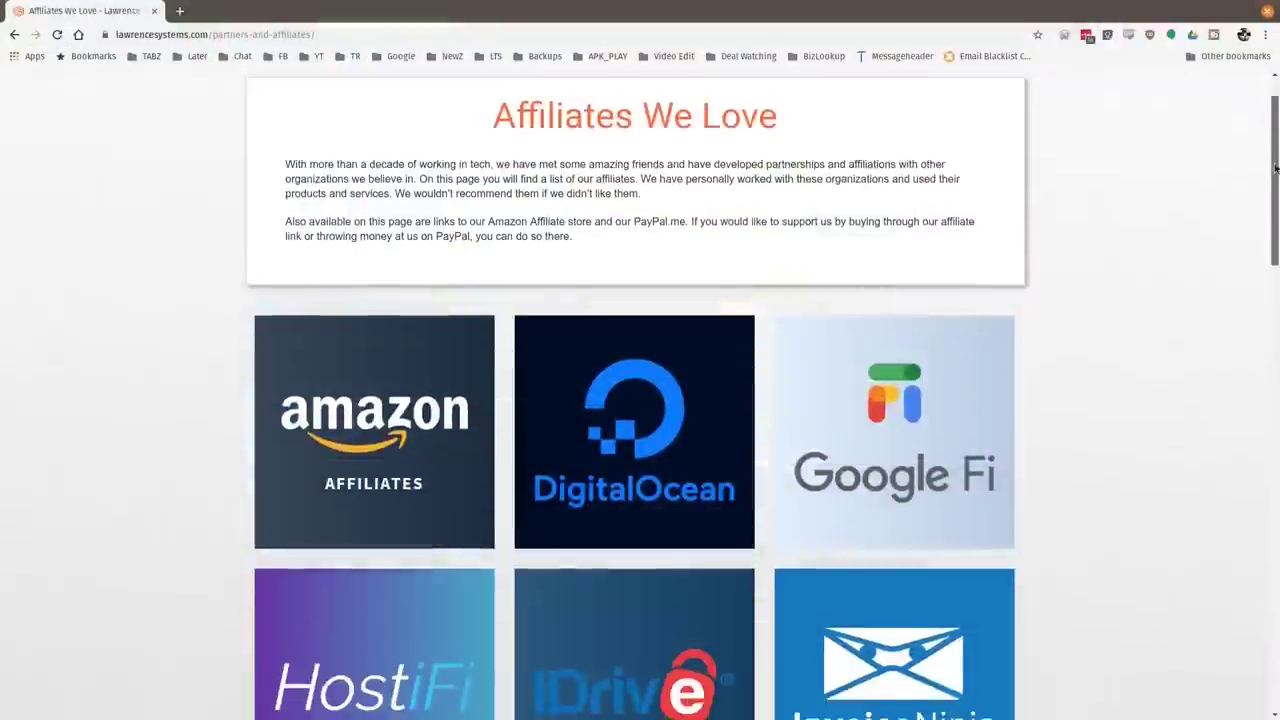
Look through the affiliate offers on the Lawrence Systems partners and affiliates page.
{"action": "left_click_drag", "start_coordinate": [1268, 138], "coordinate": [1257, 380]}
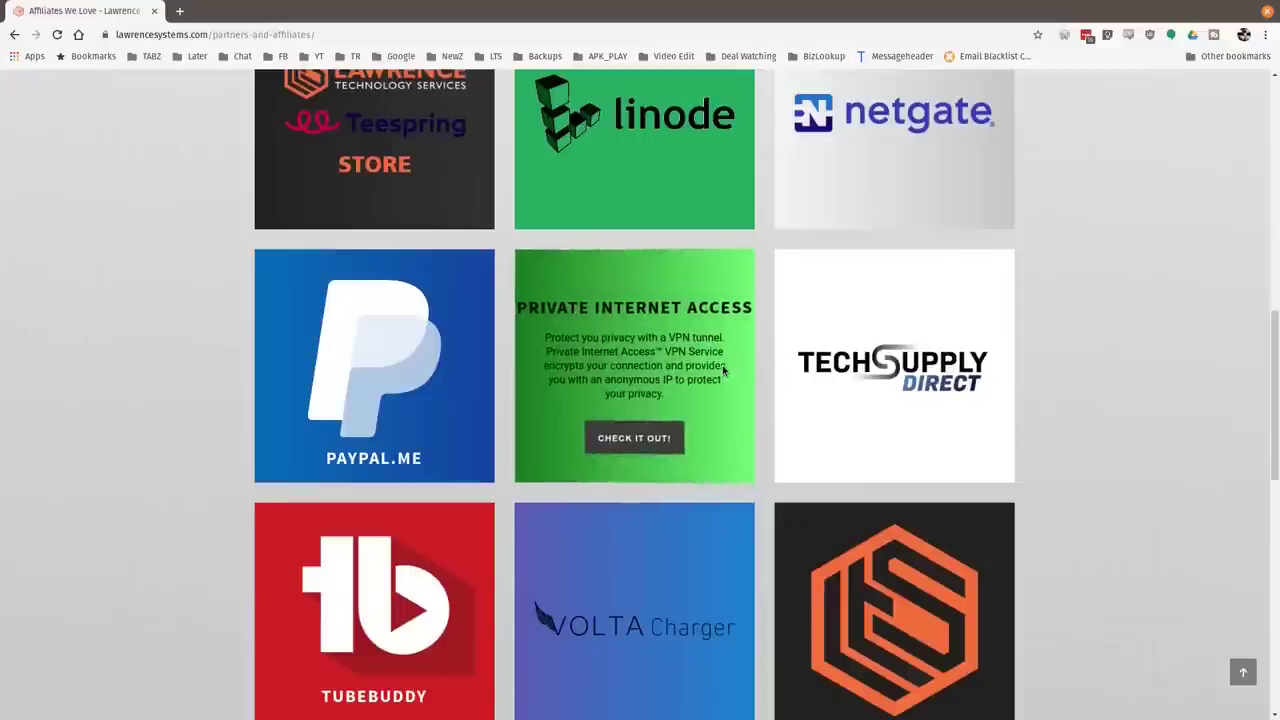